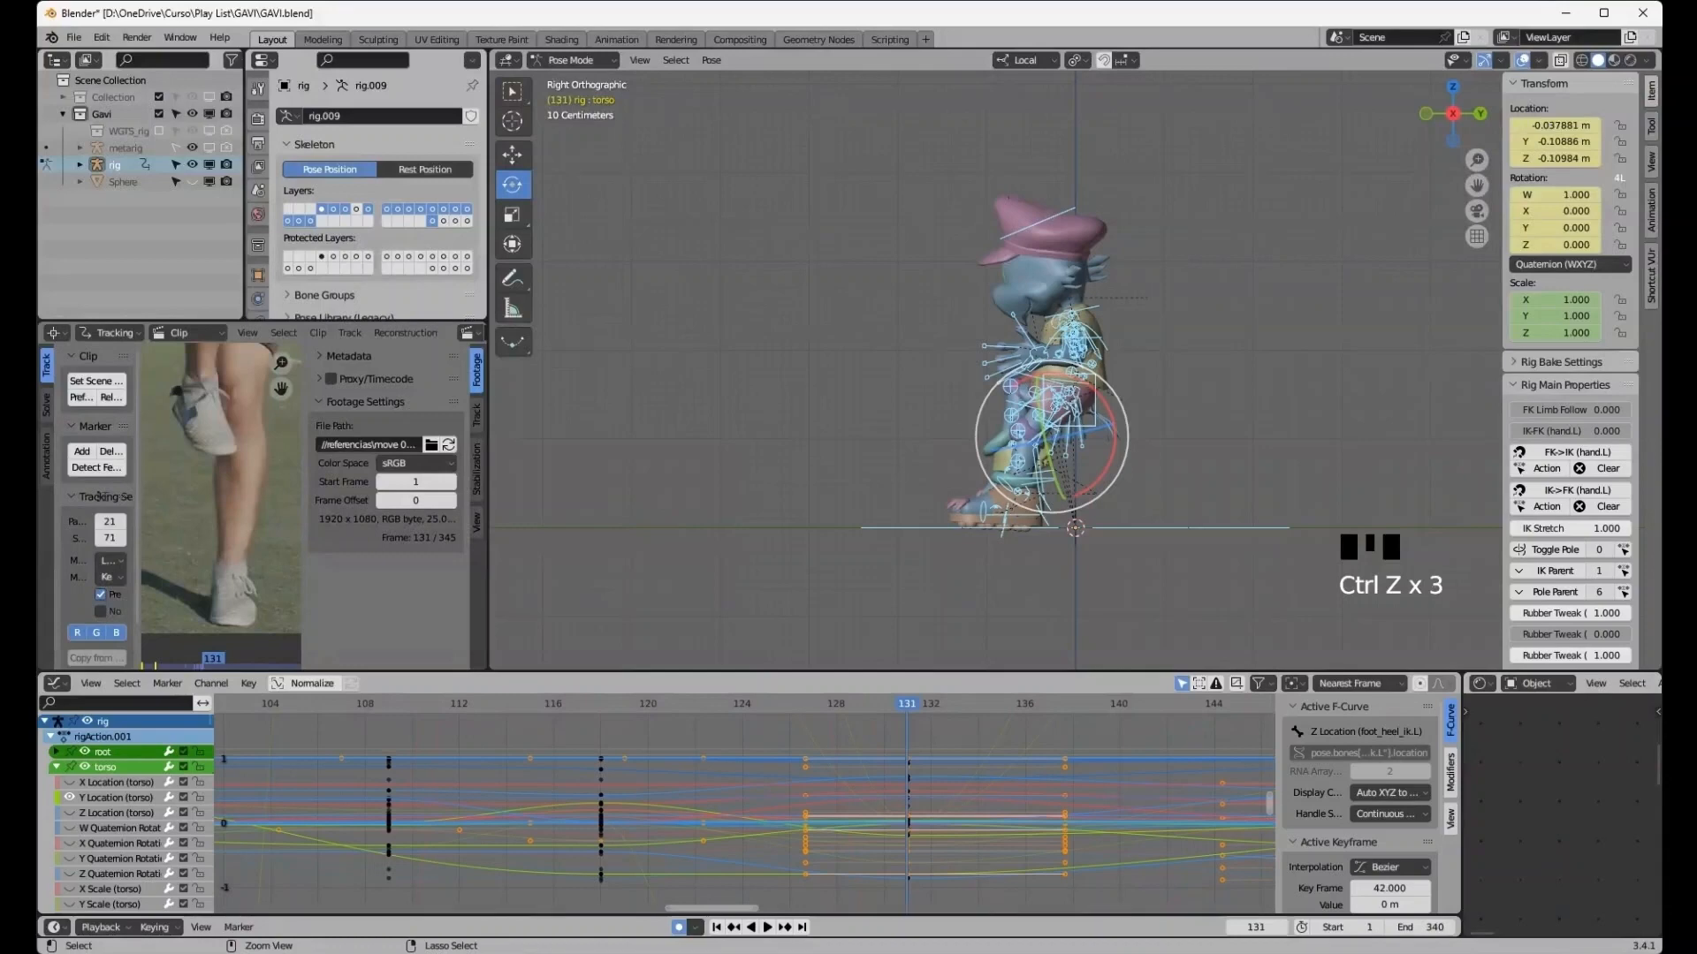
- Undo the last three changes to the pose
key(ctrl+z)
key(ctrl+z)
key(ctrl+z)
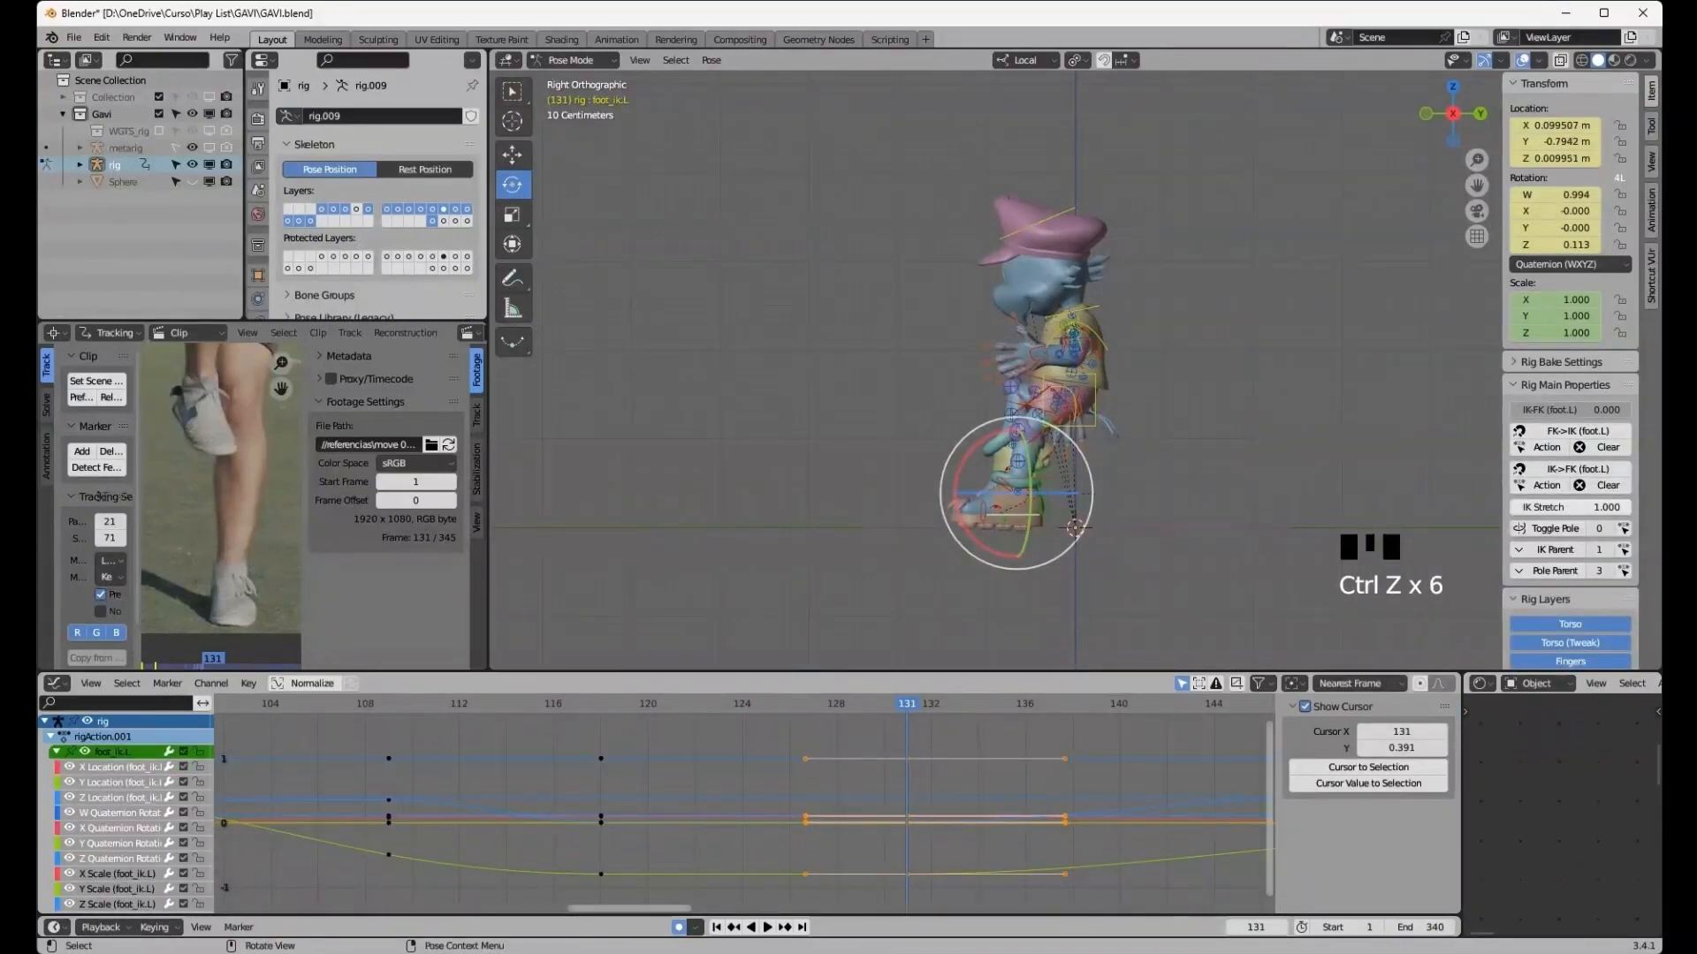
- Select the torso control and move it horizontally in the side view
click(1094, 412)
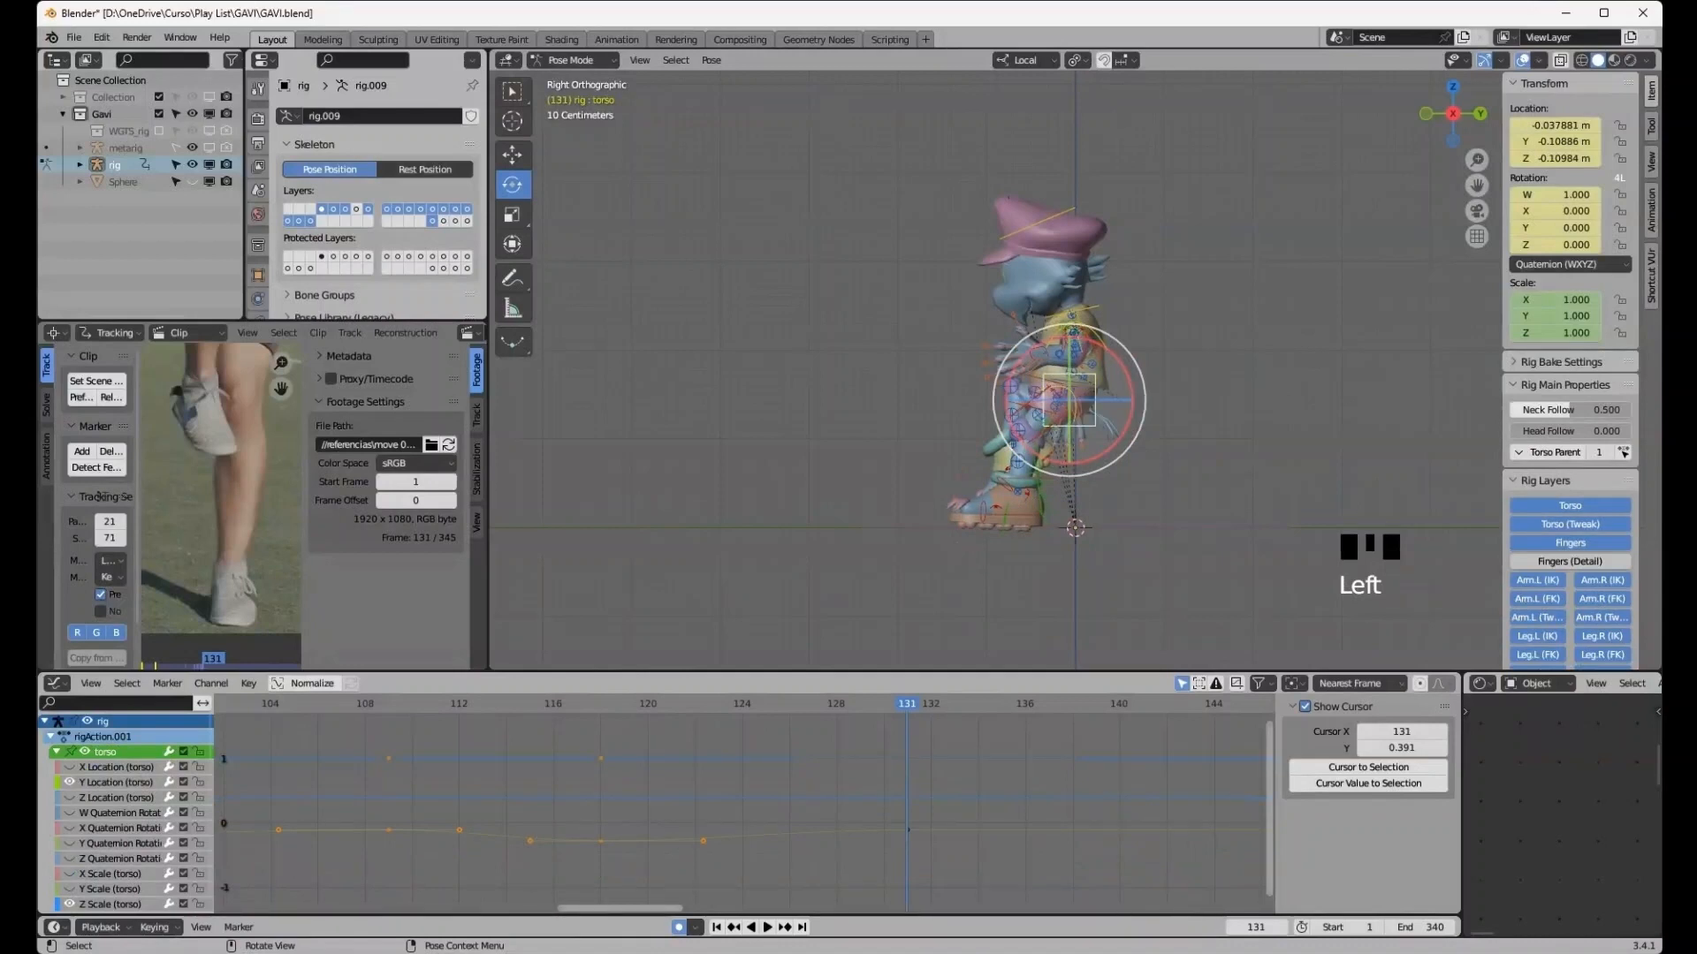
key(g)
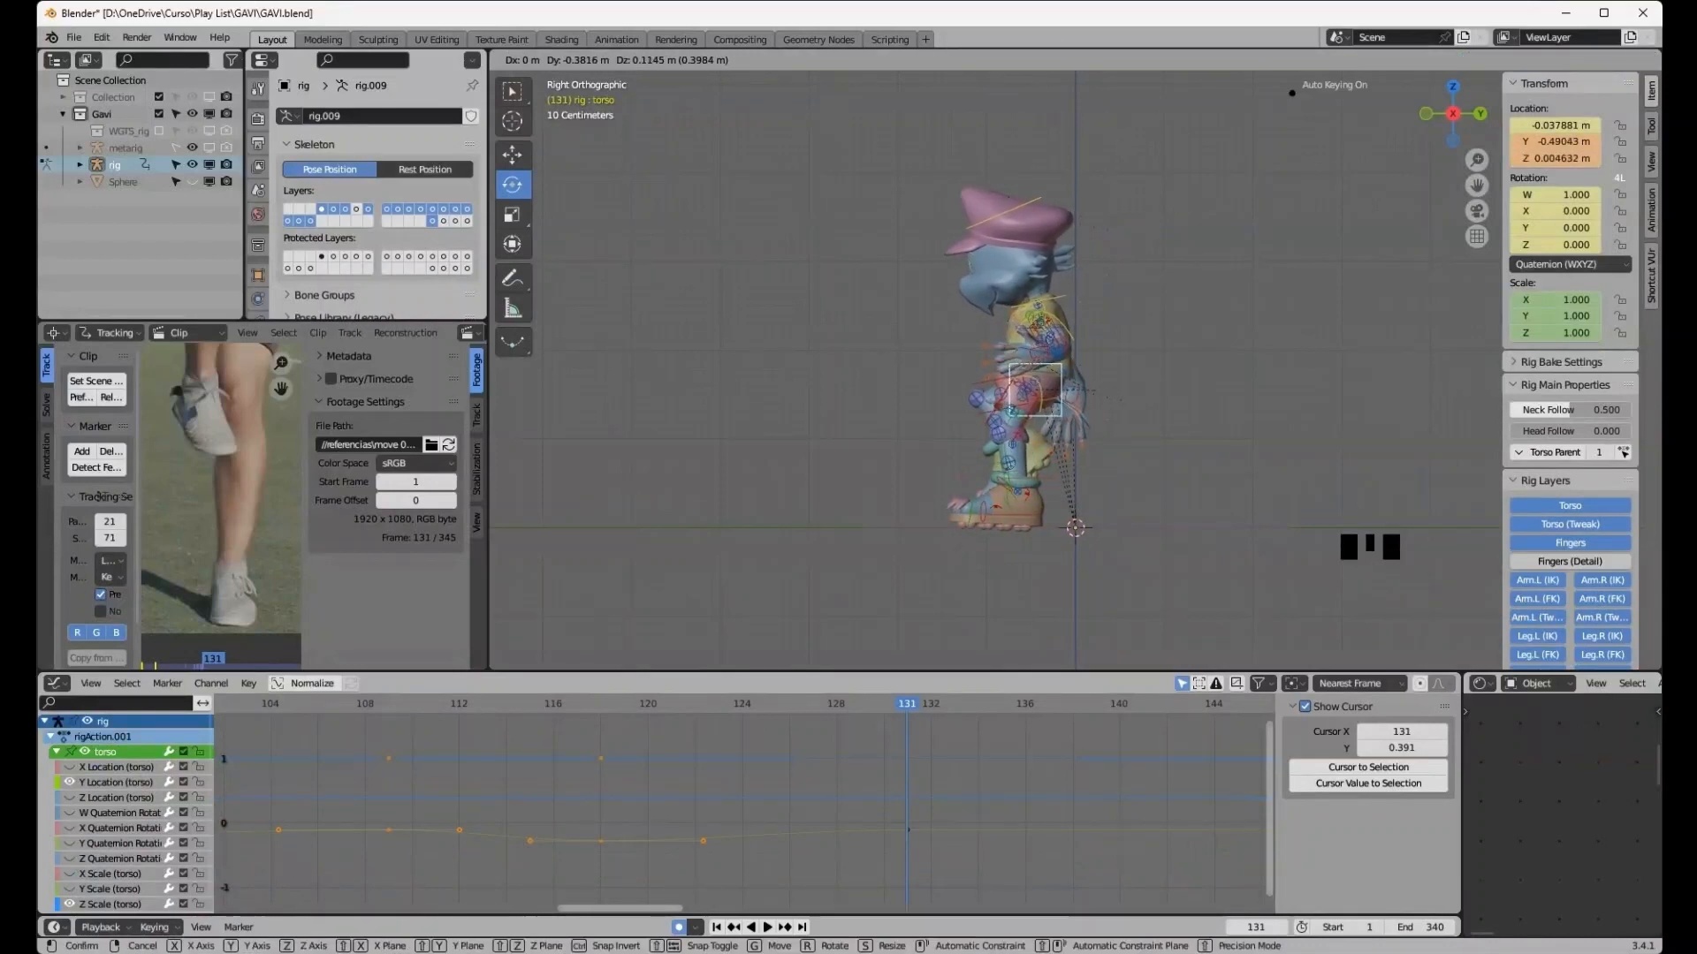
click(1012, 410)
- Select the right foot IK control and lift it up and forward, to about 0.59 m height
middle_drag(1013, 409, 932, 409)
scroll(932, 410, up, 4)
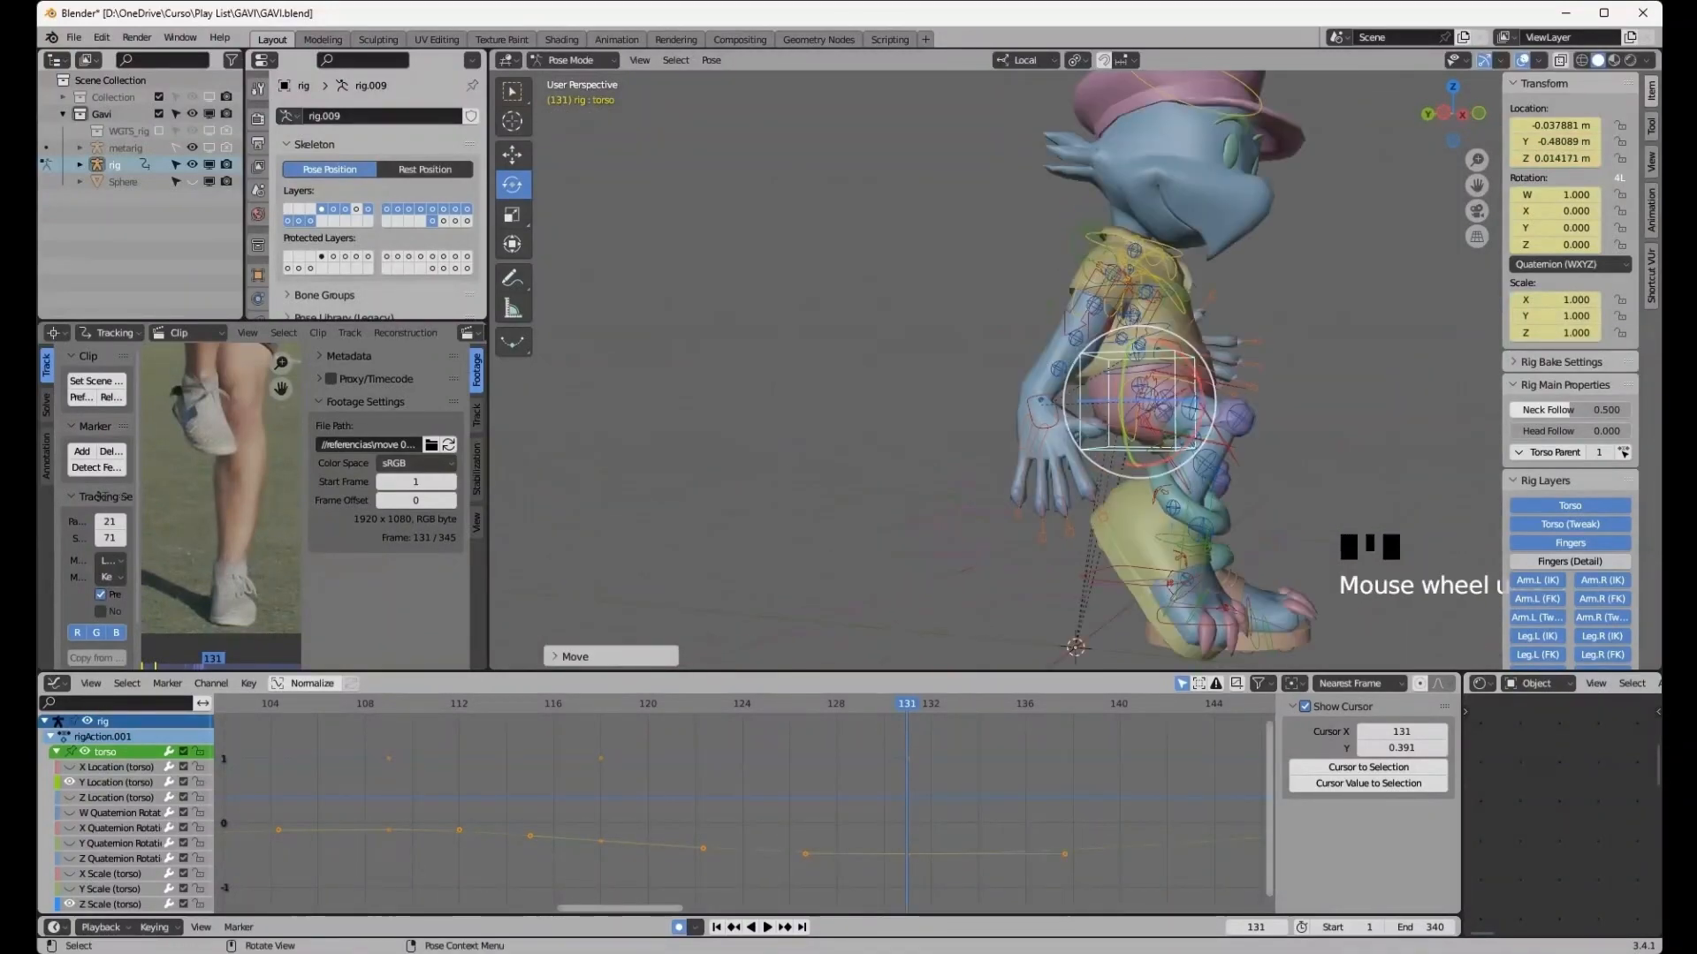
click(1101, 565)
middle_drag(1105, 554, 1140, 546)
key(g)
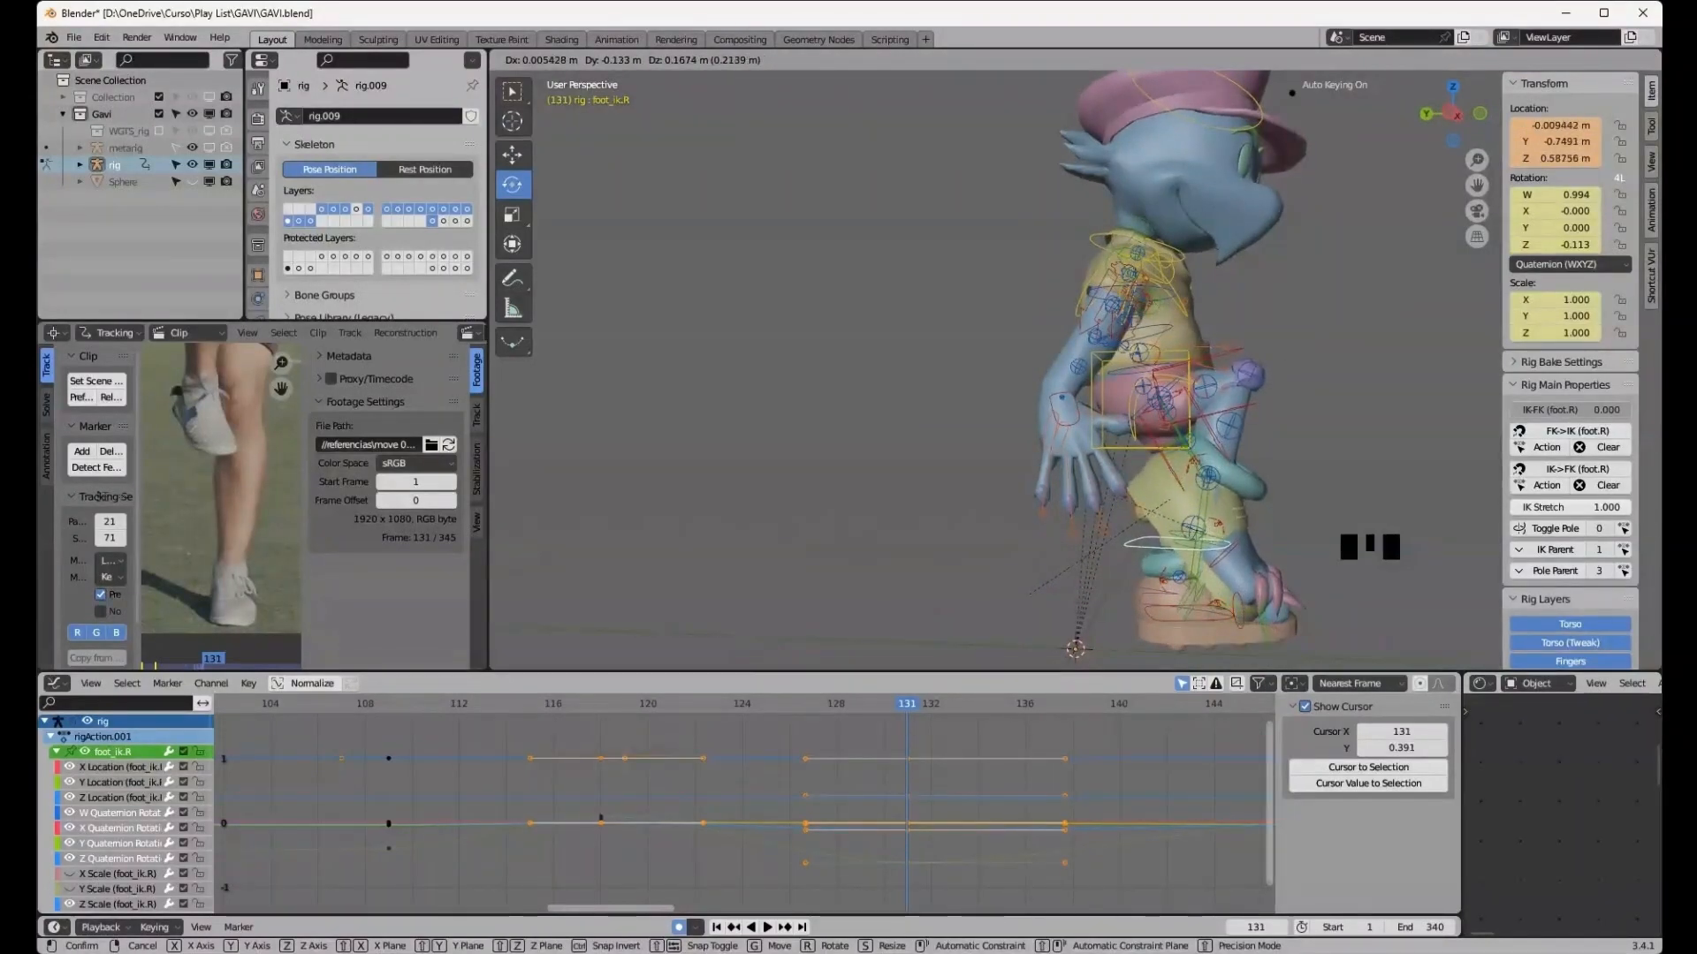
click(1170, 499)
- Play back the animation to review the kicking motion against the reference footage
middle_drag(1158, 502, 809, 512)
scroll(809, 512, down, 3)
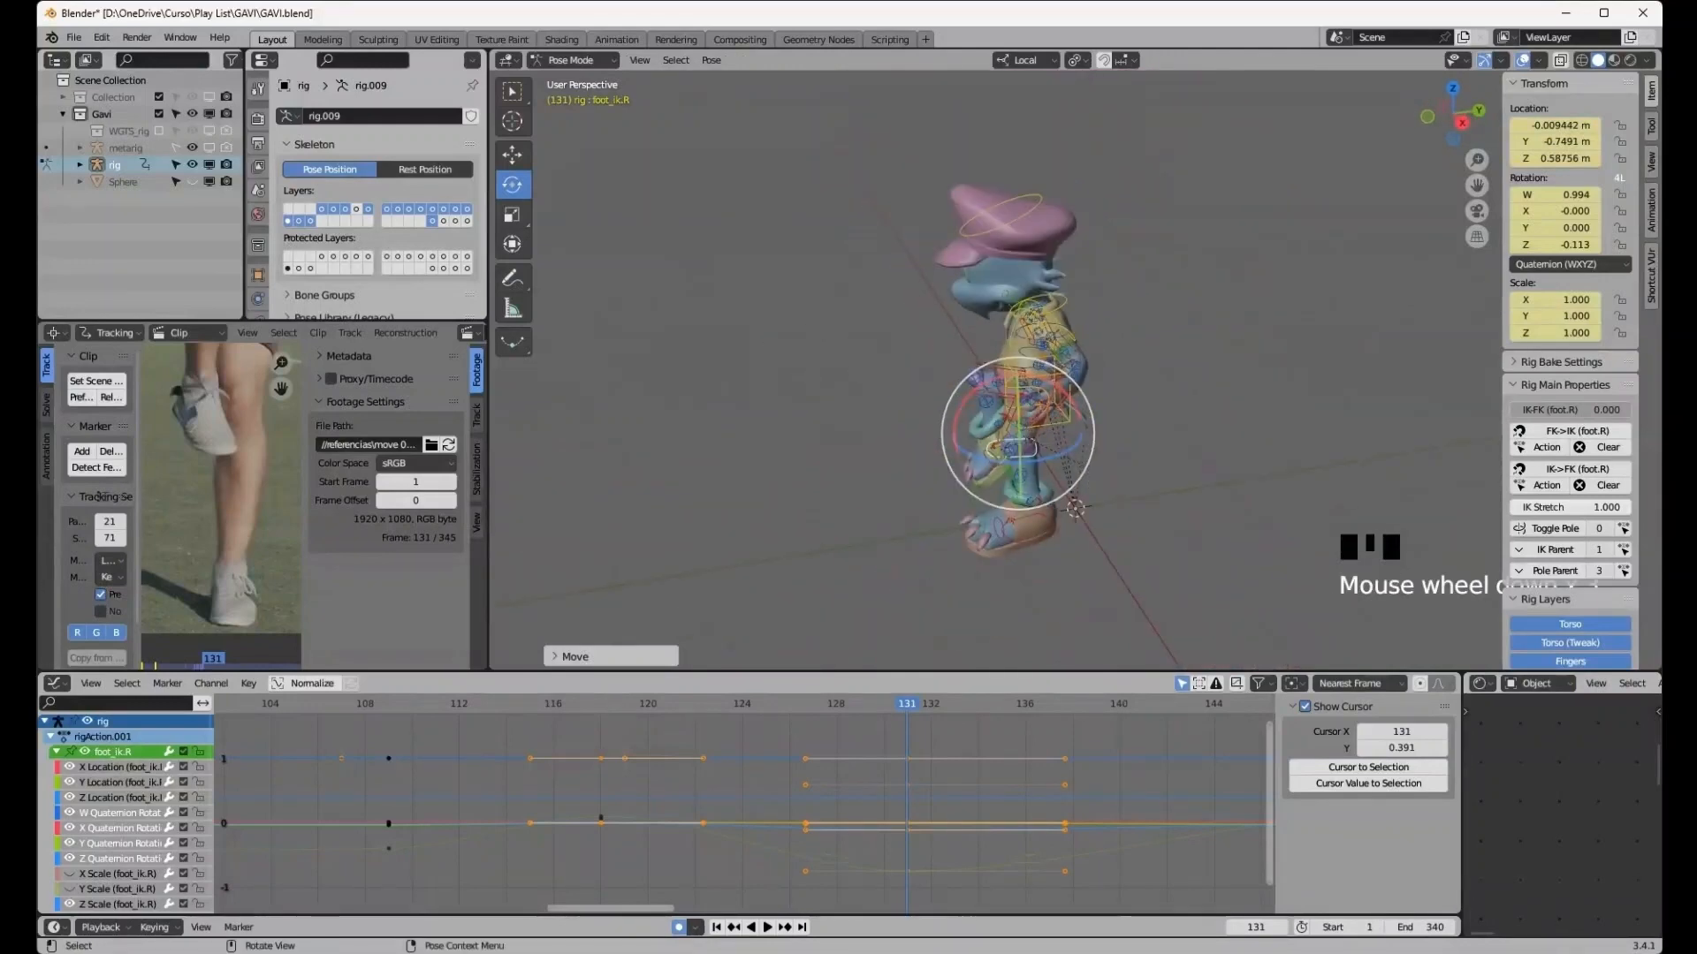
scroll(808, 512, up, 1)
key(Left)
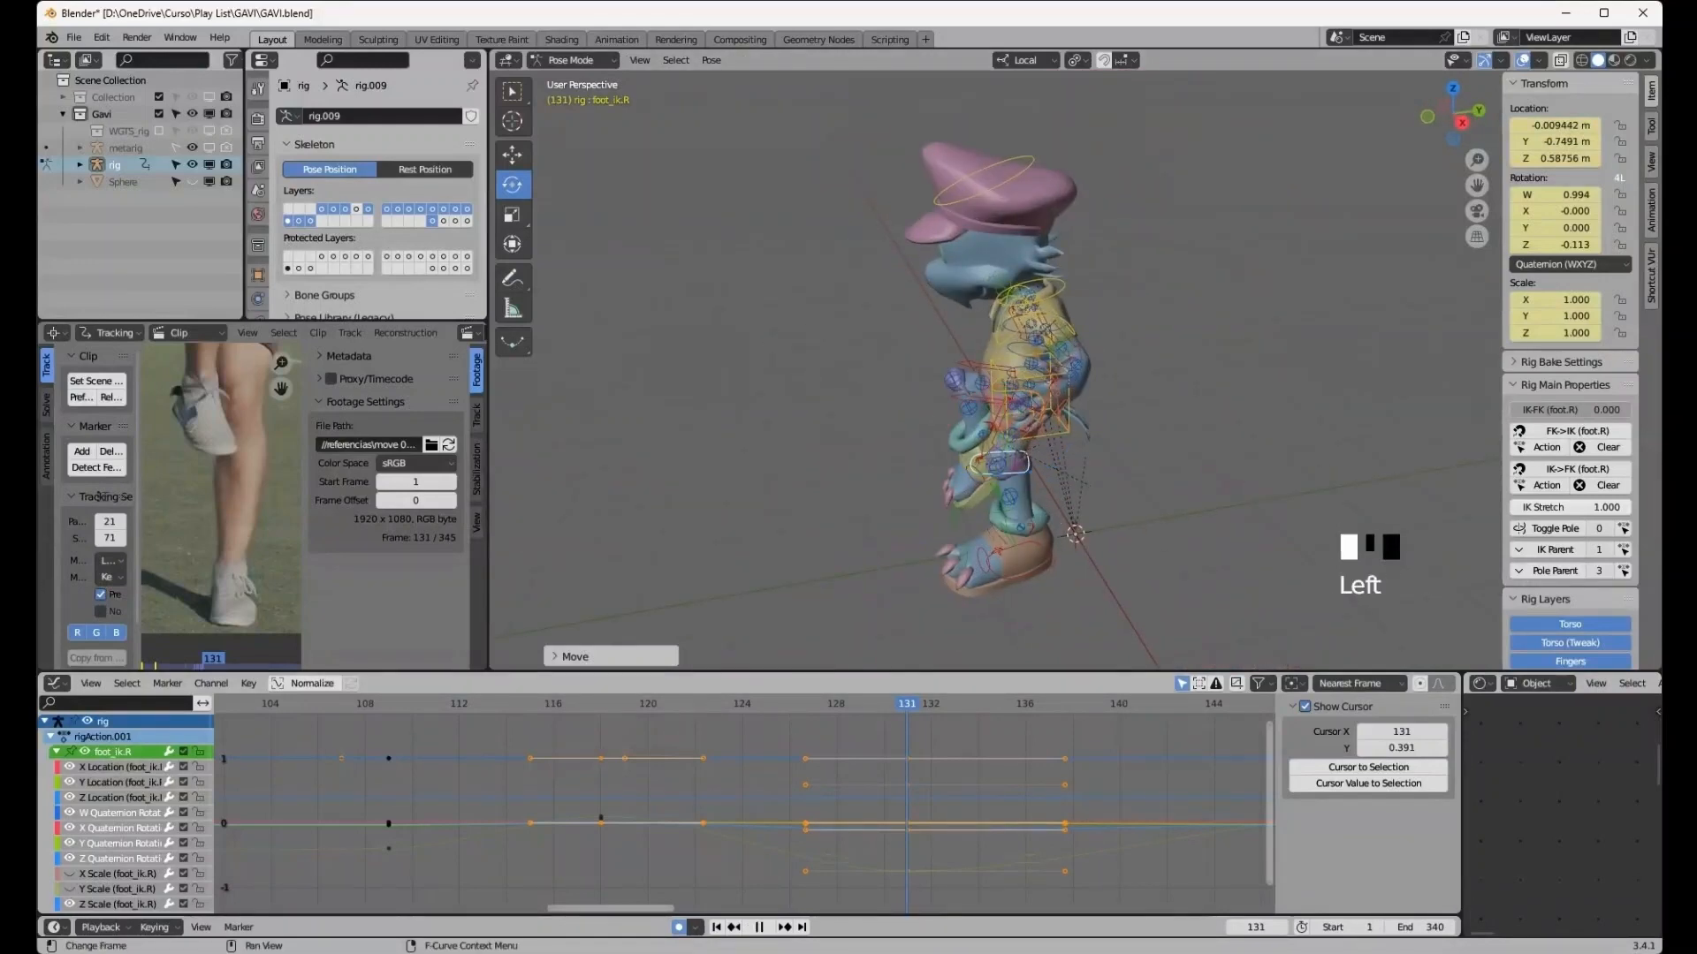
key(Left)
key(Left)
key(Left)
key(Left)
key(Left)
key(Left)
key(Left)
key(Left)
key(Left)
key(Left)
key(Left)
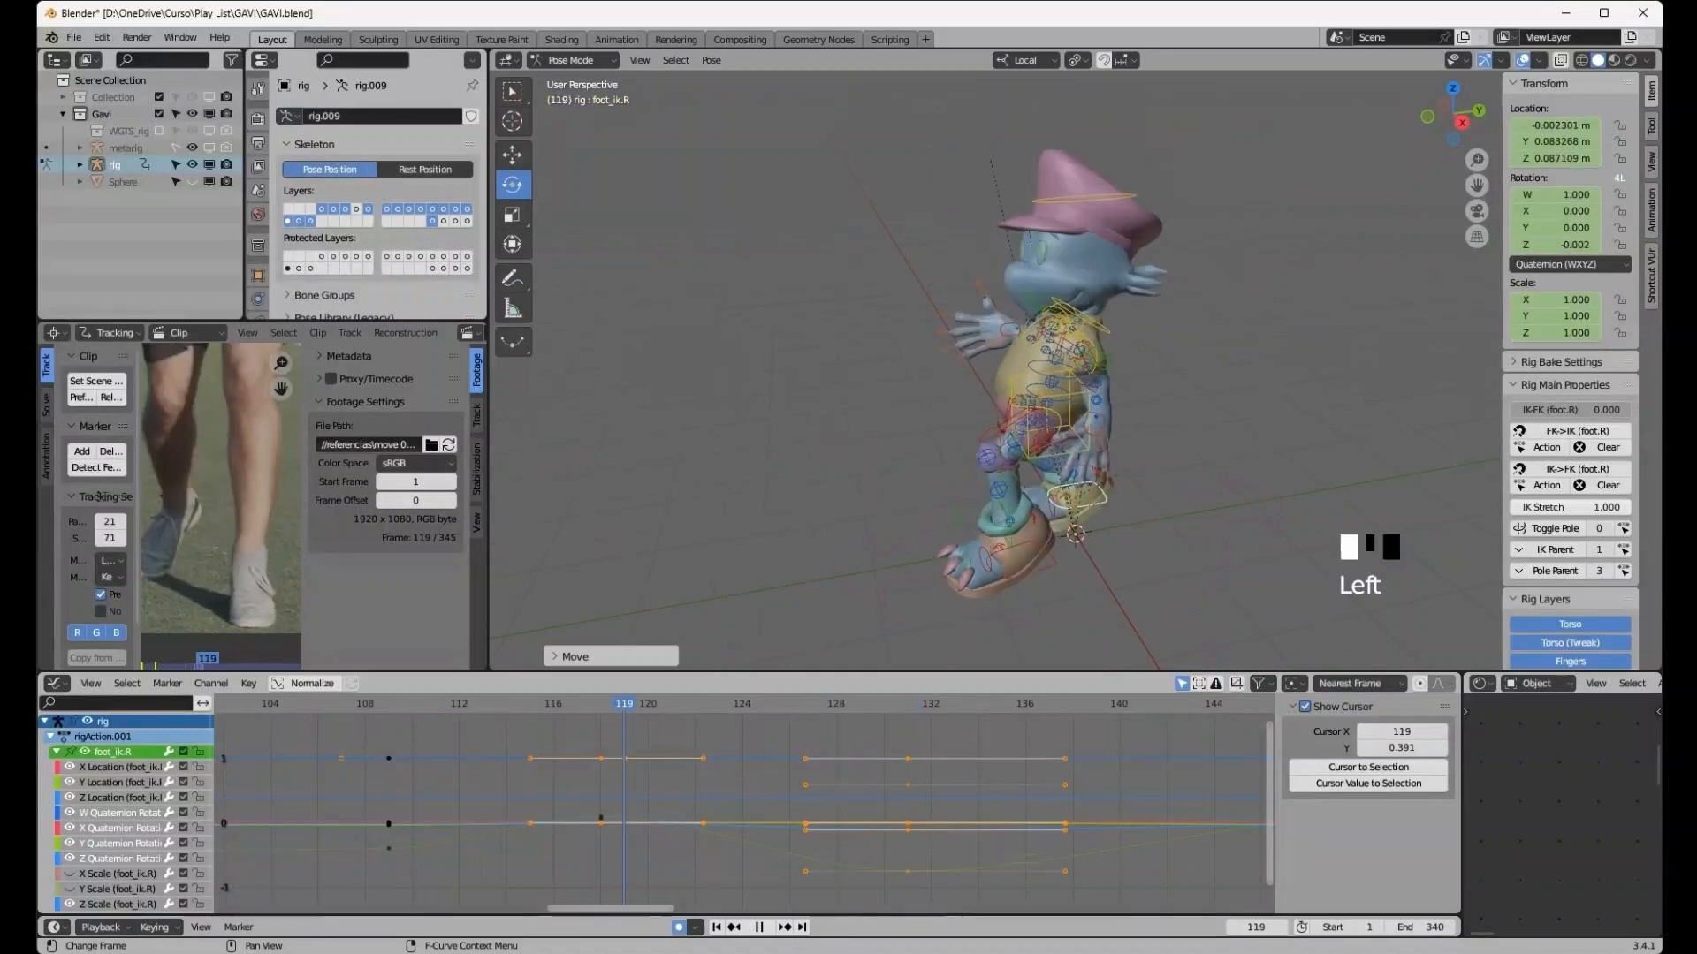
key(Left)
key(Left)
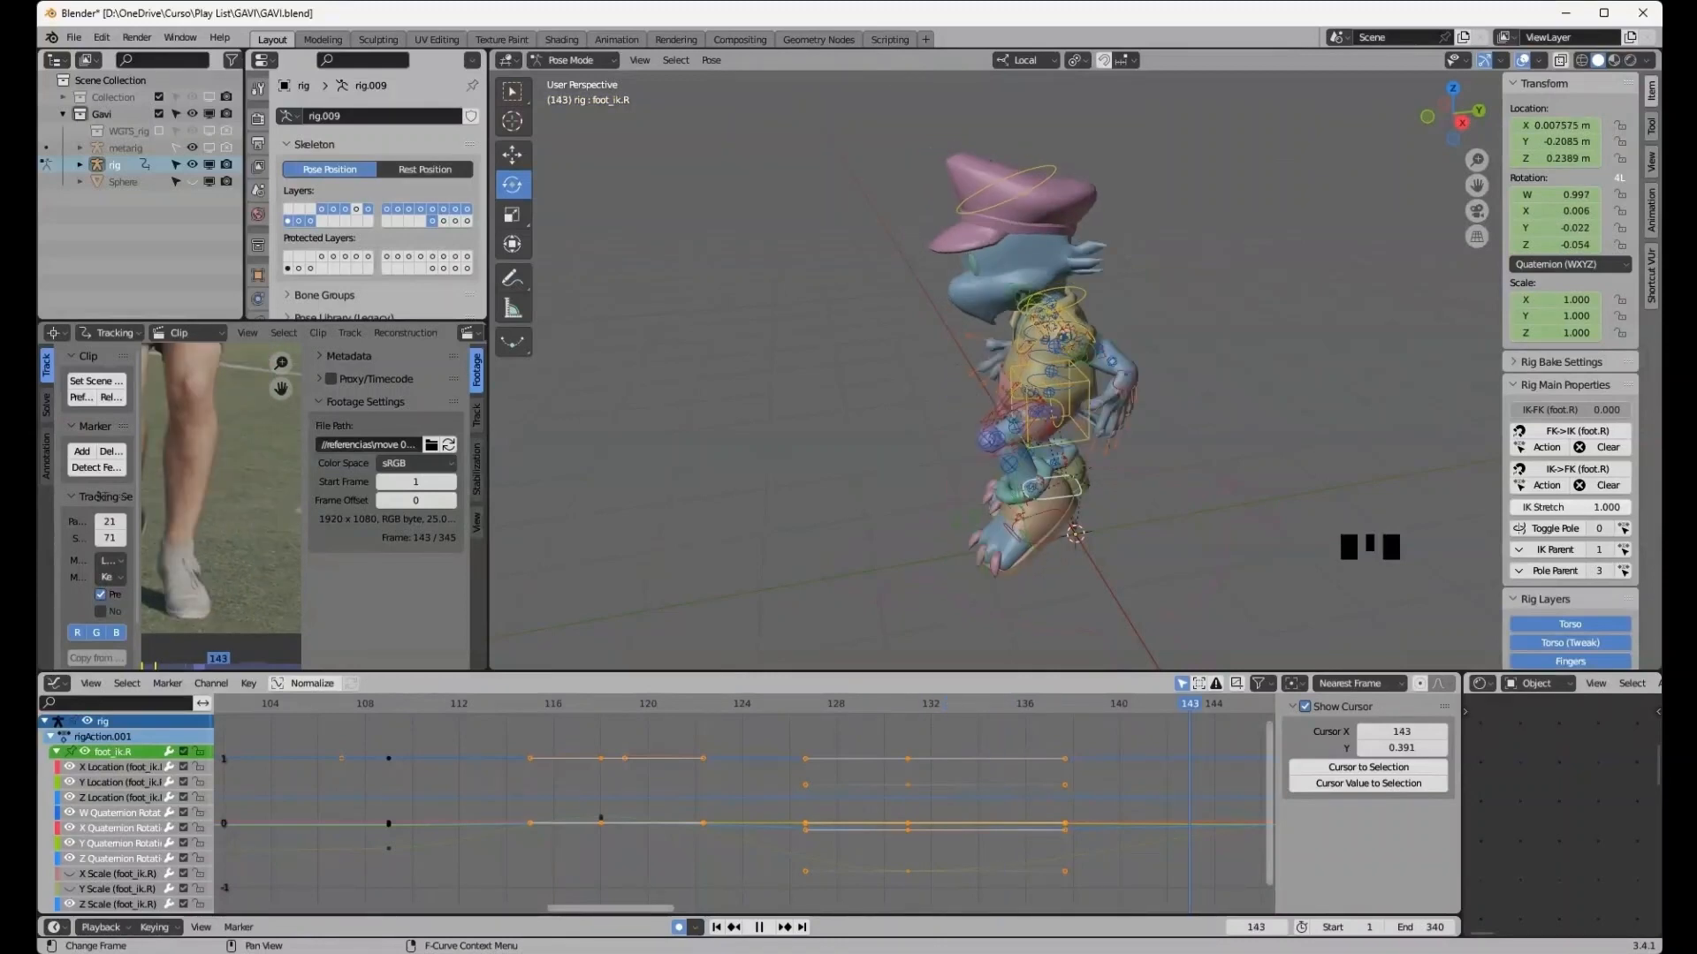
key(Left)
key(Left)
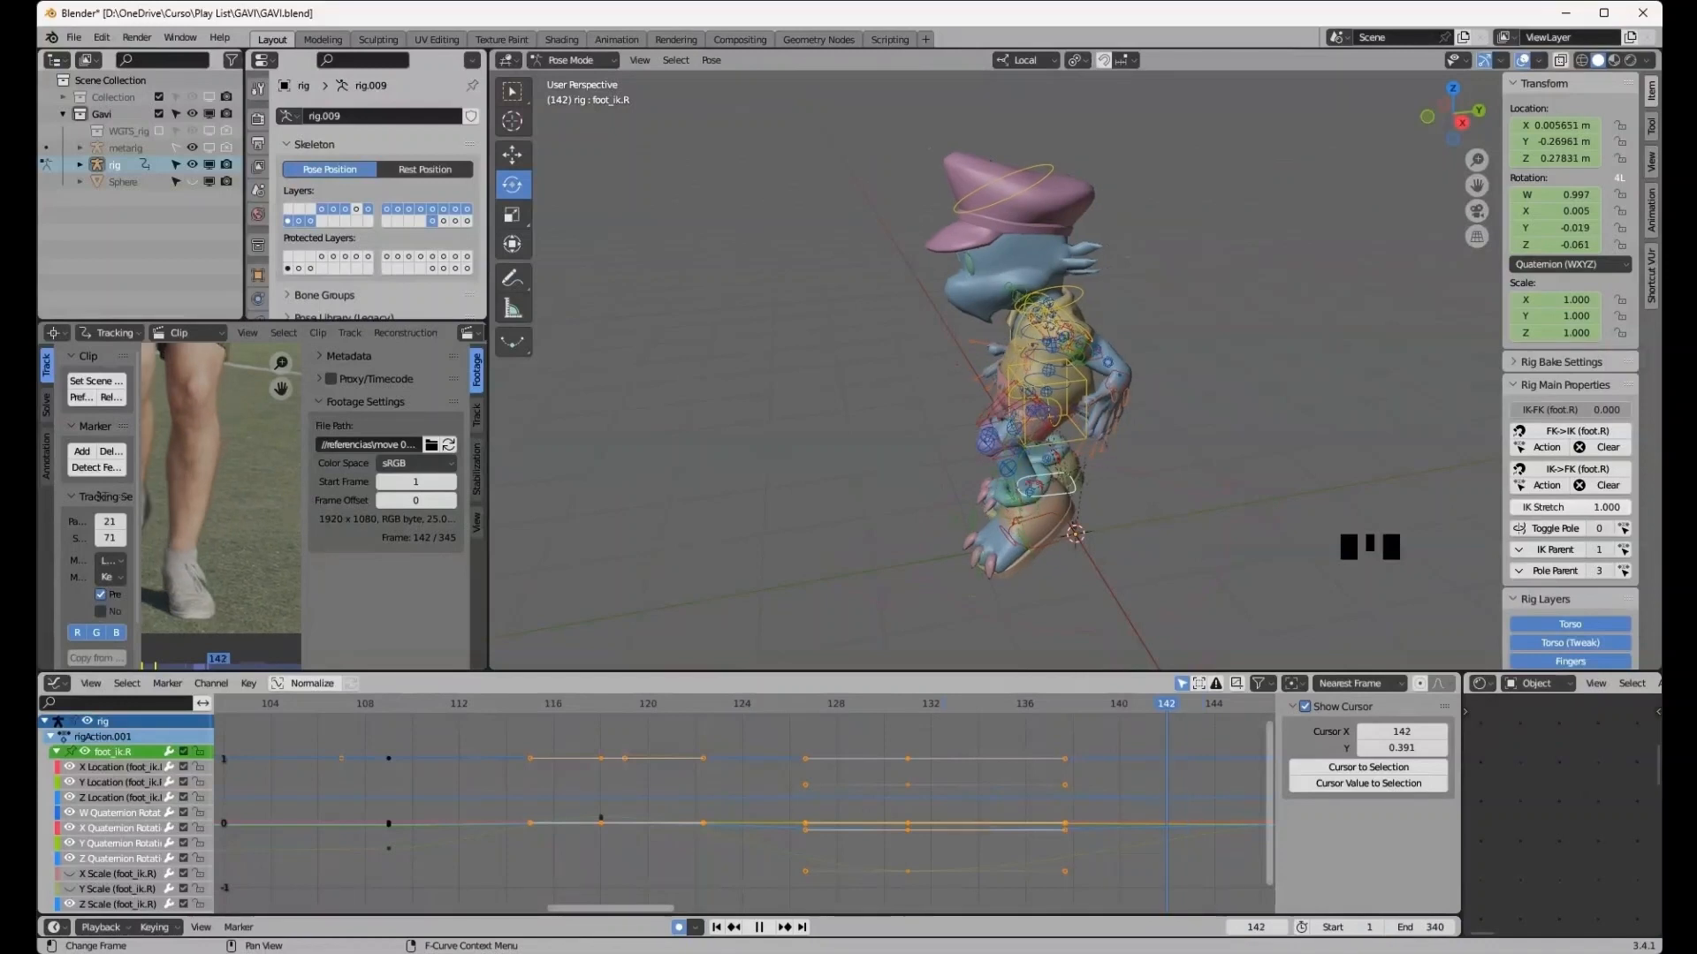
- At frame 139, select the left foot IK control's later keyframes and shift them 8 frames later
drag(1167, 704, 1096, 704)
click(1051, 547)
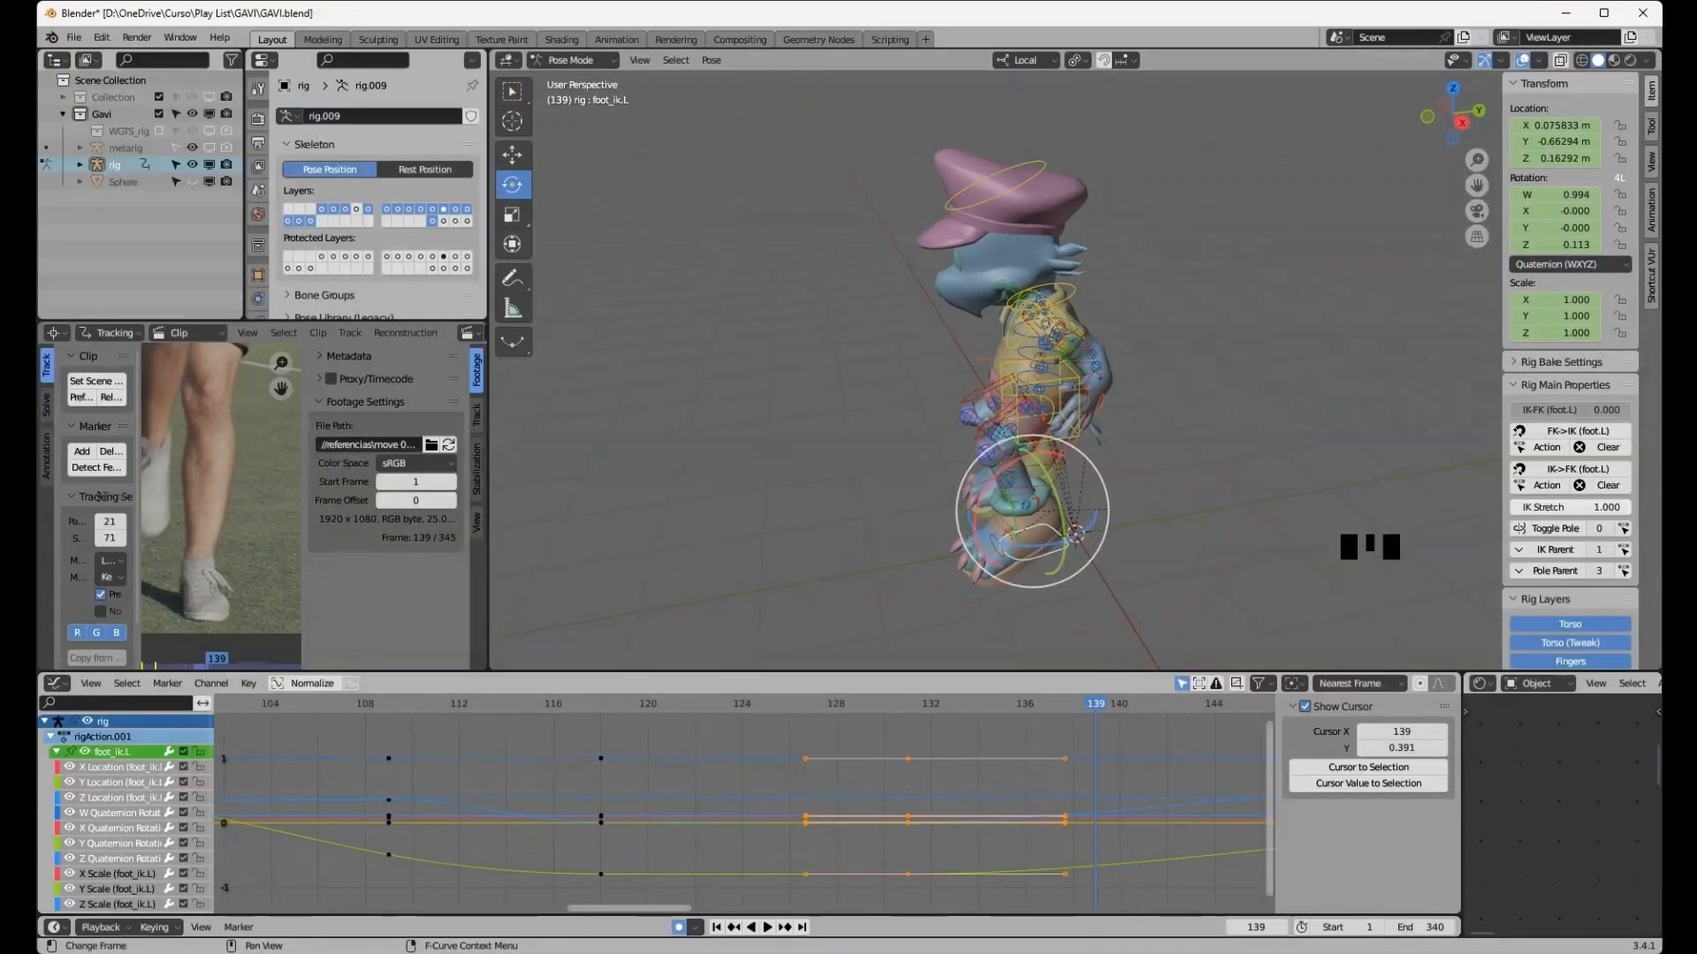
drag(881, 729, 924, 895)
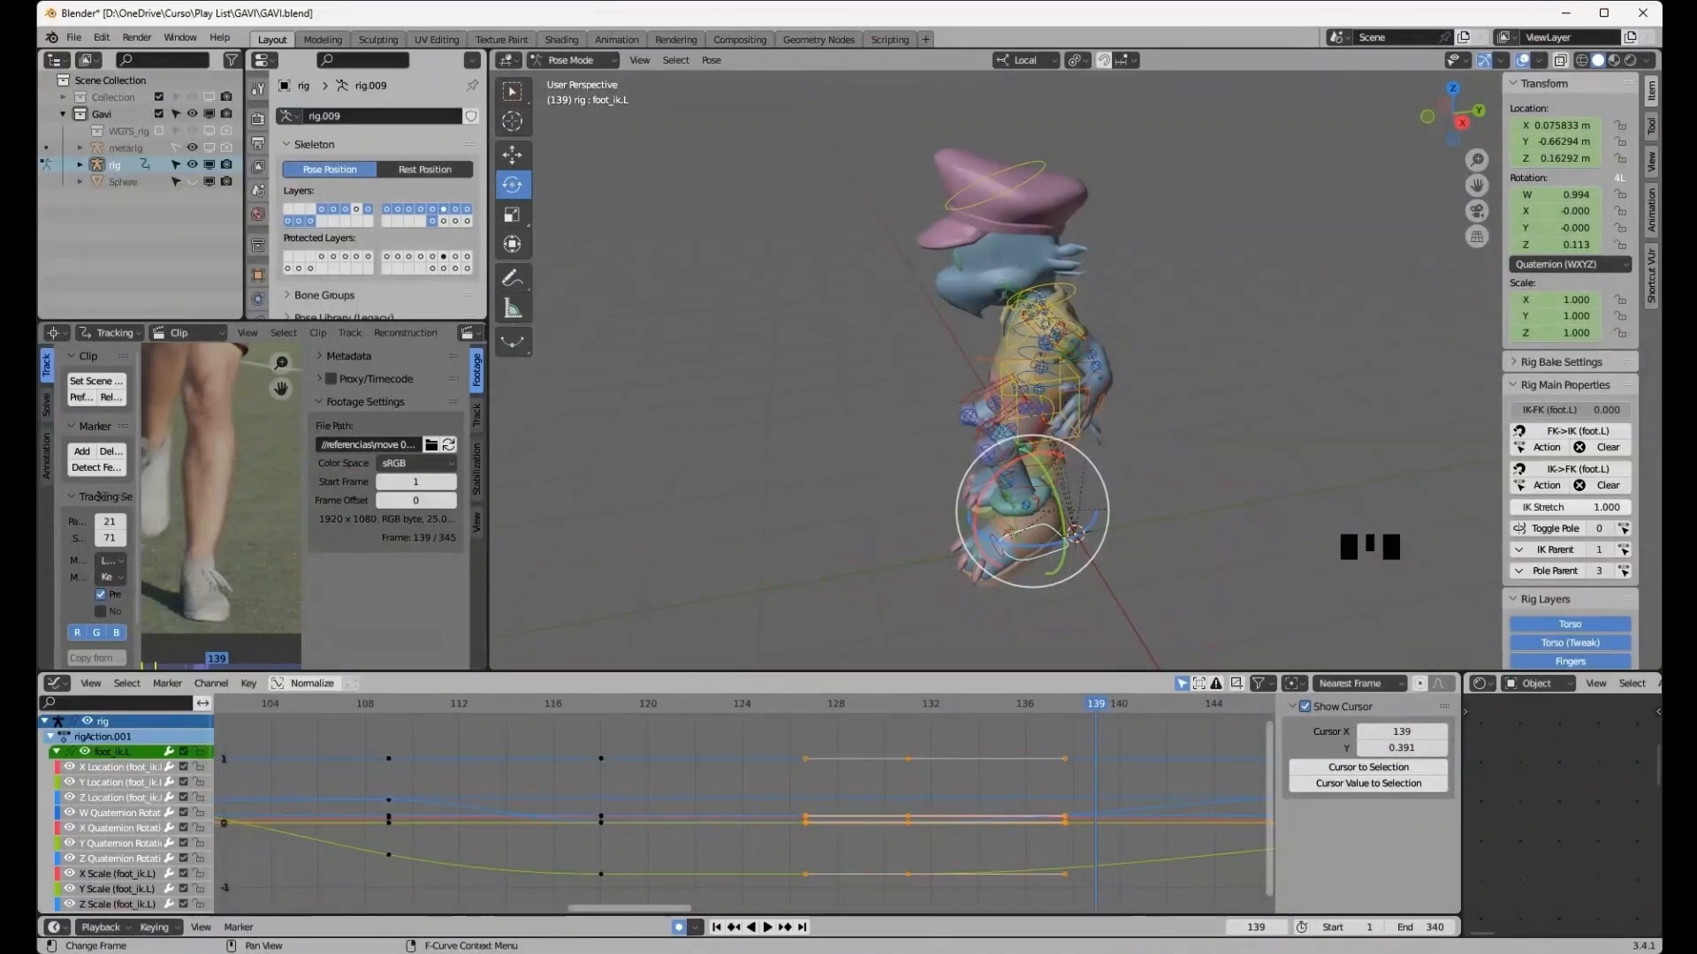
key(g)
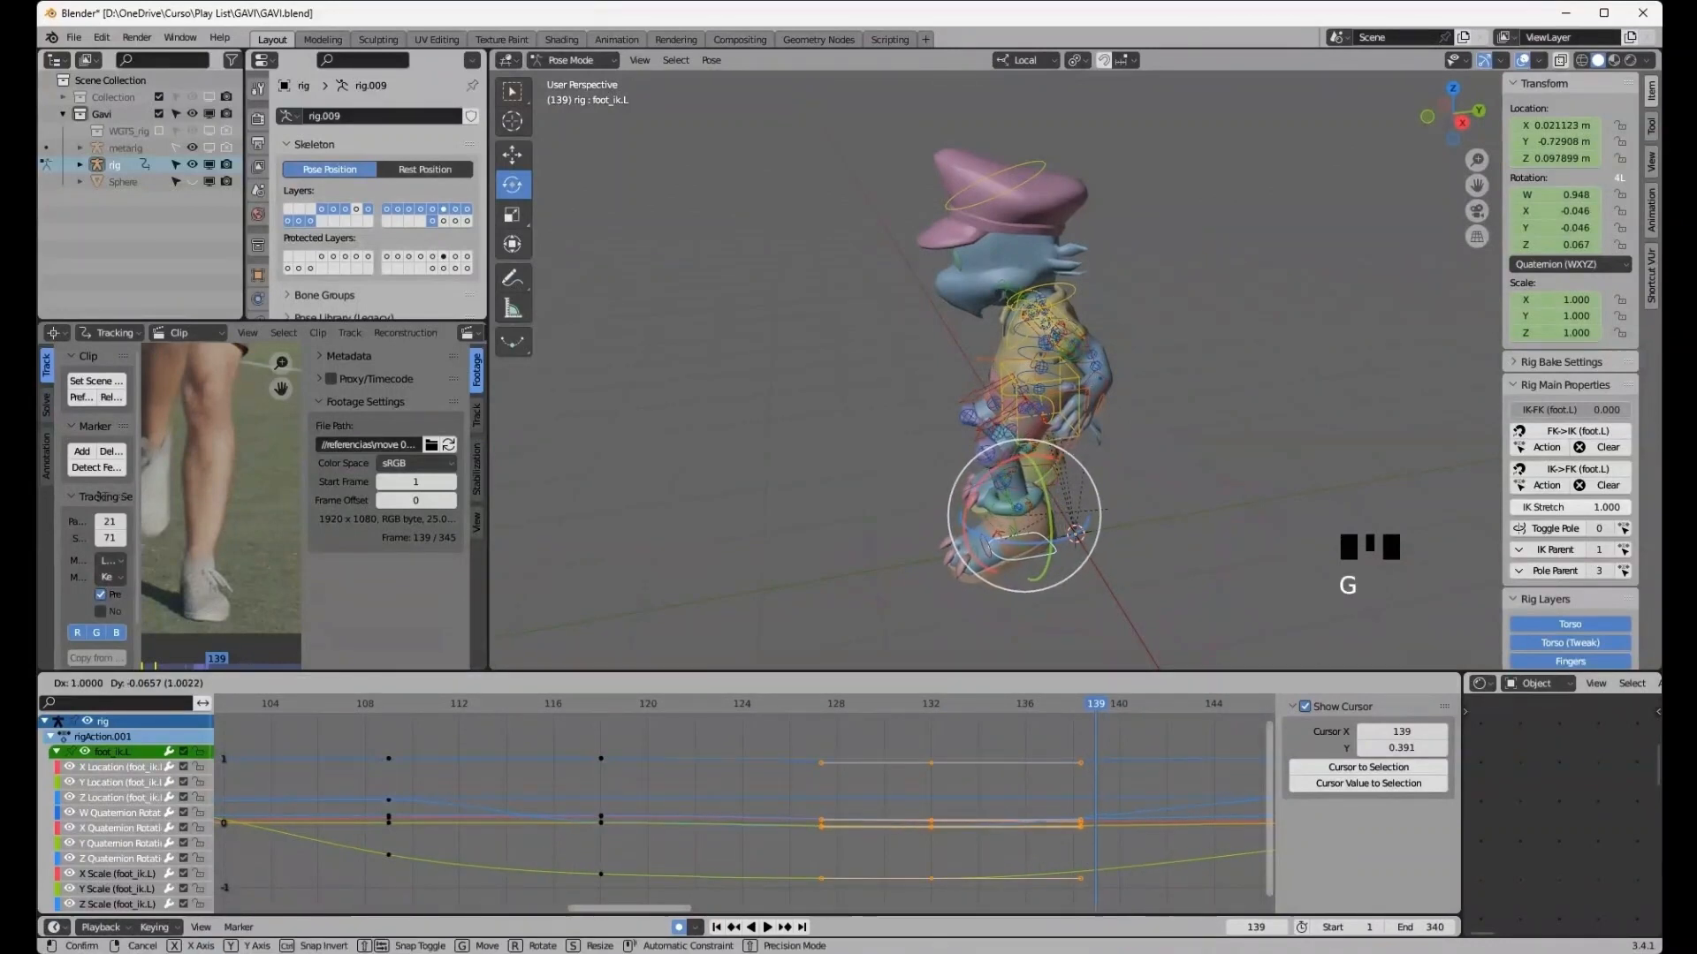
key(x)
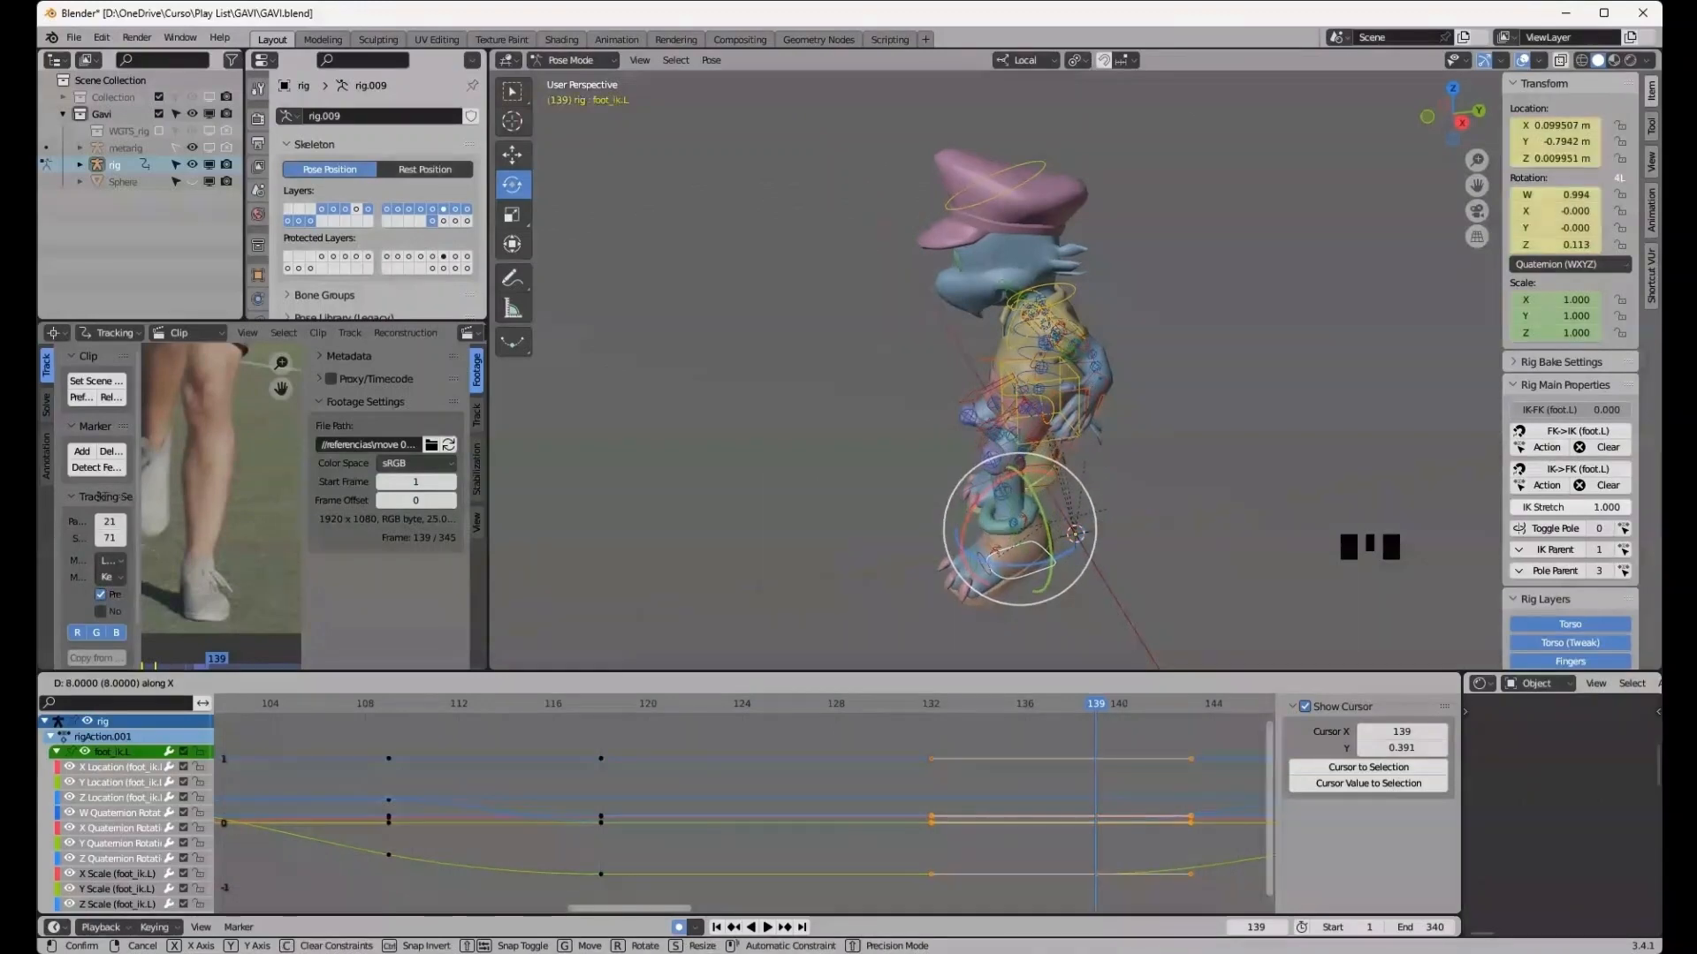
key(Return)
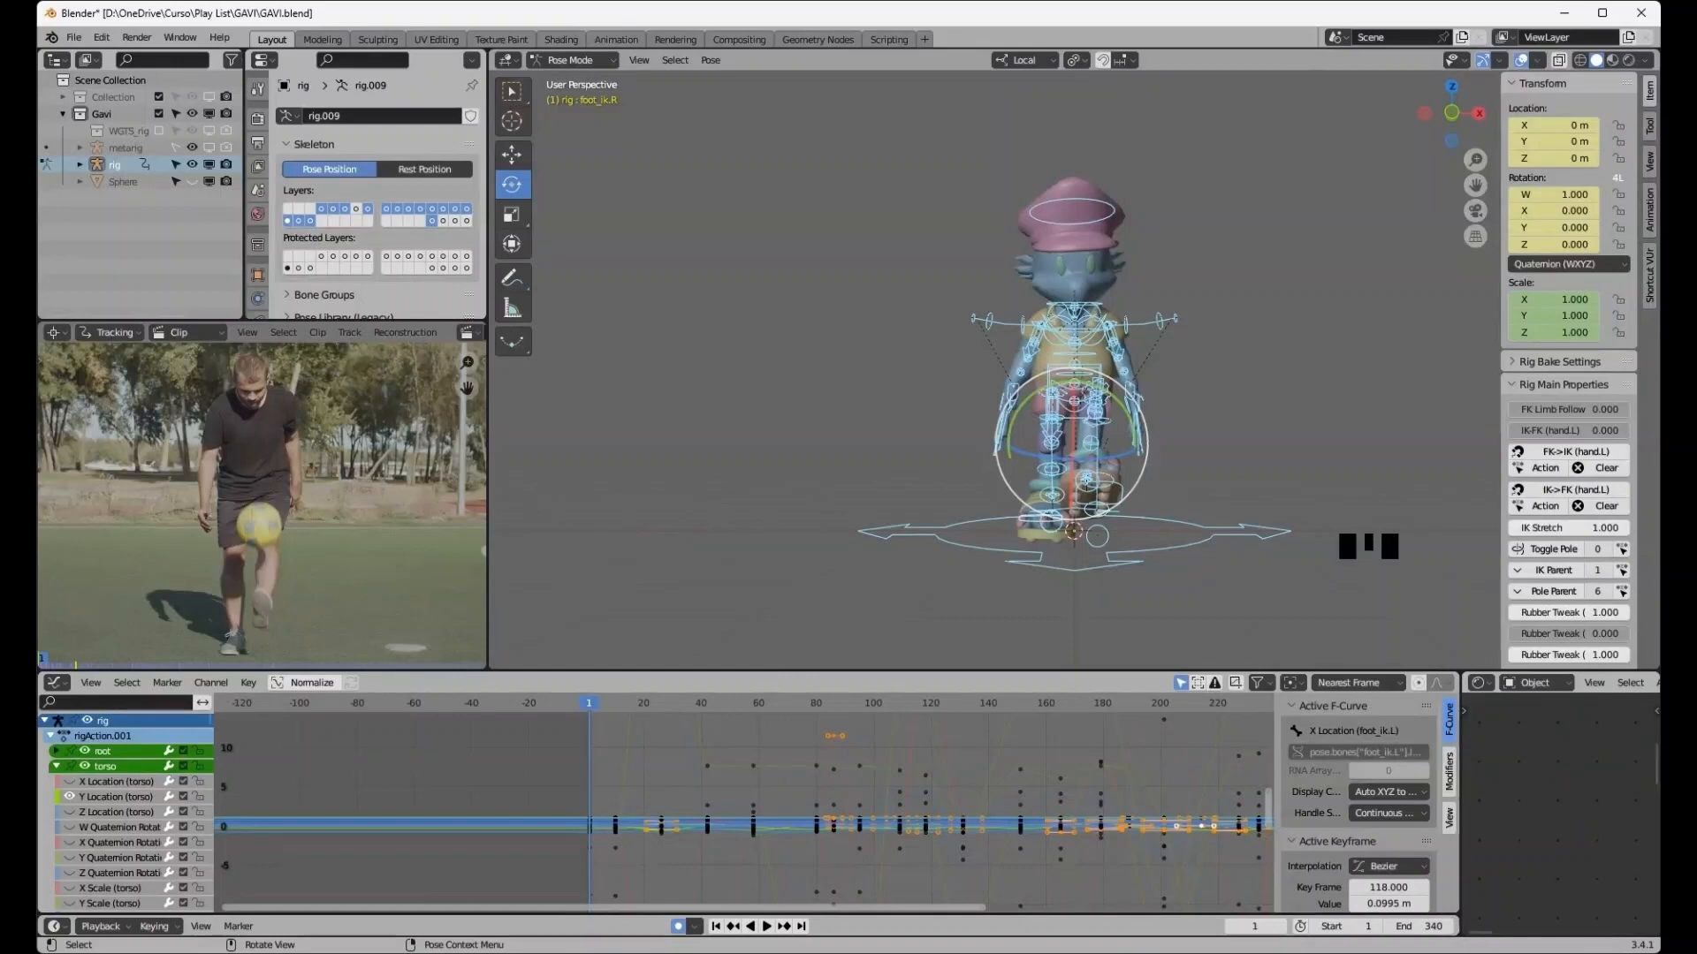
- Hide the viewport overlays to inspect the character mesh at frame 1, then show them again
middle_drag(1074, 398, 1149, 402)
click(1237, 397)
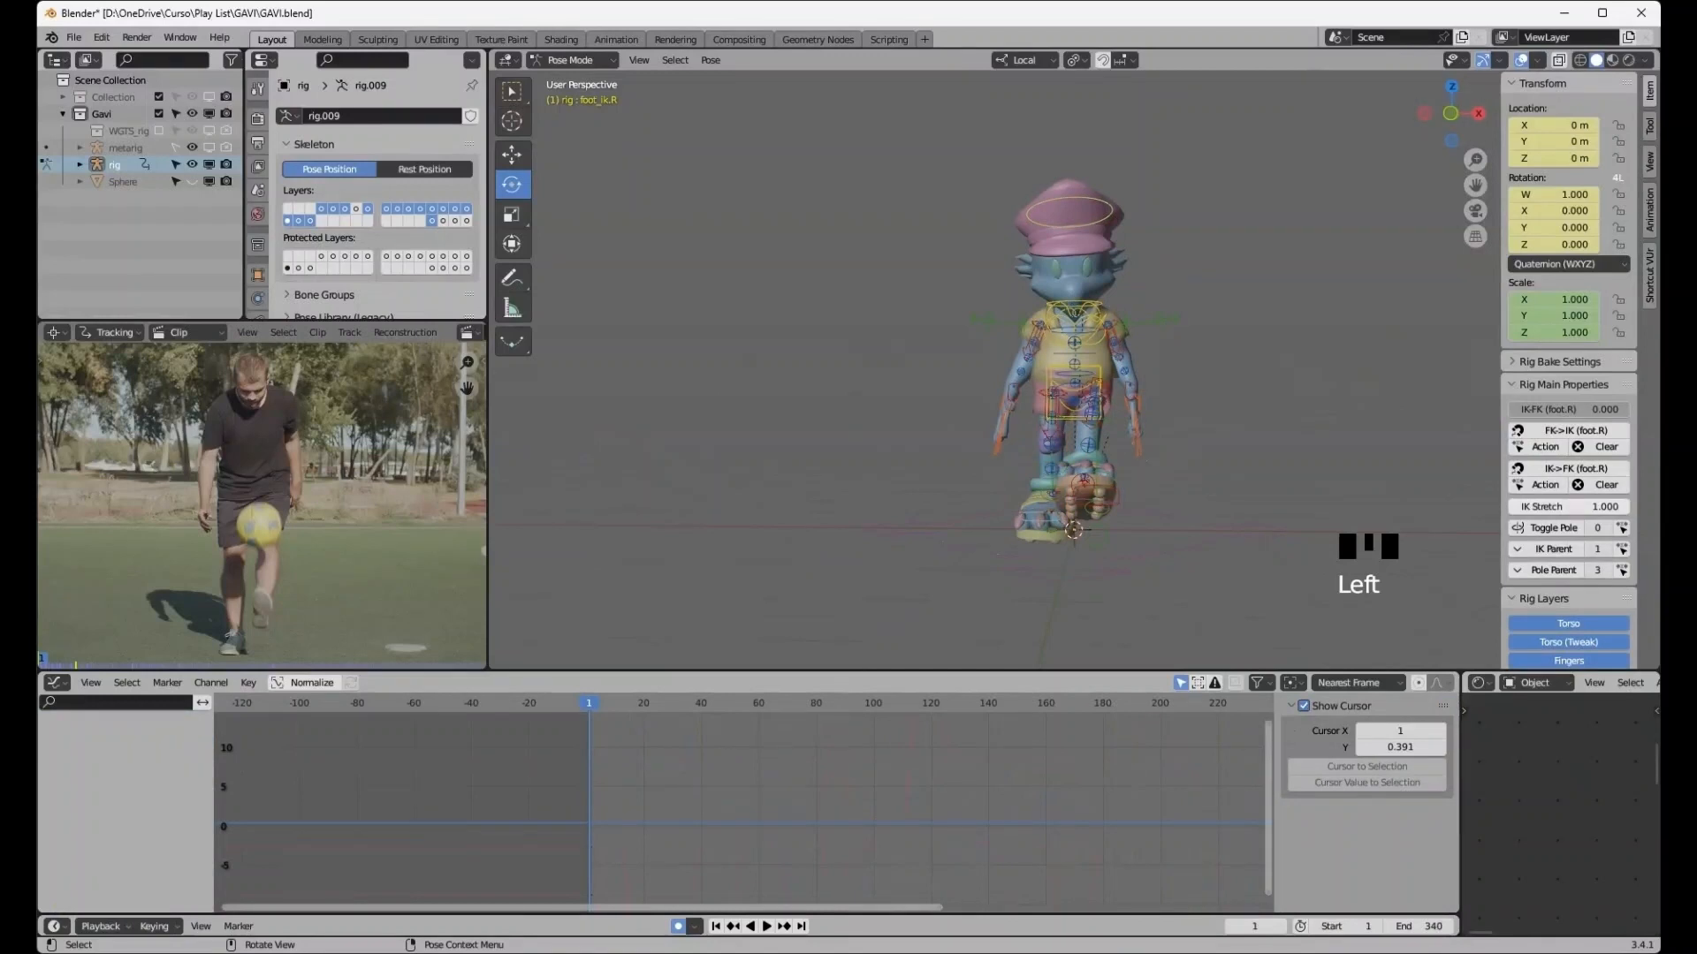
click(1521, 59)
scroll(1065, 354, up, 2)
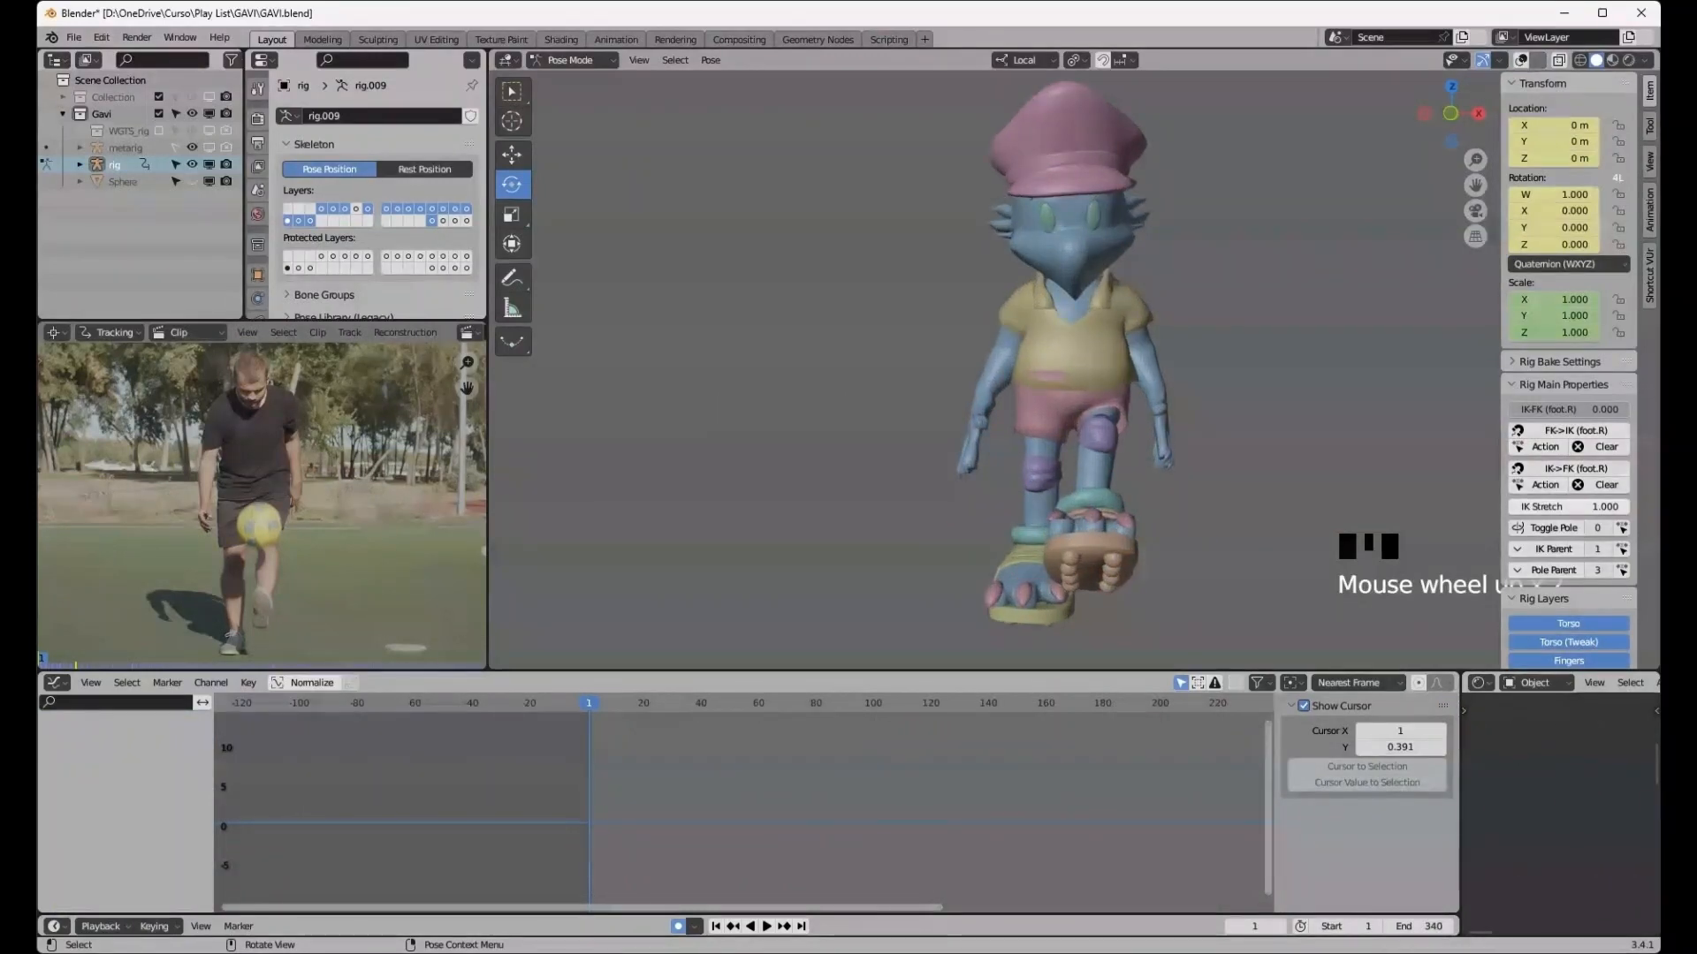
scroll(1065, 371, up, 1)
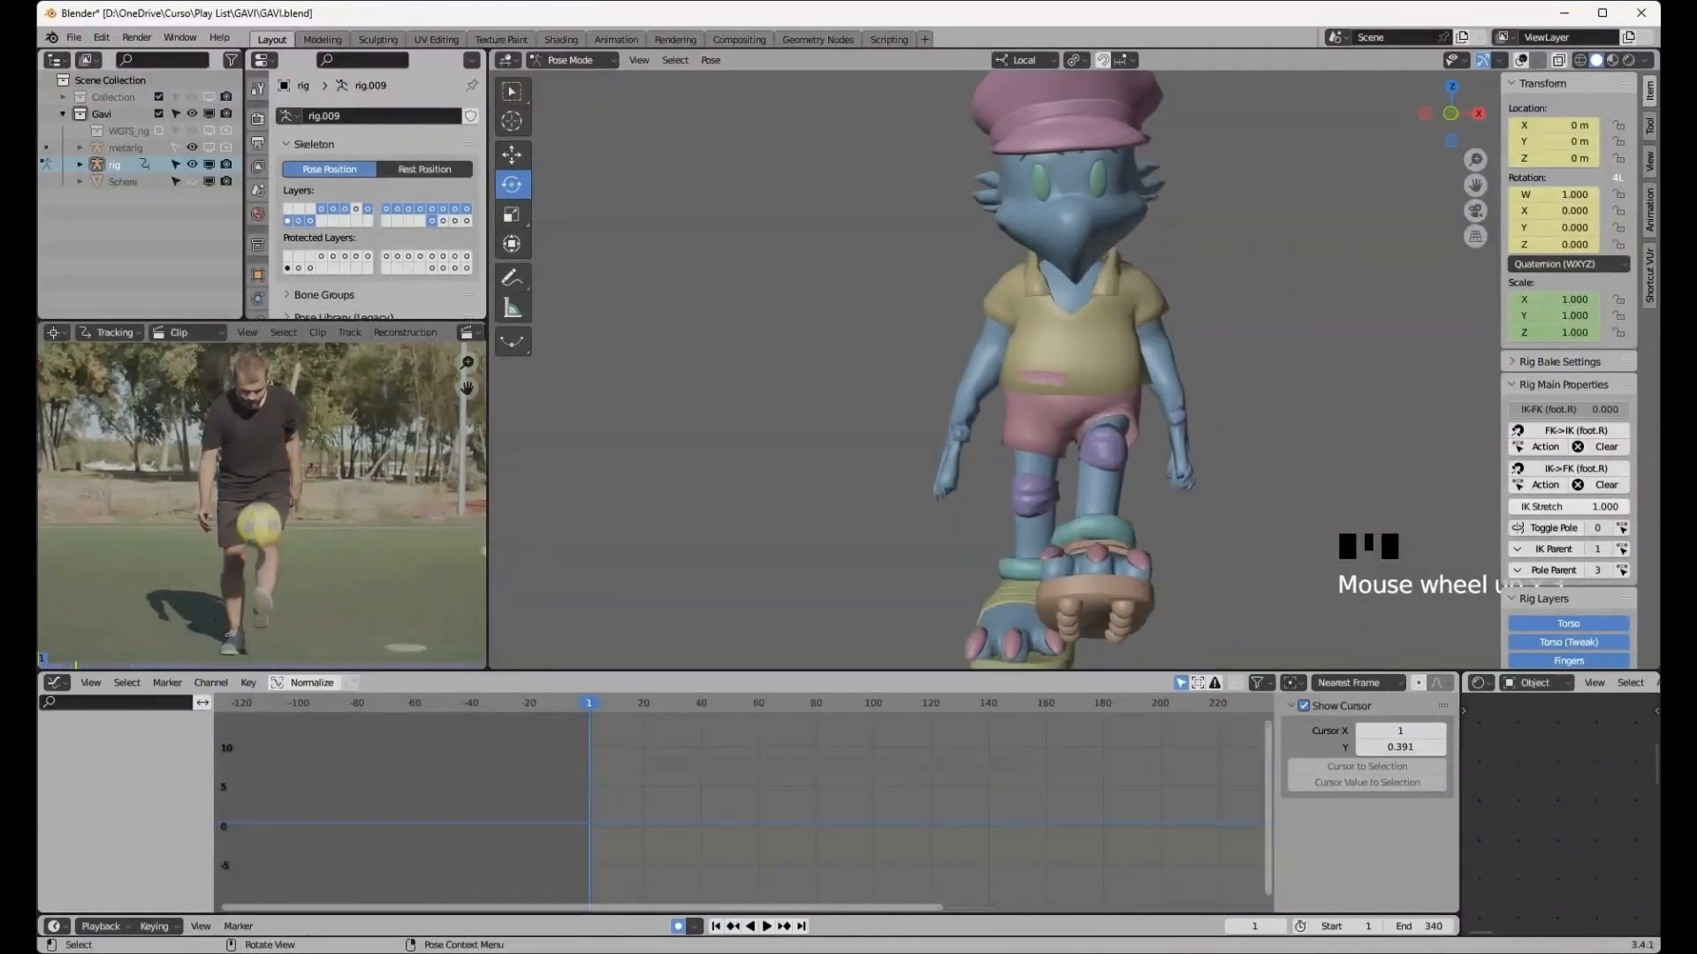
click(1521, 59)
scroll(1149, 335, down, 2)
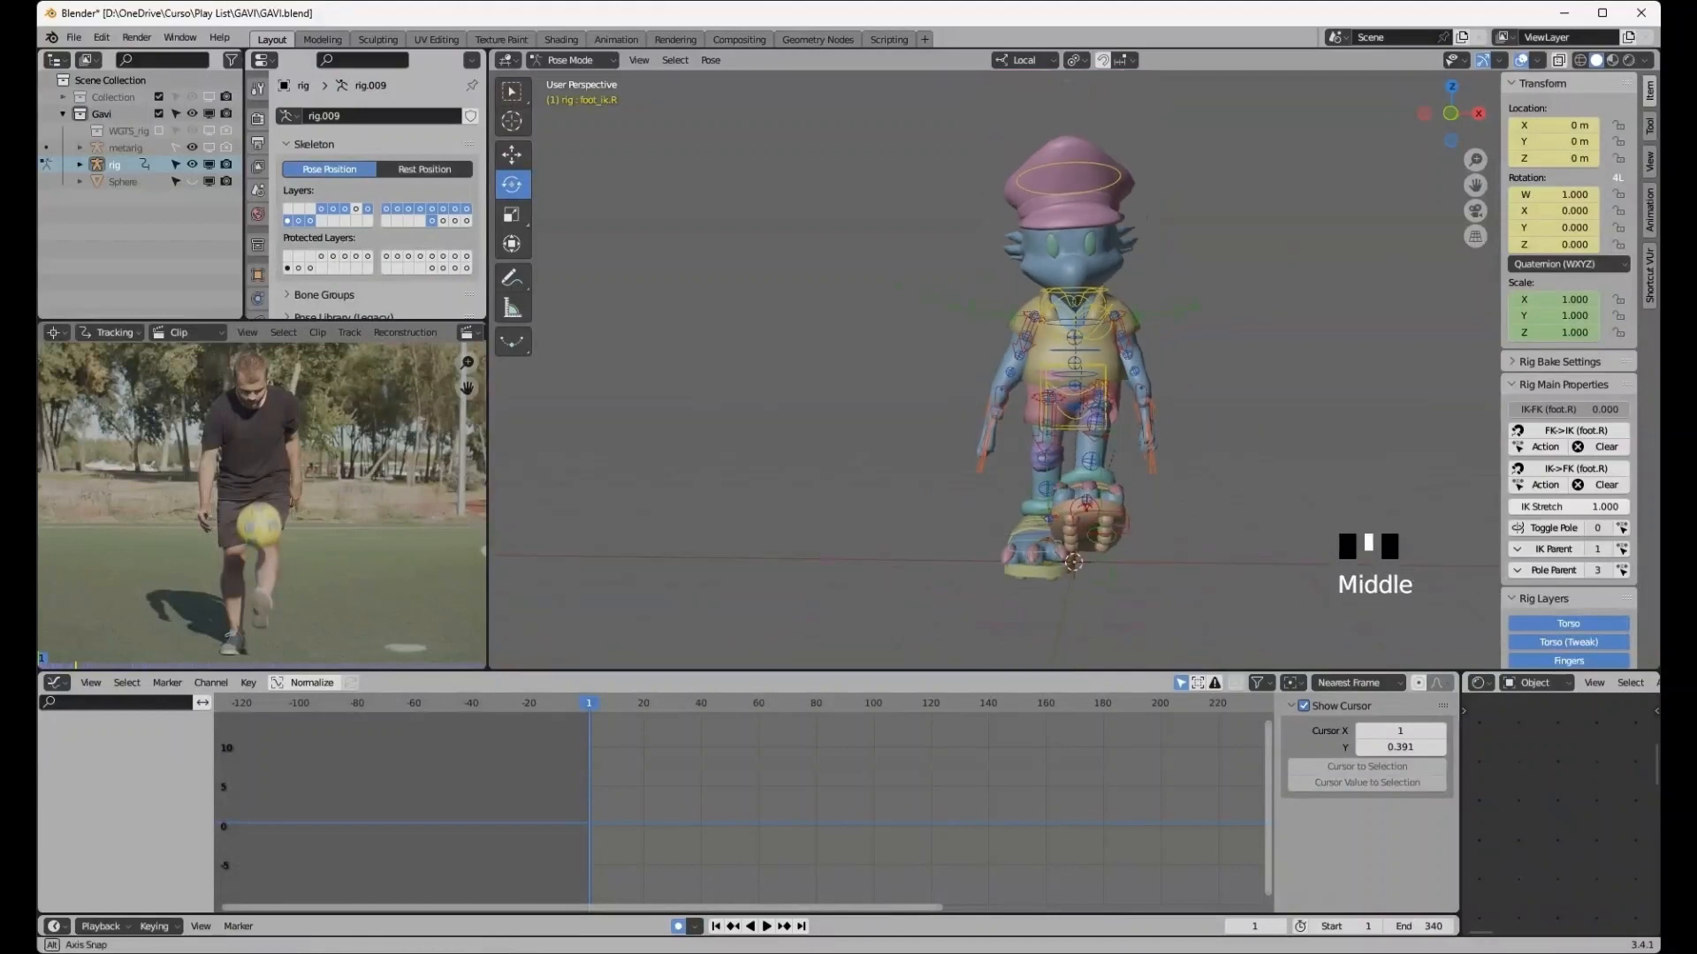
- Select the left foot IK control and move it forward in the side view
middle_drag(1167, 345, 998, 349)
click(994, 491)
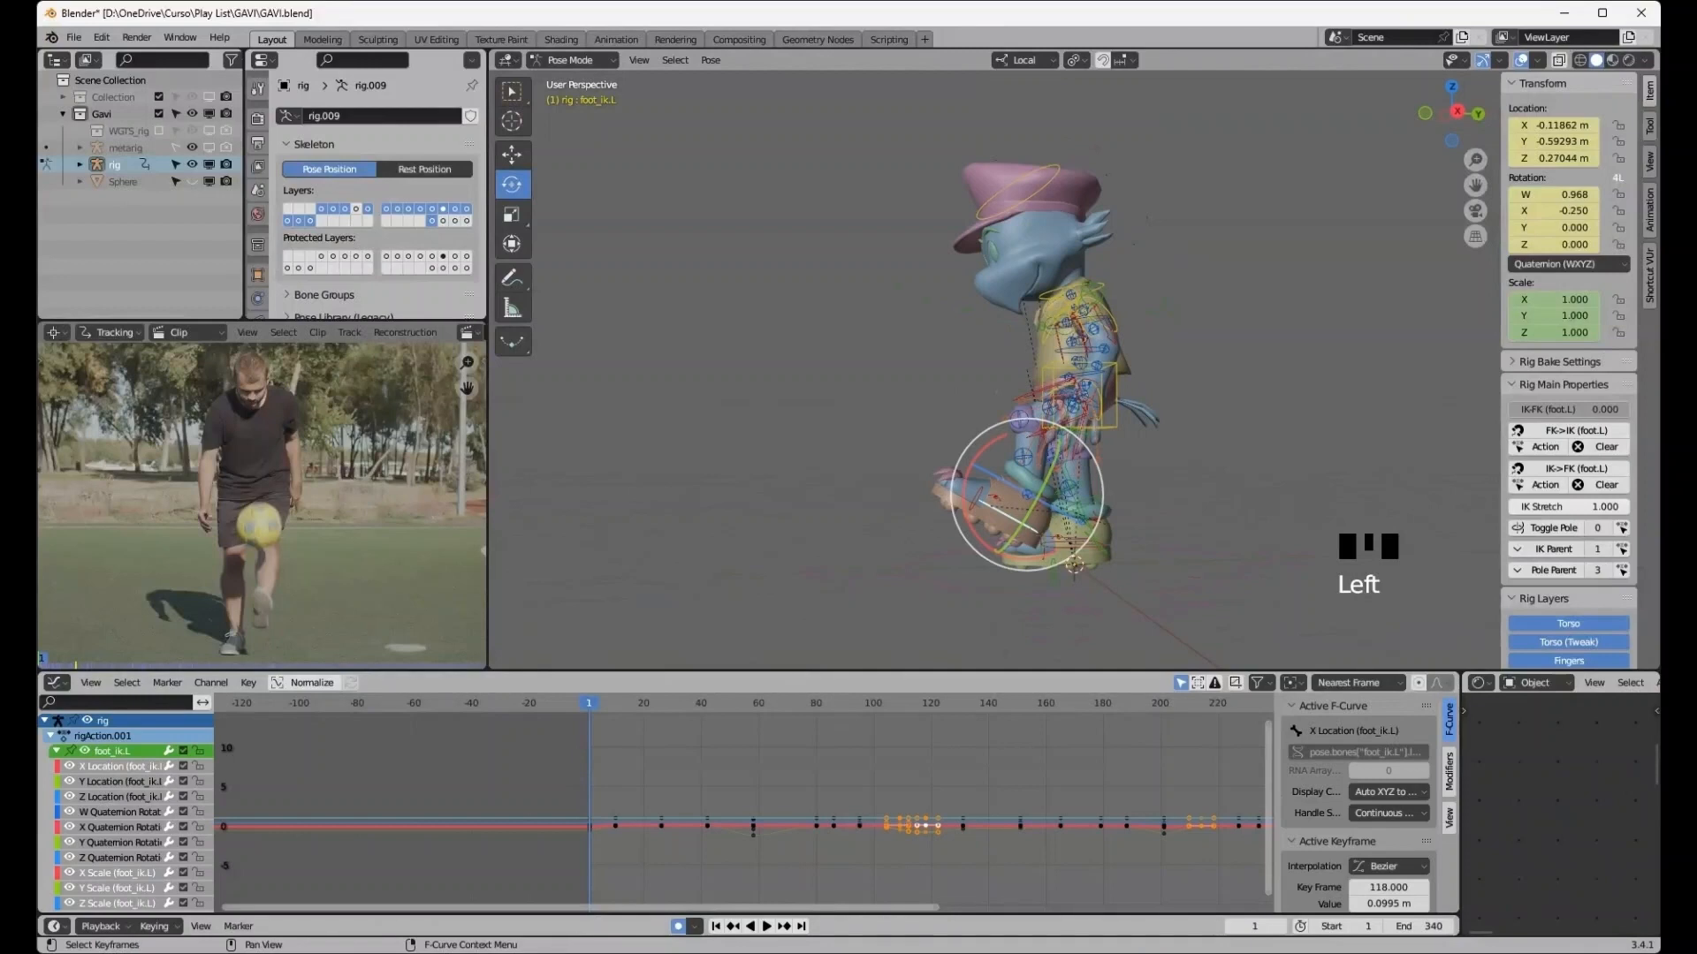
middle_drag(994, 490, 1016, 493)
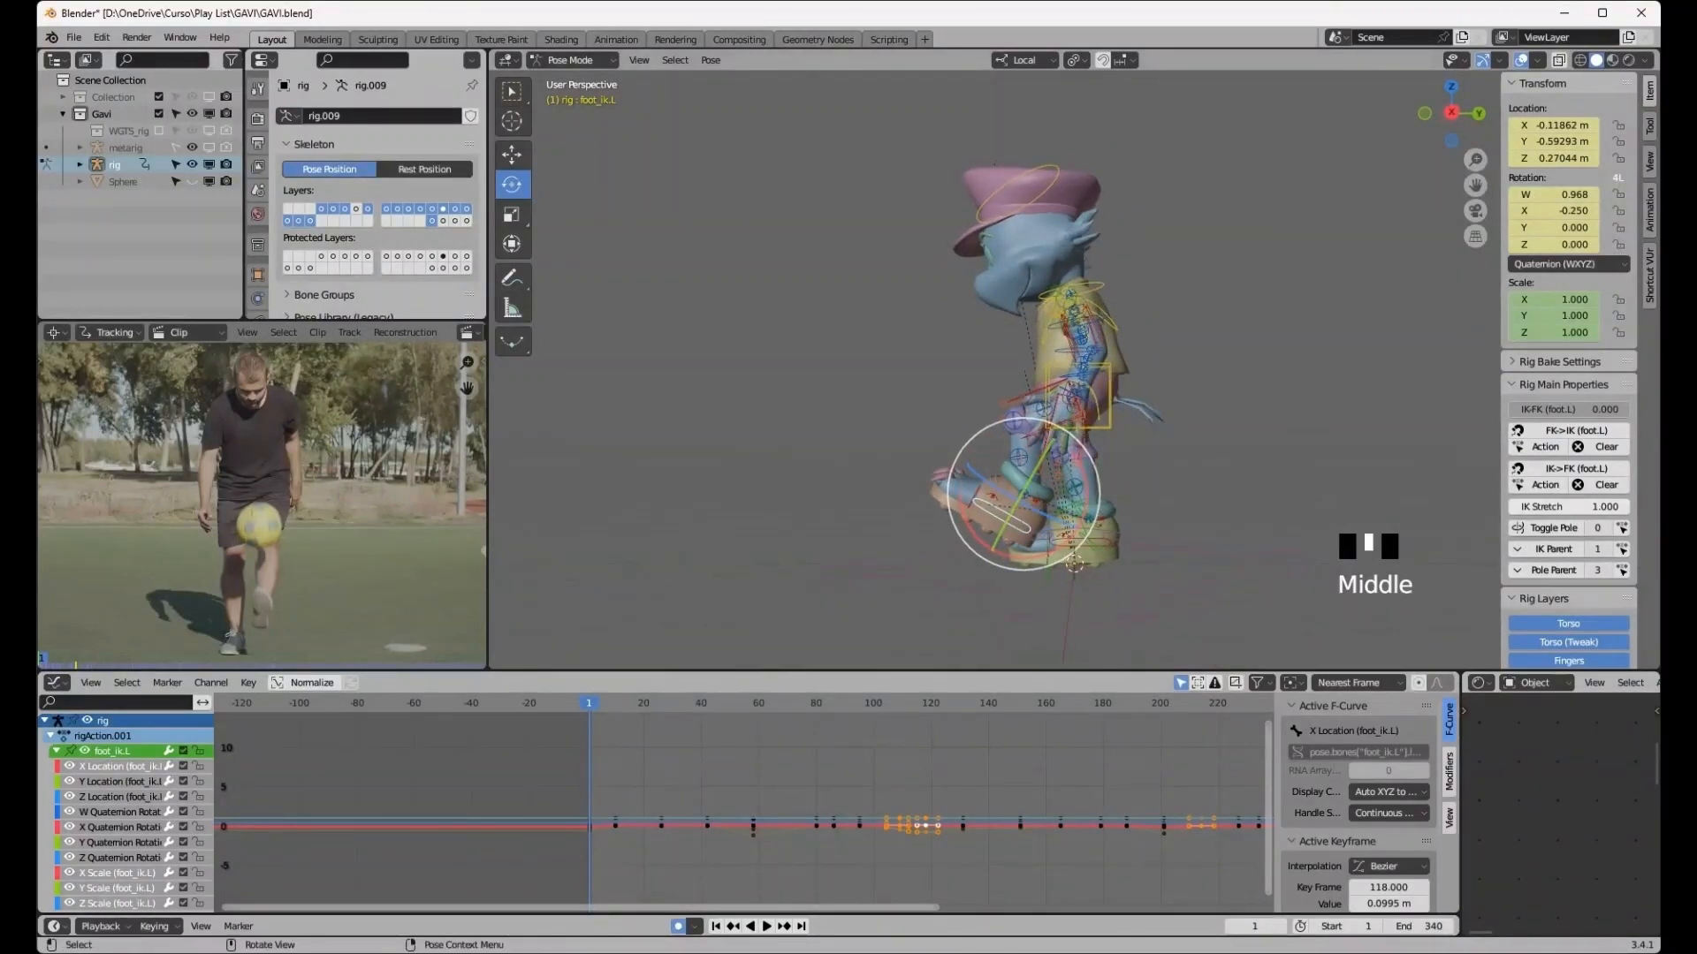
click(1451, 112)
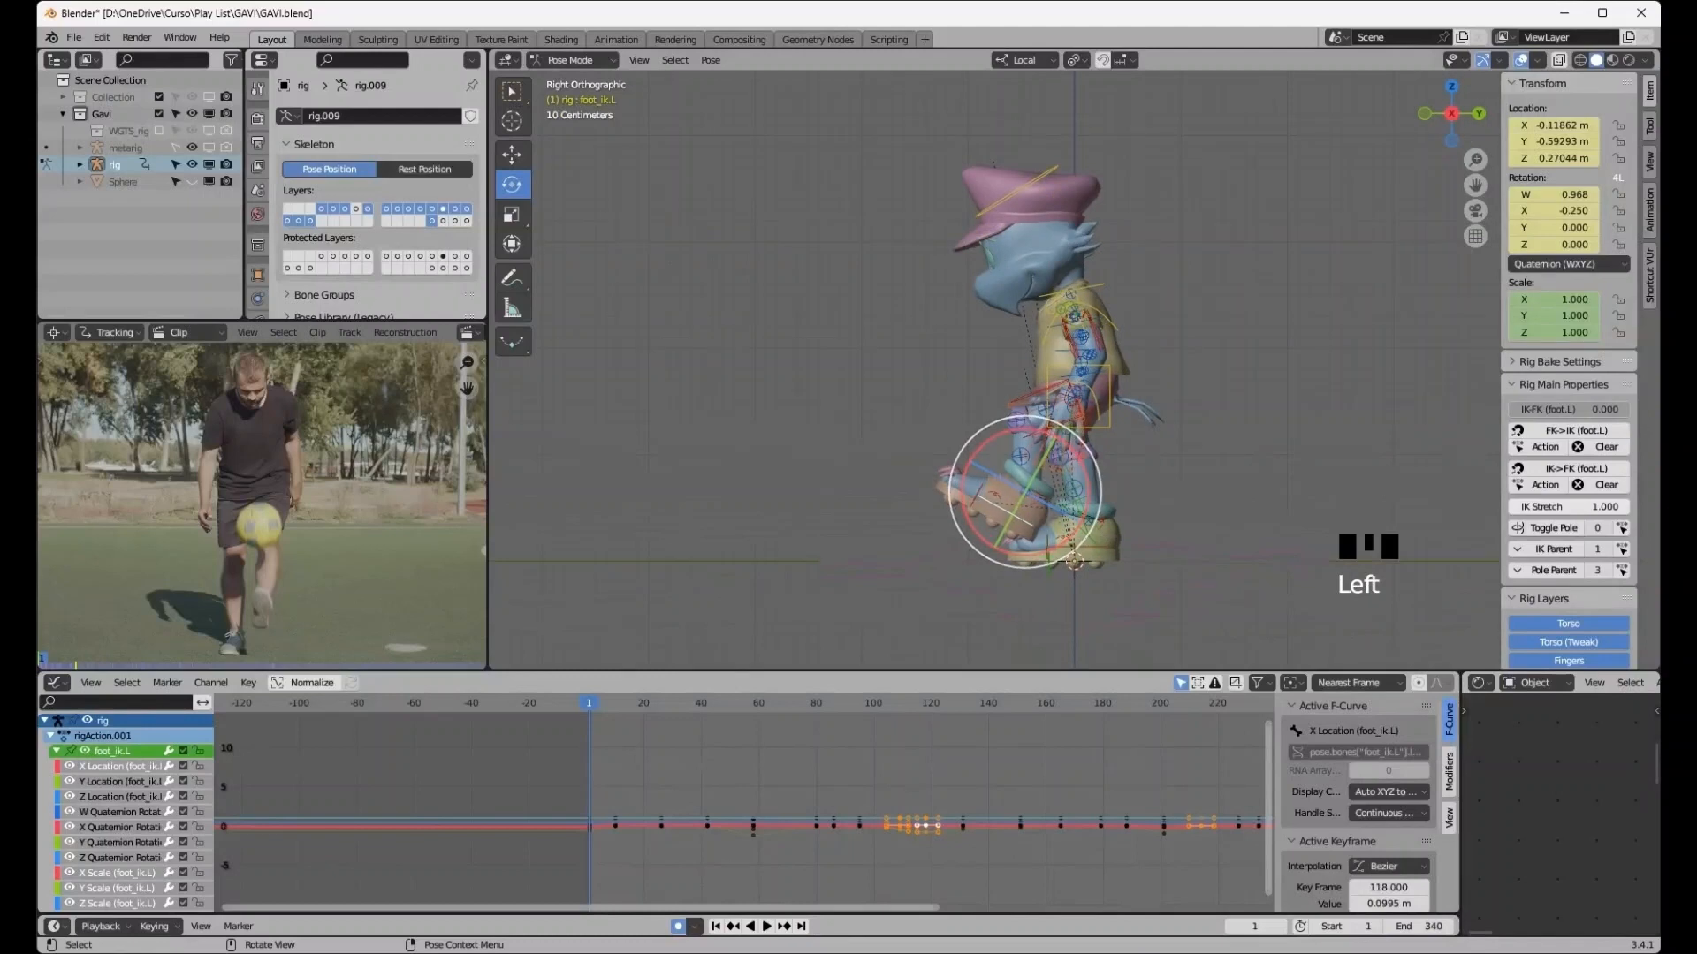
key(g)
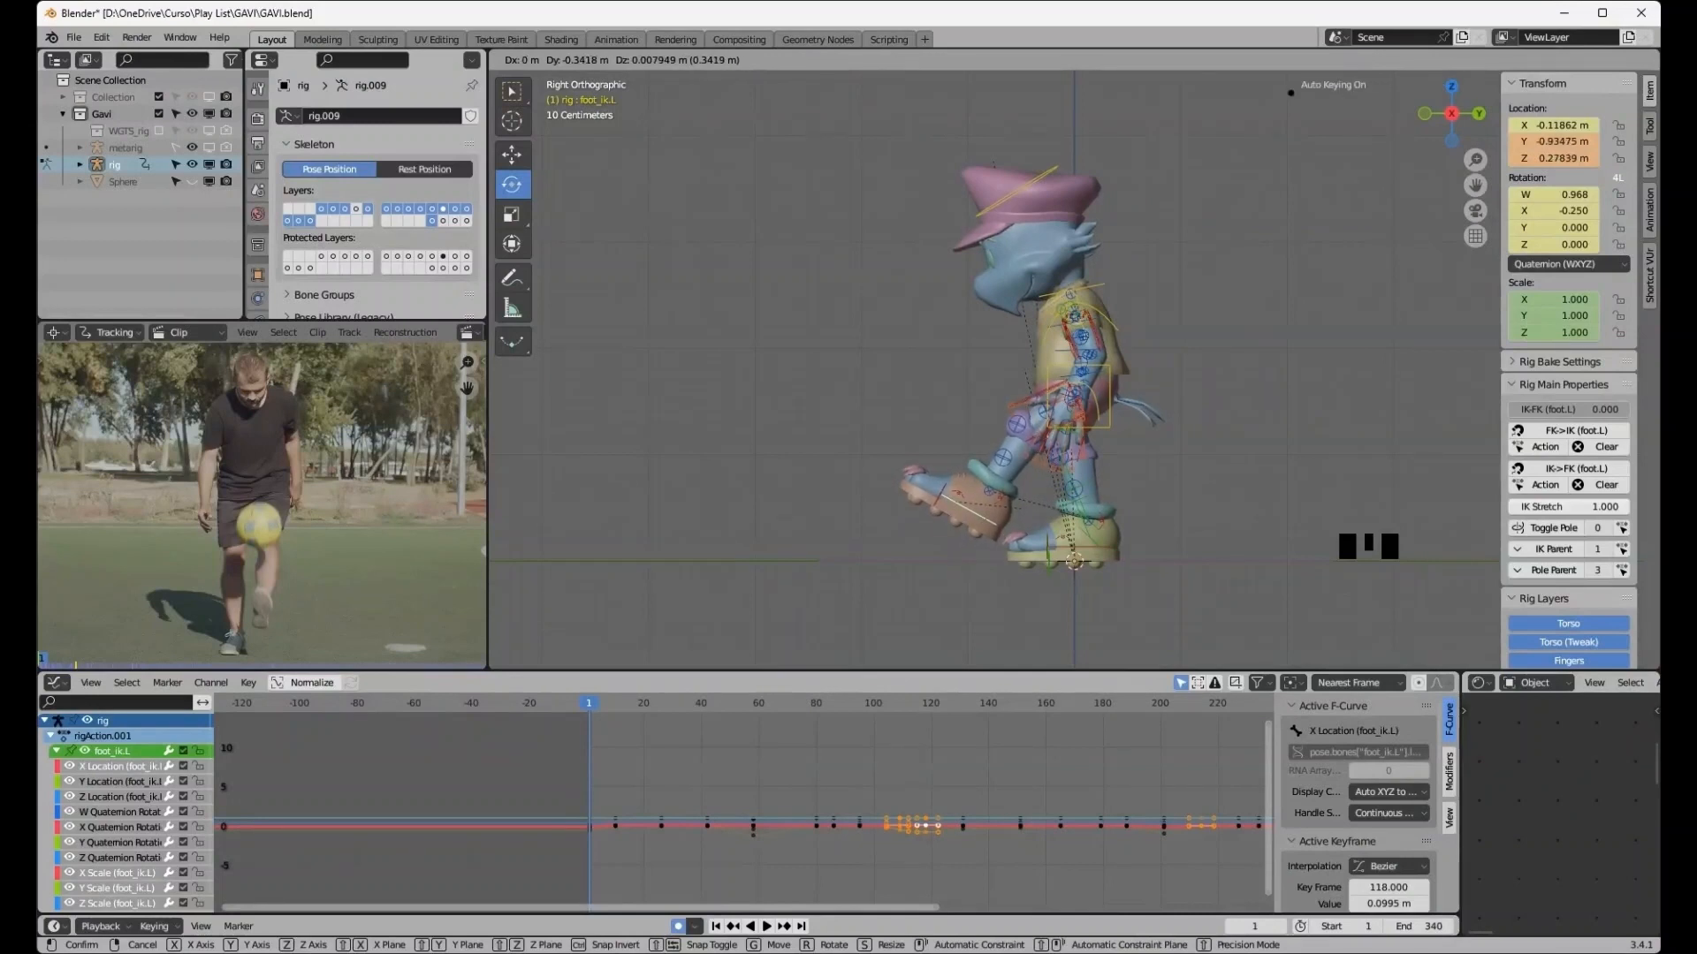
click(972, 506)
- Select the torso control and lower it by about 0.08 m
click(1109, 411)
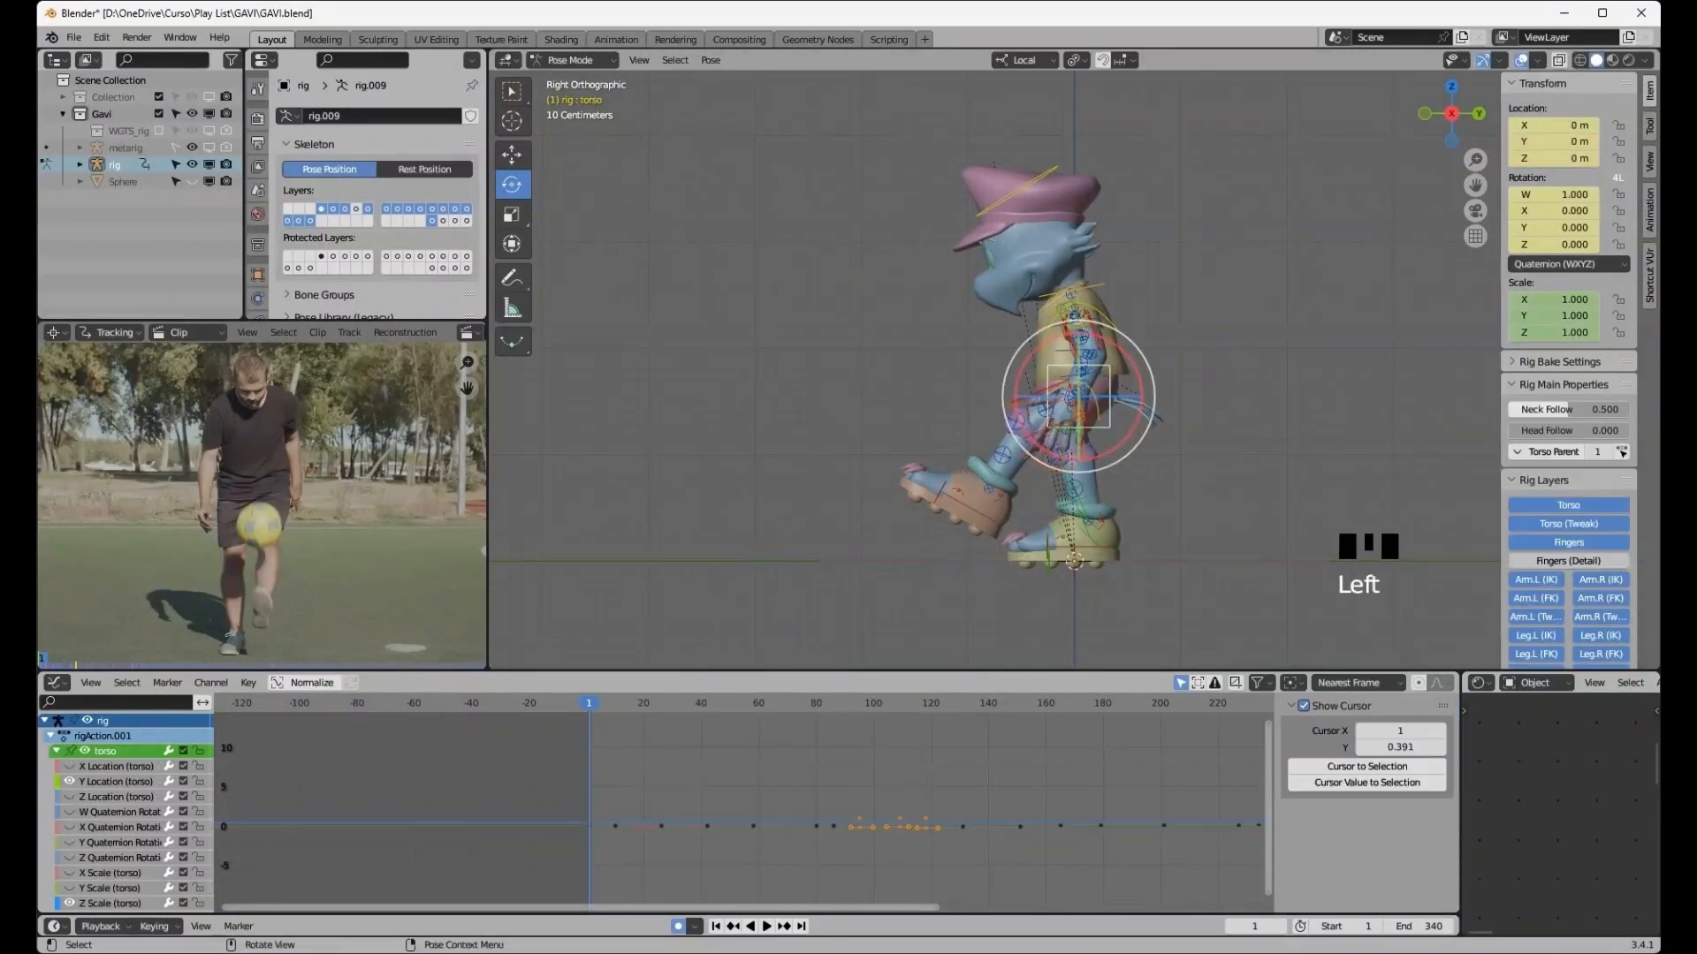
key(g)
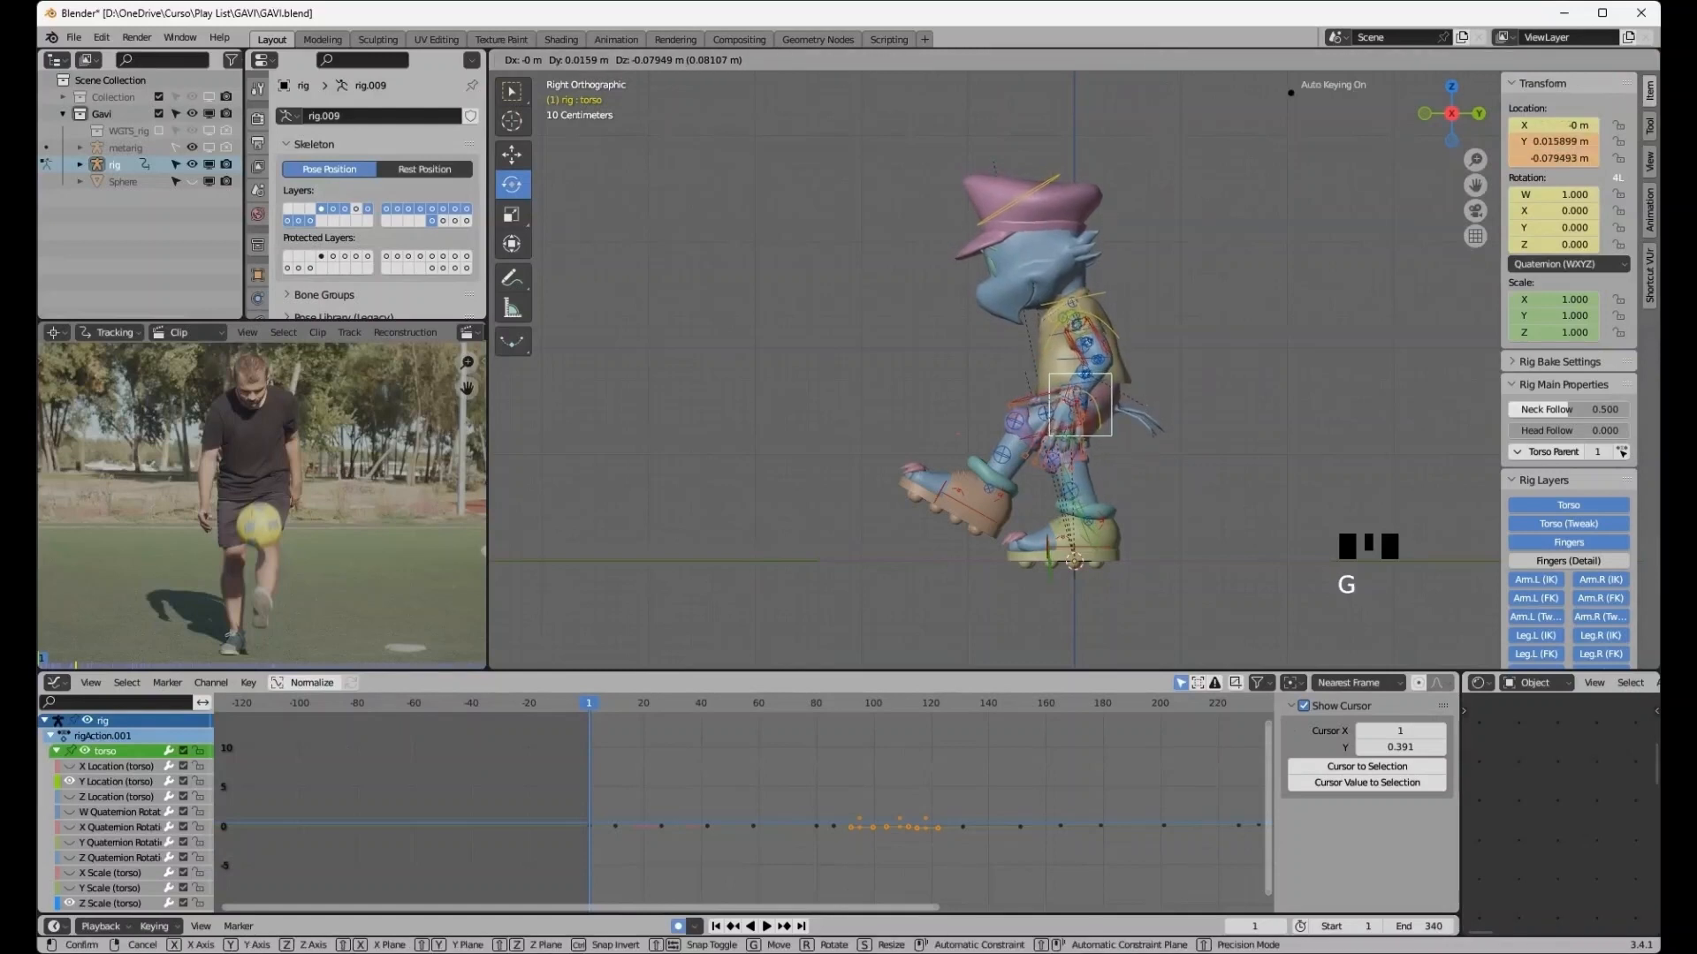
click(1126, 496)
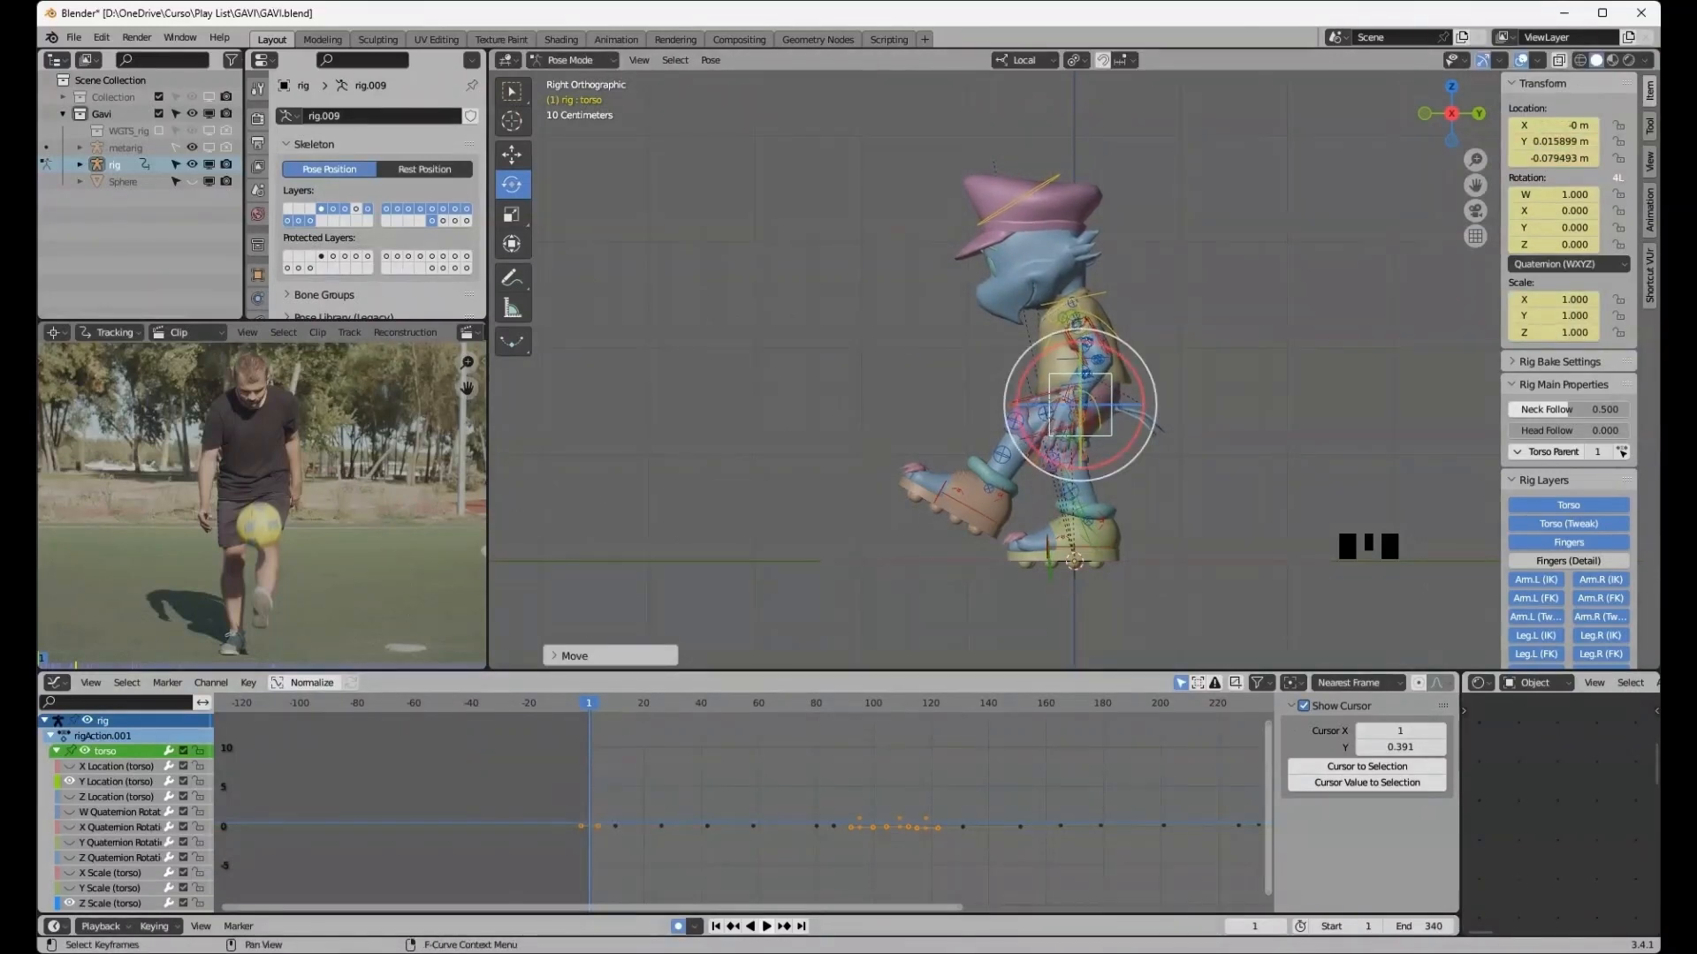
- Jump ahead to frame 26 and lower the torso control by about 0.09 m
click(782, 926)
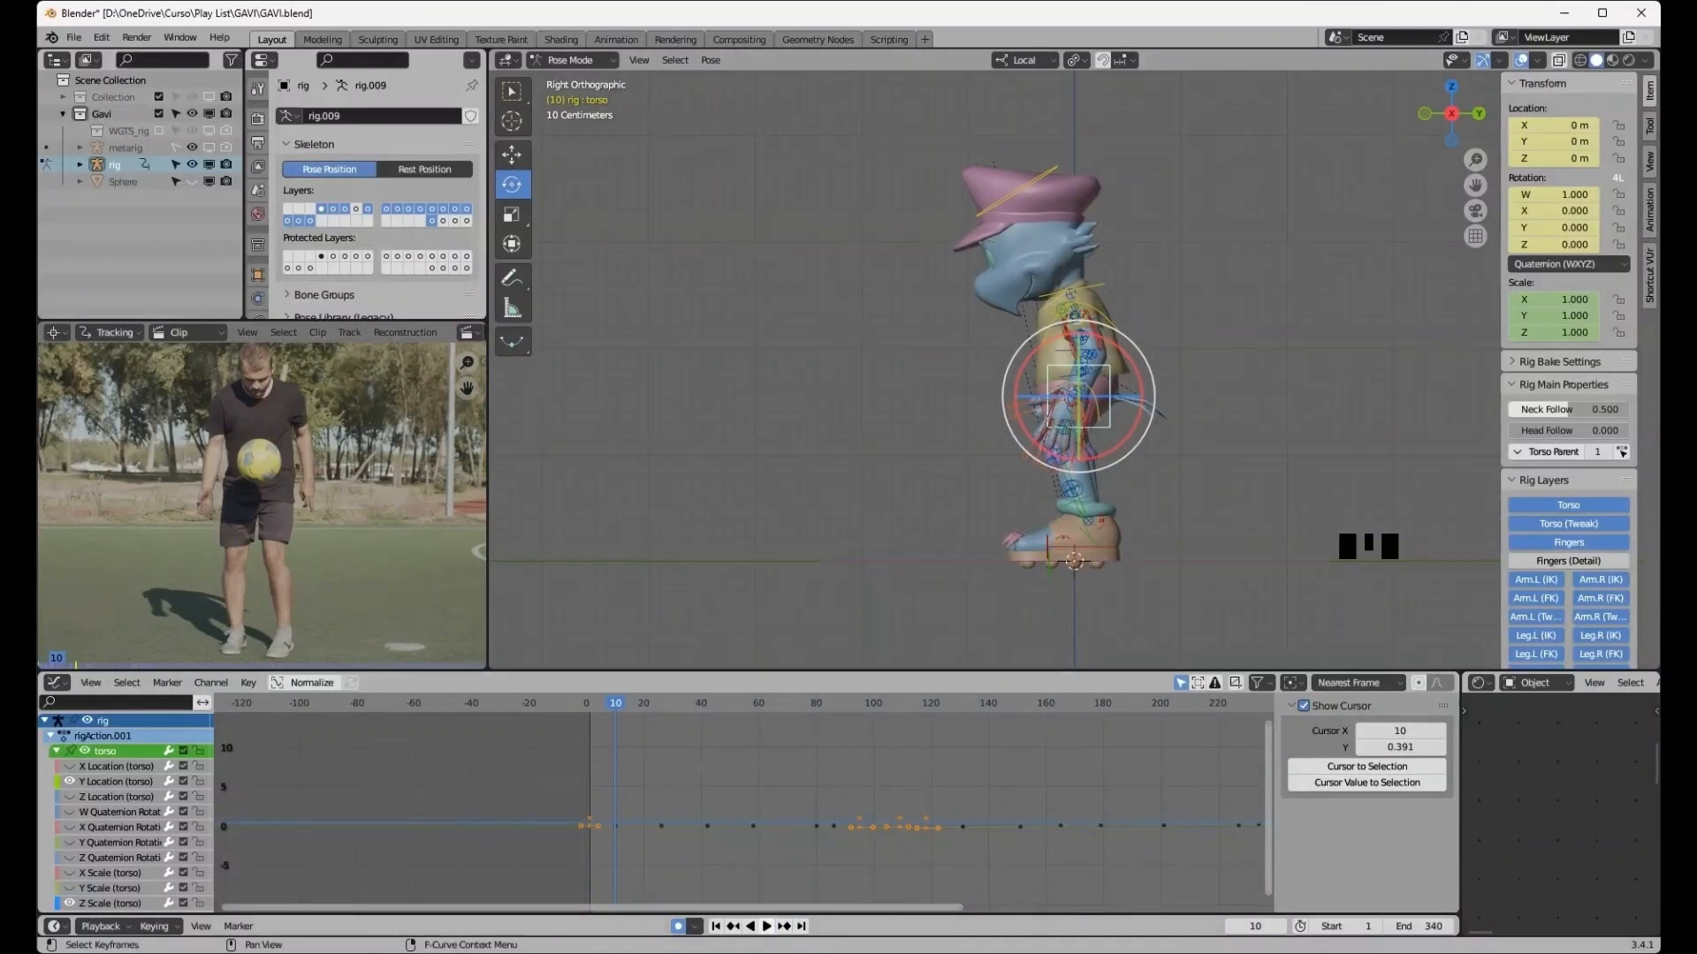
click(782, 926)
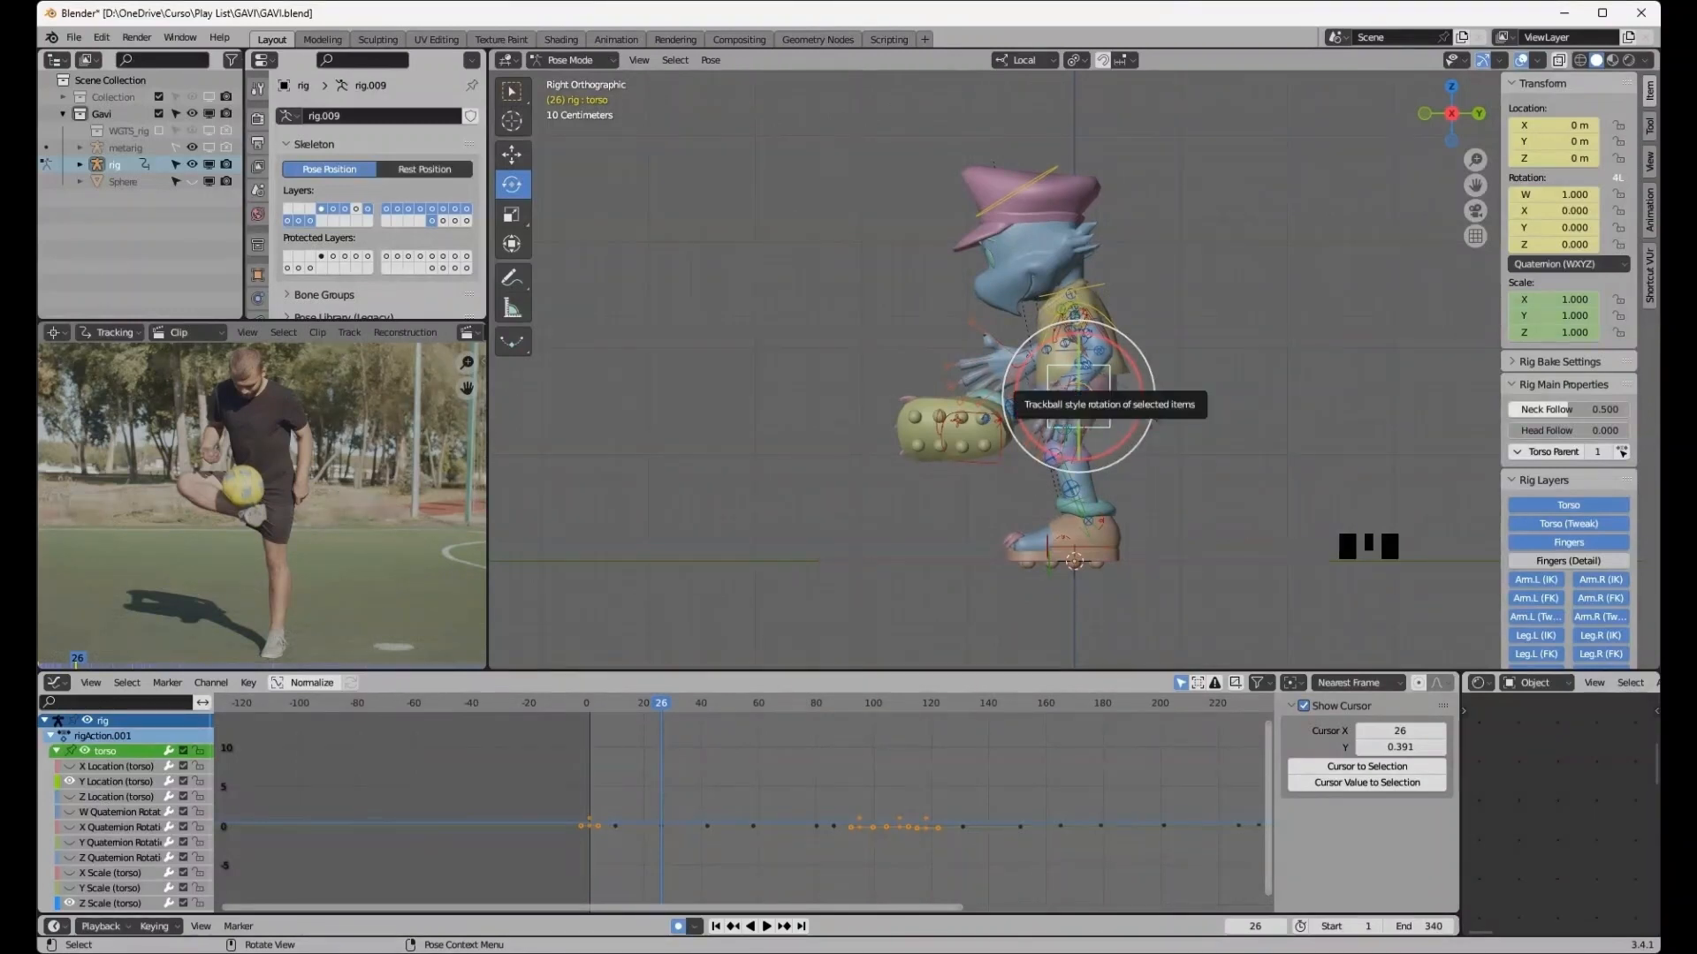
key(g)
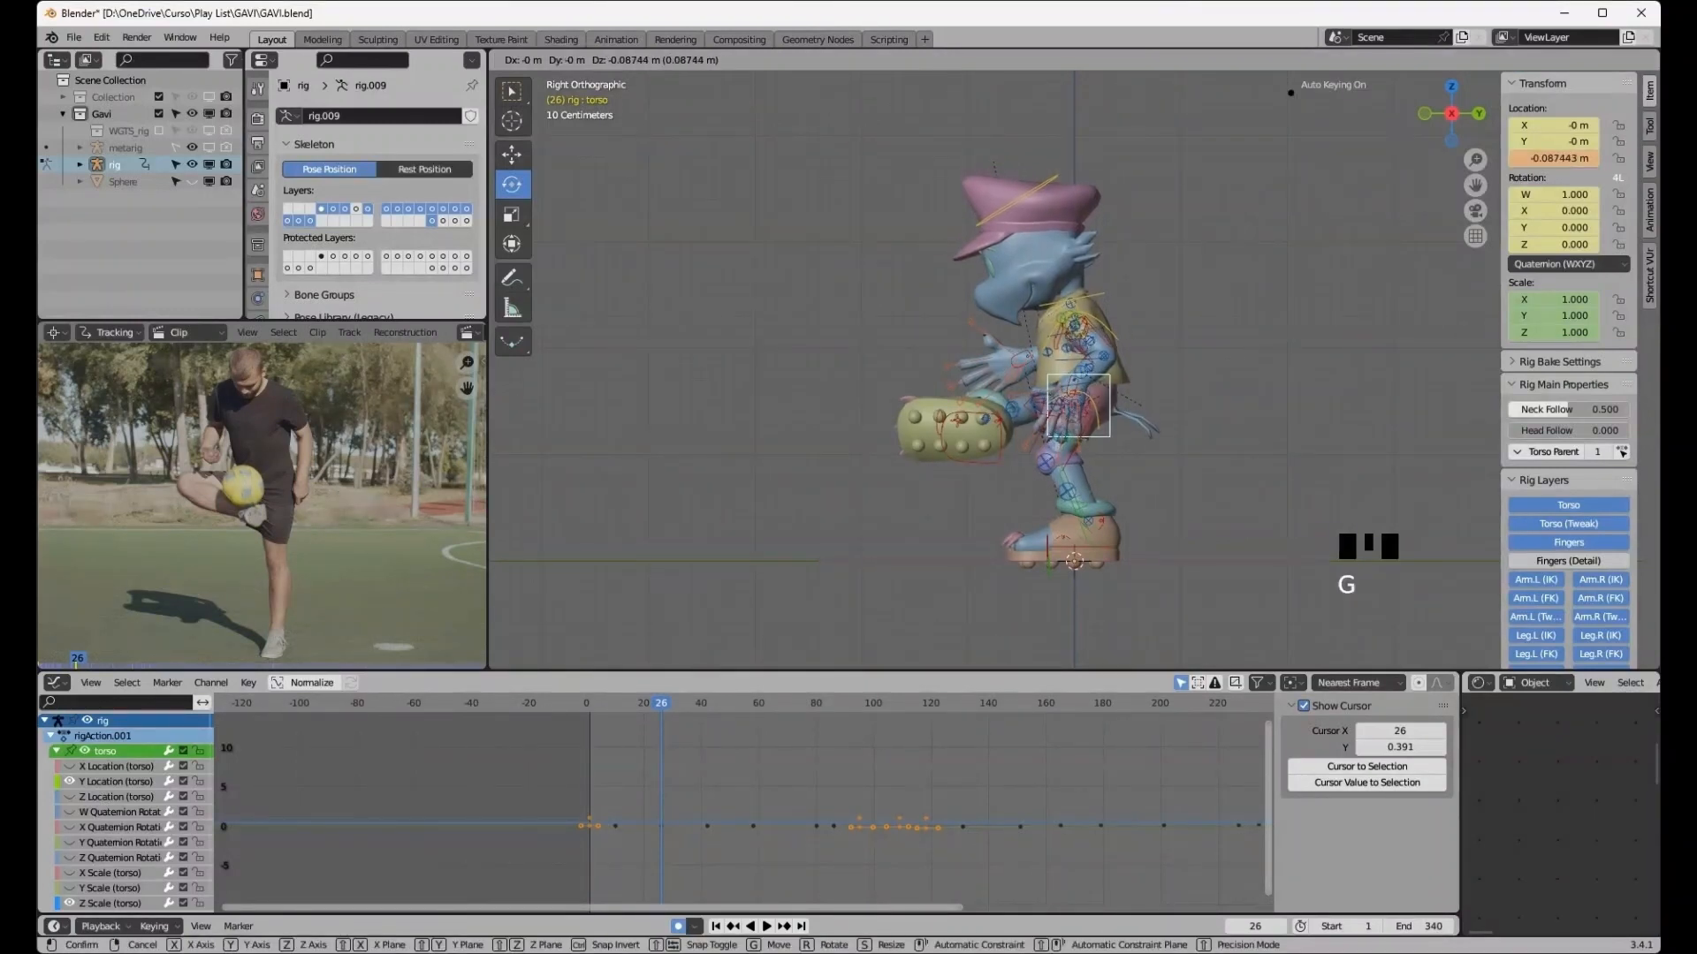
click(1145, 424)
- Select the right hand IK control and move it down beside the body
mouse_move(1166, 424)
middle_down()
mouse_move(1308, 453)
mouse_move(1281, 437)
mouse_move(1361, 499)
mouse_move(1166, 451)
middle_up()
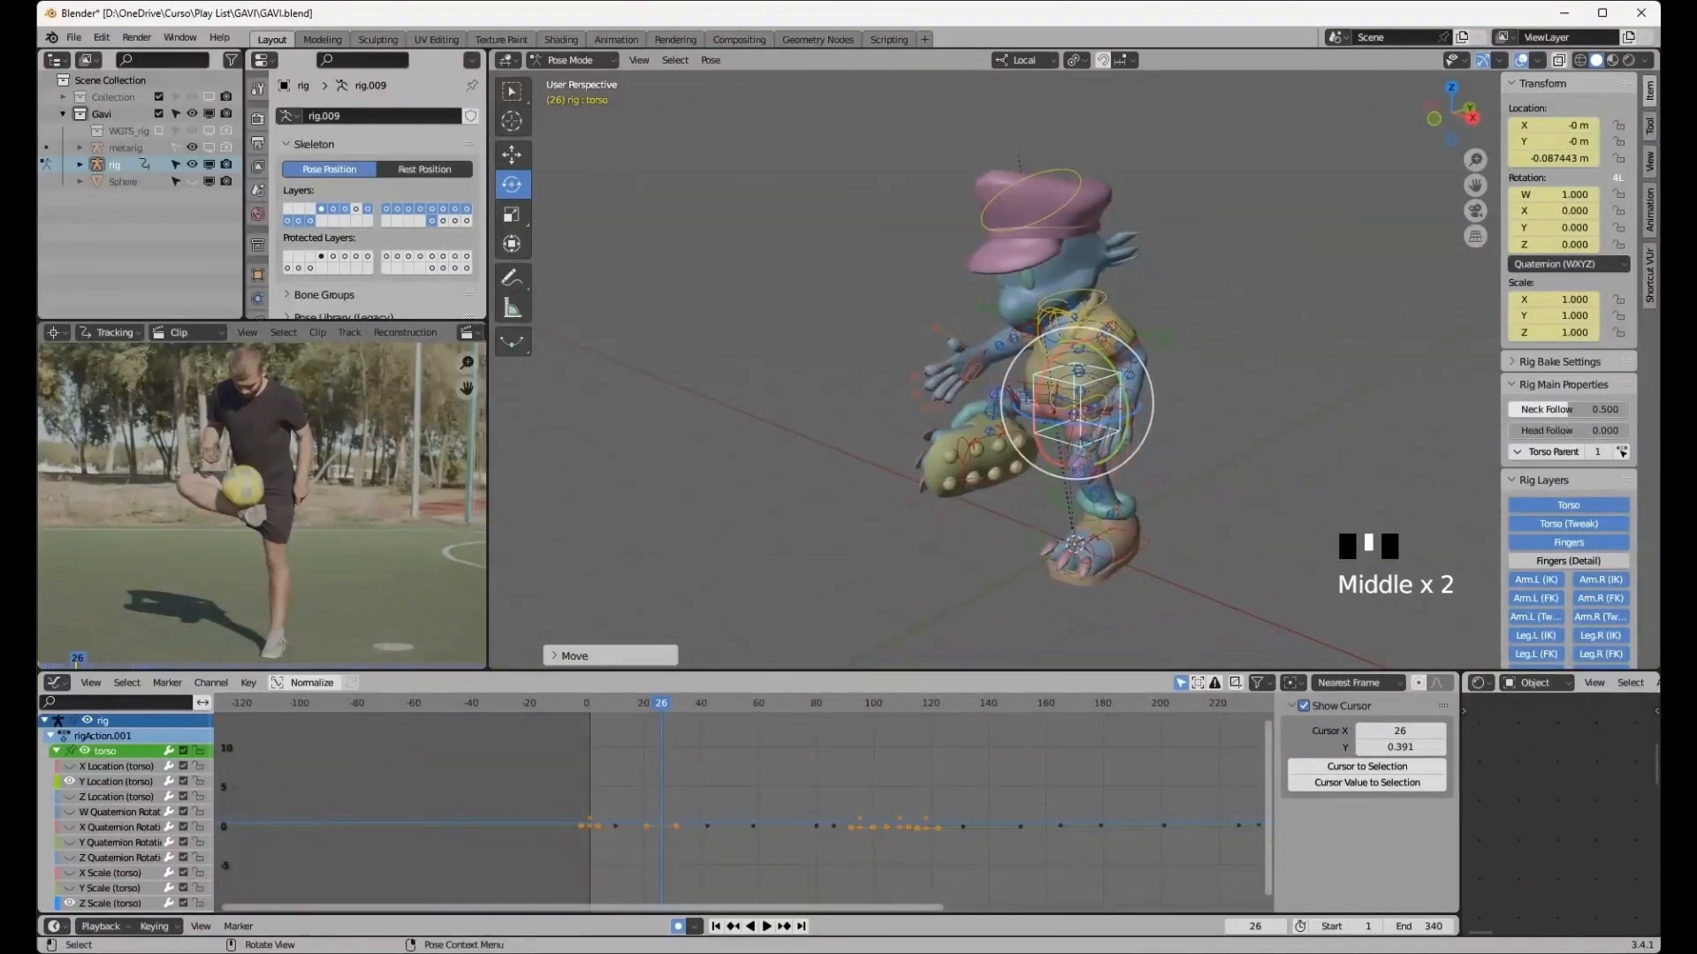
click(970, 371)
middle_drag(972, 373, 1189, 403)
key(g)
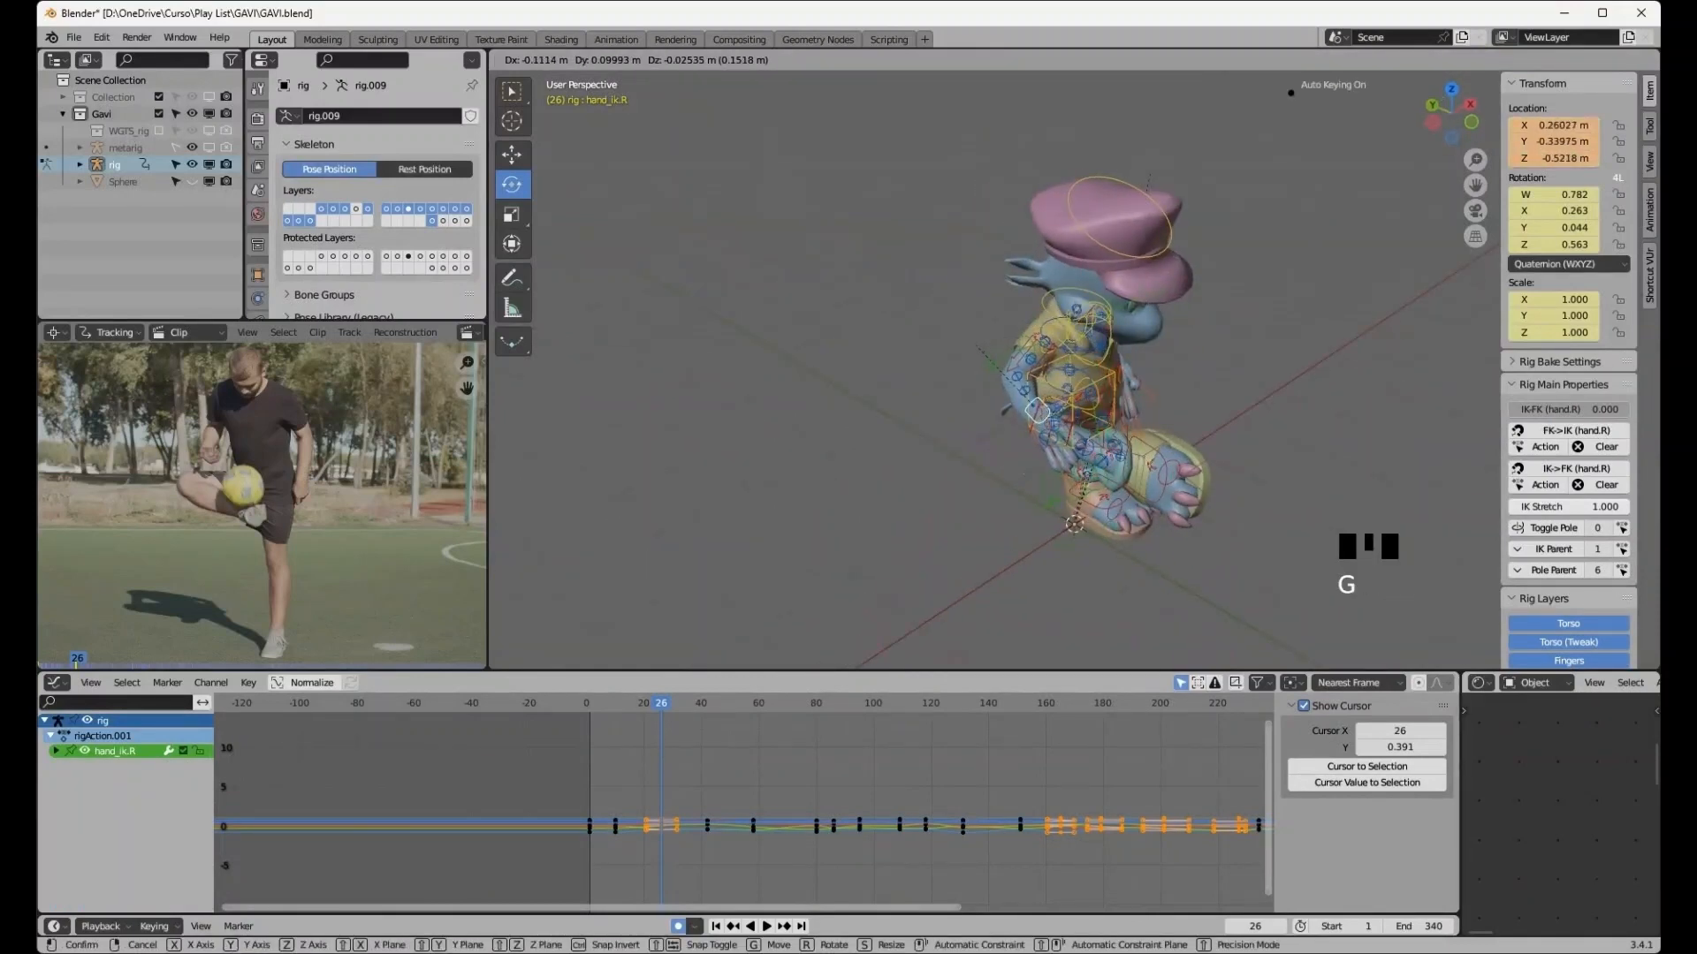
click(1027, 468)
- Select the left hand IK control and move it closer to the body's side
middle_drag(1026, 468, 787, 436)
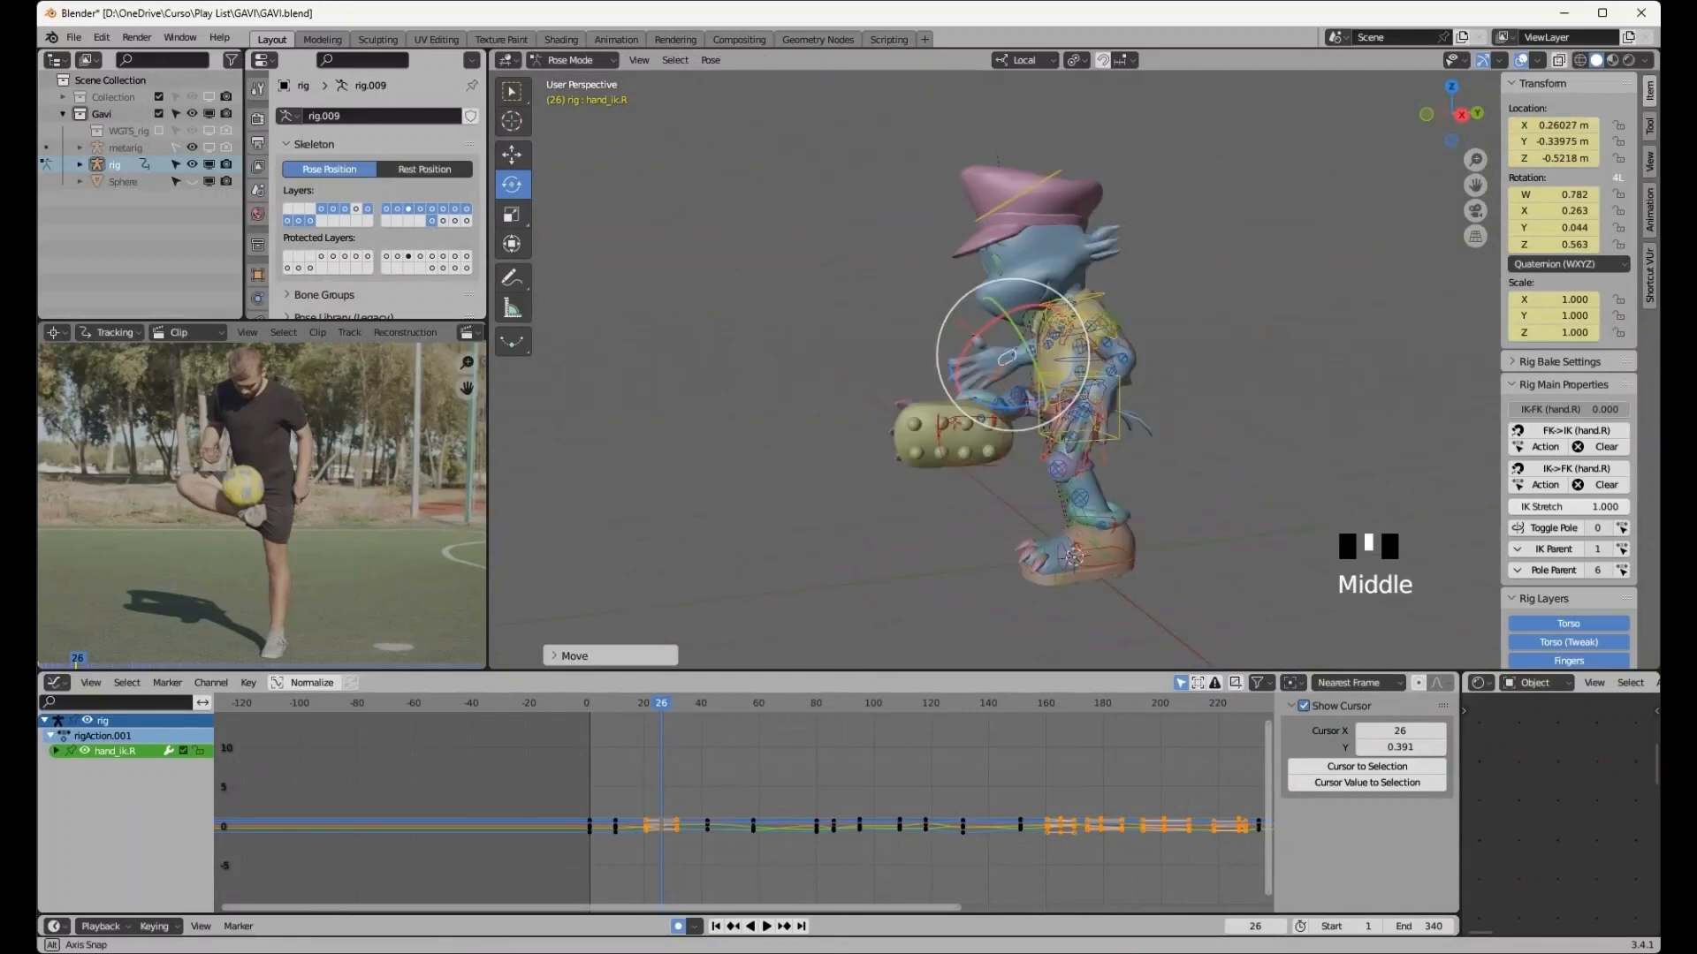
middle_drag(1006, 358, 1051, 404)
click(1053, 406)
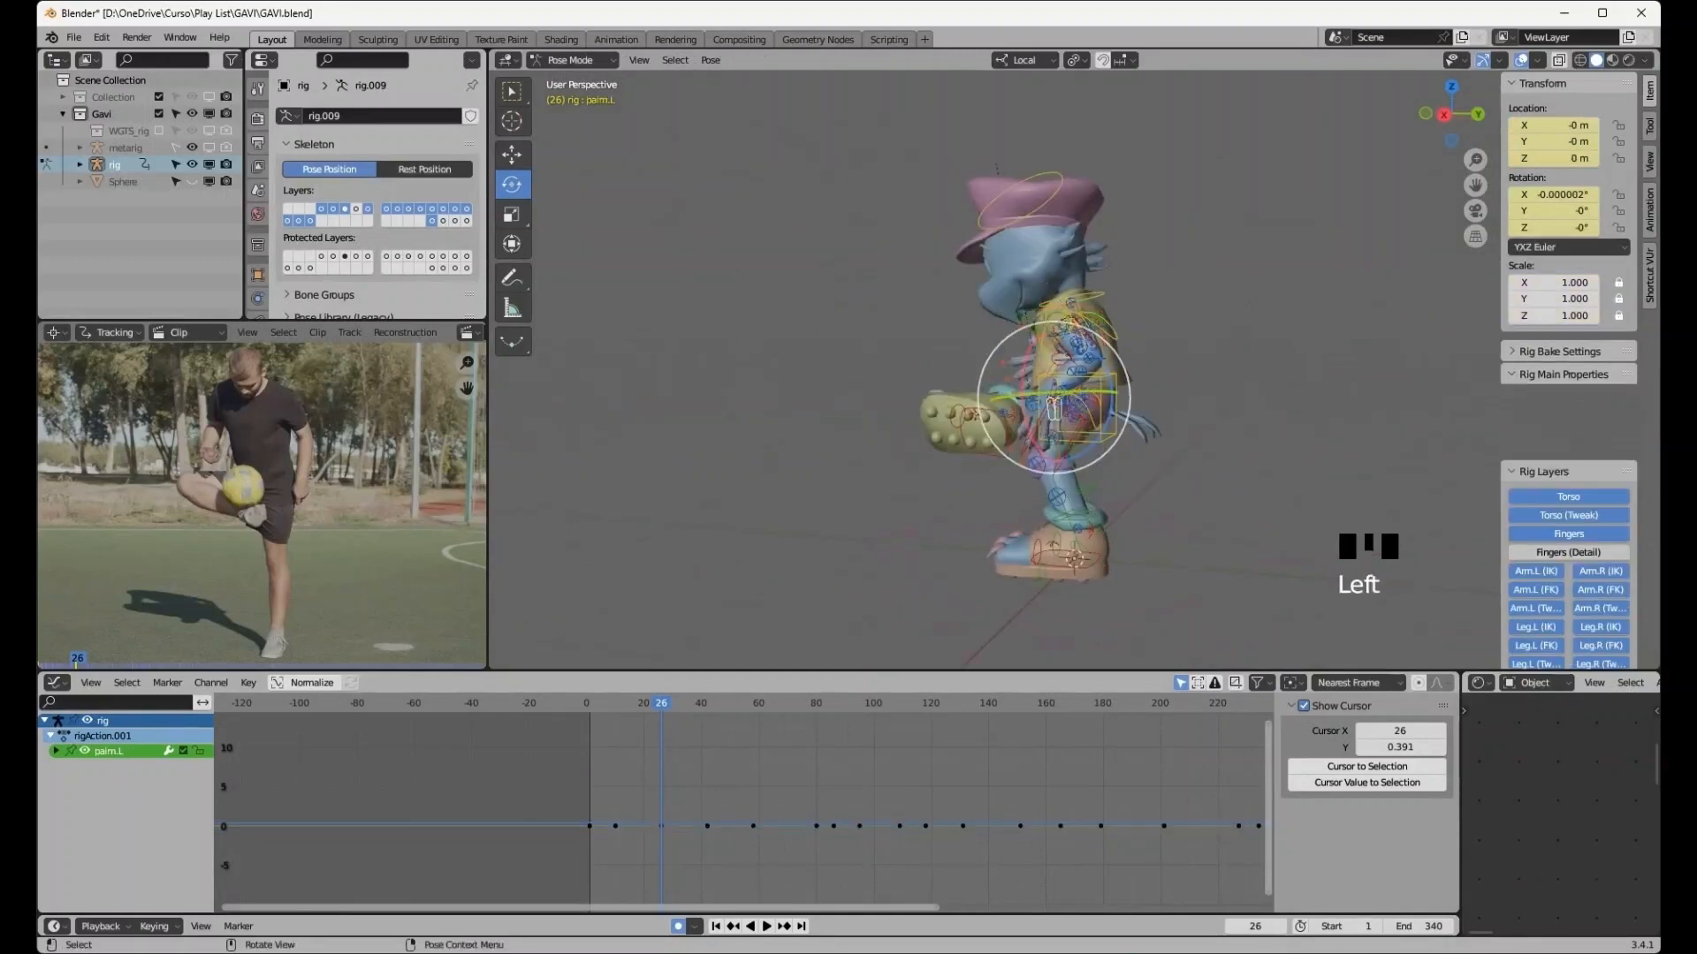
scroll(1054, 407, up, 4)
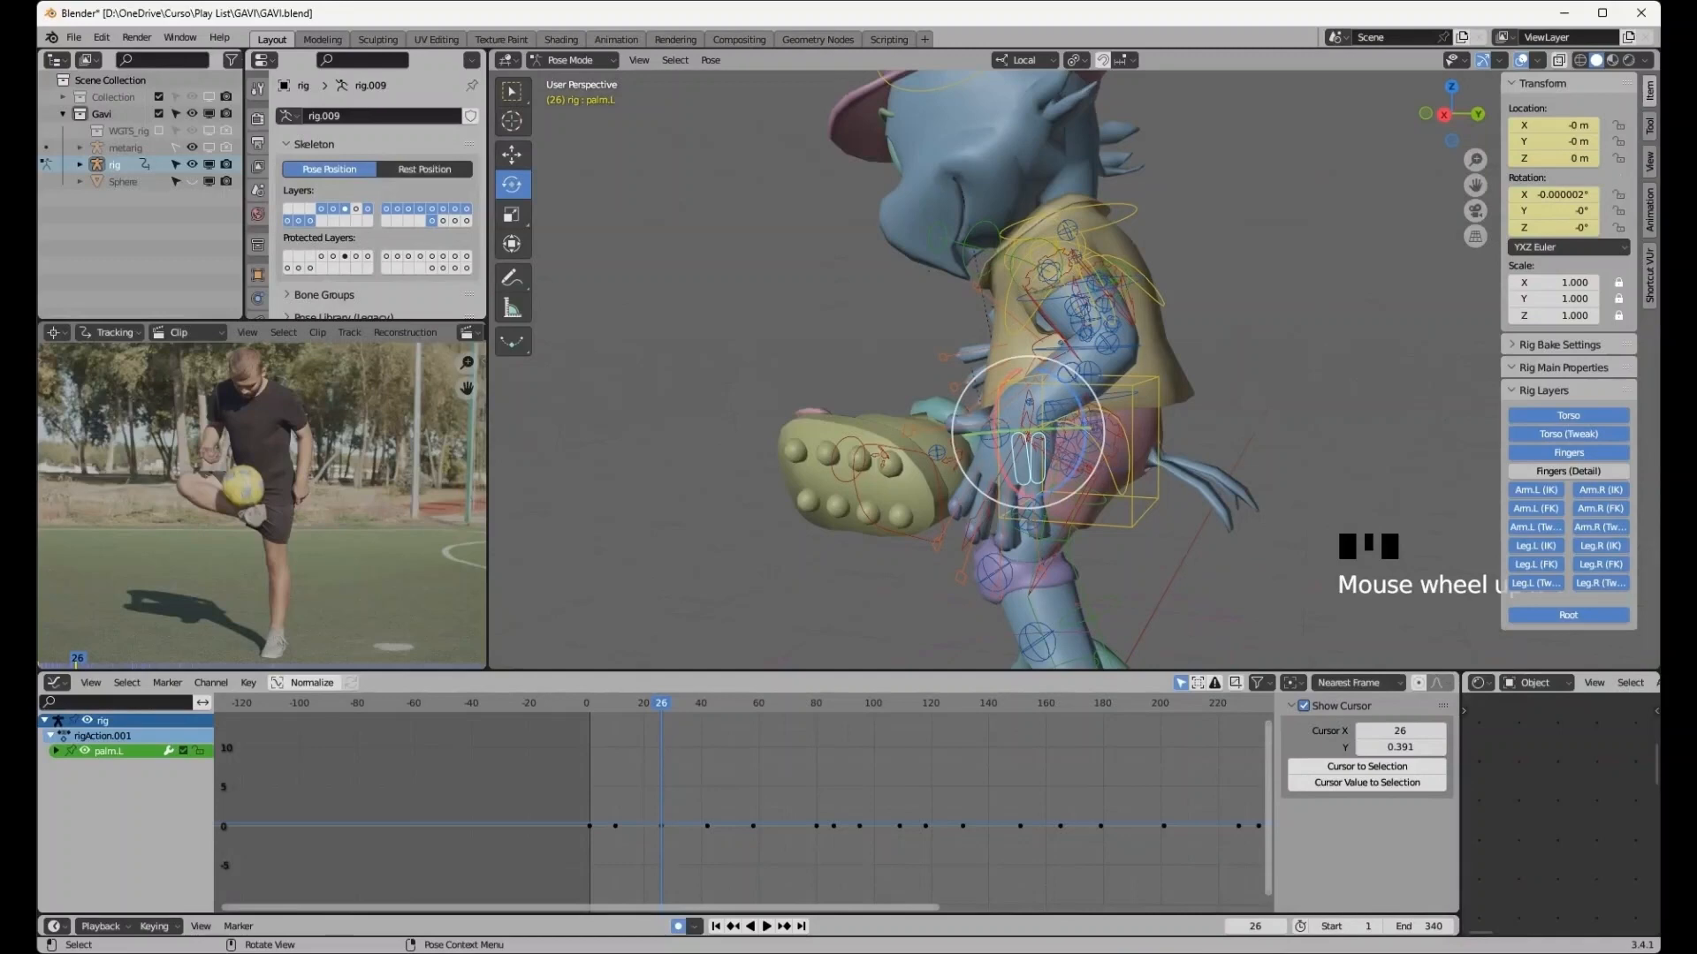
click(1029, 414)
mouse_move(1029, 413)
middle_down()
mouse_move(1105, 417)
mouse_move(835, 397)
mouse_move(1028, 416)
middle_up()
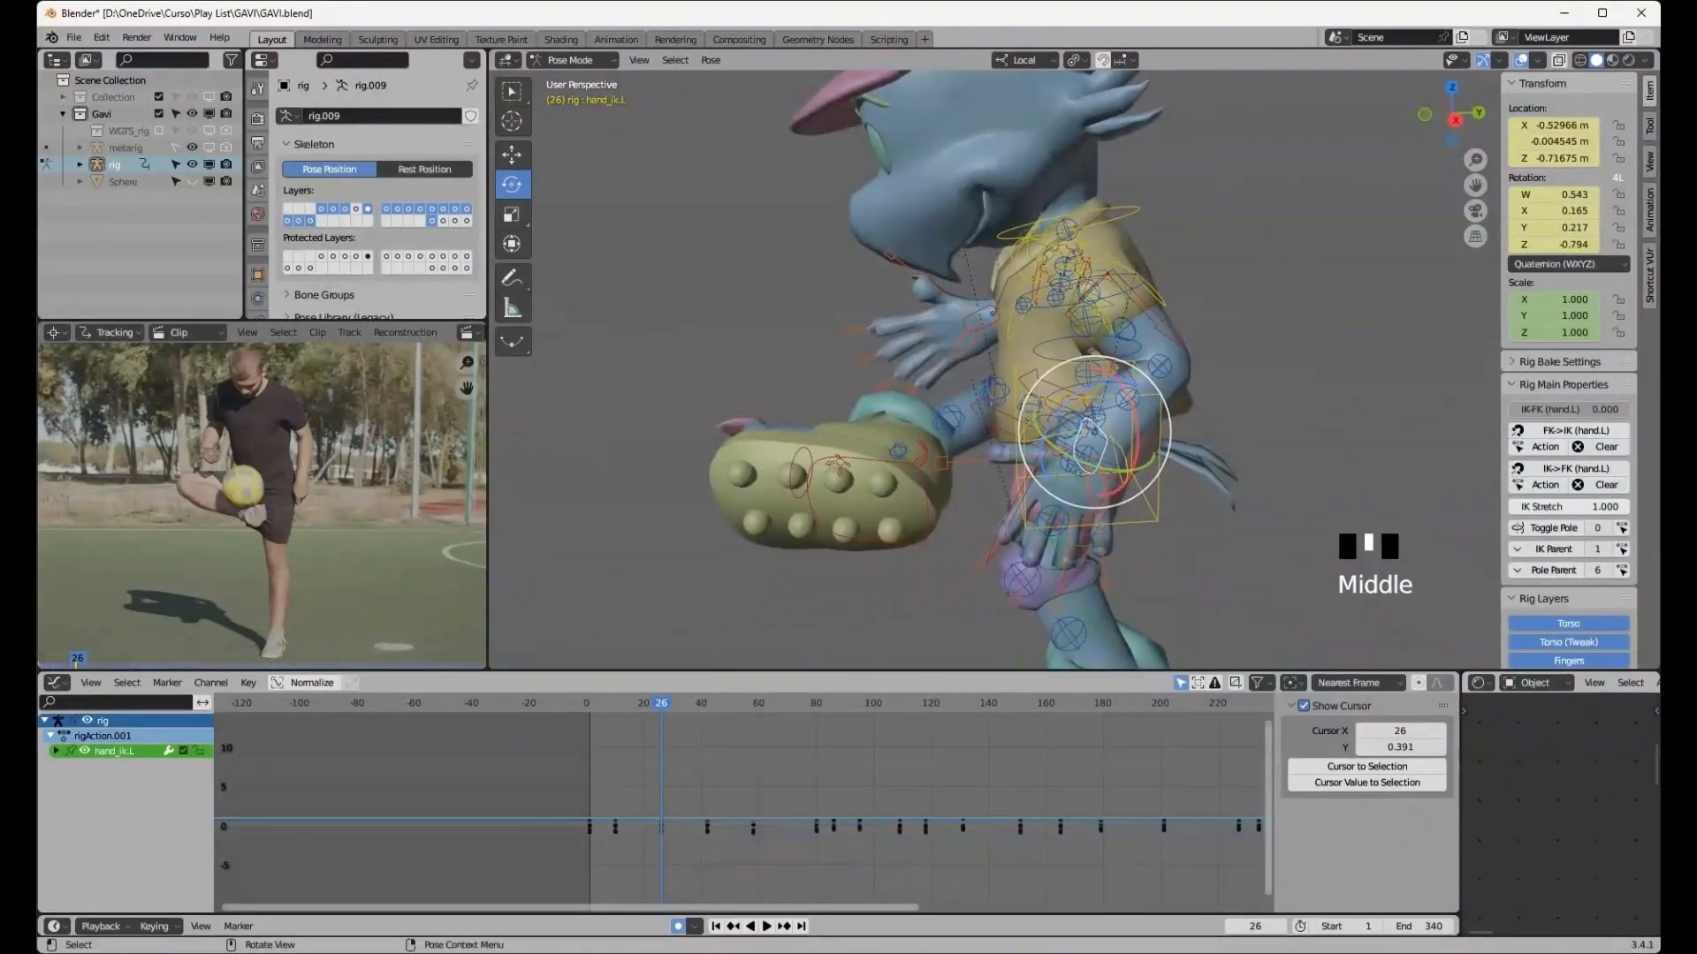
key(g)
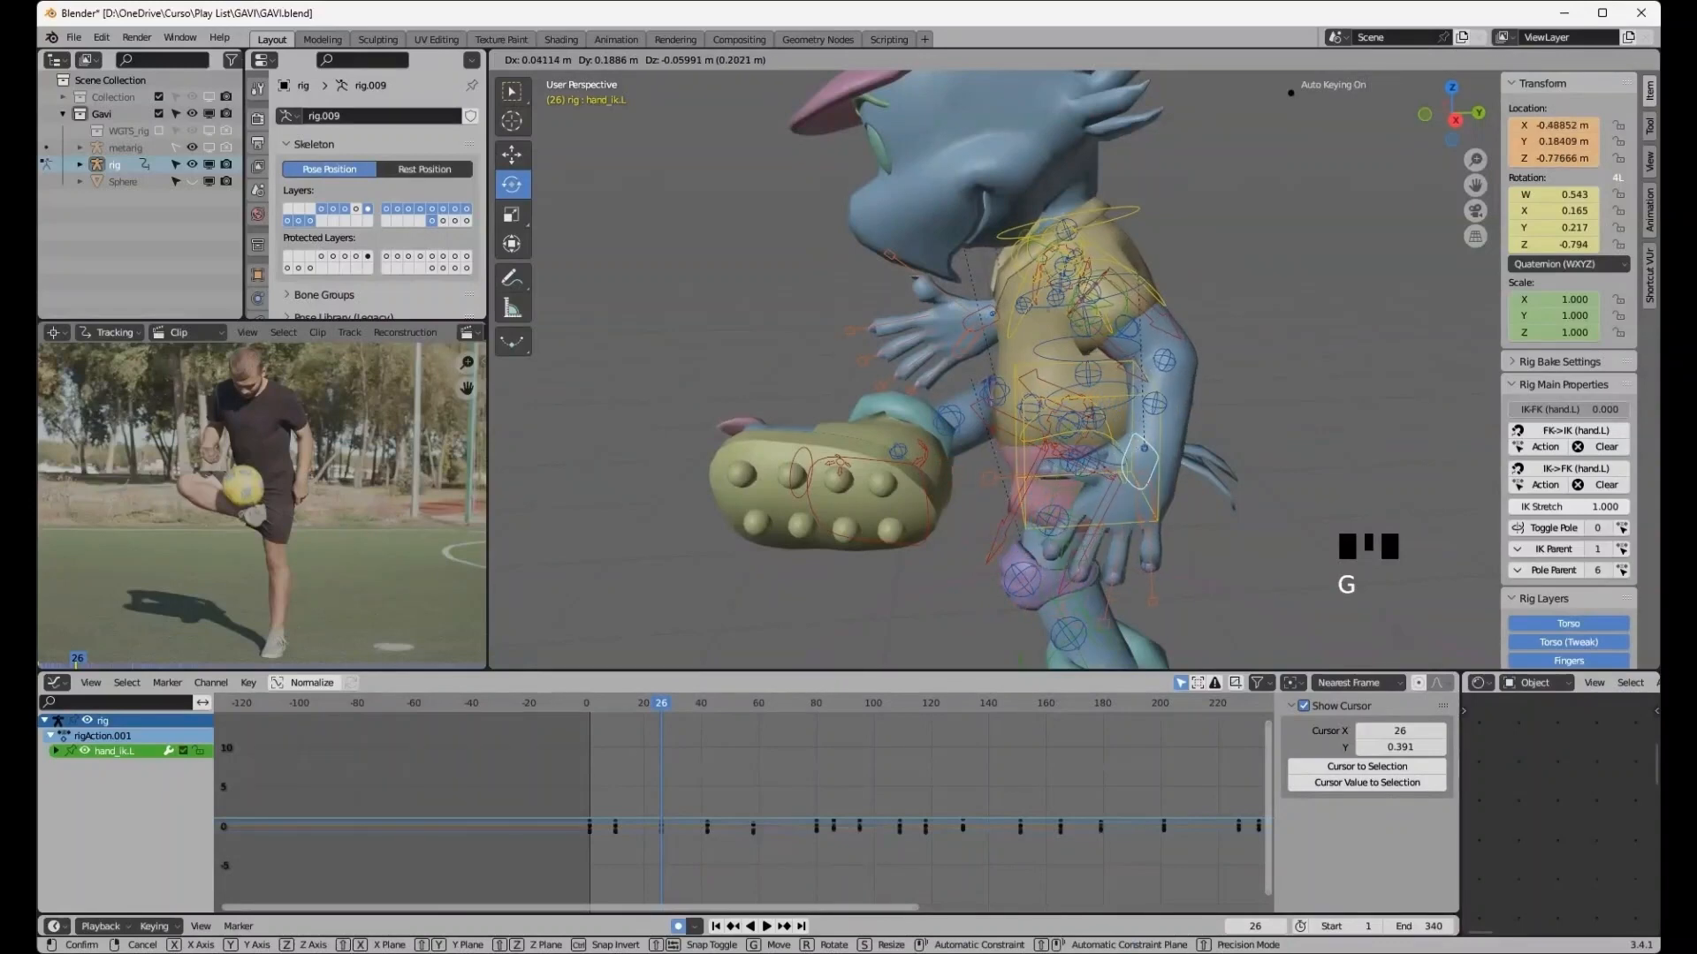
click(1152, 449)
- Jump to frame 42 and raise the torso control about 0.08 m, shifting it about 0.05 m forward in side view
middle_drag(1151, 449, 1136, 416)
scroll(1224, 424, down, 3)
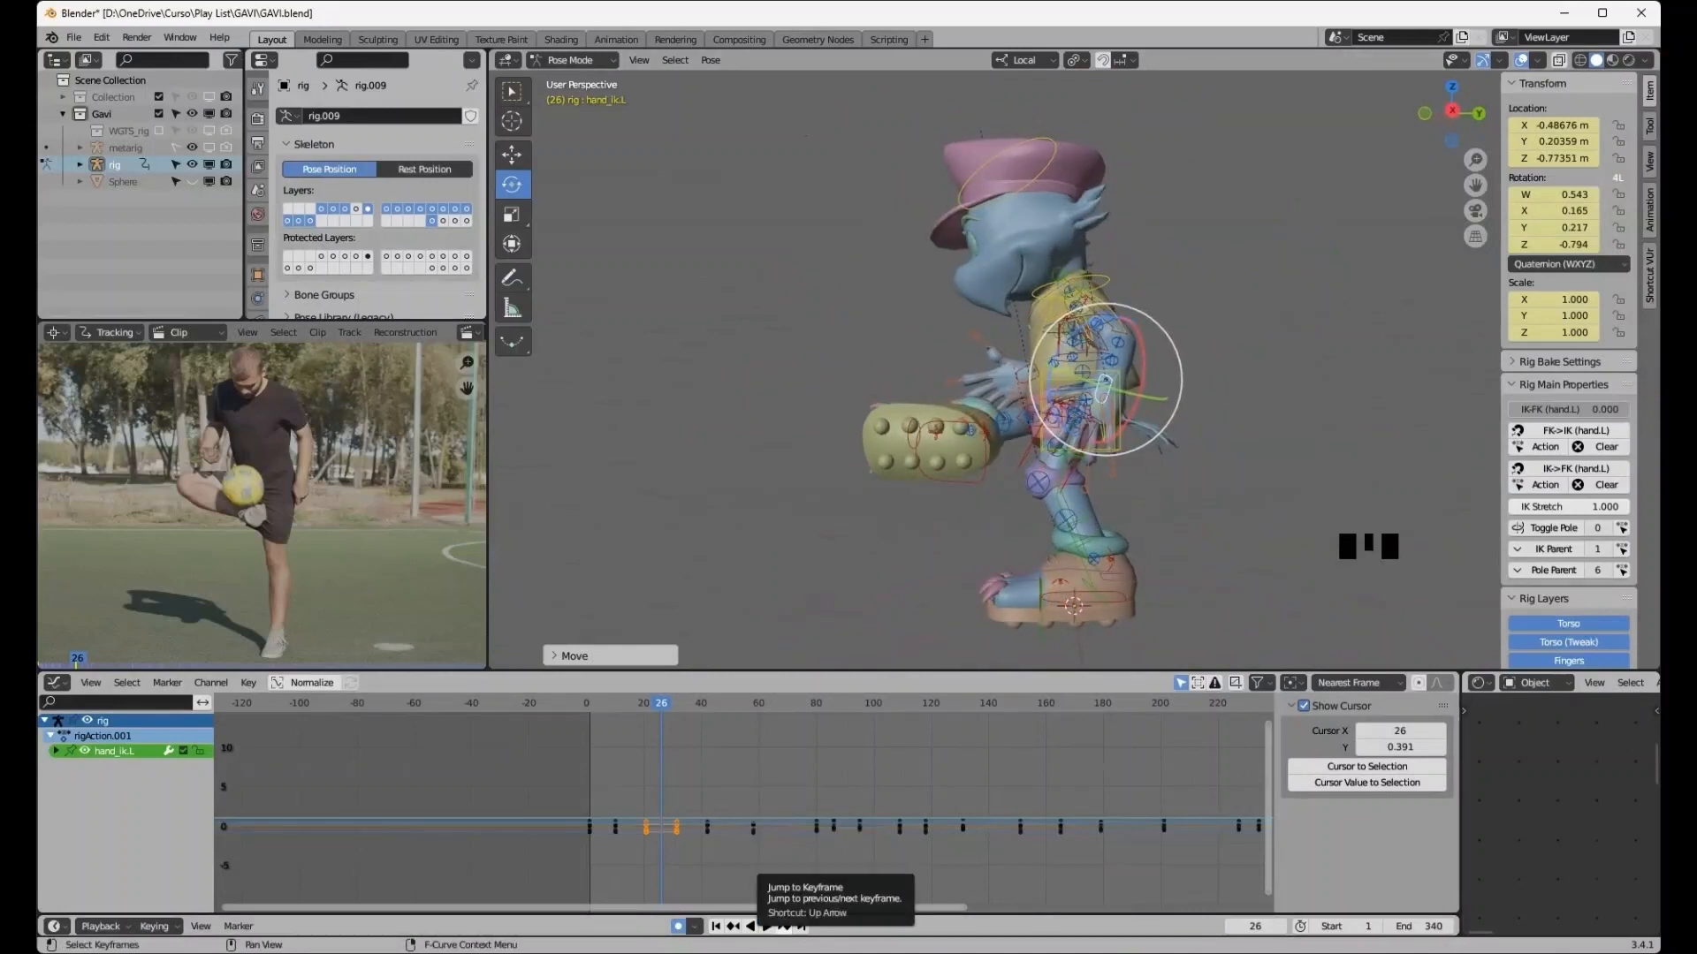
click(784, 926)
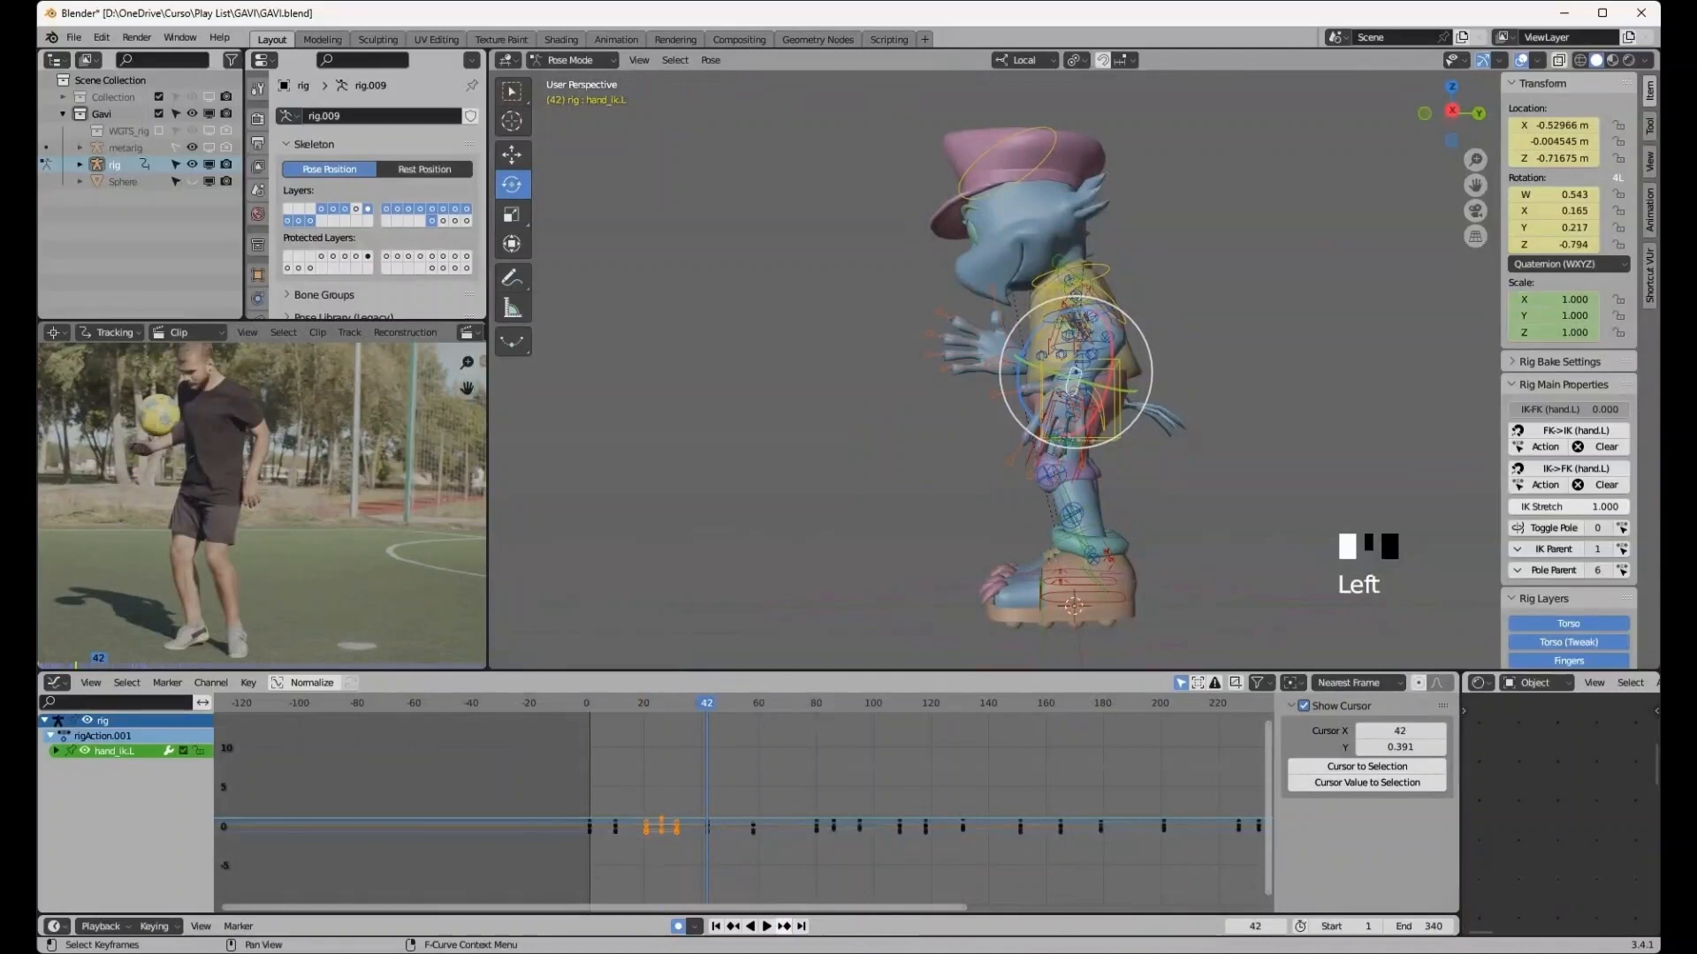
mouse_move(883, 424)
middle_down()
mouse_move(928, 433)
mouse_move(883, 435)
middle_up()
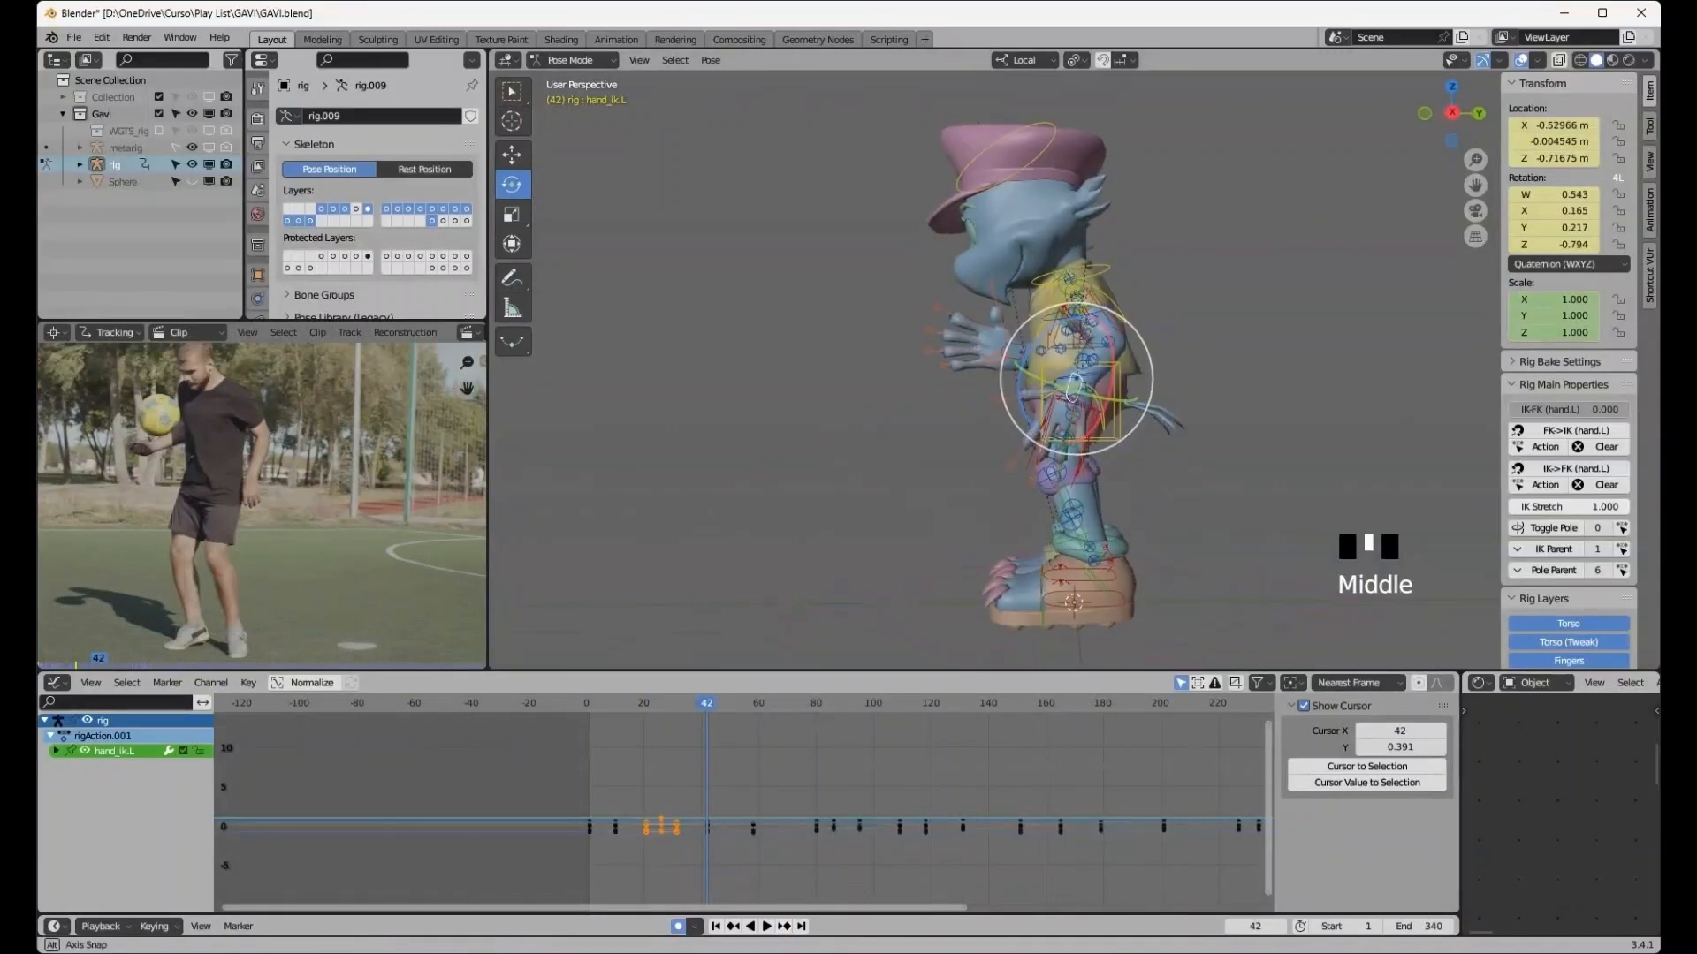
click(1014, 463)
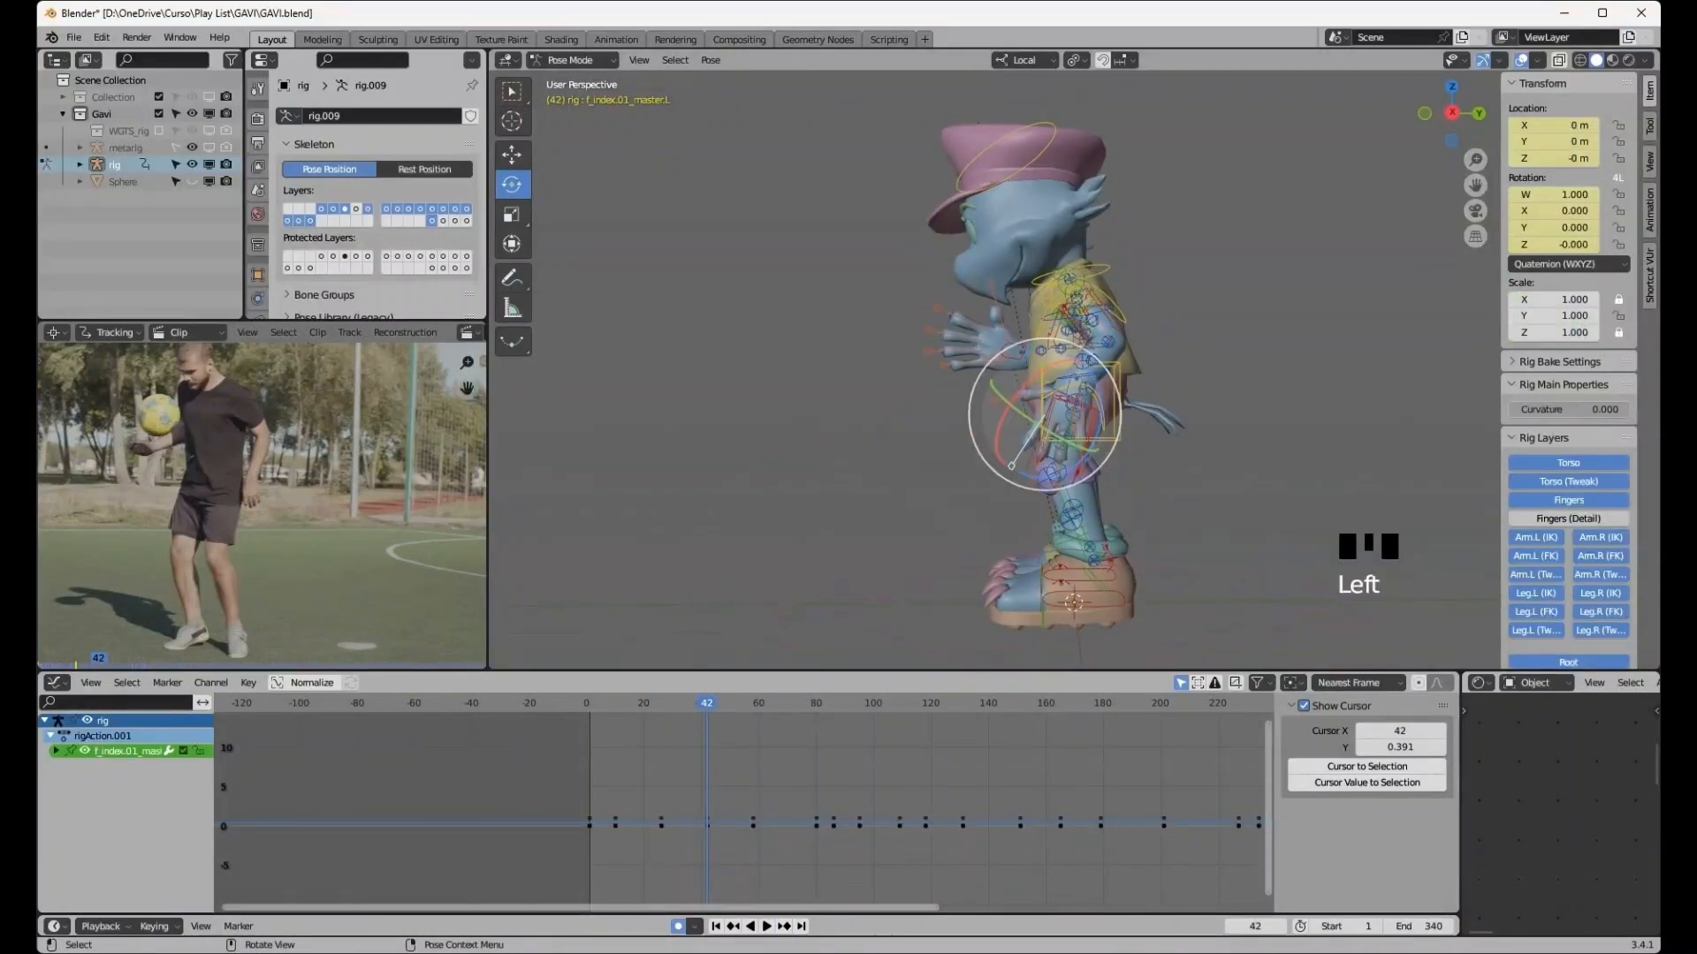
click(1119, 367)
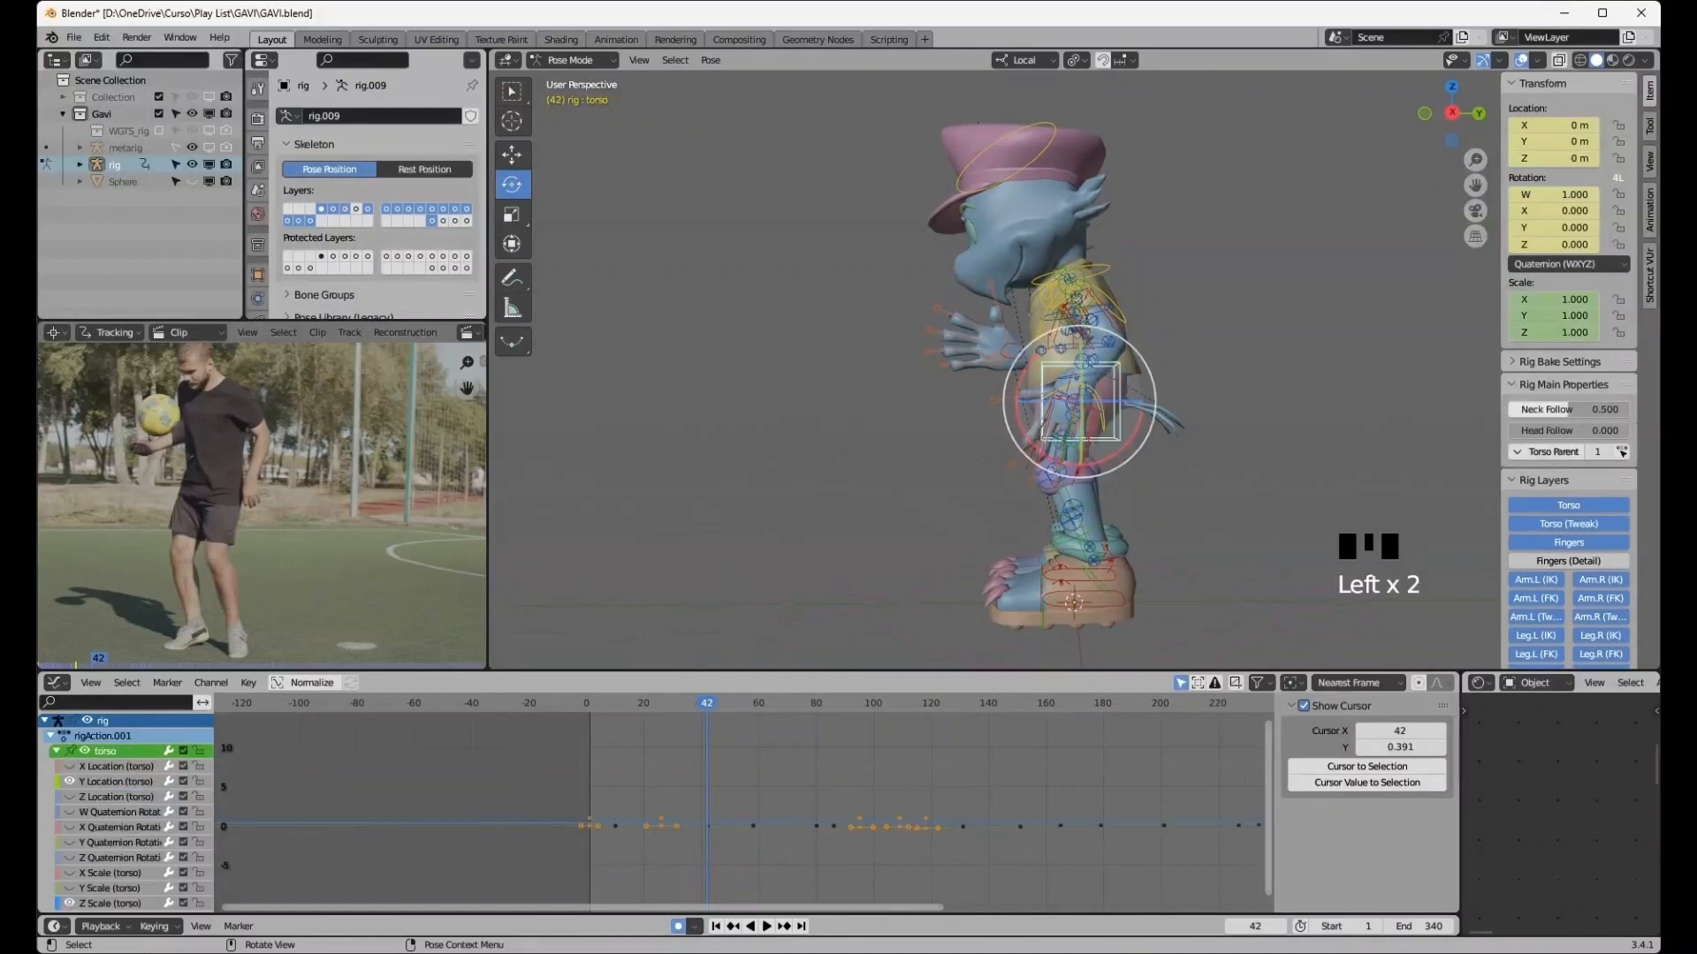
middle_drag(1104, 380, 1111, 382)
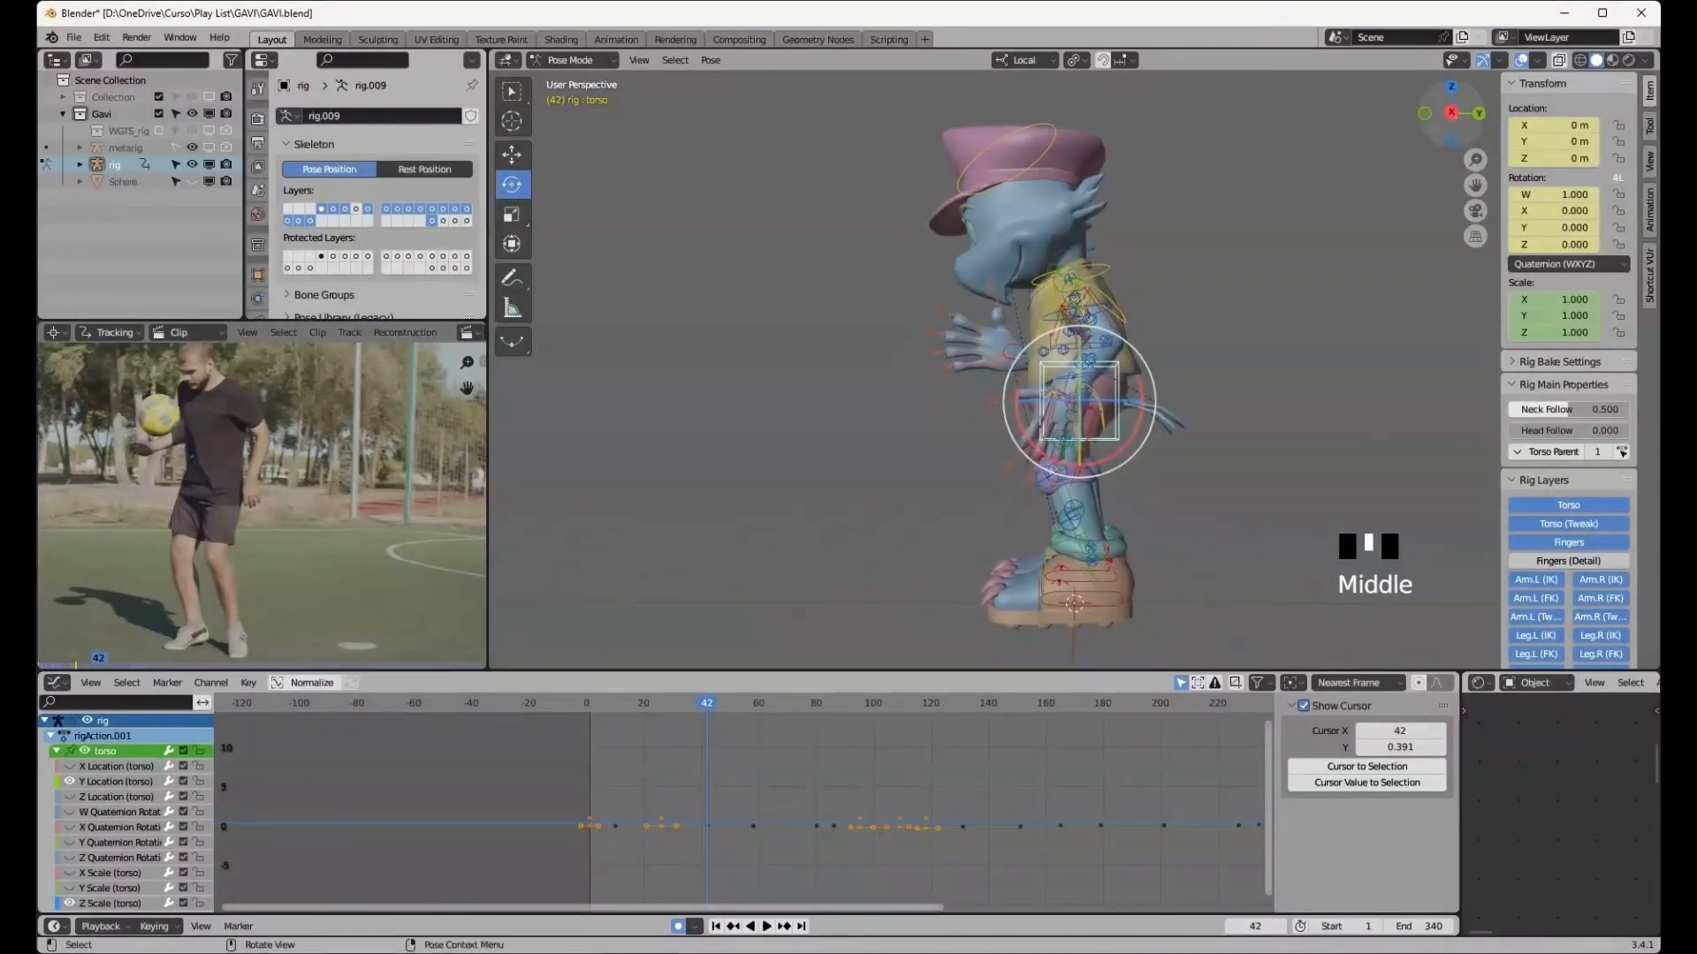
click(1451, 113)
key(g)
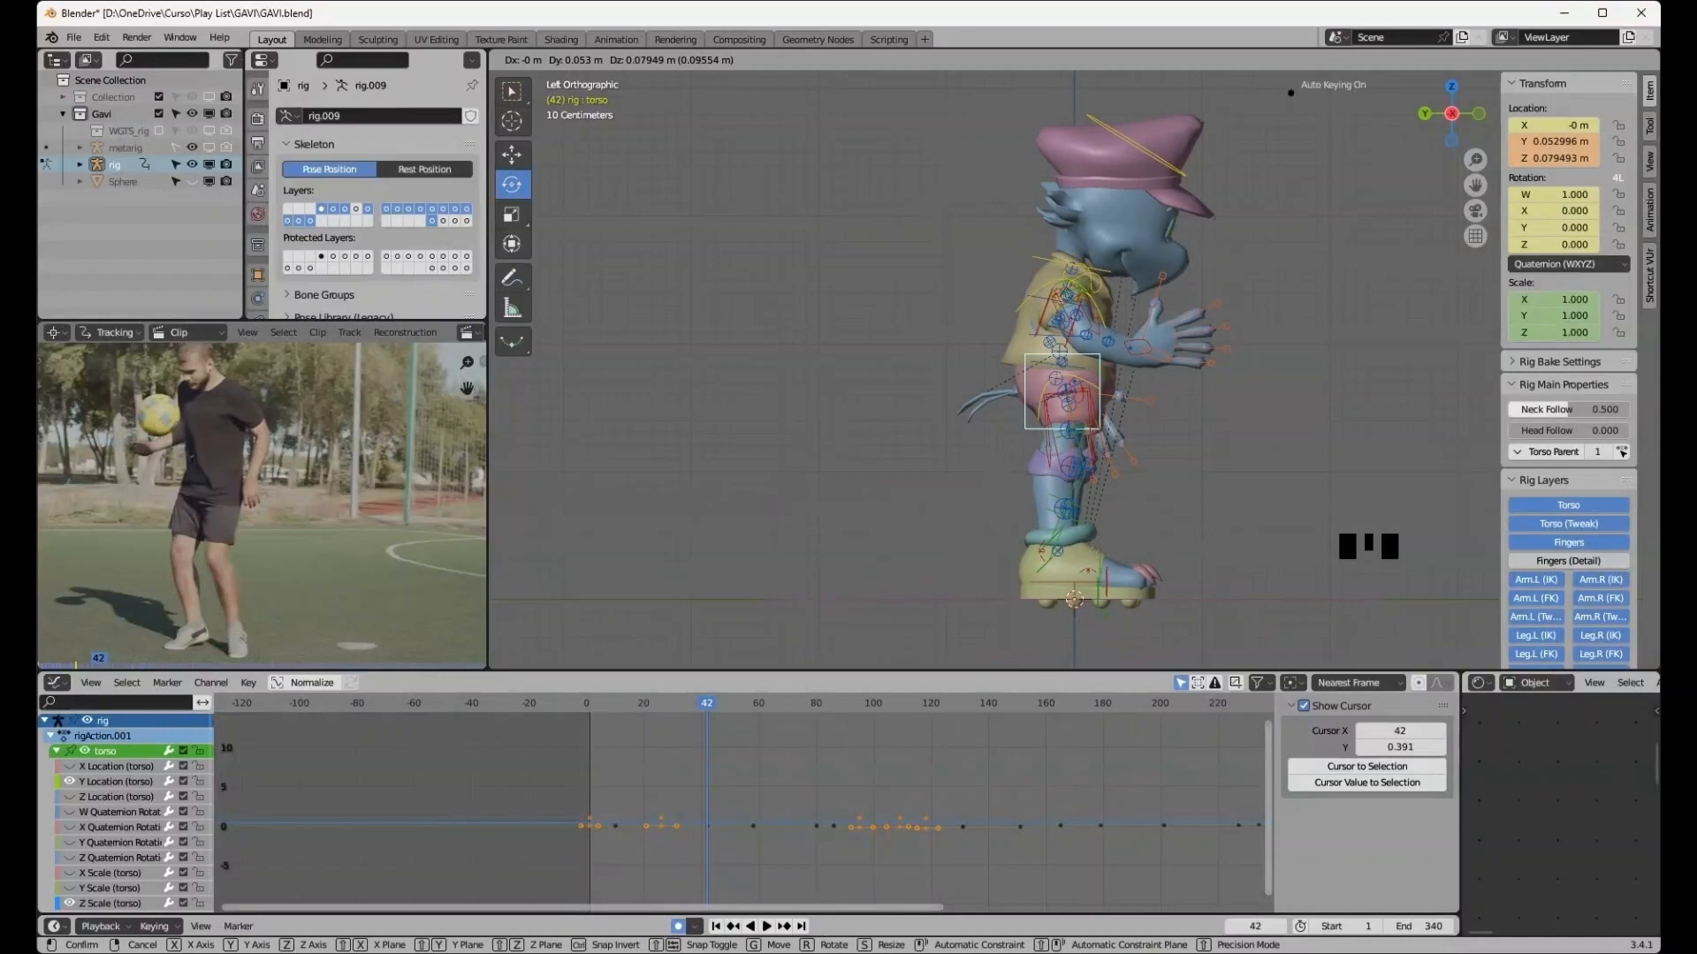
key(Return)
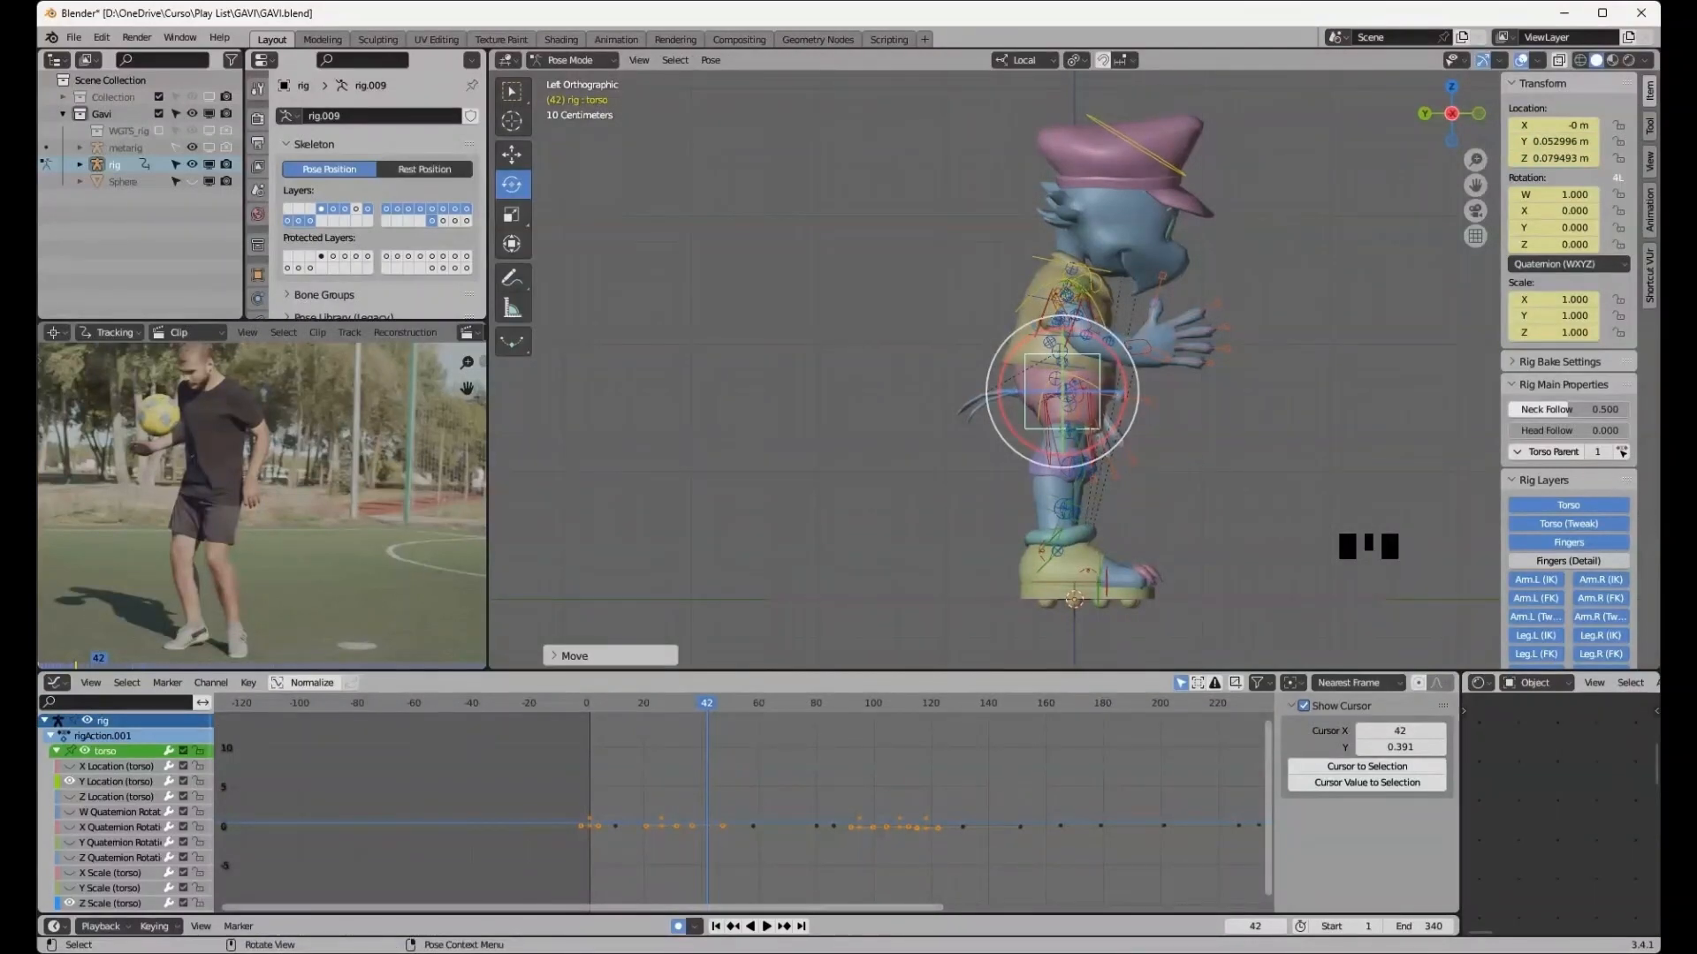
- Select the chest control and rotate it slightly around its X axis
click(1041, 320)
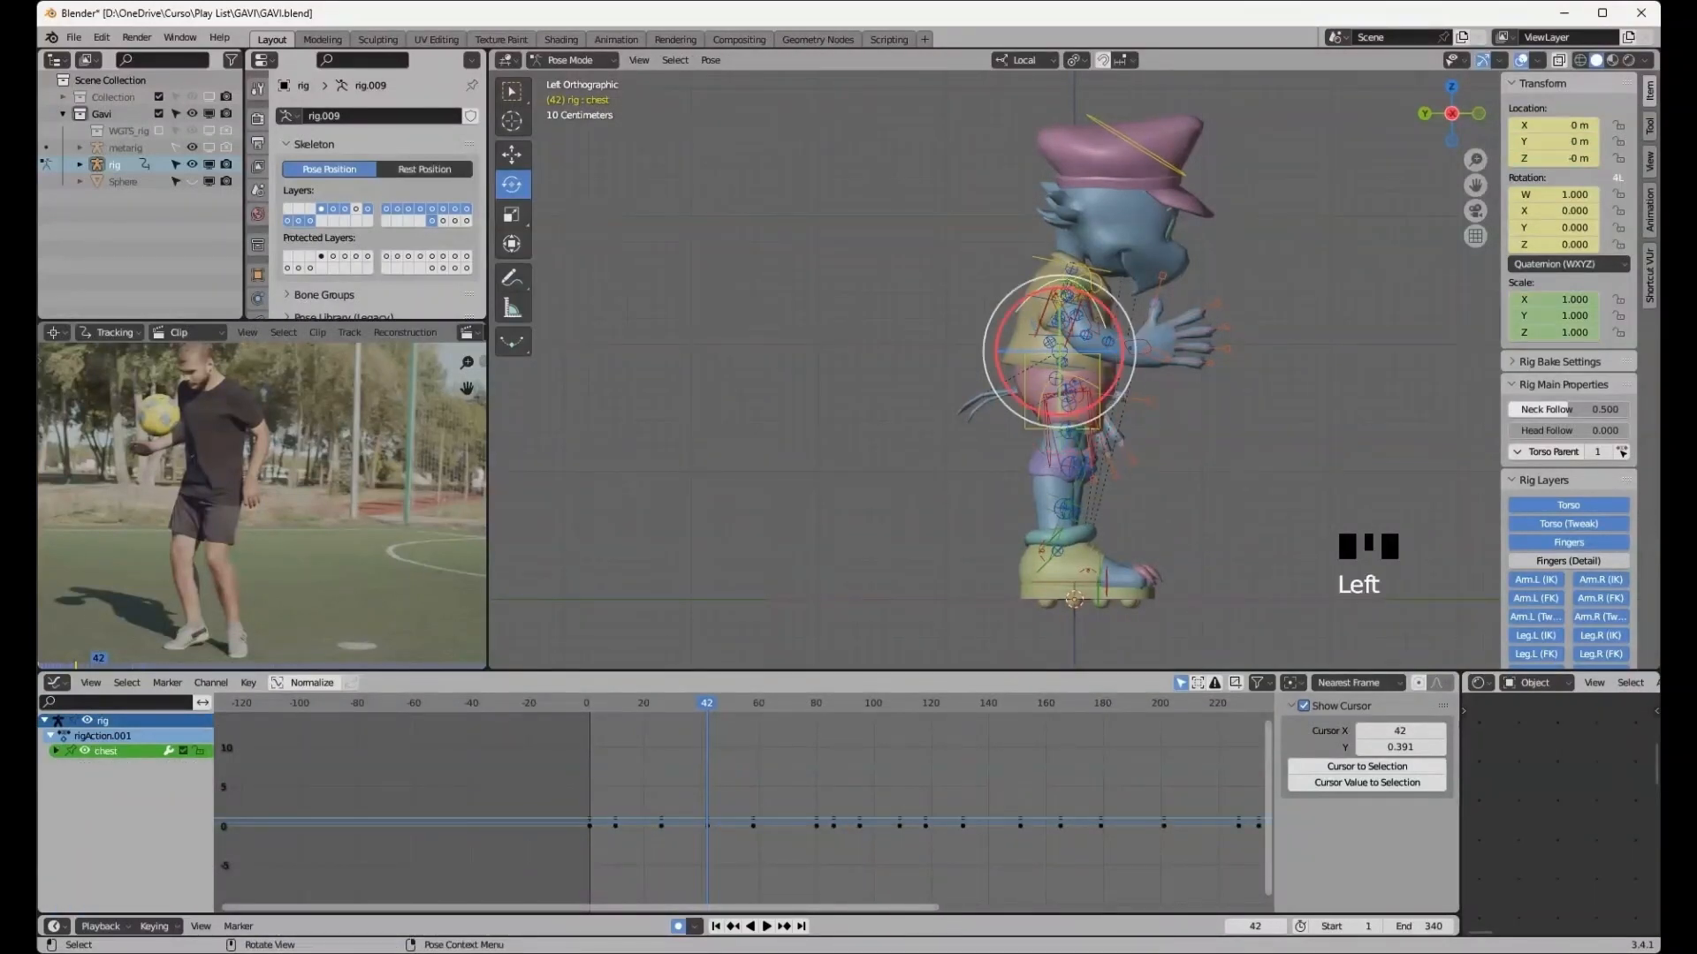
drag(1003, 340, 995, 329)
middle_drag(995, 329, 897, 364)
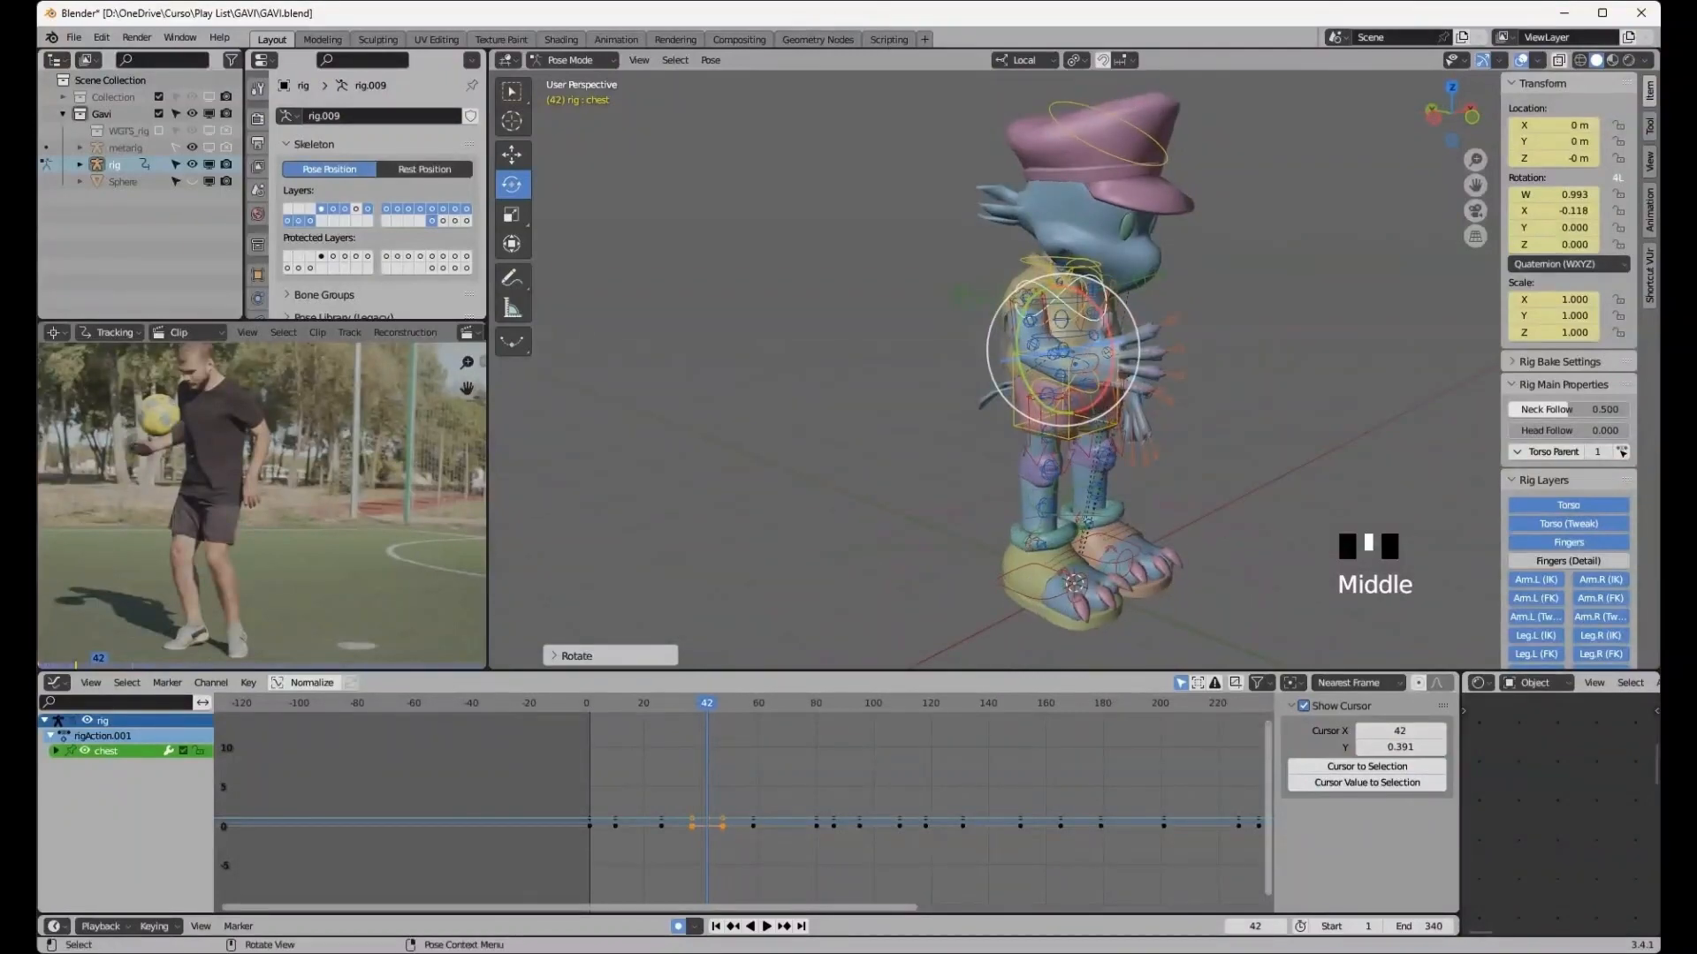
- Select the right hand IK control and reposition it beside the body
click(1087, 378)
middle_drag(1087, 378, 958, 349)
key(g)
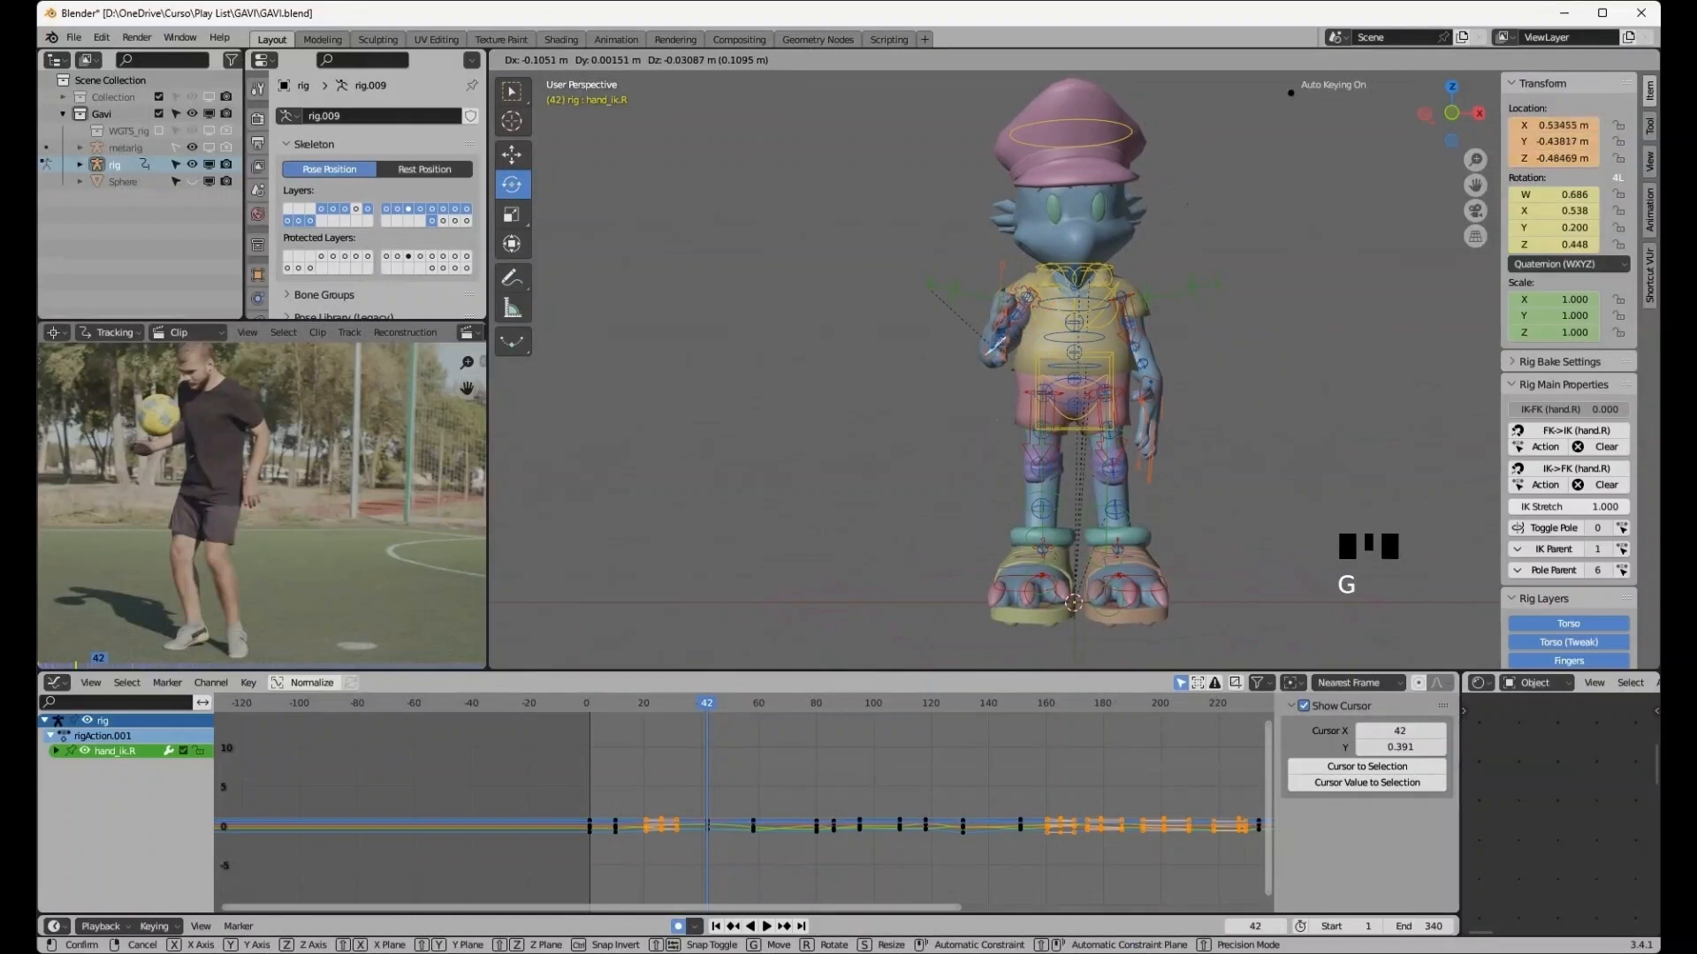
click(972, 363)
middle_drag(972, 362, 1144, 381)
key(g)
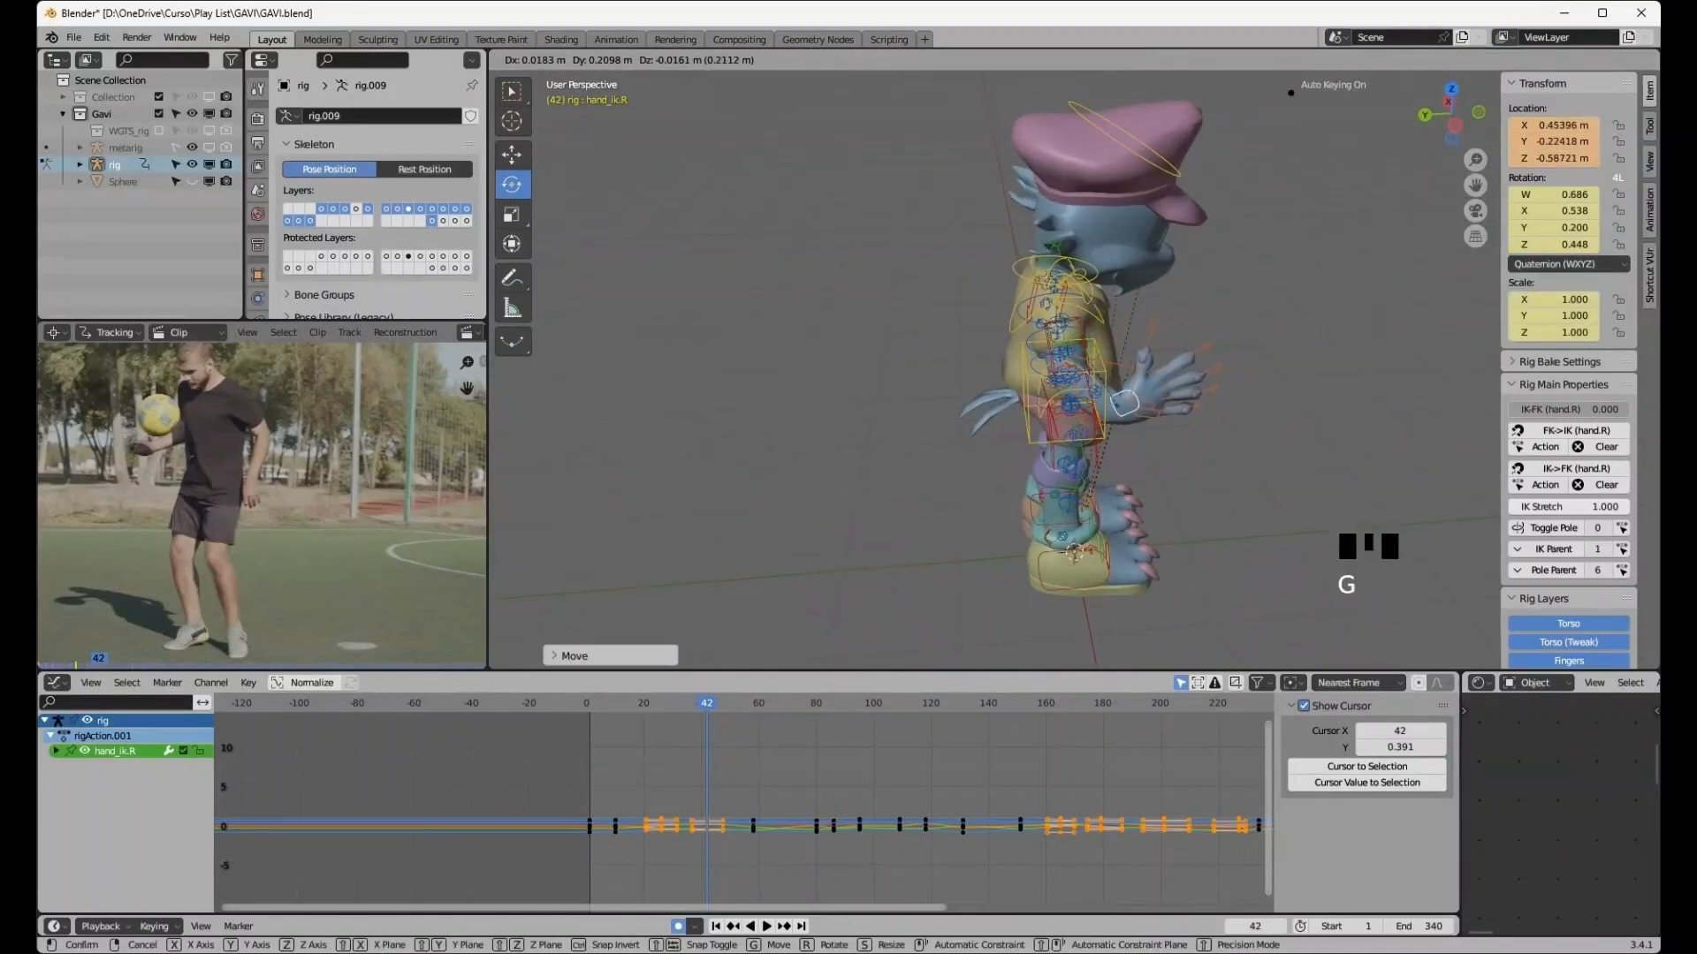
click(1145, 364)
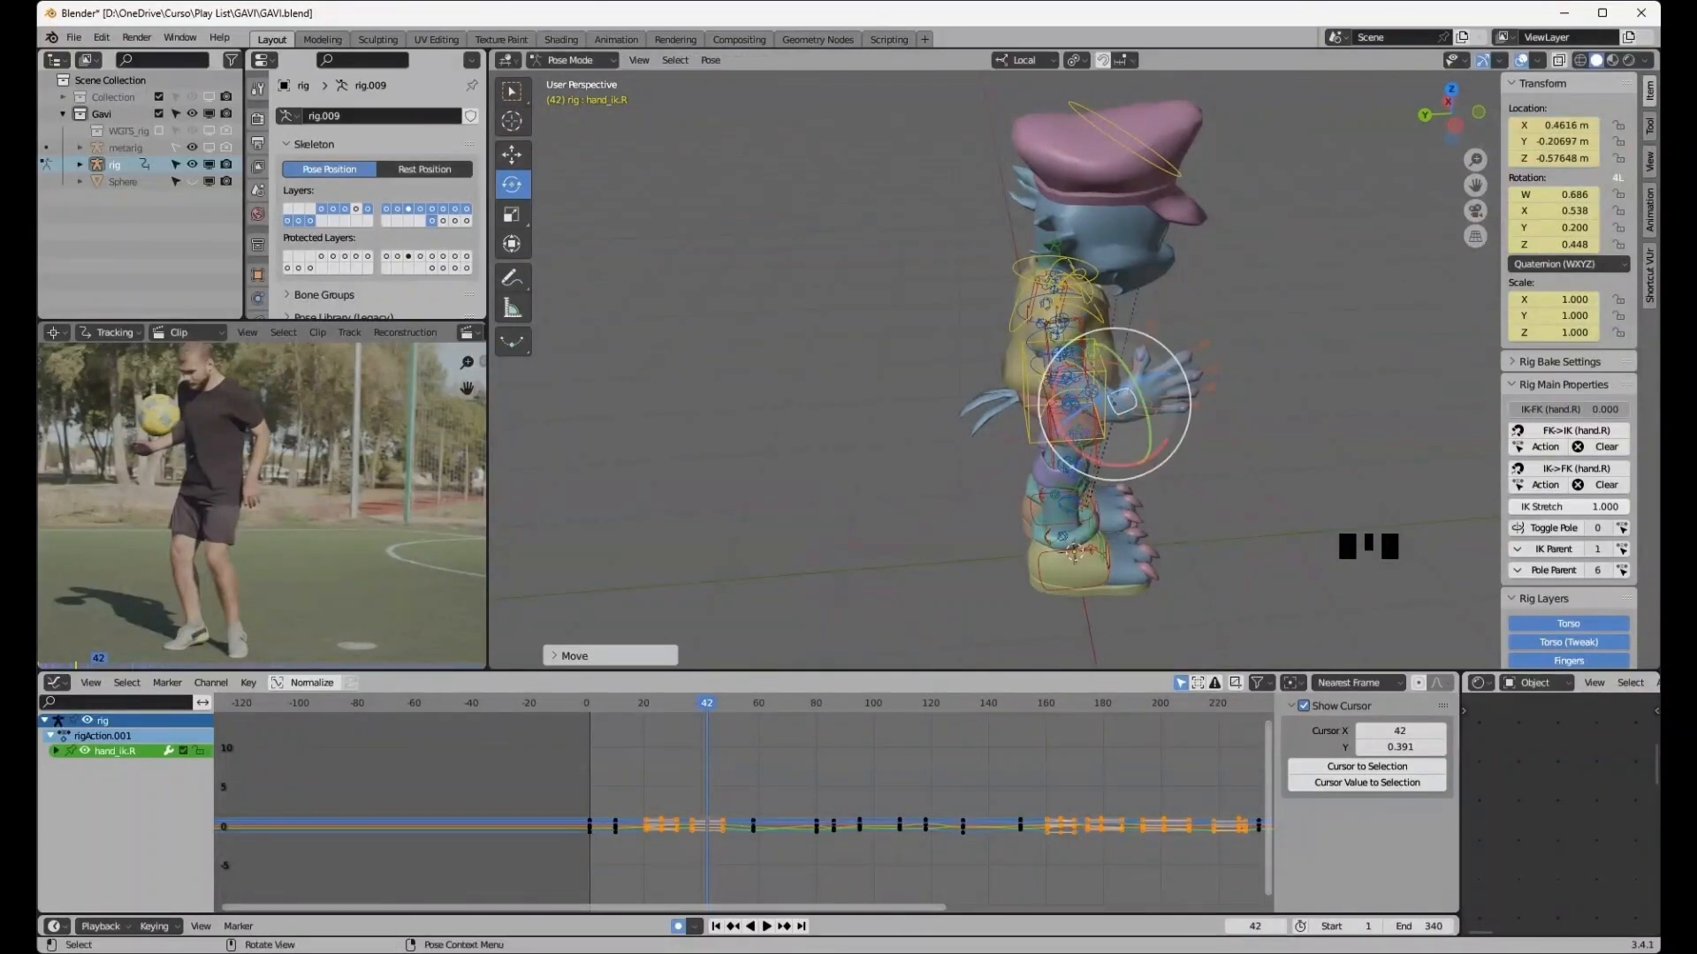
- Select the left foot heel IK control and rotate it about 22.6° on X in side view
drag(1144, 366, 1177, 433)
middle_drag(1177, 432, 1423, 439)
click(1109, 557)
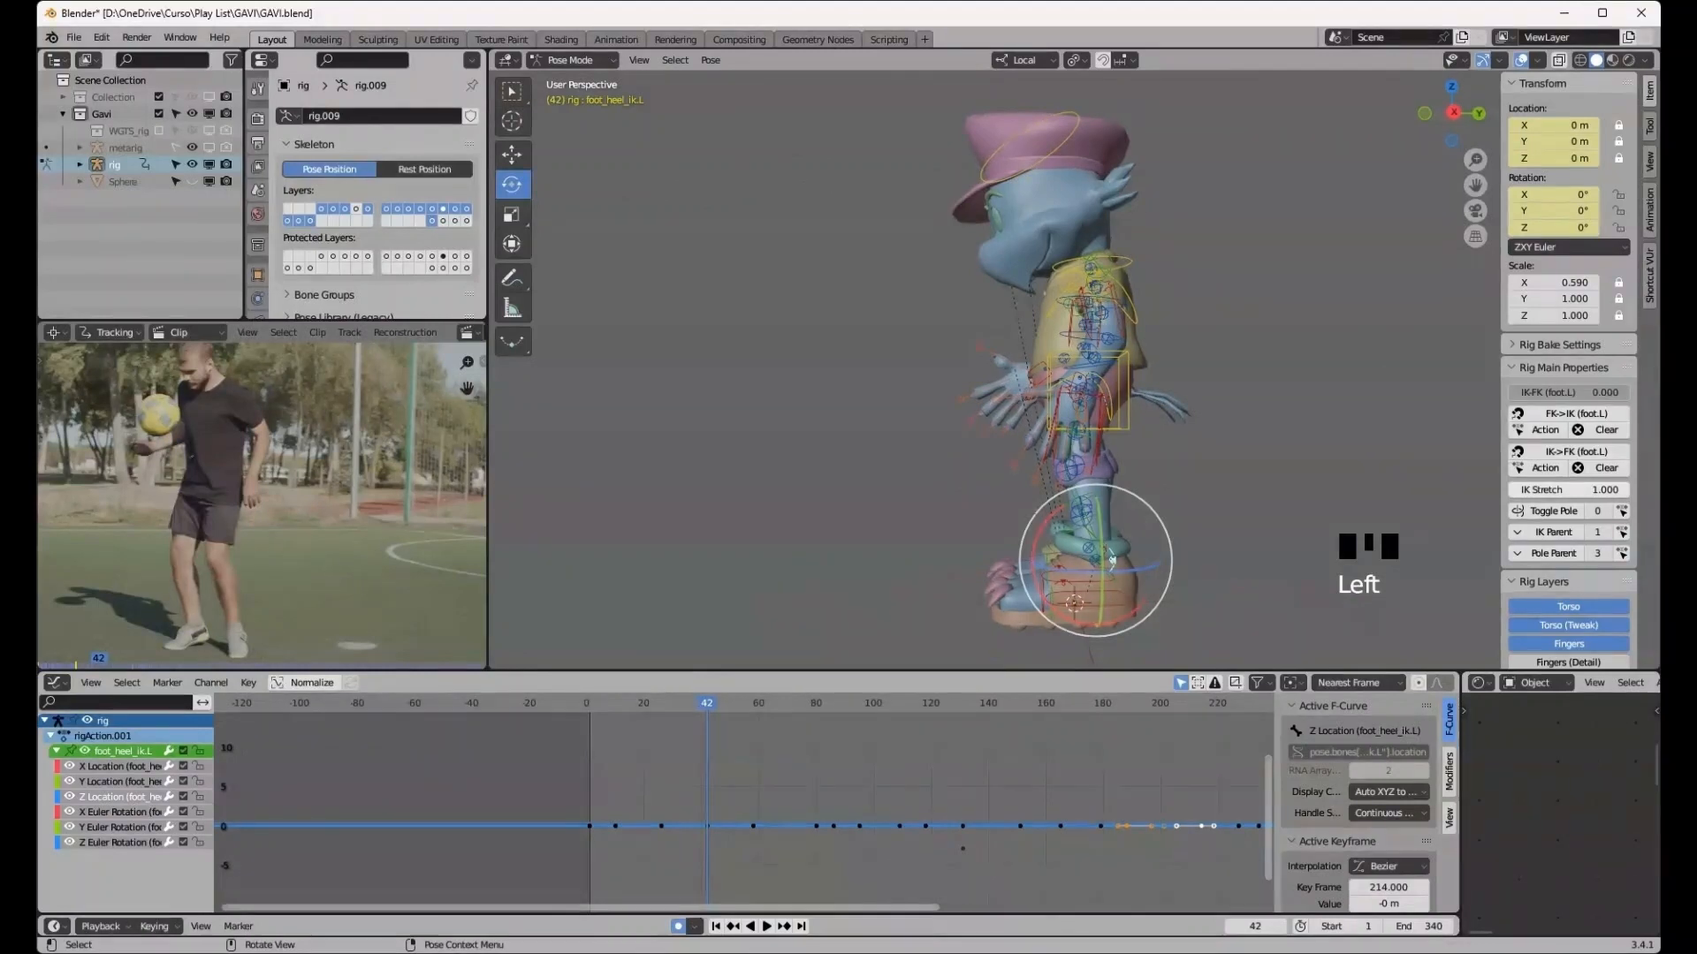
click(1453, 112)
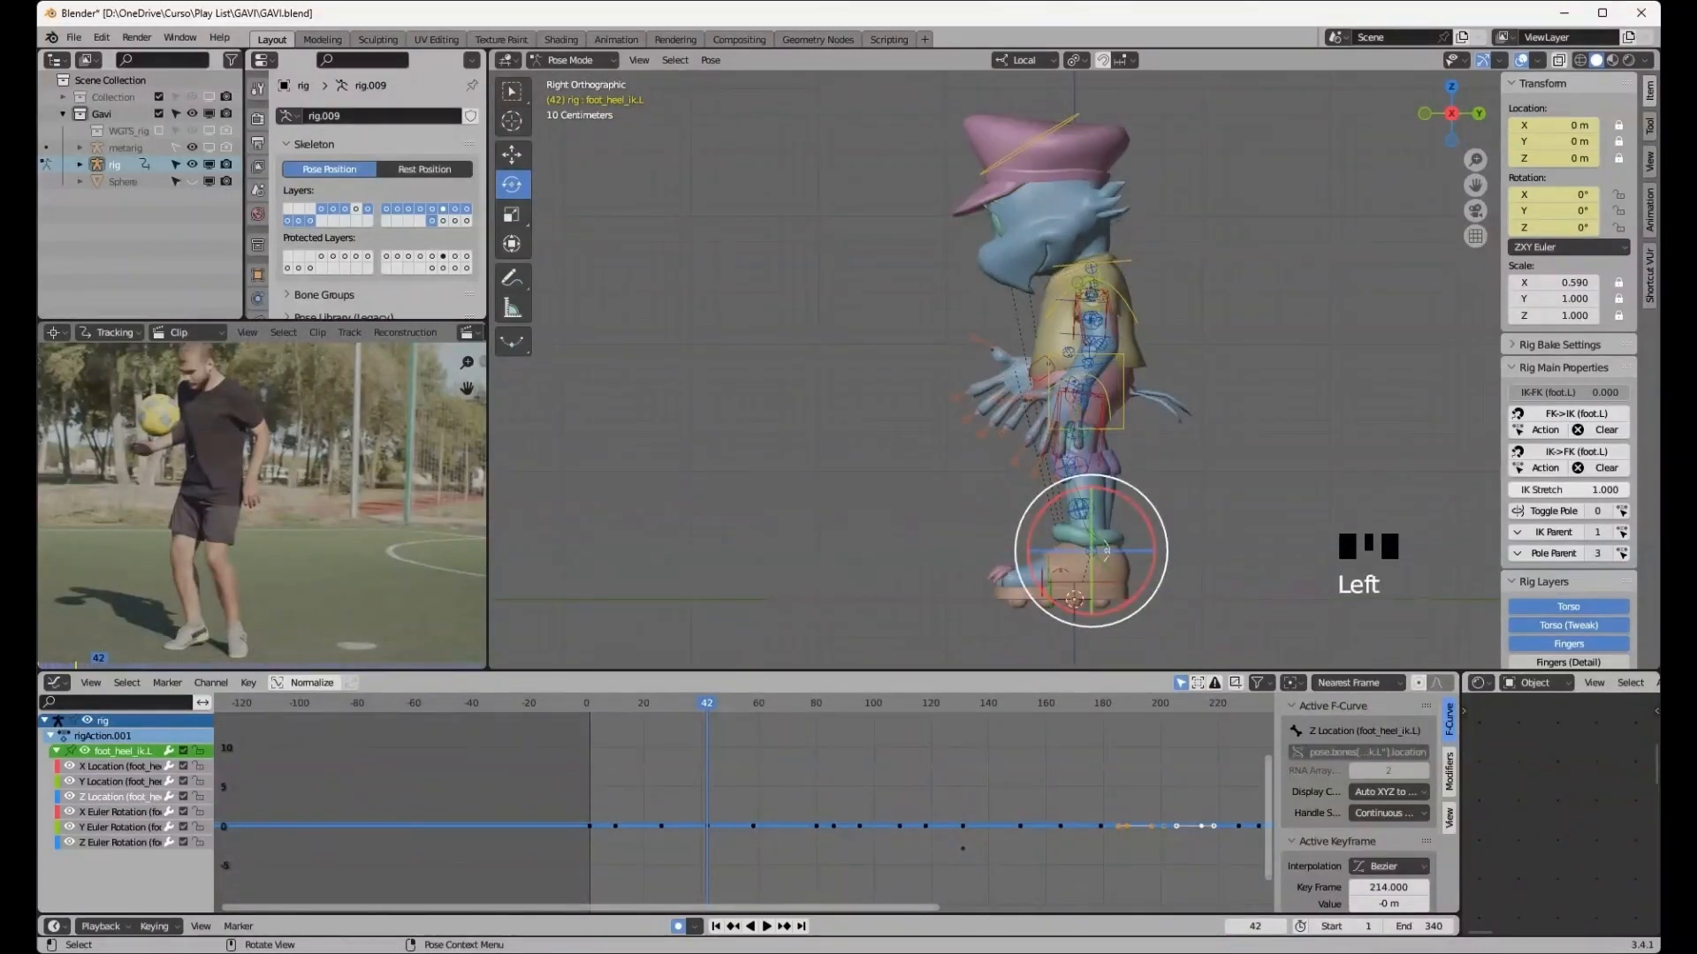
drag(1145, 520, 1137, 487)
middle_drag(1137, 487, 1476, 506)
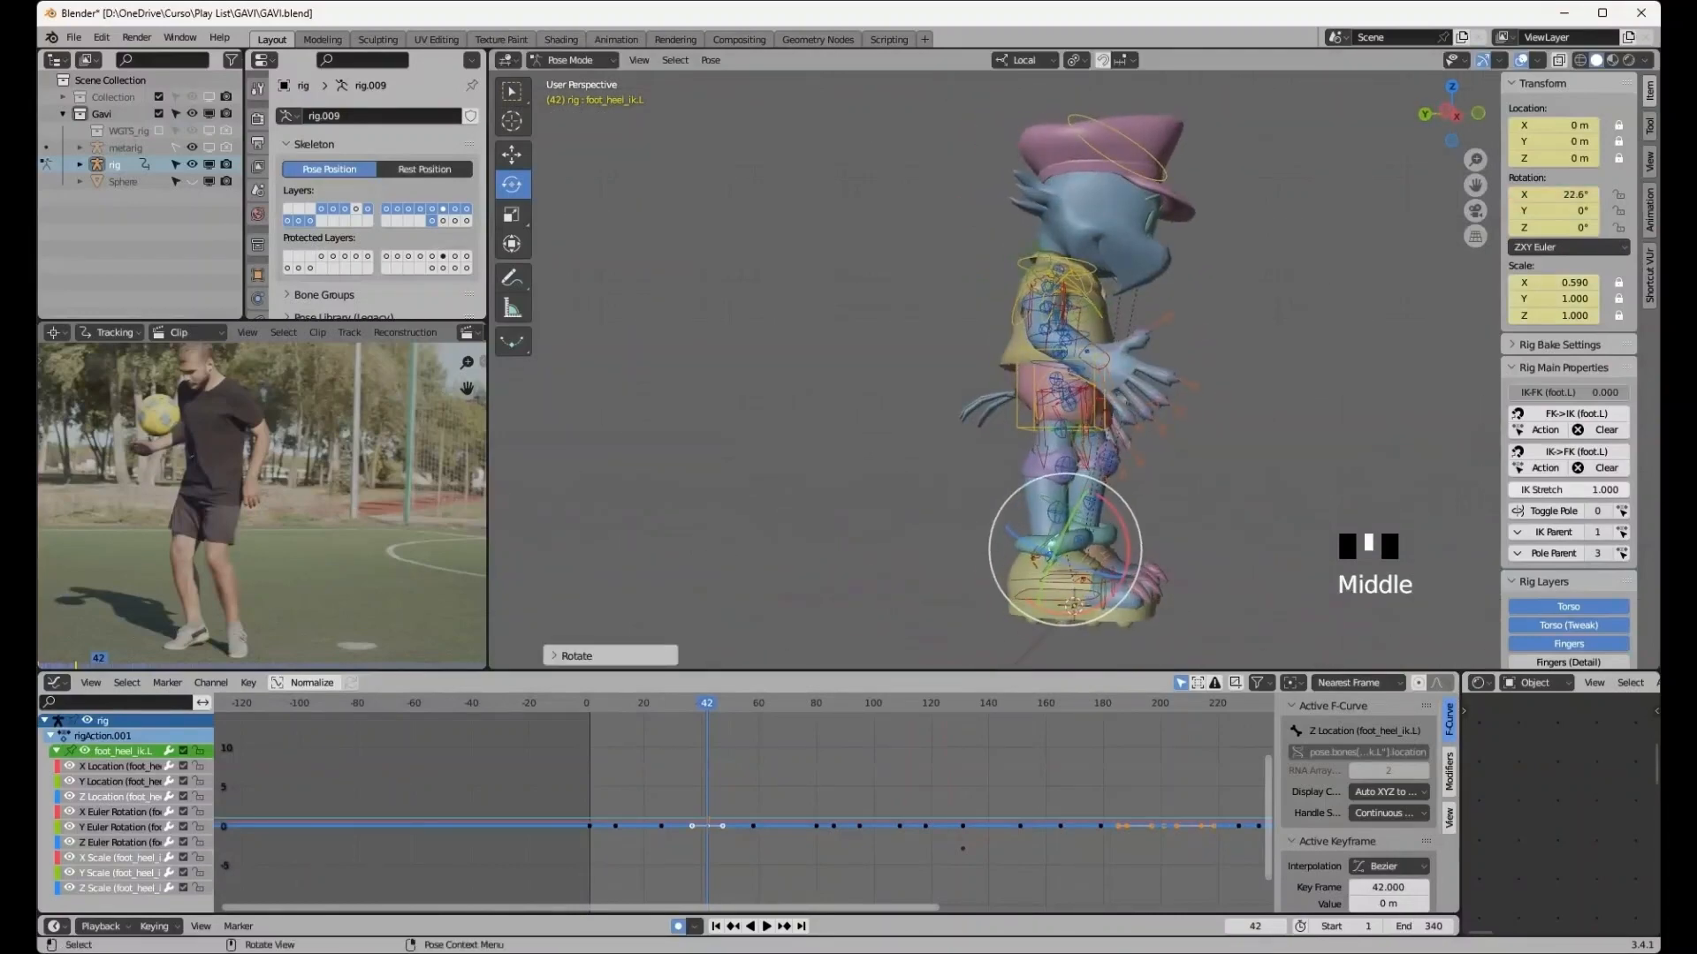
- Select the right foot heel IK control and rotate it about 10.9° on X
click(1073, 605)
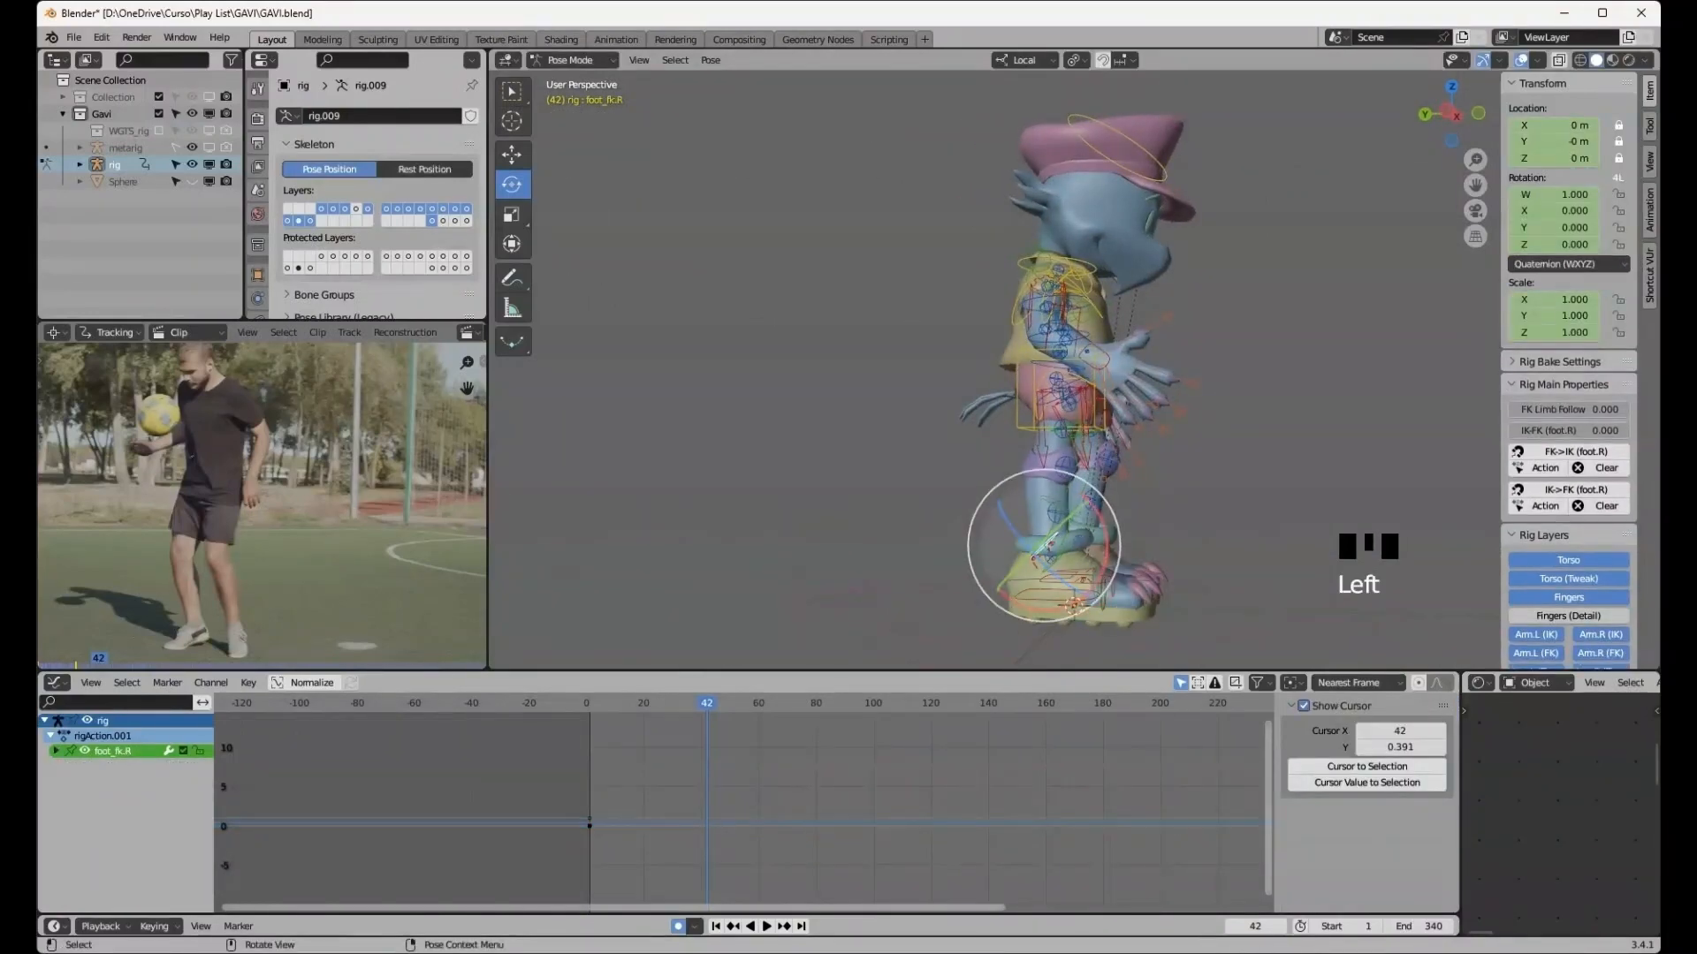
middle_drag(1073, 605, 1074, 603)
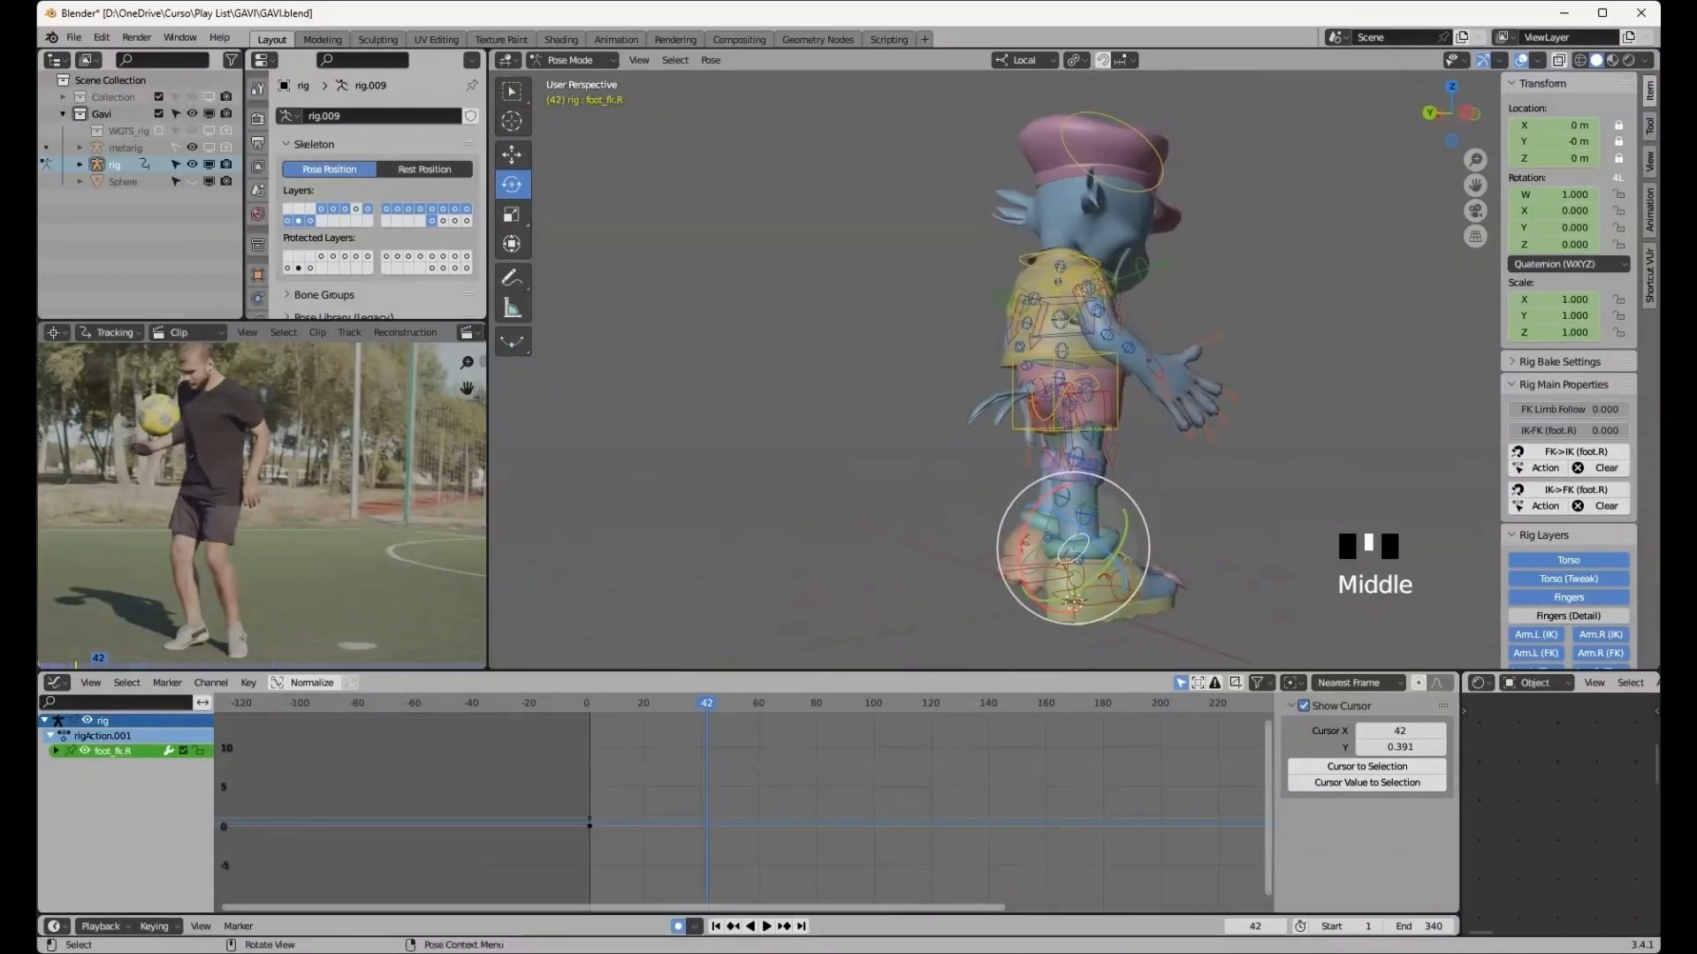
click(1074, 603)
click(1075, 604)
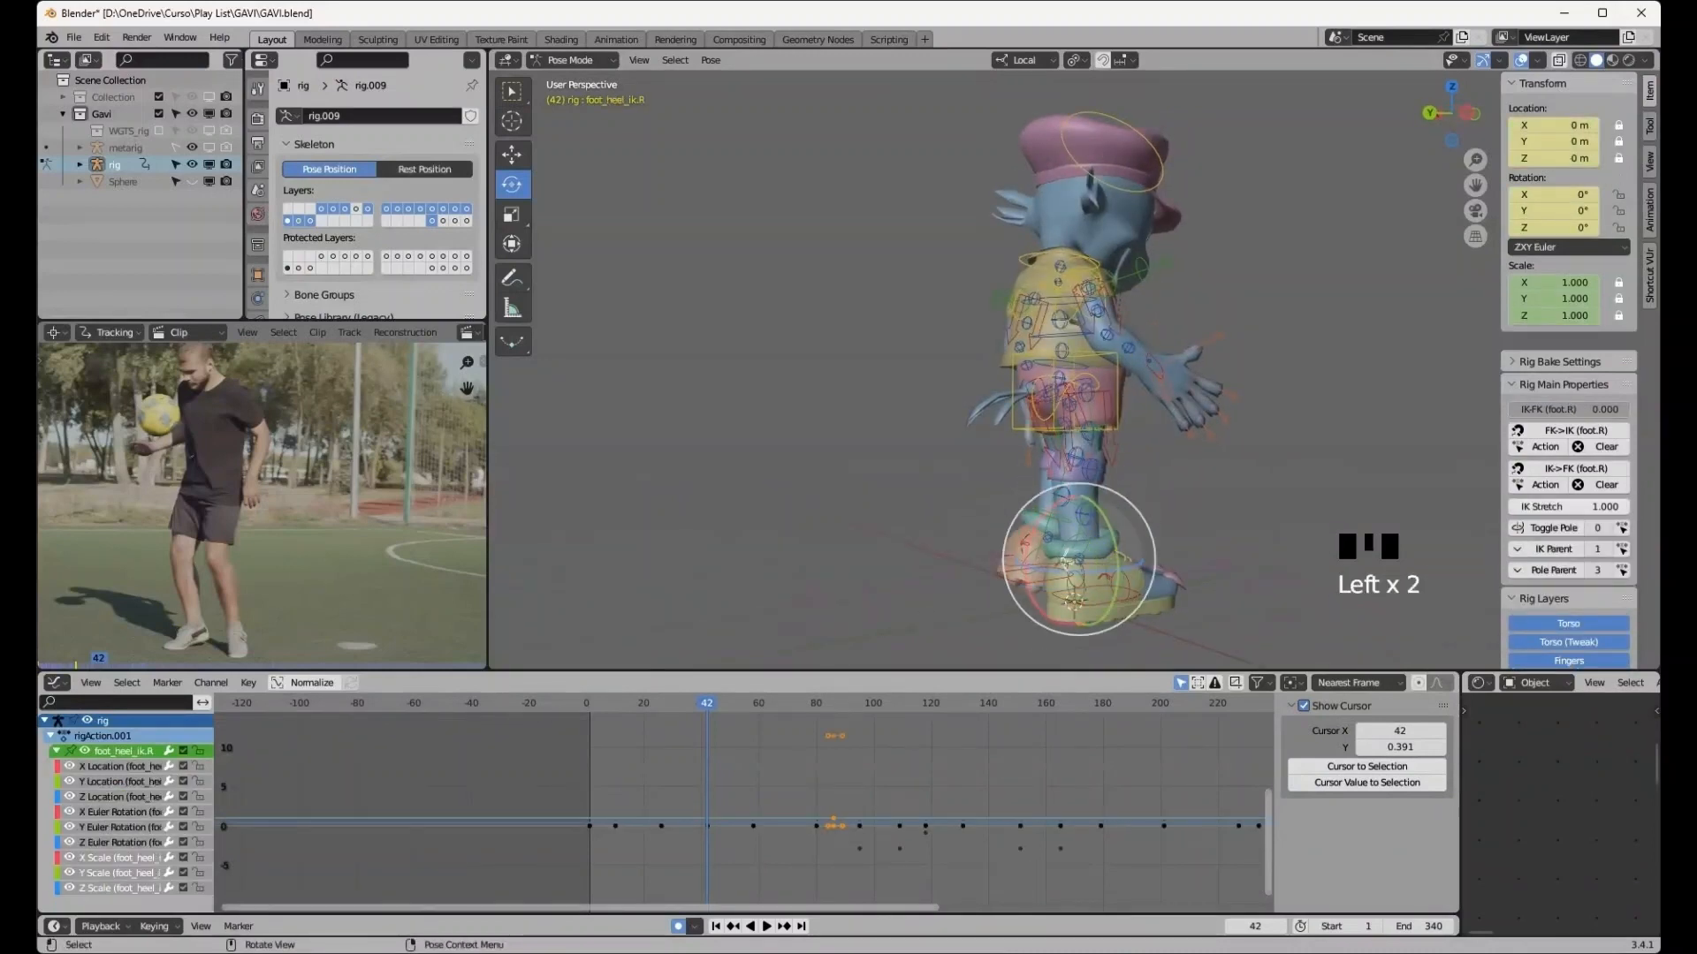
mouse_move(1074, 603)
middle_down()
mouse_move(1051, 605)
mouse_move(1073, 606)
middle_up()
drag(1105, 534, 1106, 528)
middle_drag(1106, 529, 1045, 533)
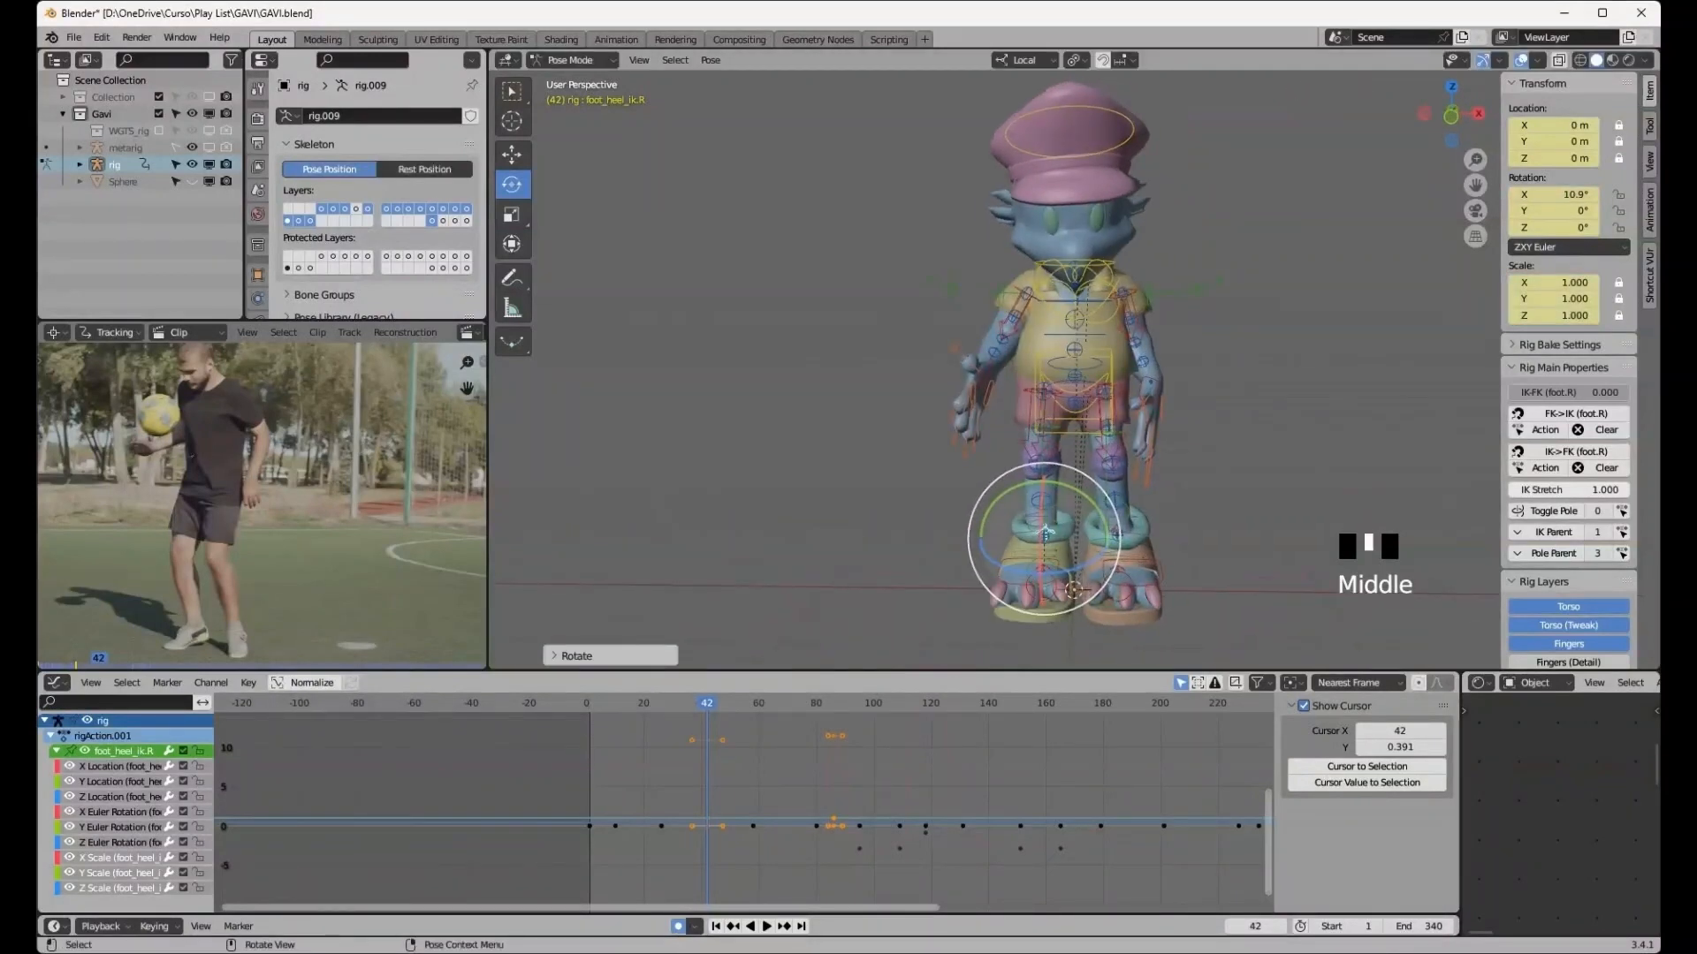
- Select the right foot IK control and move it outward about 0.19 m in front view
click(1039, 573)
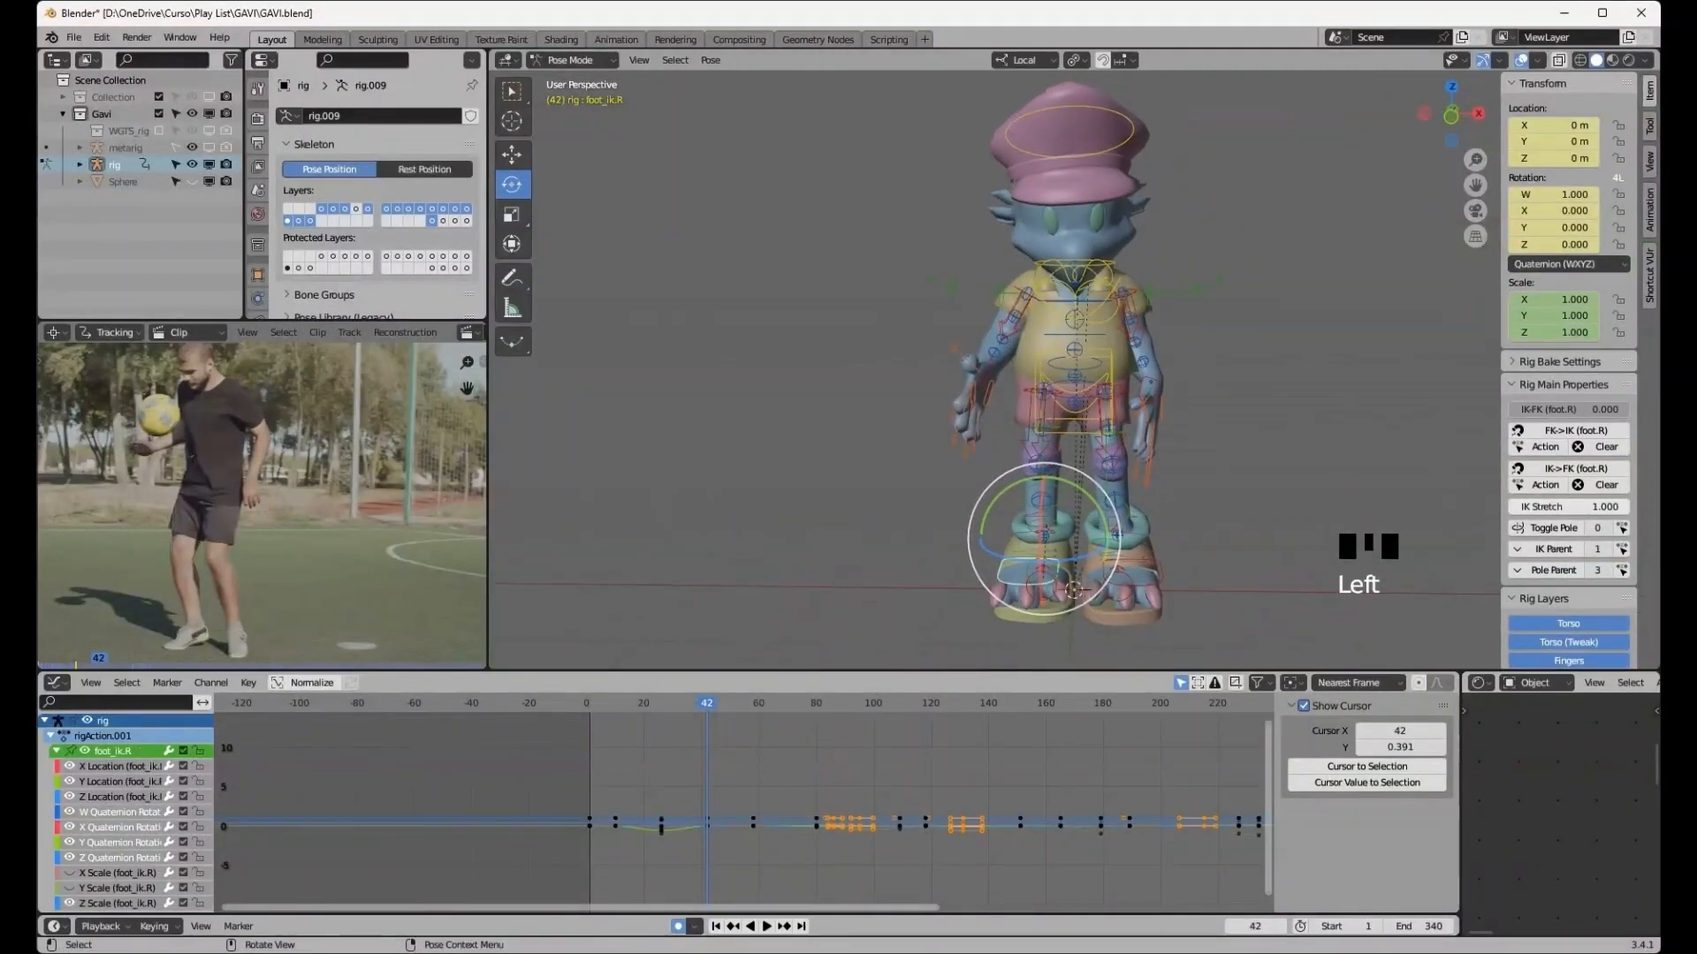
click(1450, 114)
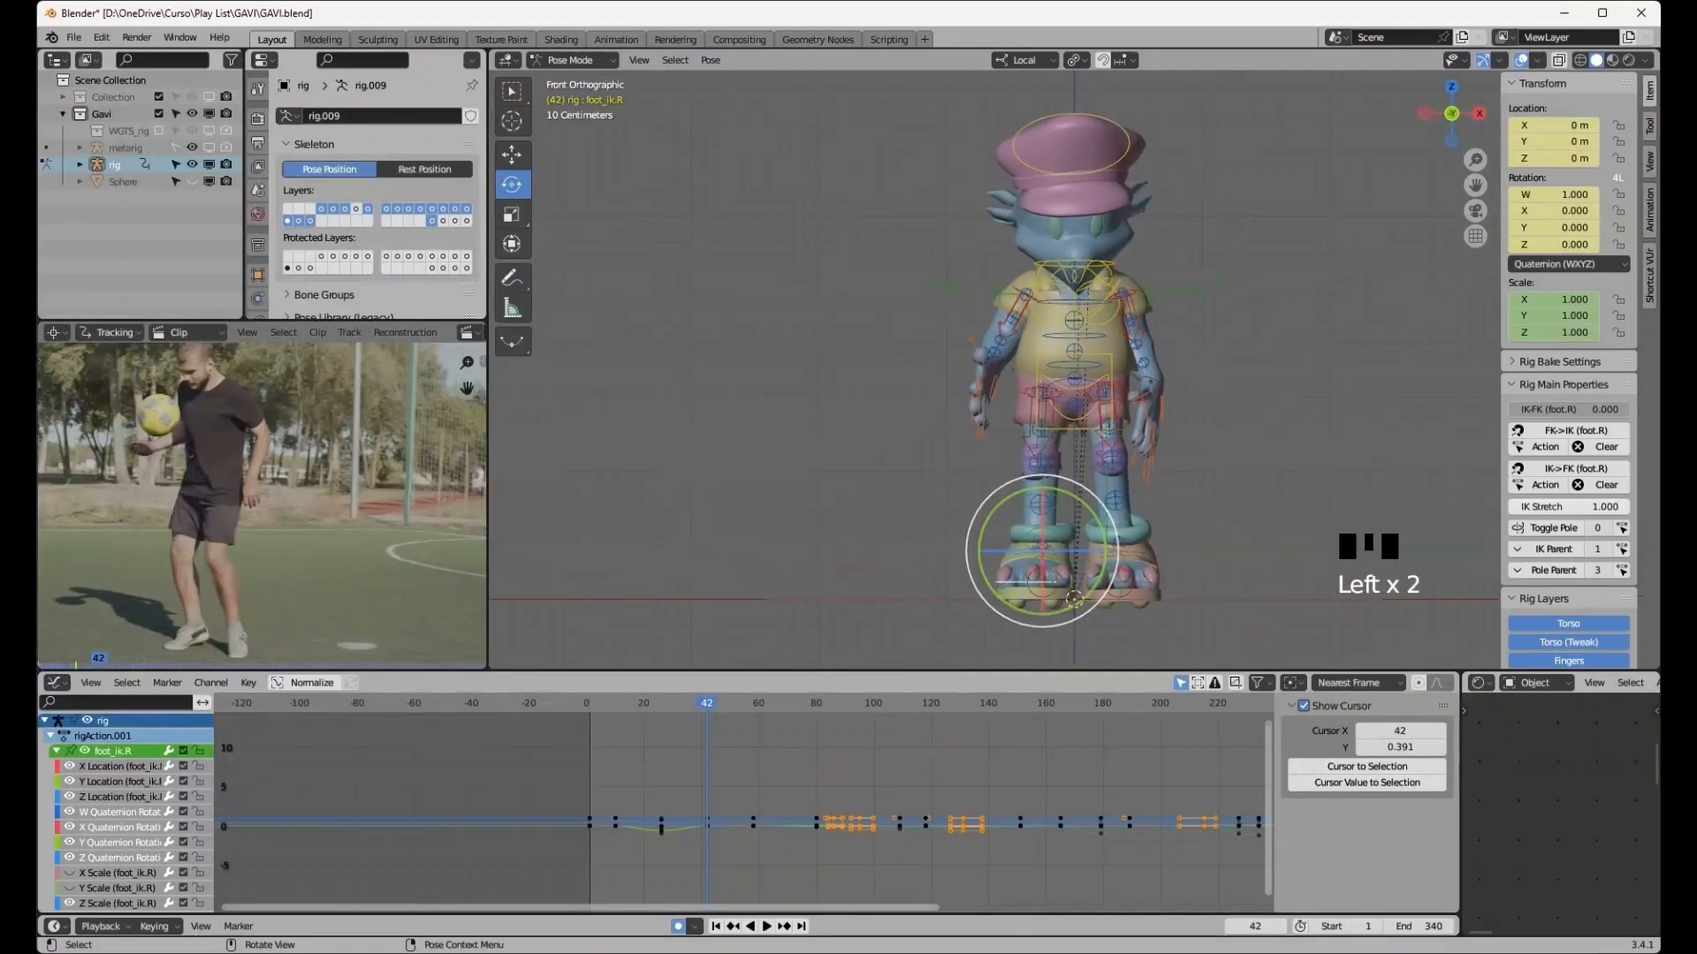
key(g)
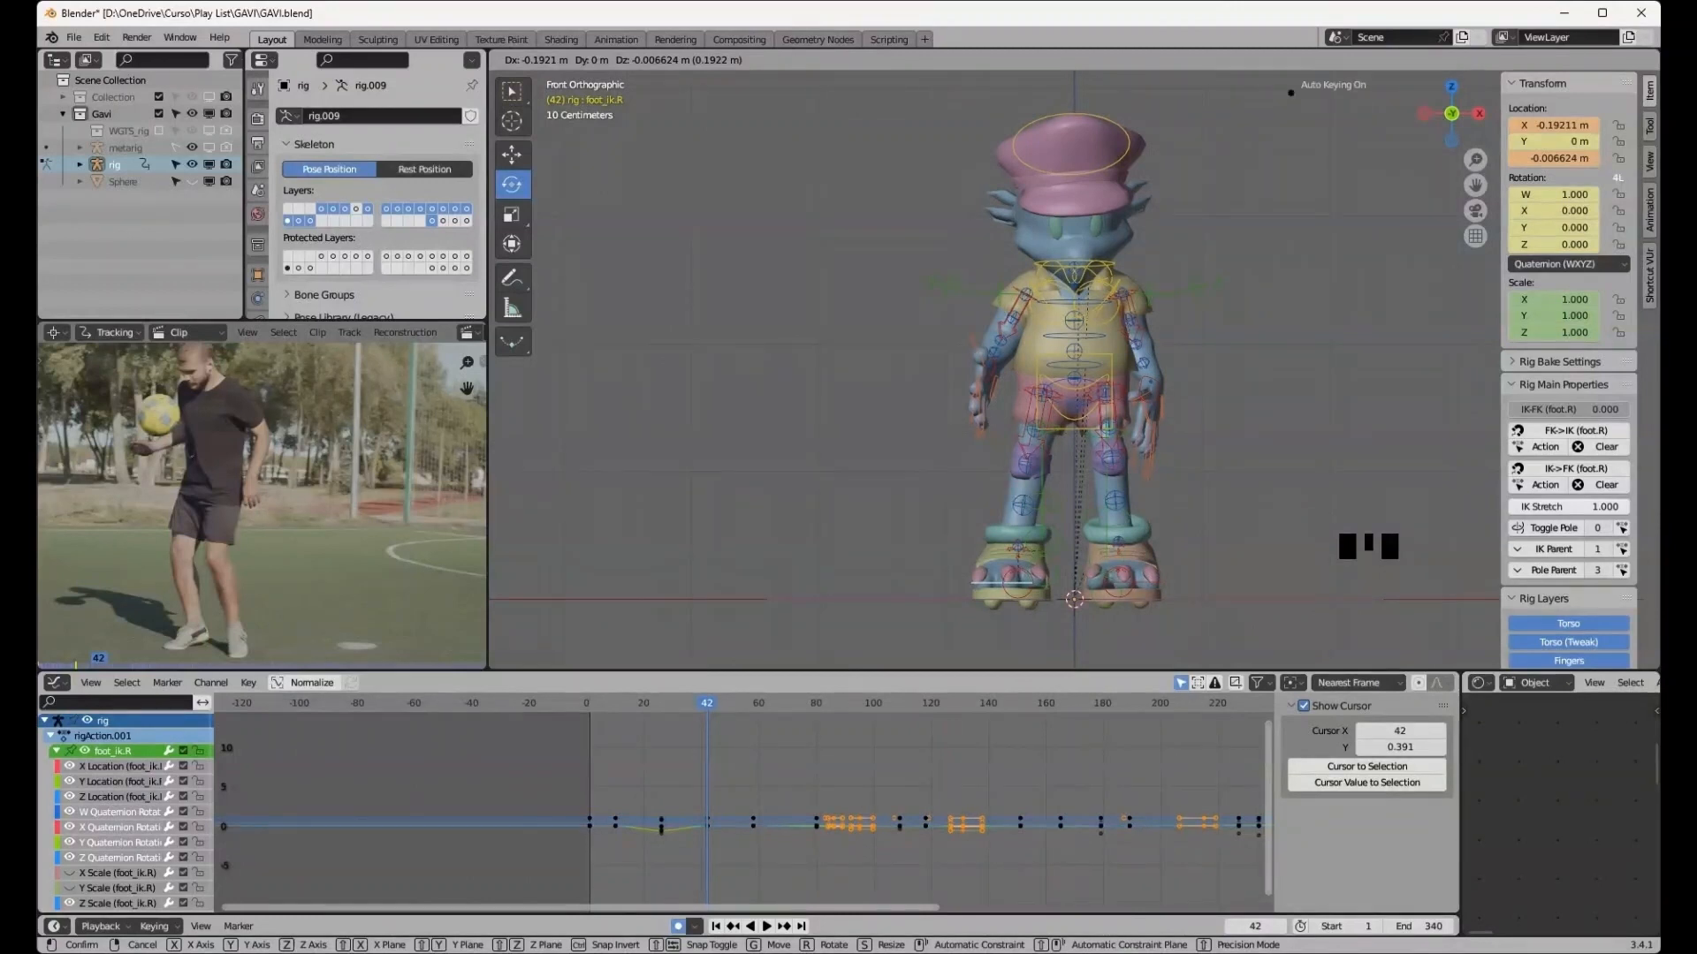
key(Return)
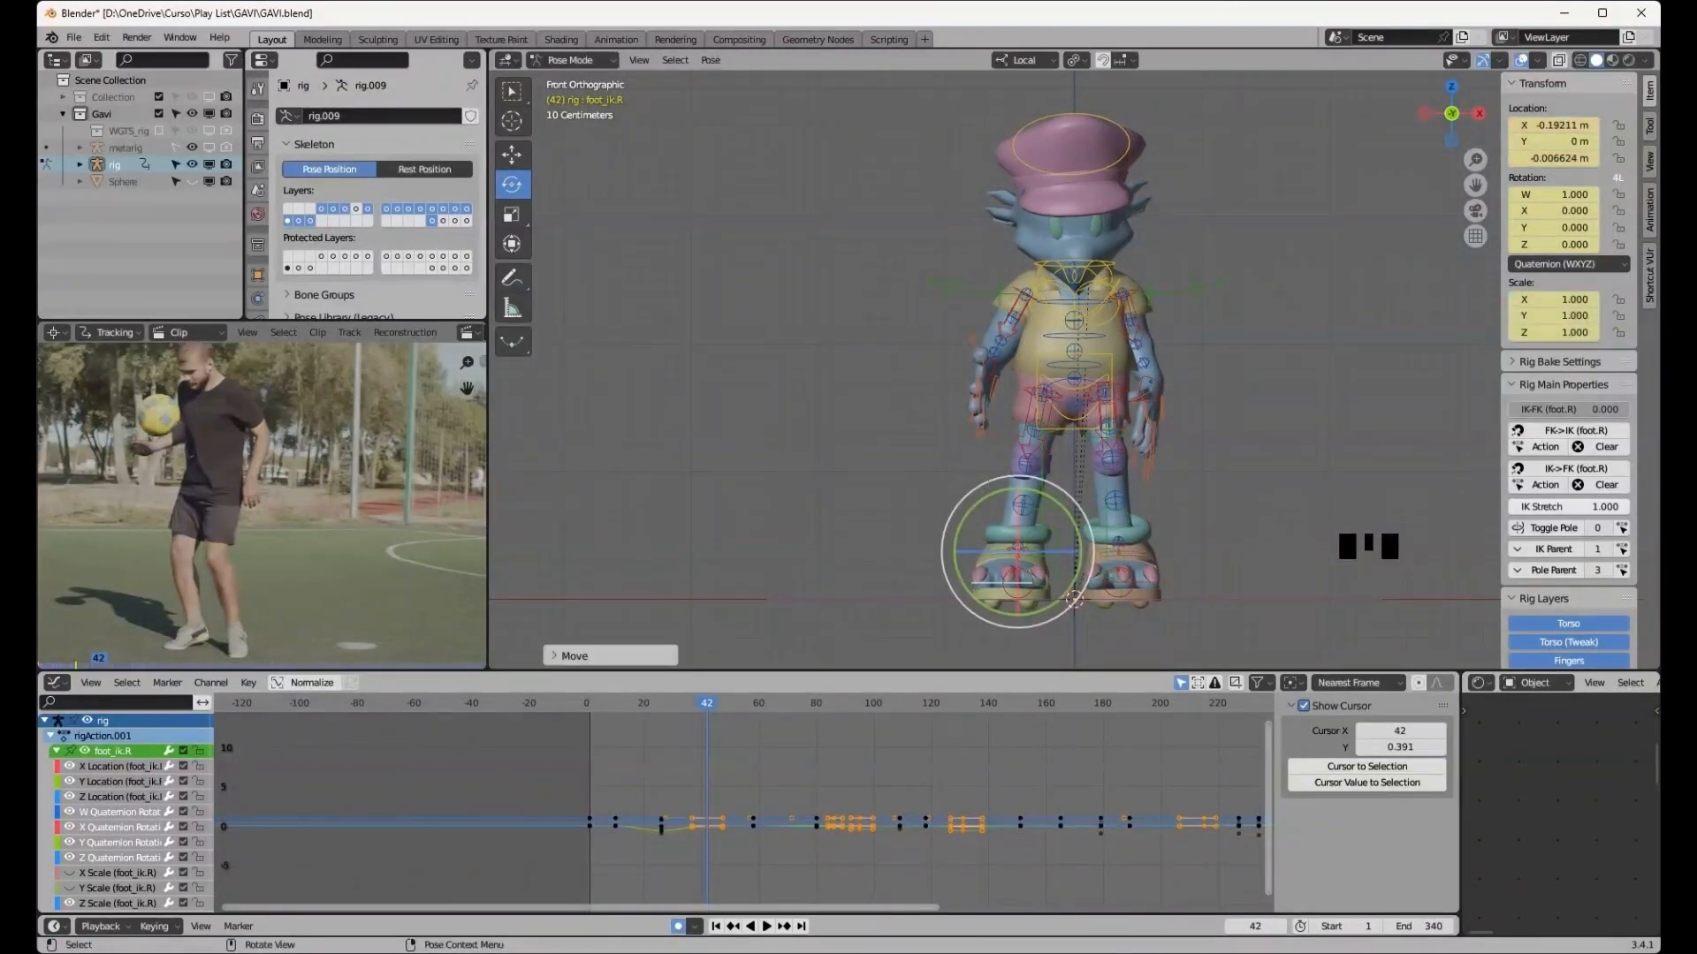
- Select the left foot IK control and move it outward about 0.18 m
click(1115, 579)
middle_drag(1117, 583, 1140, 618)
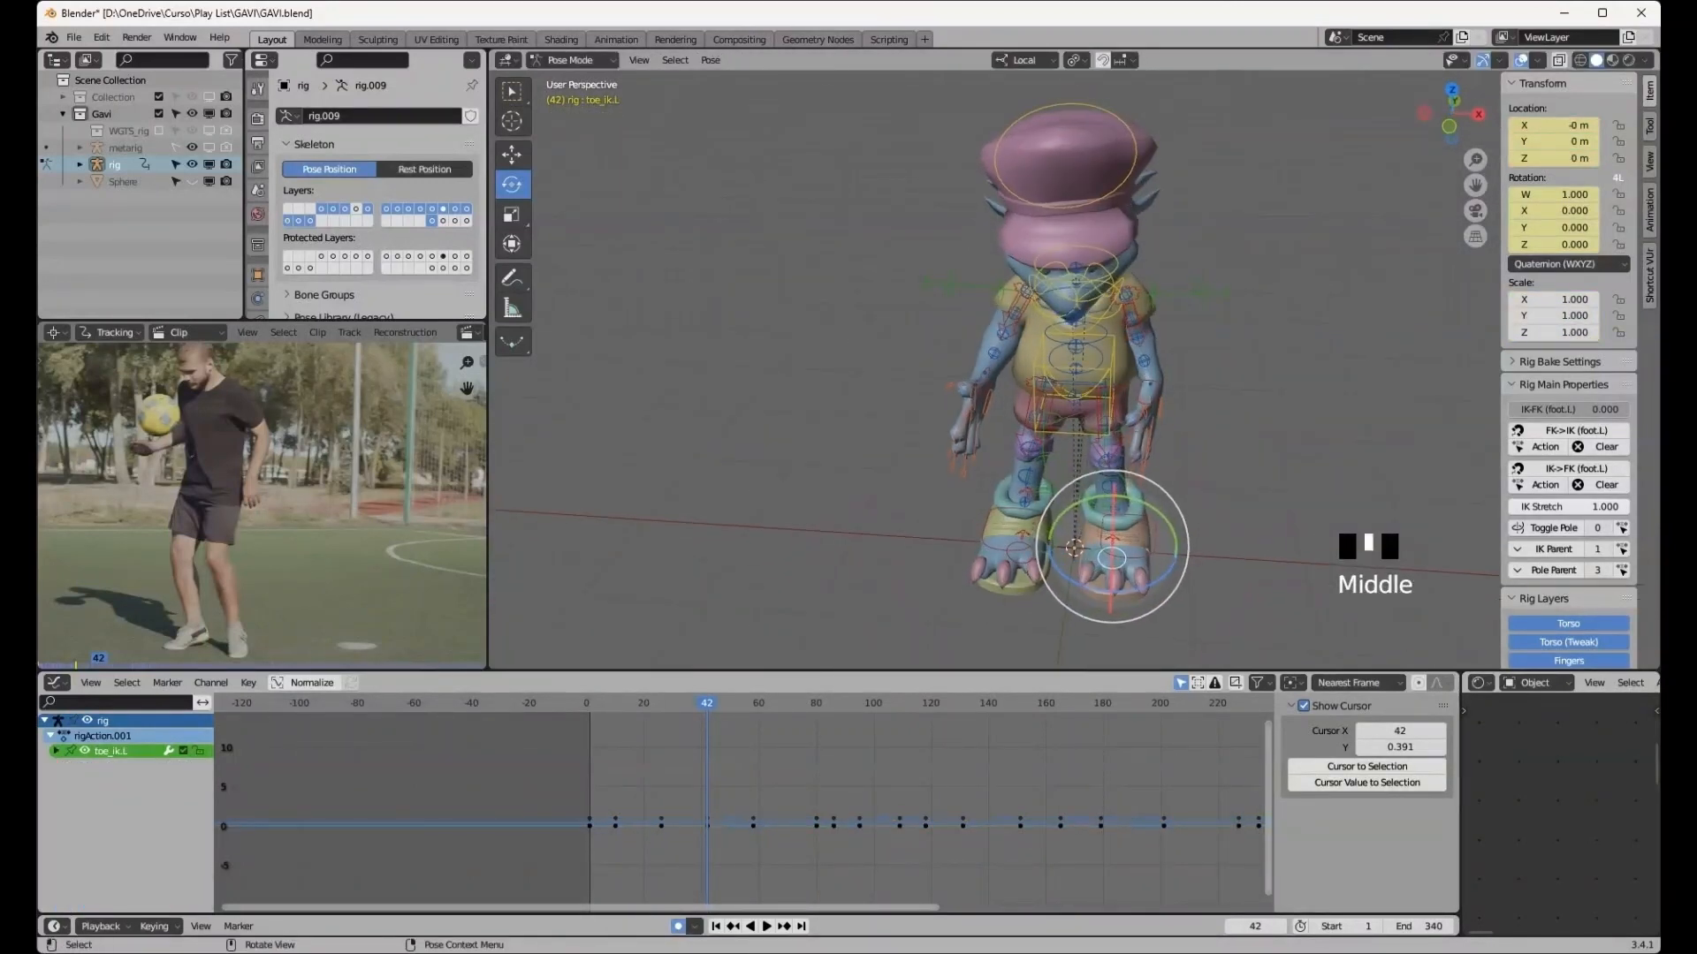
click(1131, 554)
key(g)
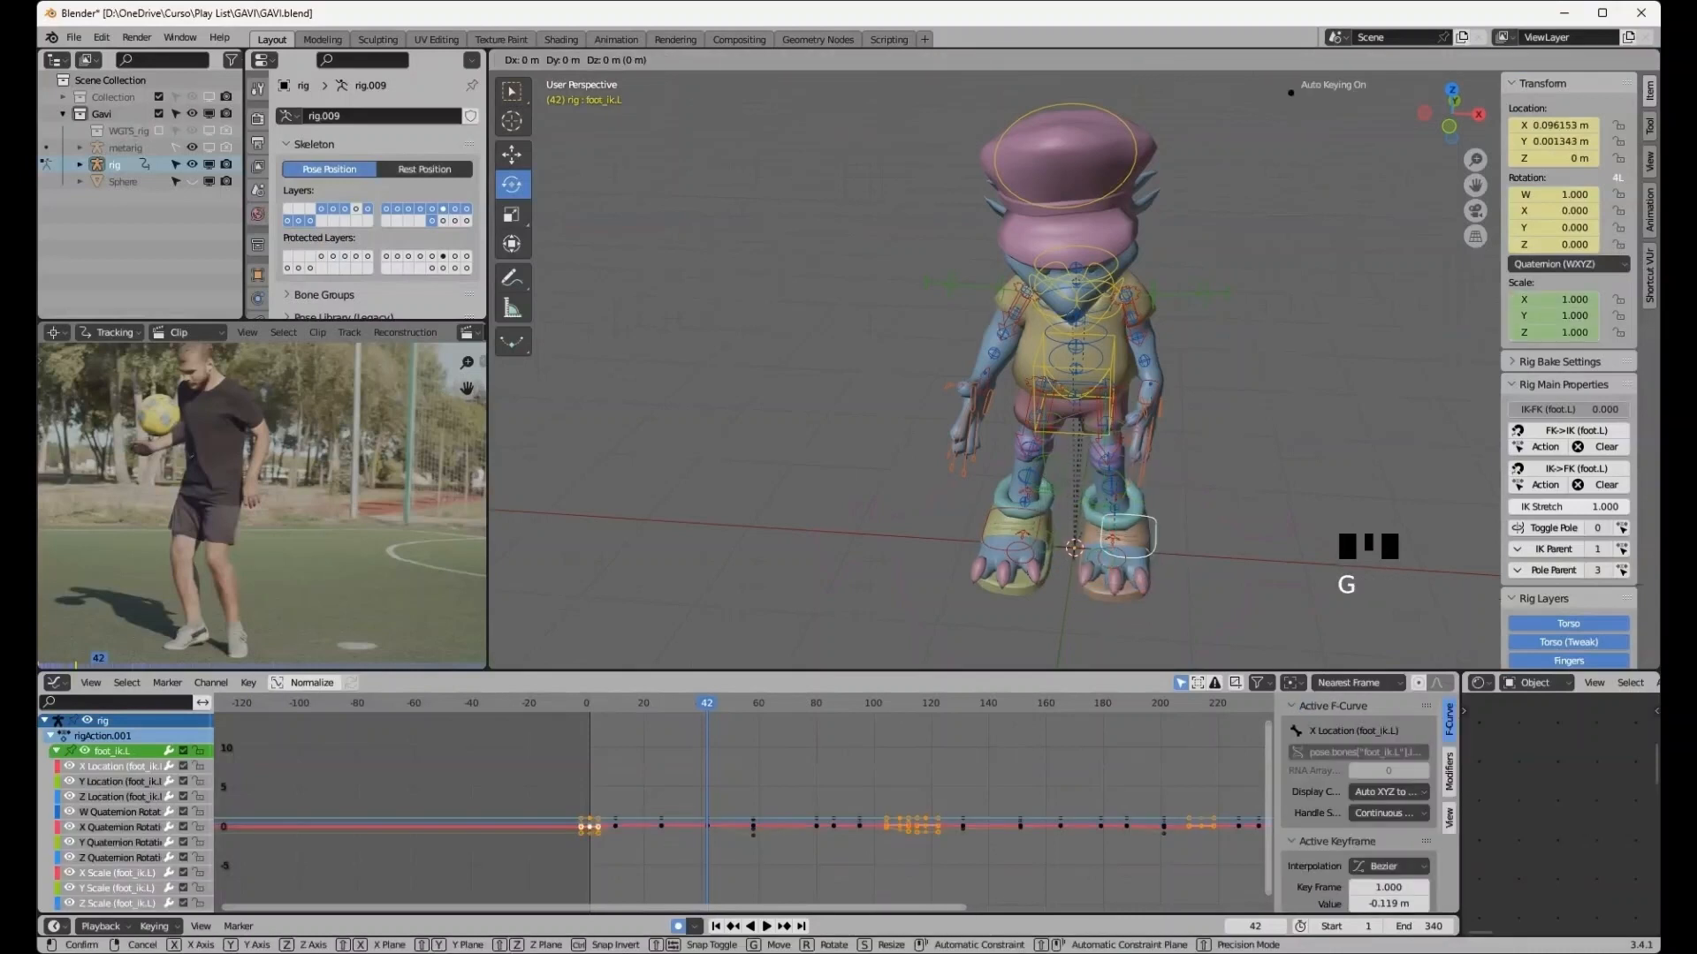
click(1143, 556)
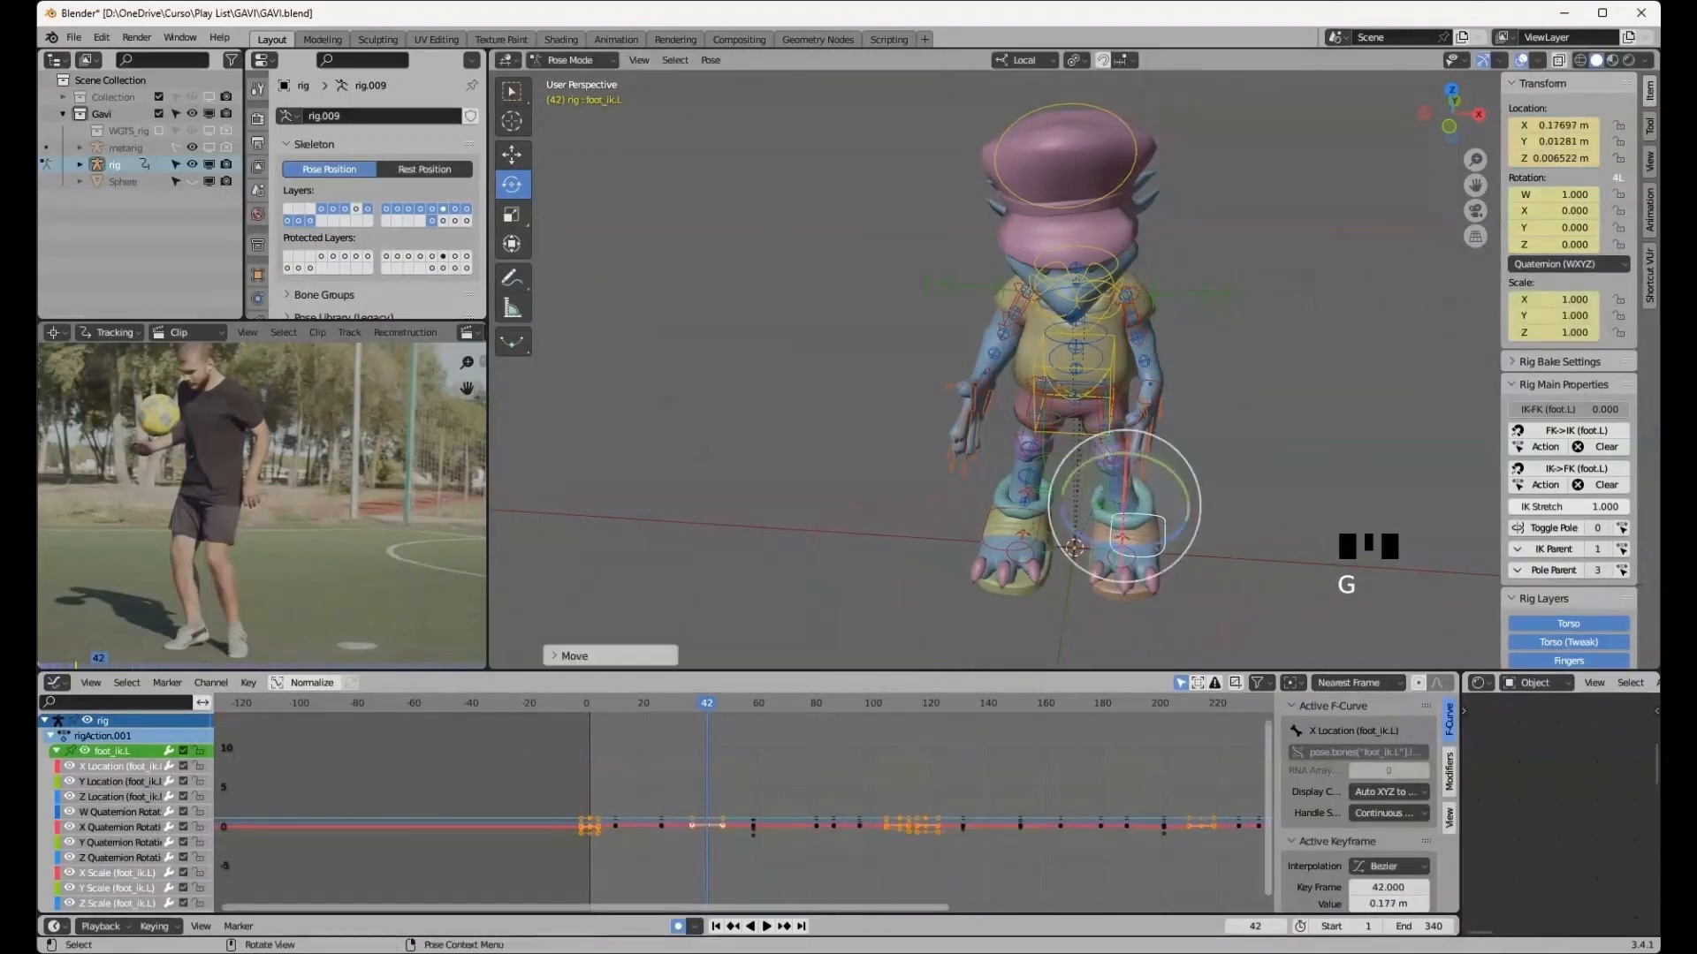
- Rotate both foot IK controls slightly around Z to turn the feet outward
click(995, 543)
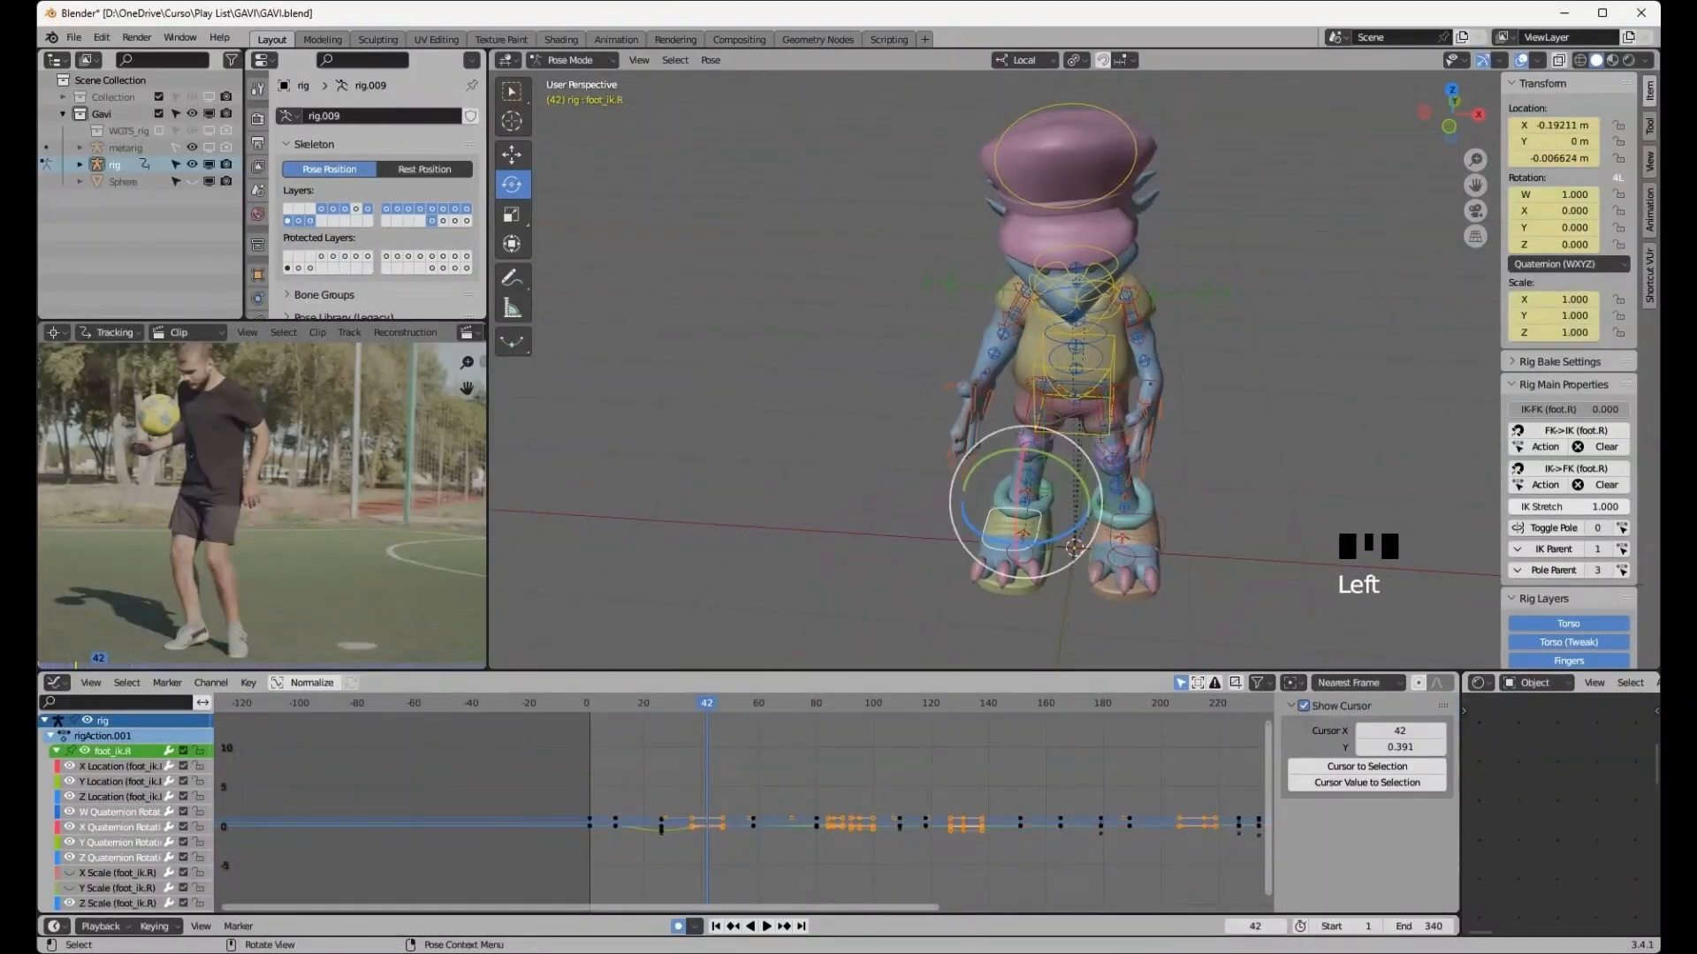
drag(1041, 543, 1016, 550)
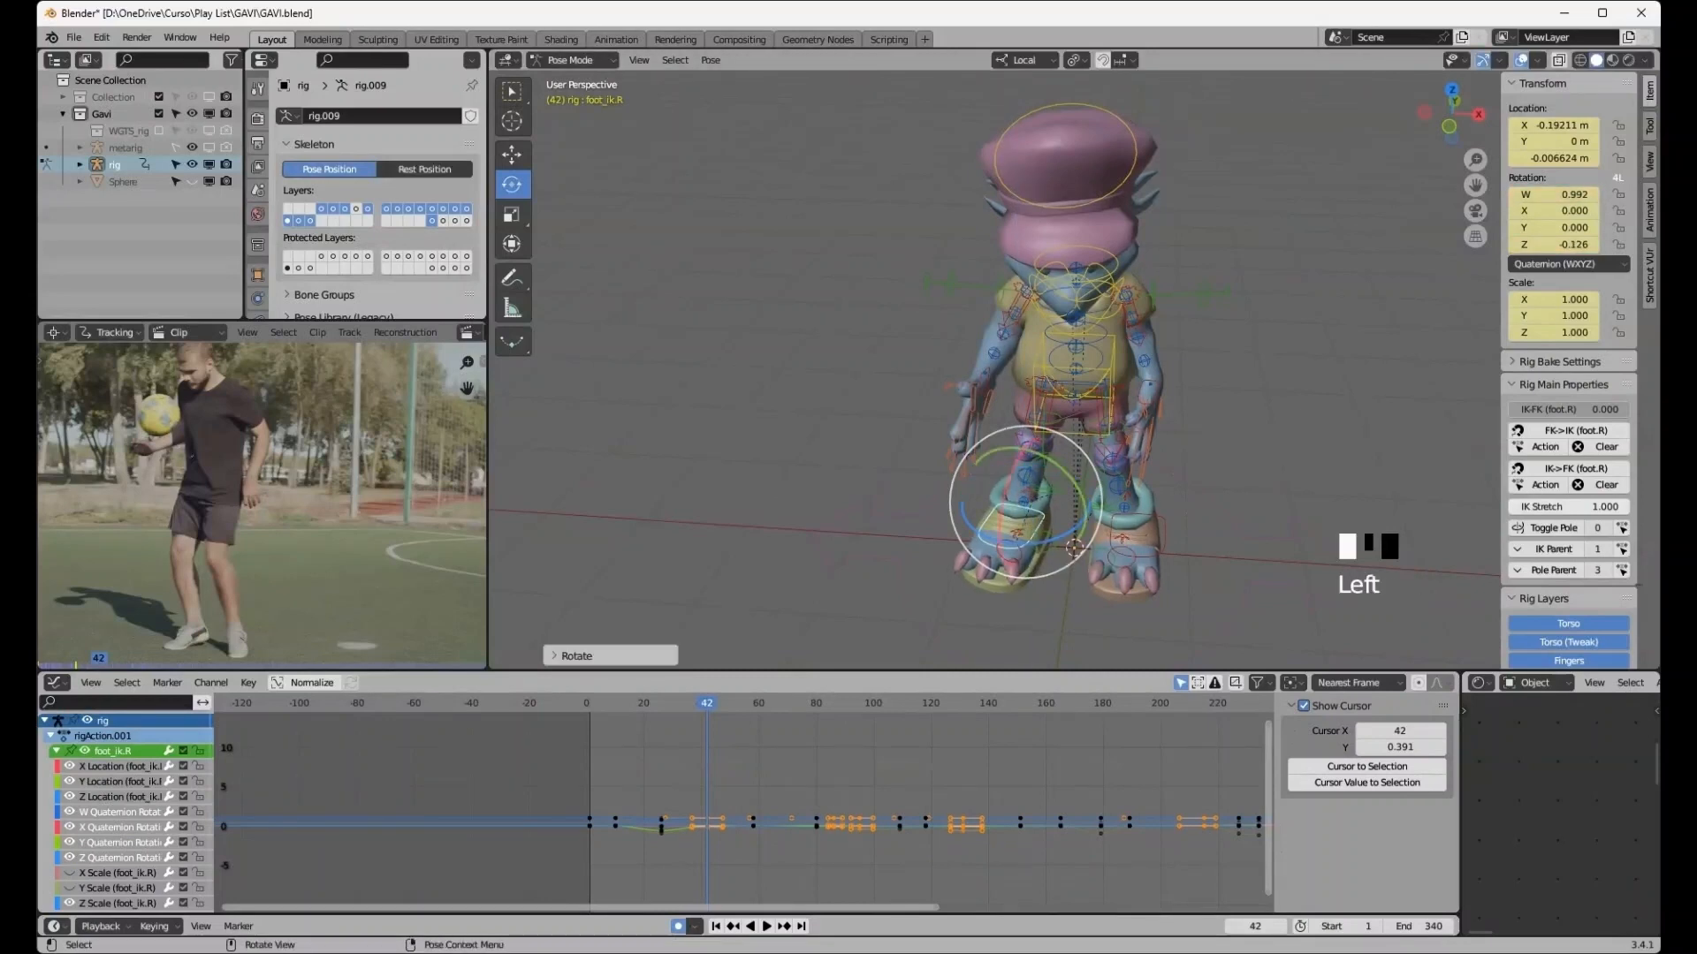
click(1158, 546)
drag(1136, 553, 1117, 550)
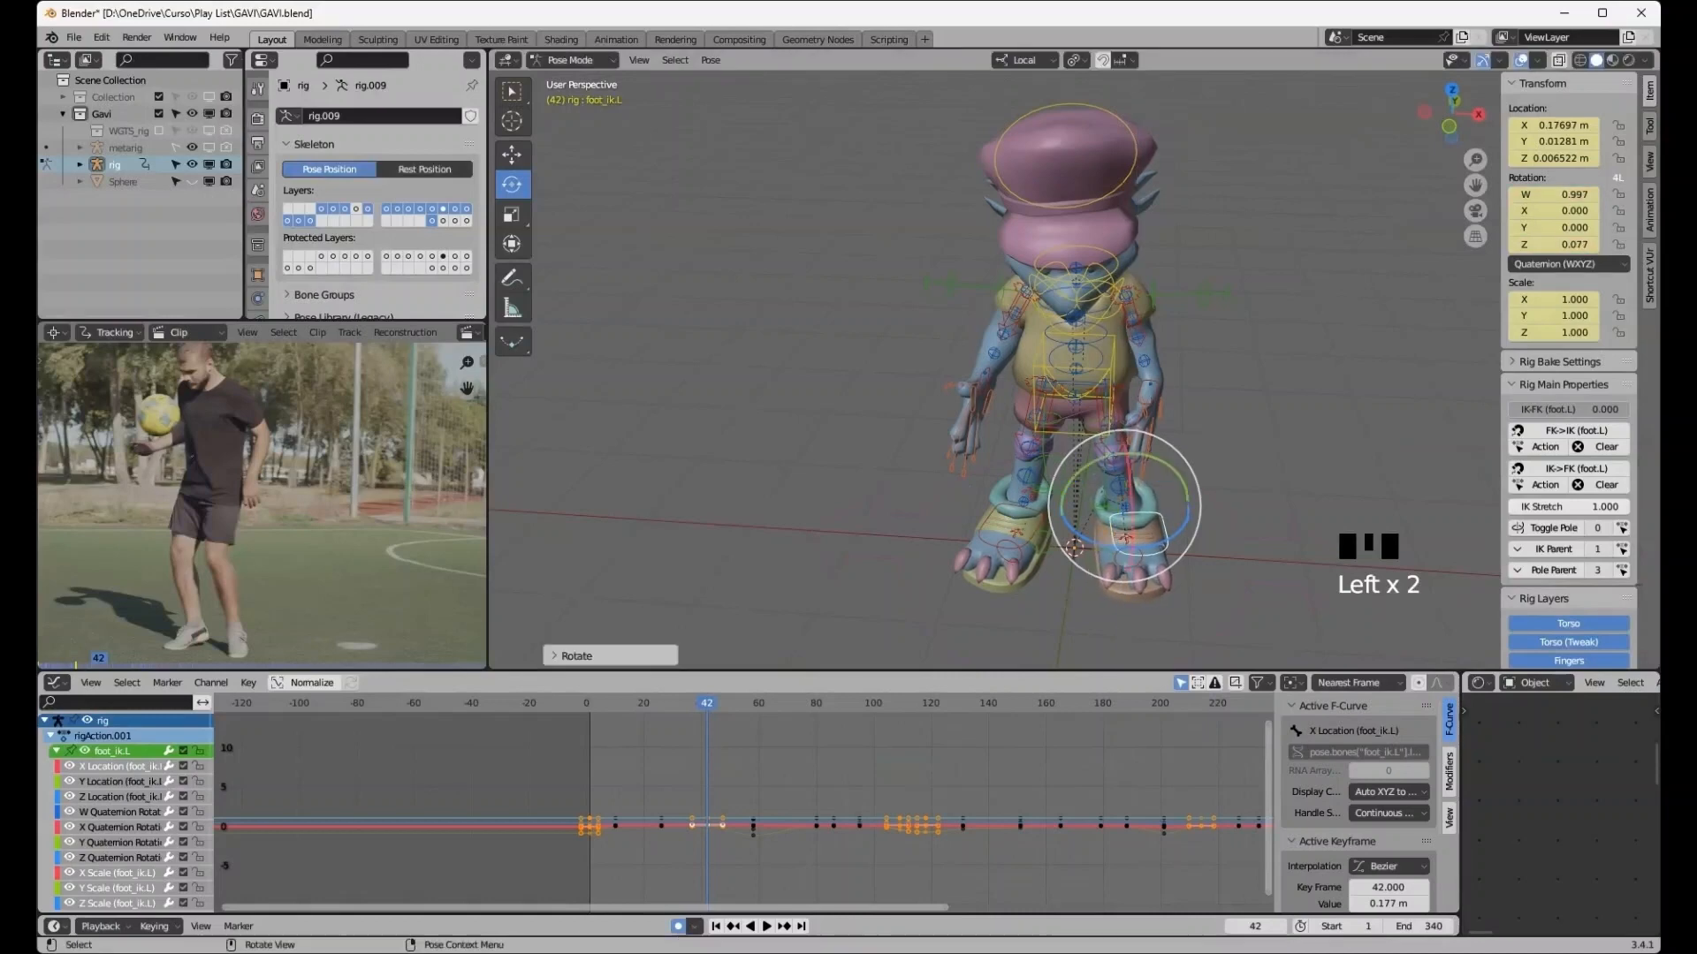
- At frame 58, move the left foot IK control forward and up about 0.15 m to lift the kicking leg
middle_drag(1073, 548, 1074, 605)
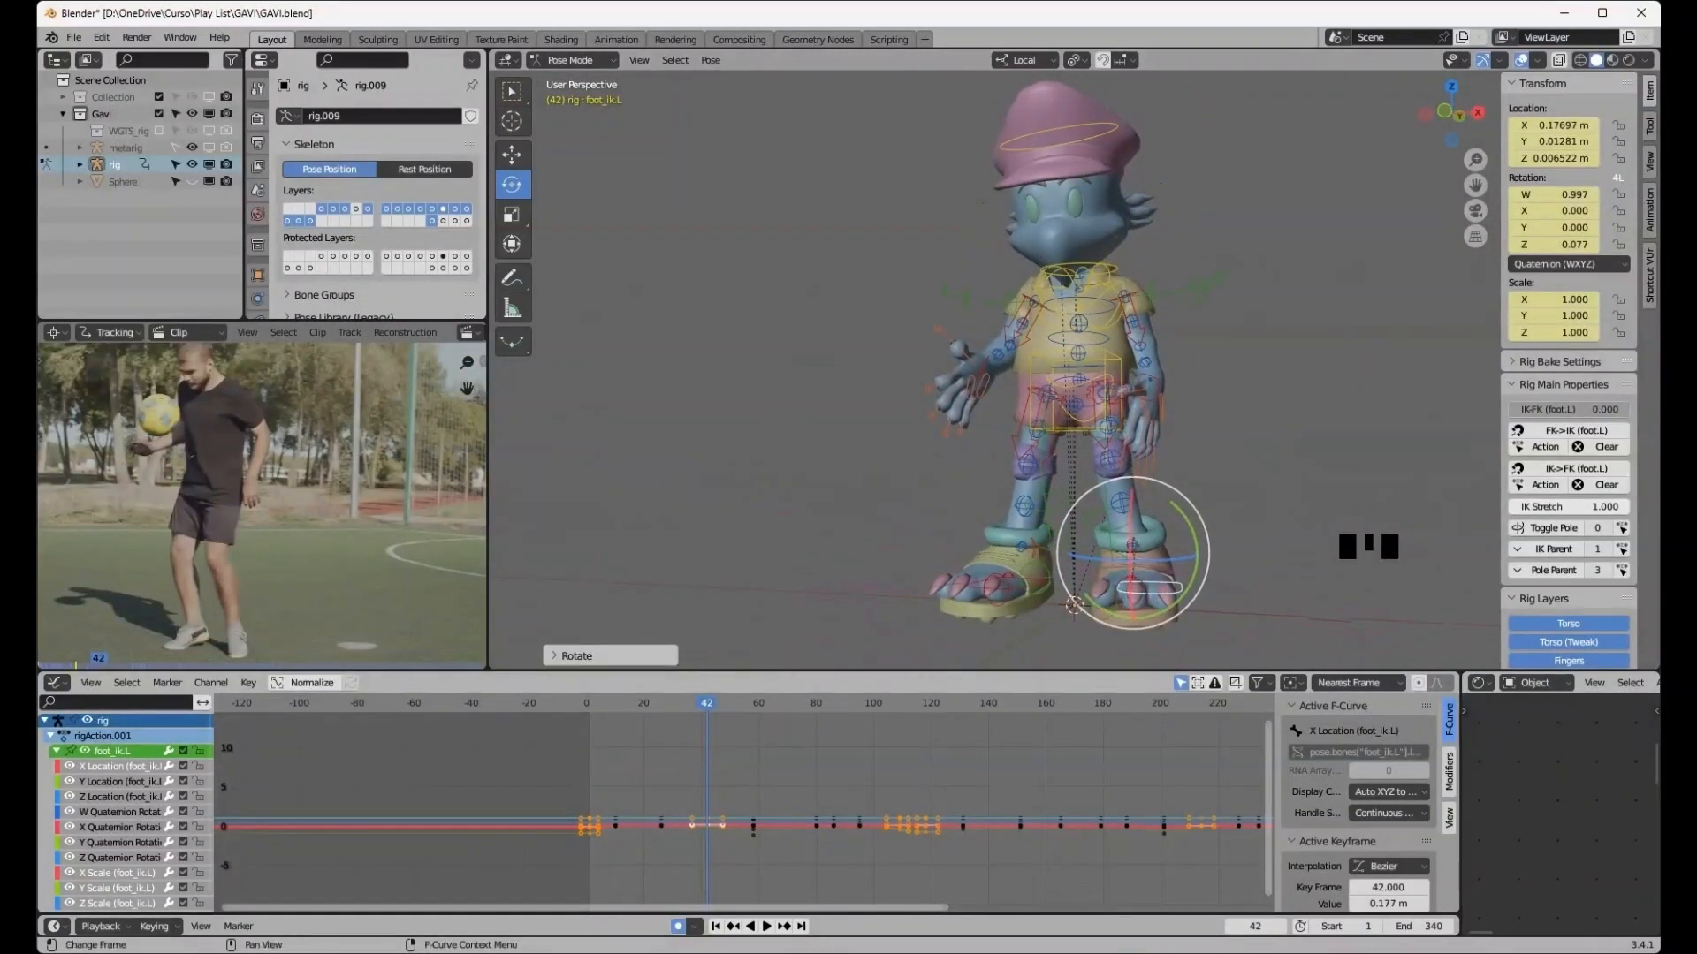
click(783, 926)
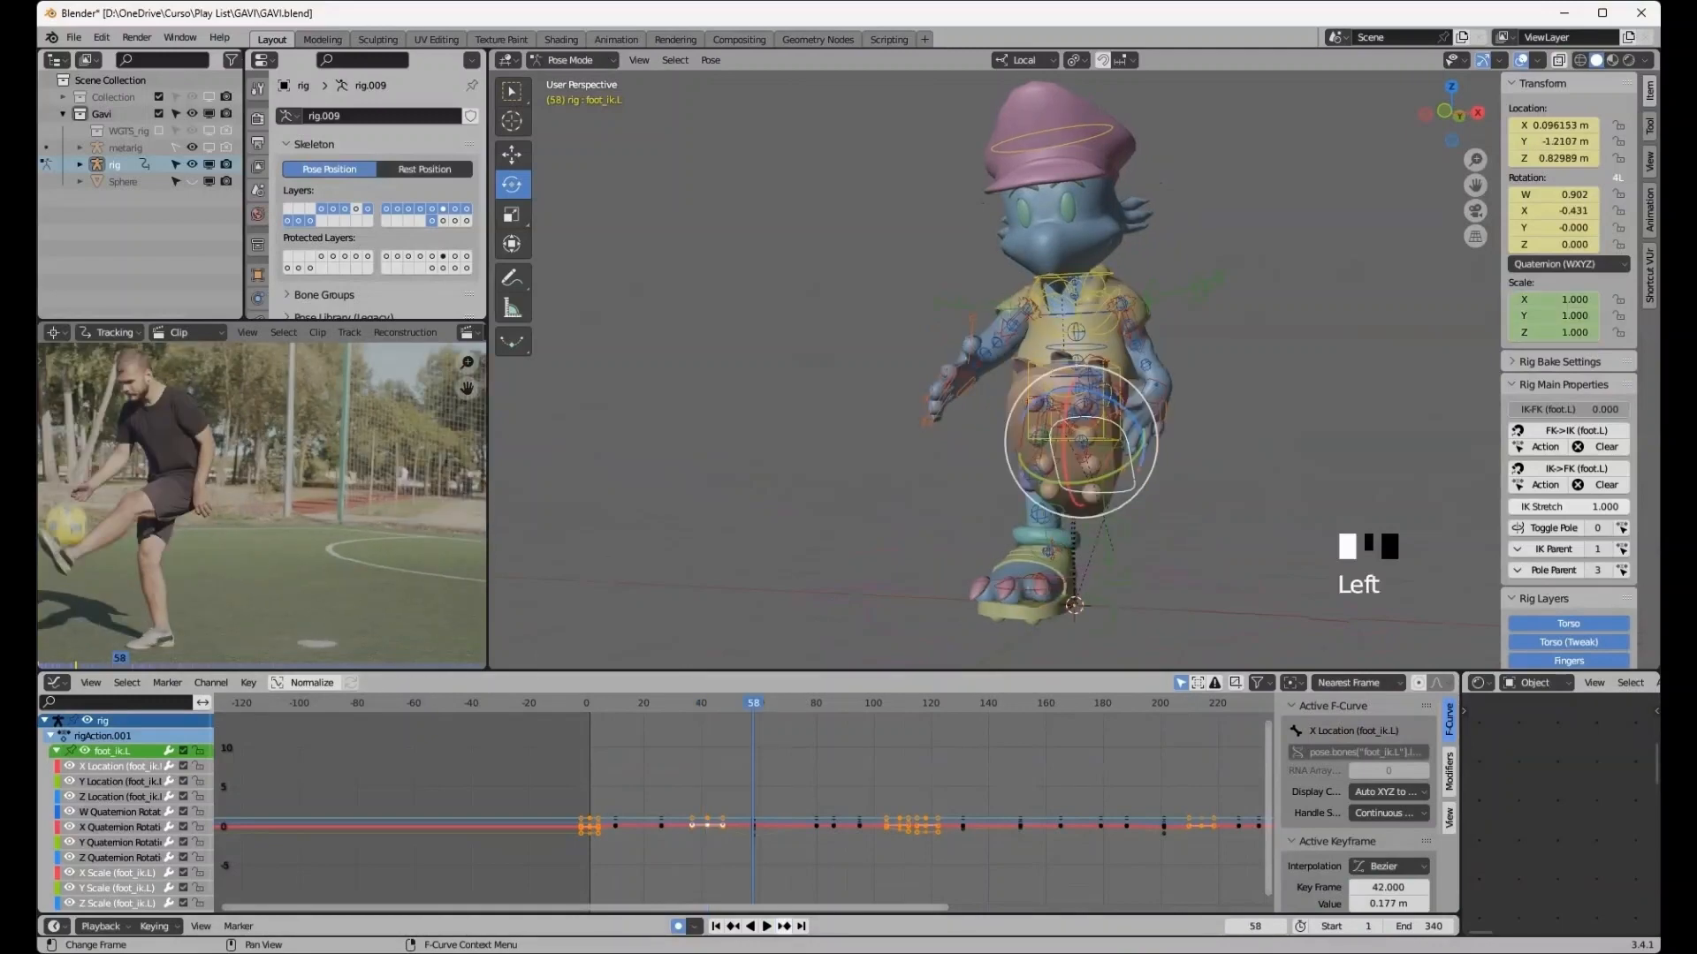
middle_drag(1074, 605, 1074, 601)
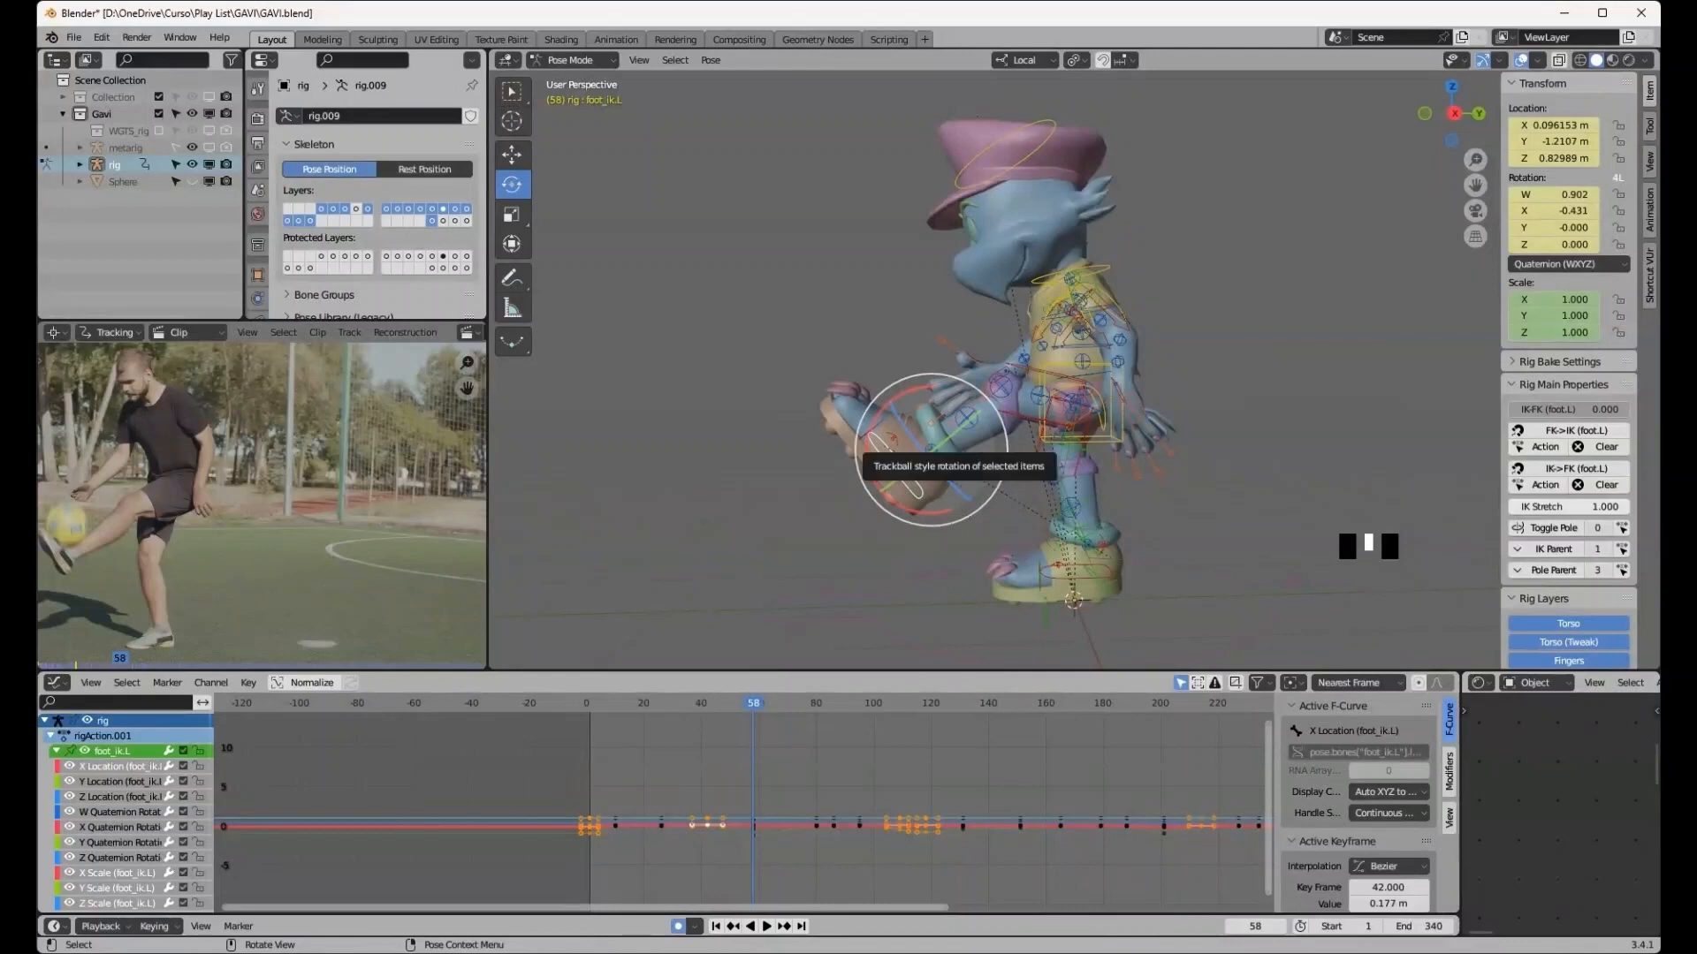
key(g)
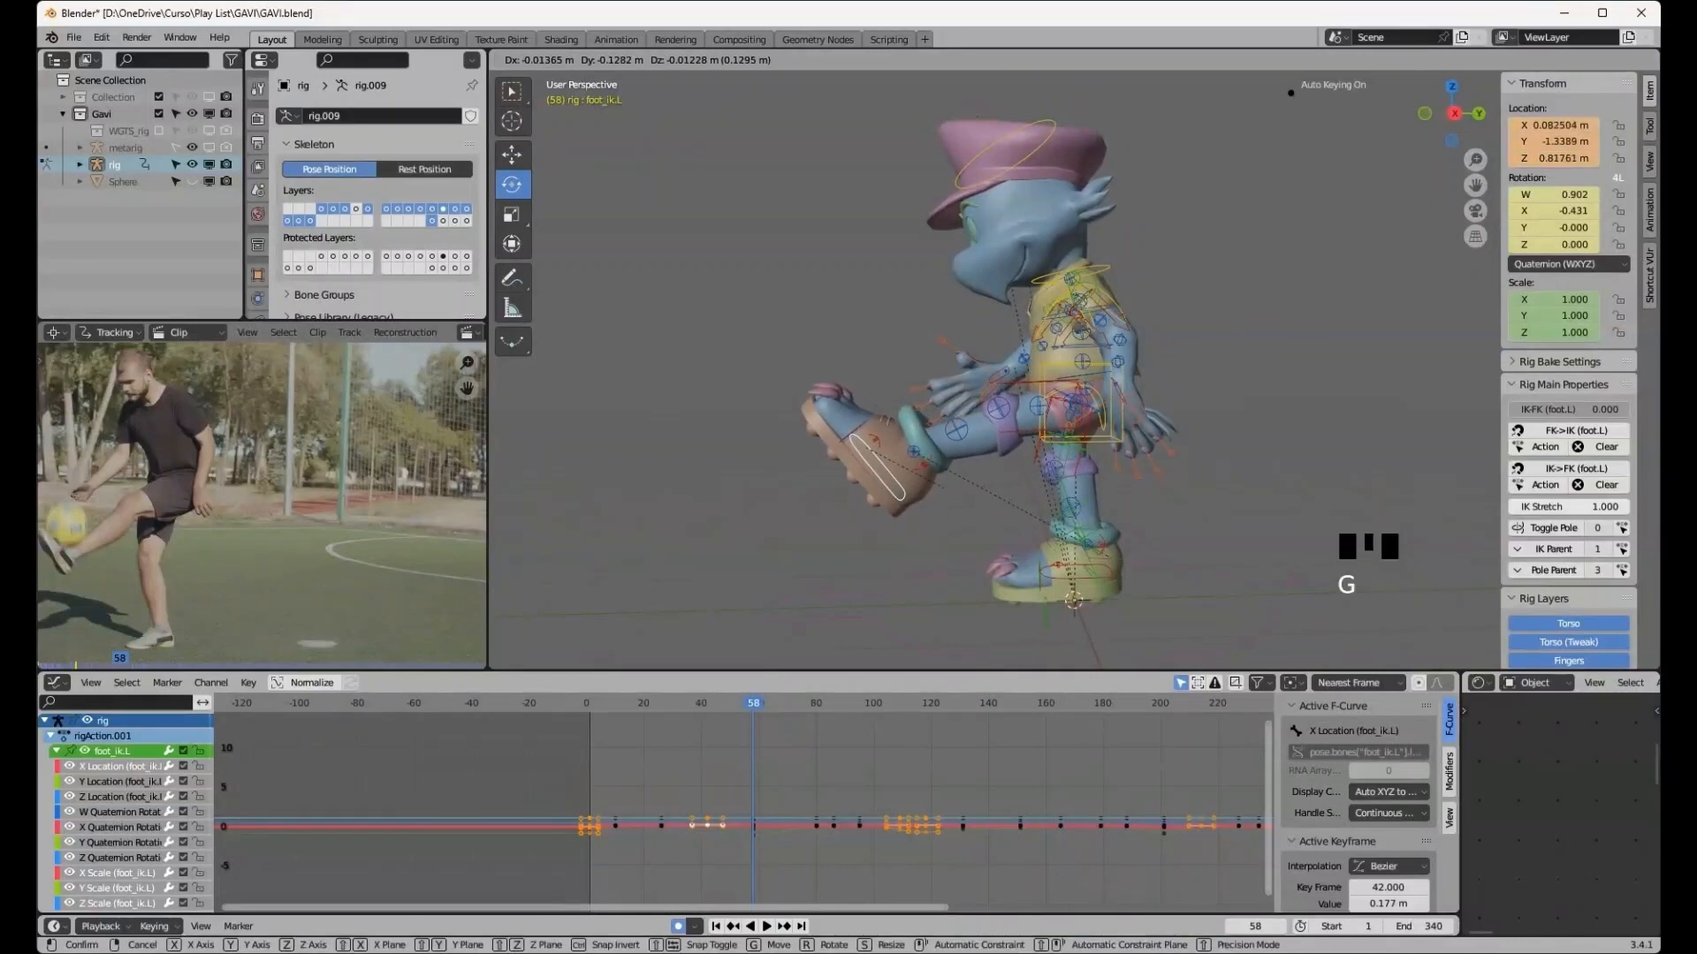
click(911, 447)
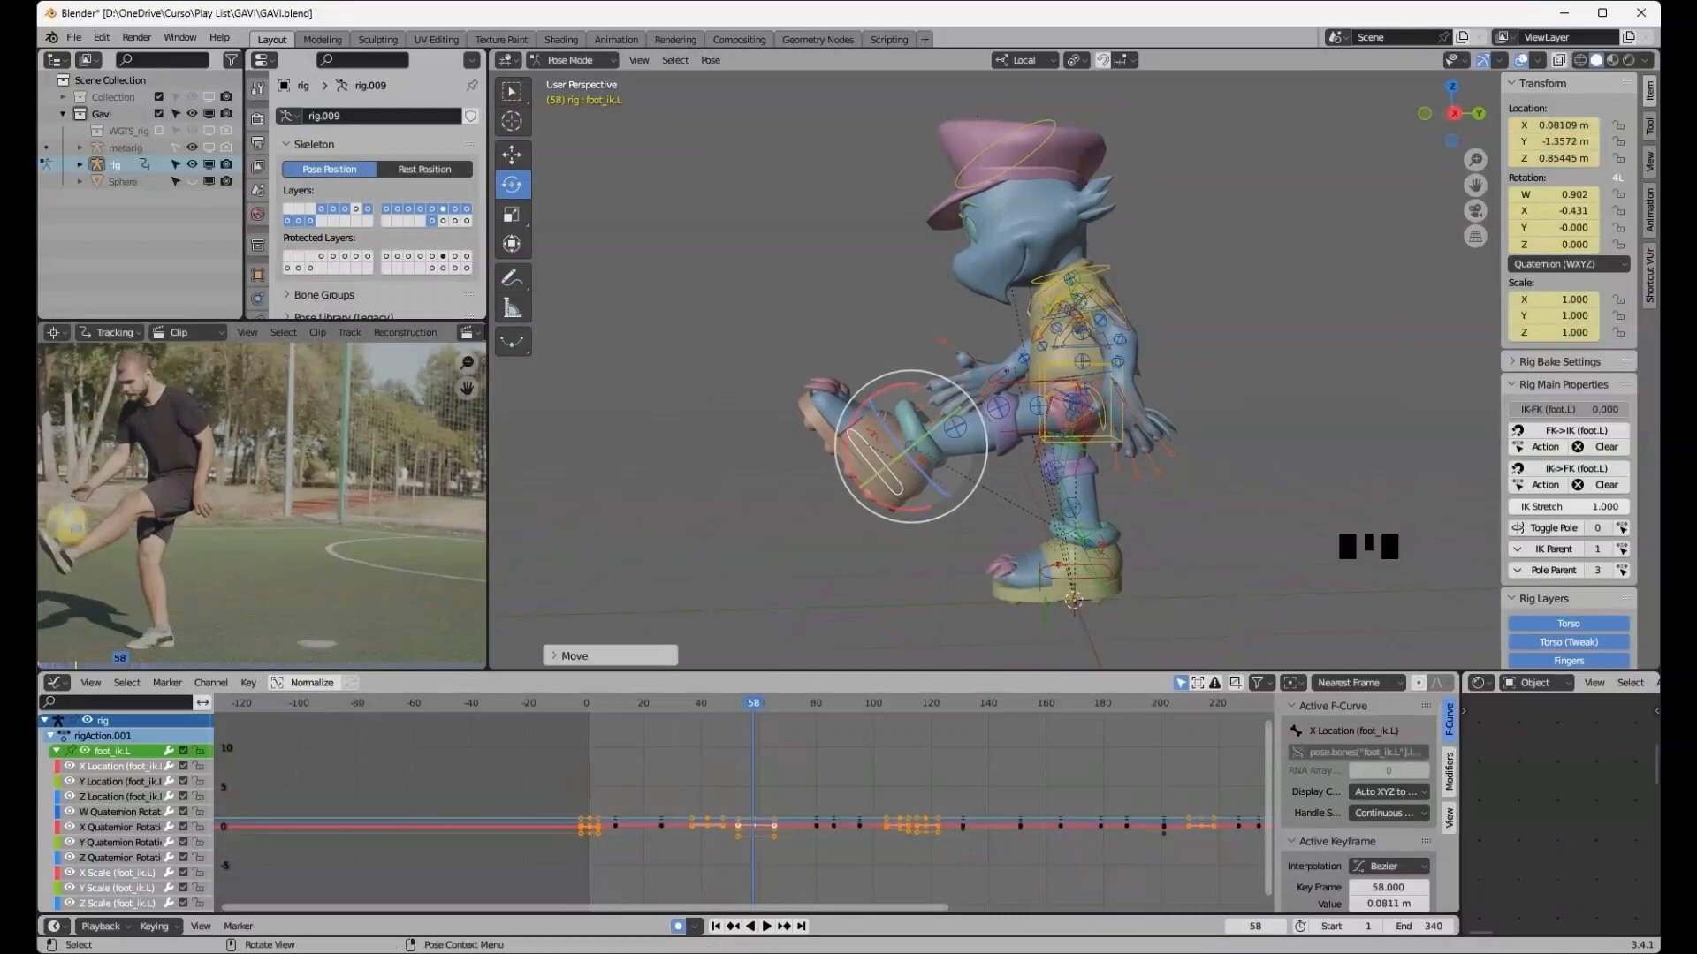
- Select the torso control and lower it about 0.07 m at frame 58
middle_drag(910, 521, 1316, 521)
click(1110, 428)
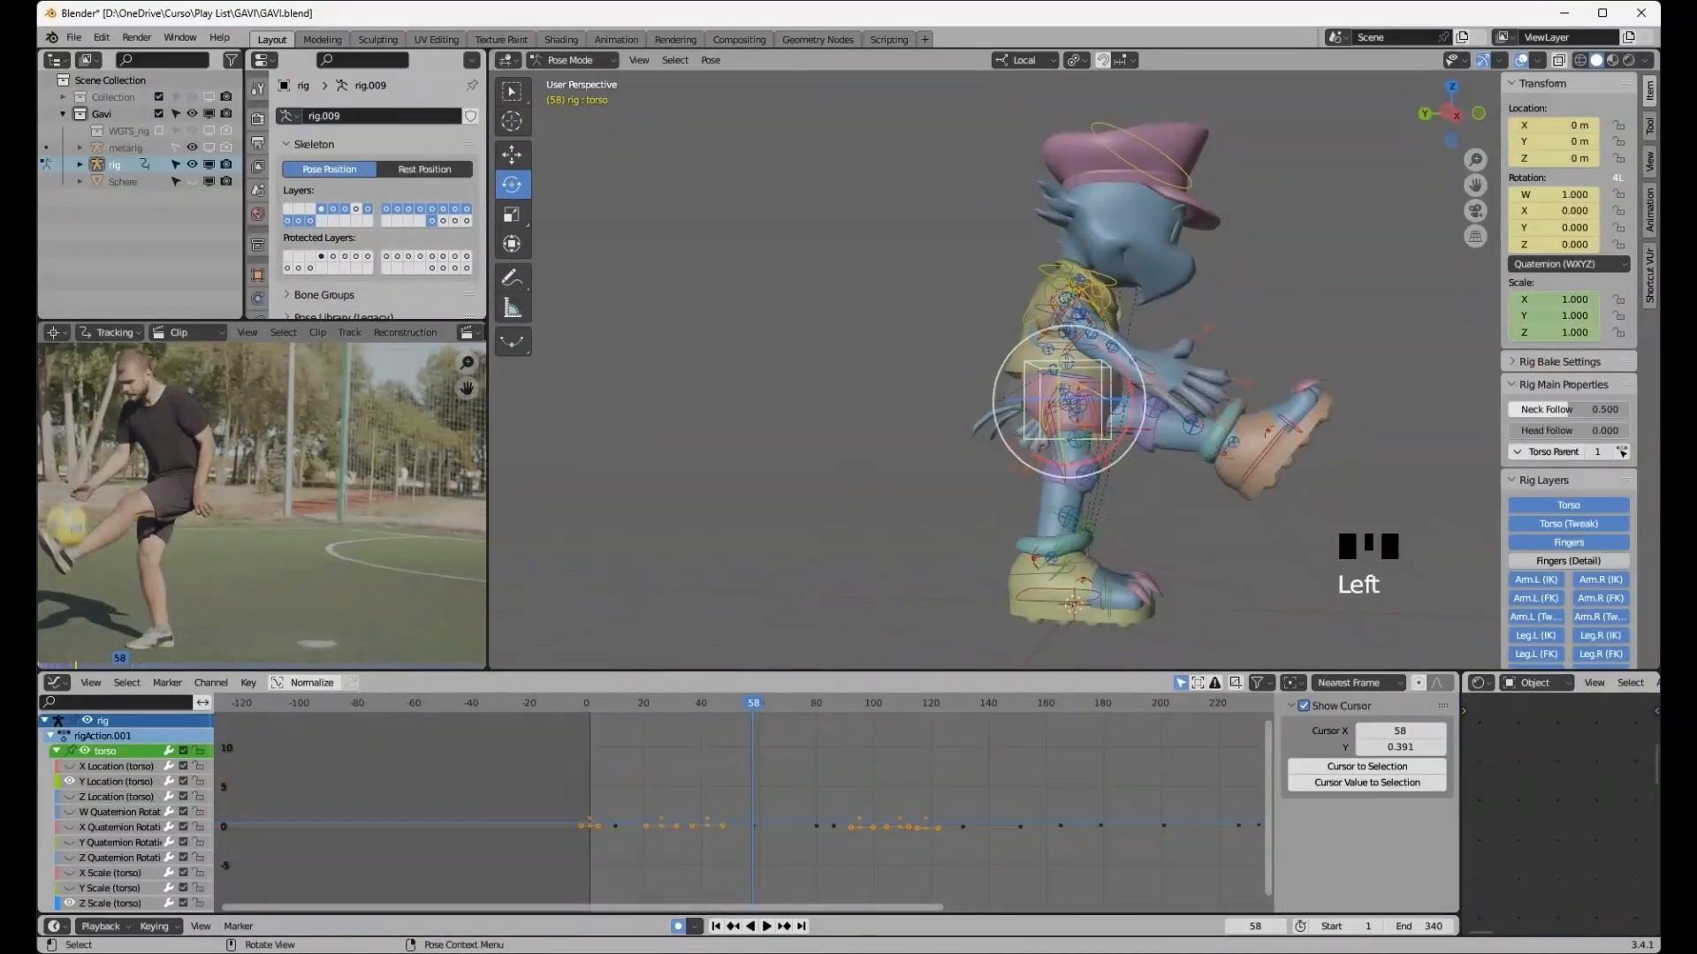
key(g)
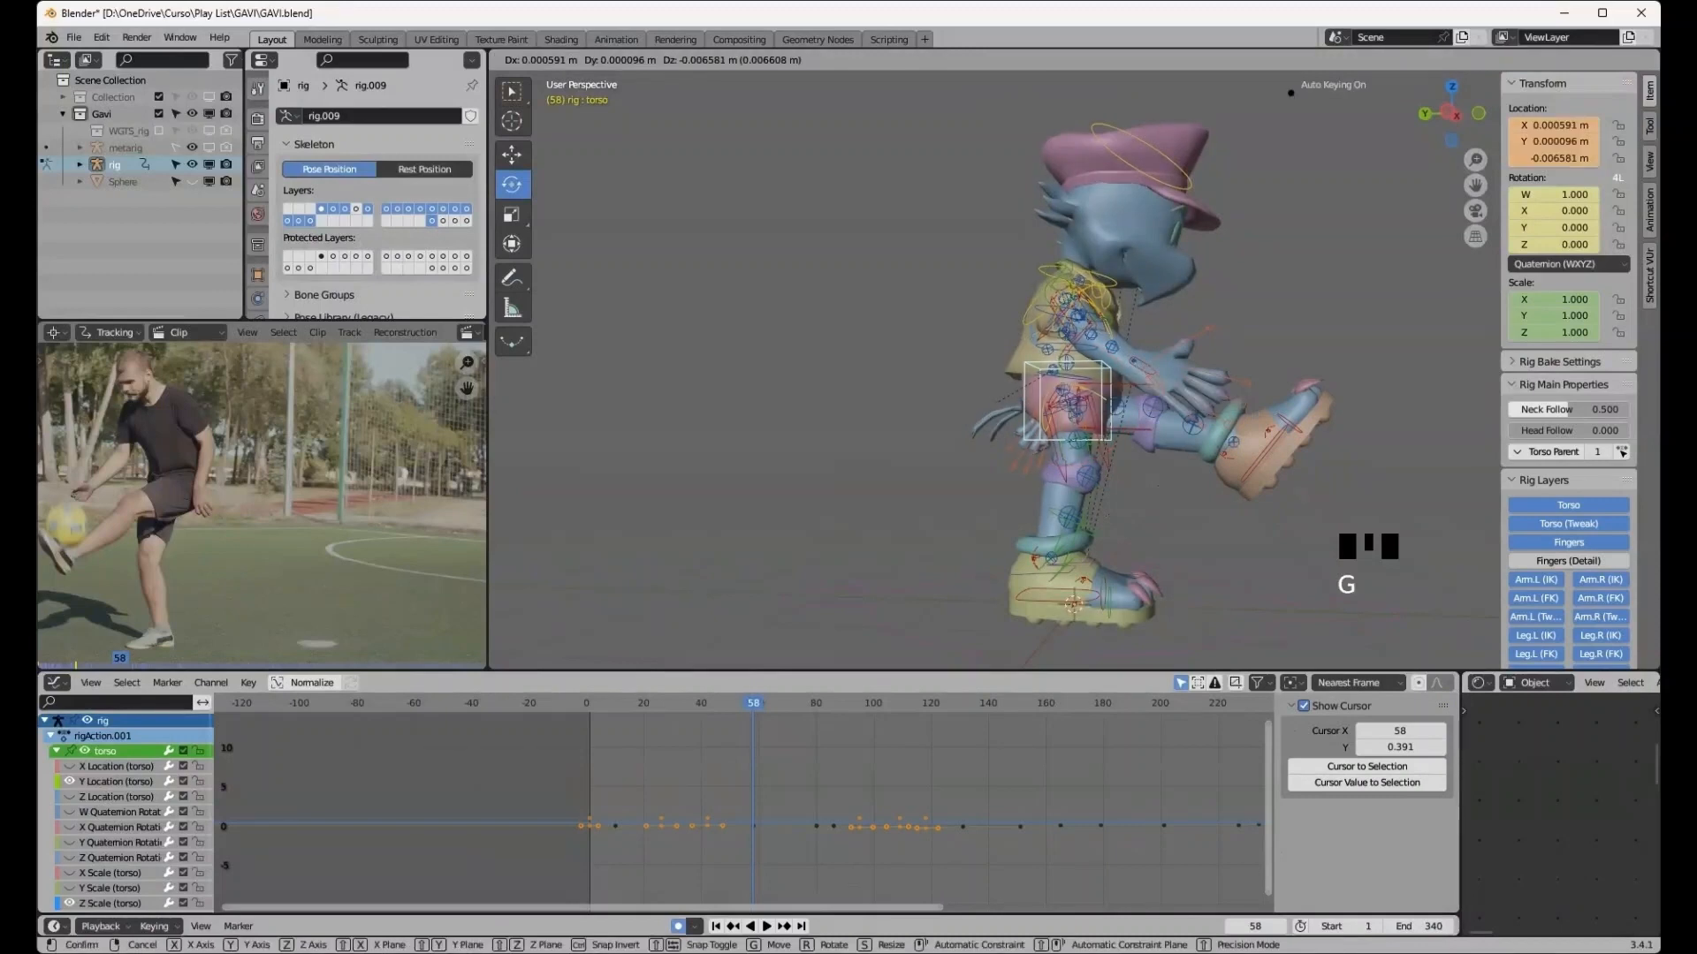
click(1102, 444)
middle_drag(1102, 444, 919, 444)
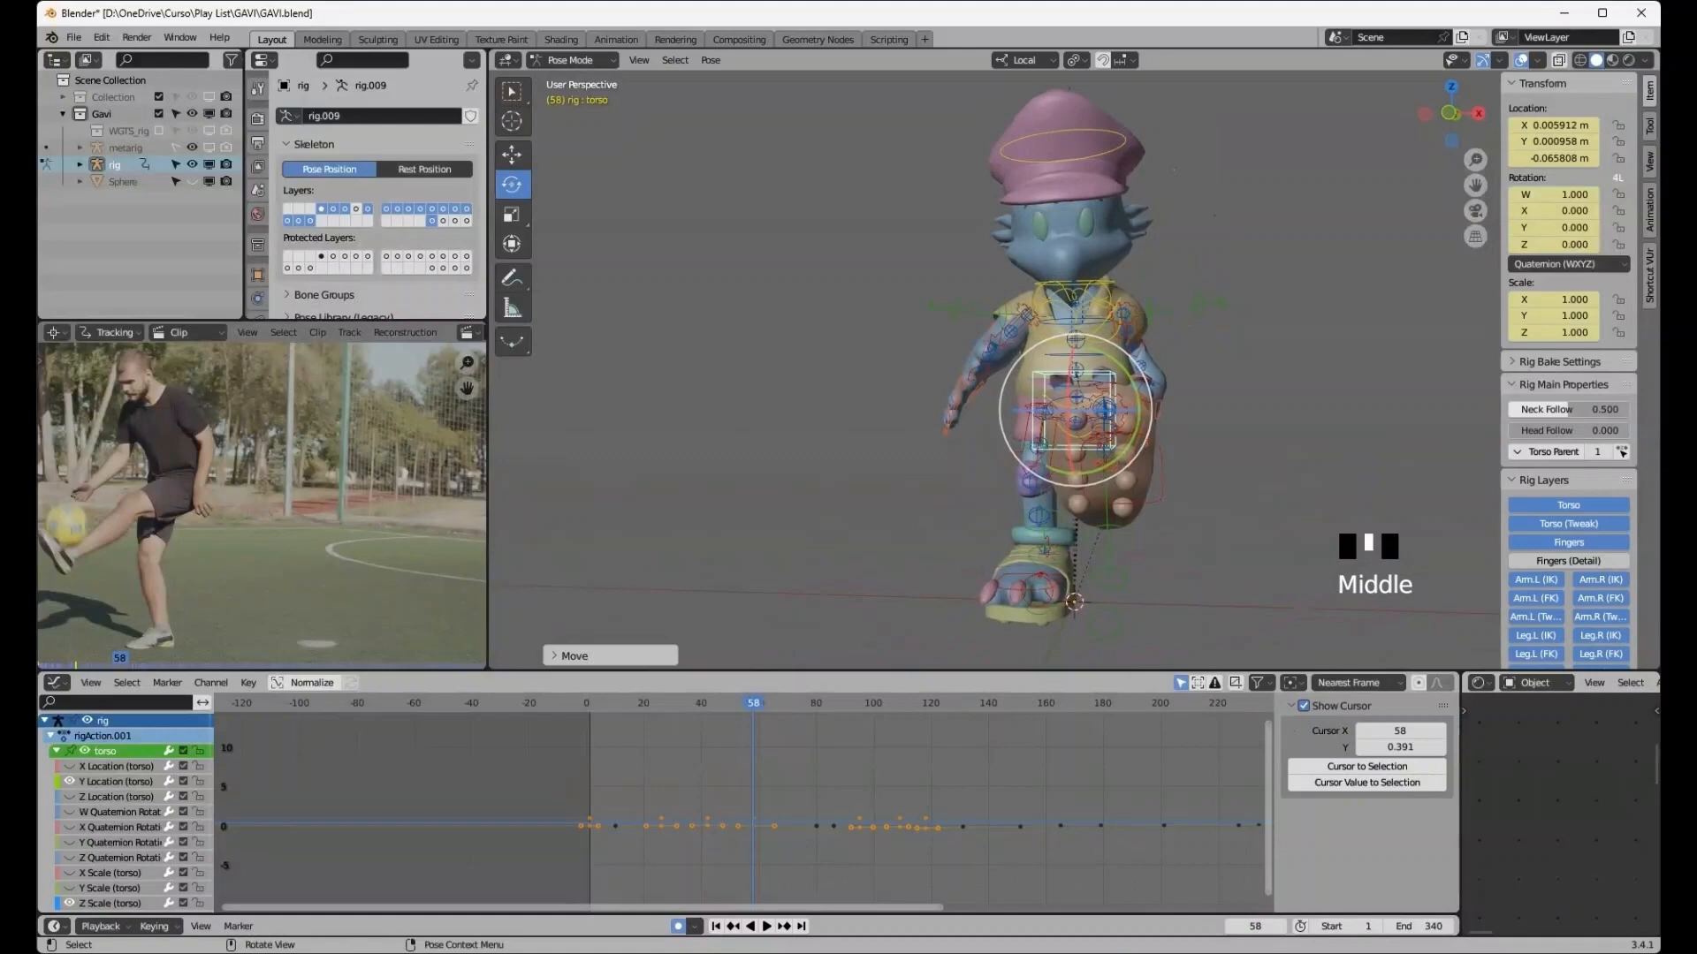
middle_drag(1140, 442, 979, 451)
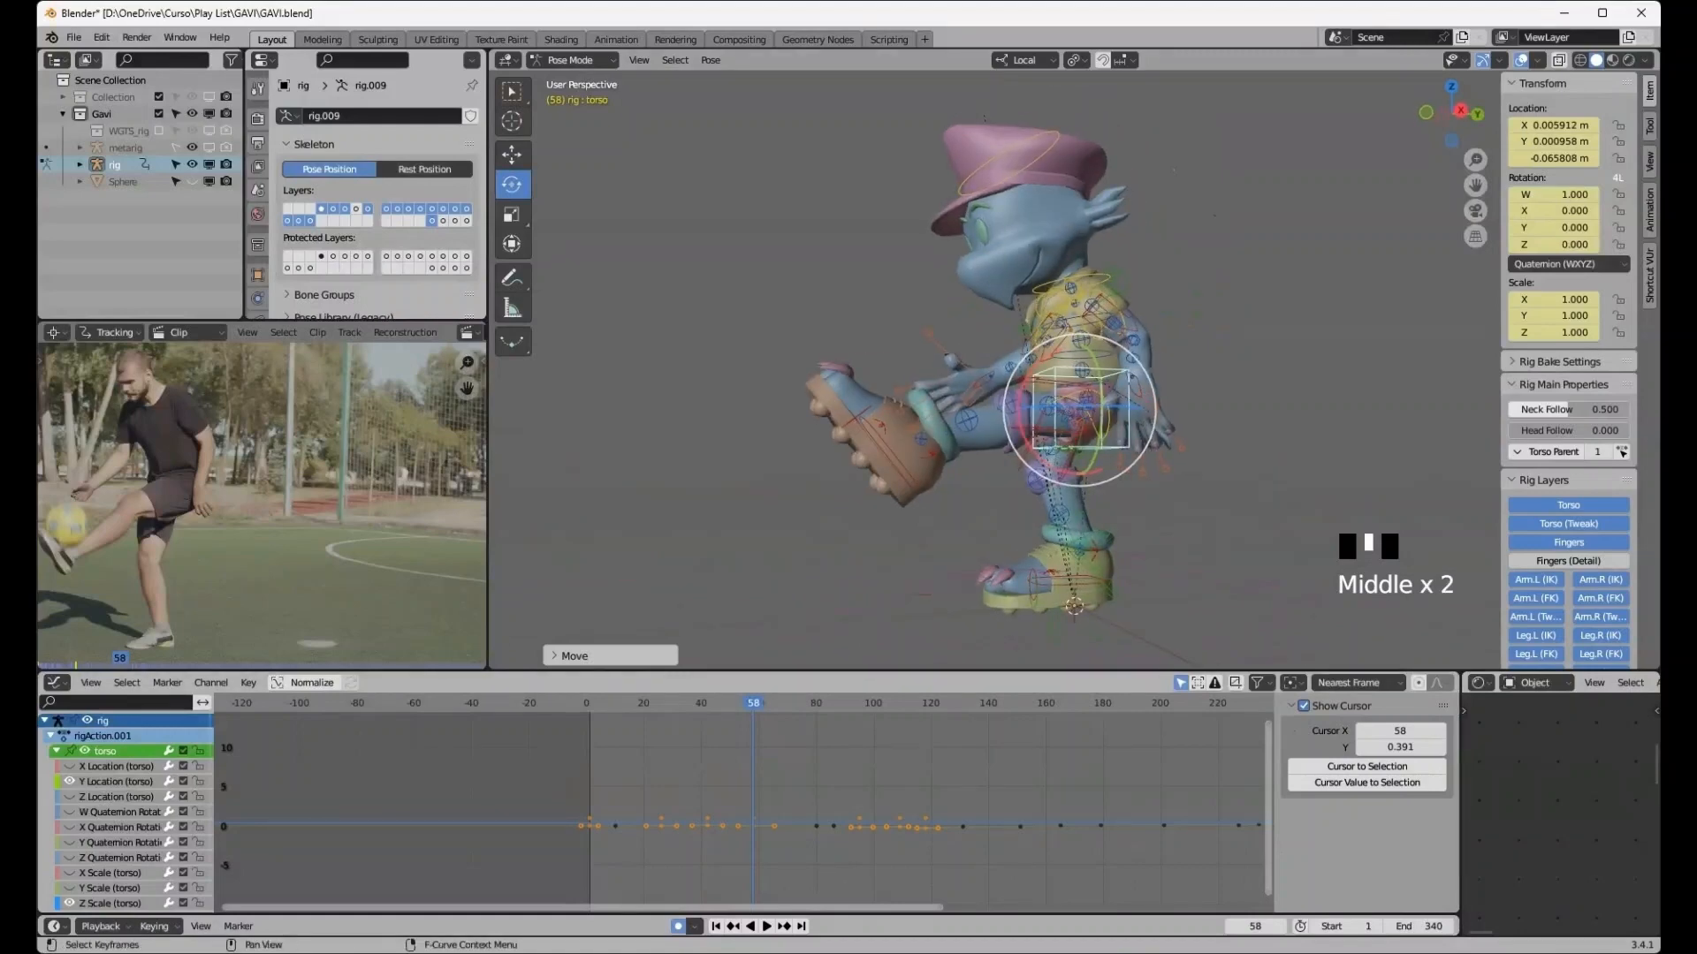
- At frame 80, select the right foot heel IK control and rotate it about 9.9° on X
click(784, 926)
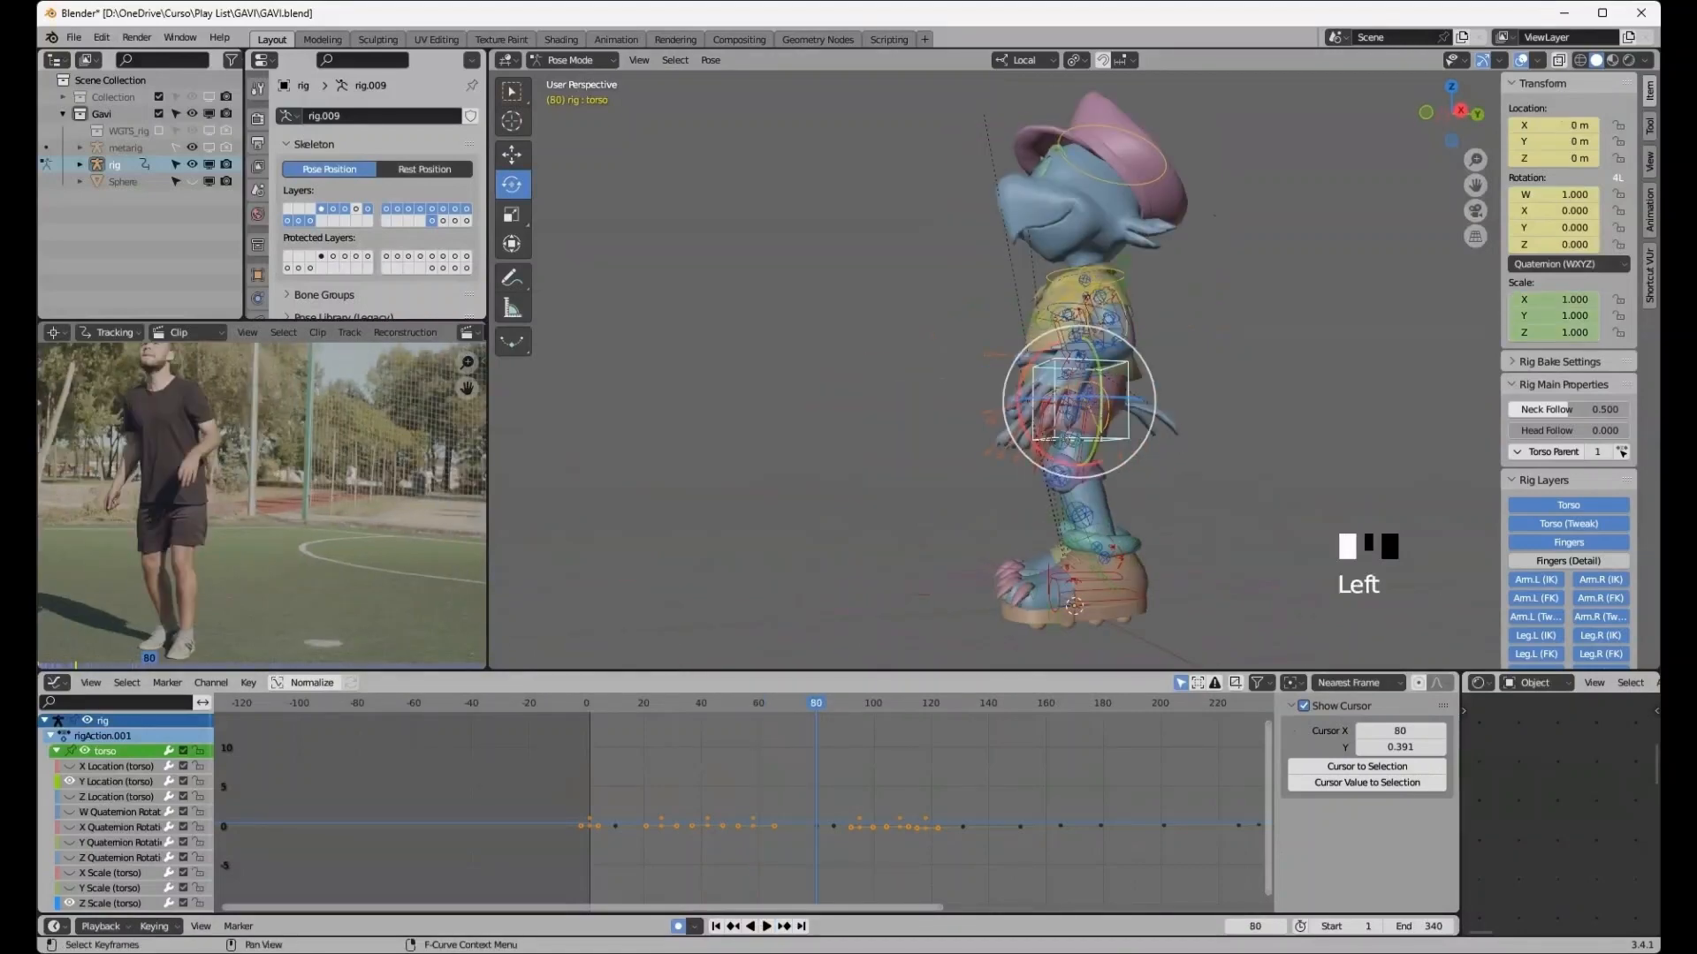
scroll(994, 367, up, 2)
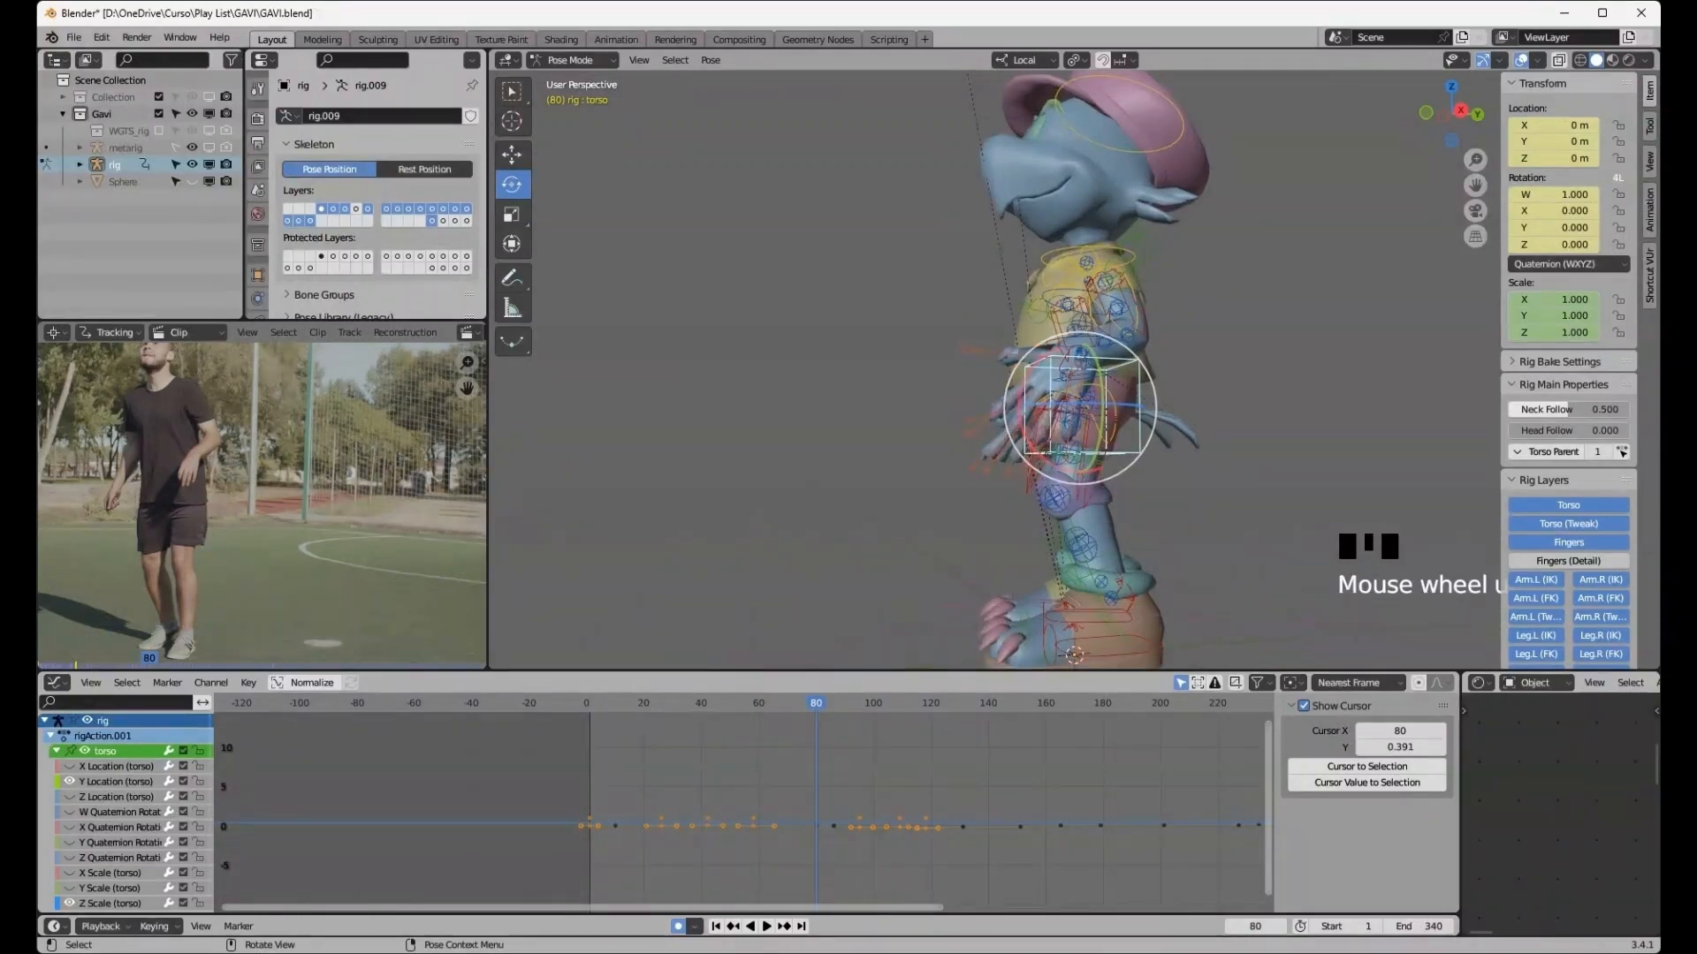
middle_drag(989, 388, 1129, 418)
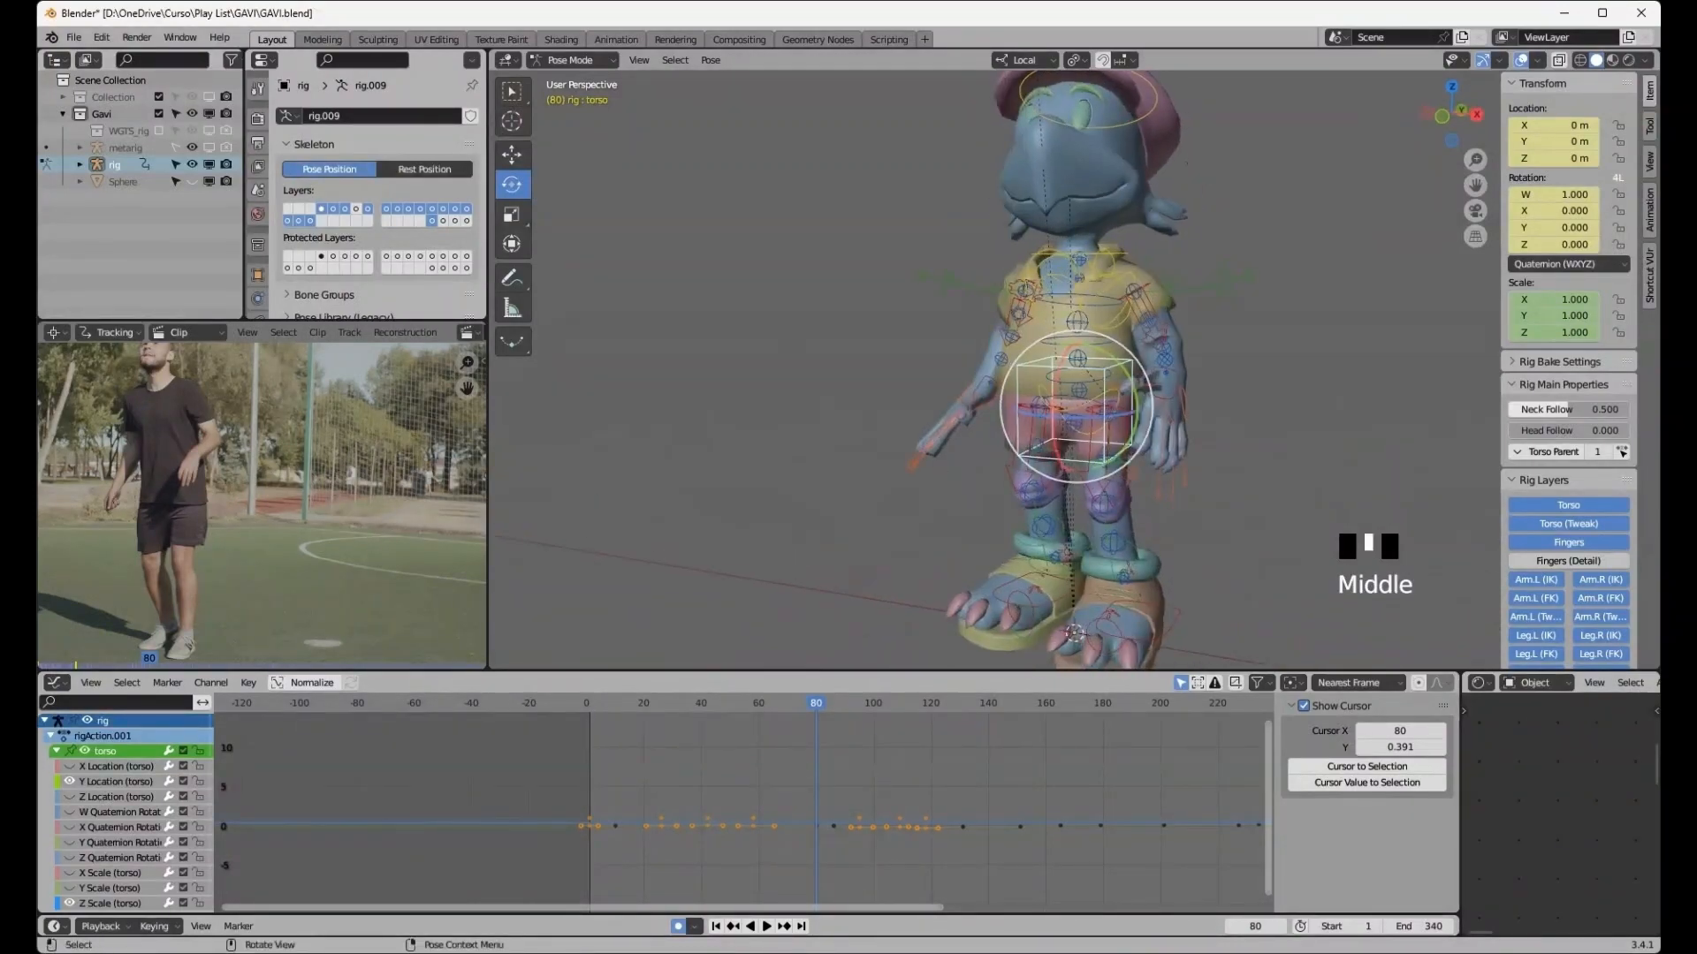
scroll(1129, 417, down, 1)
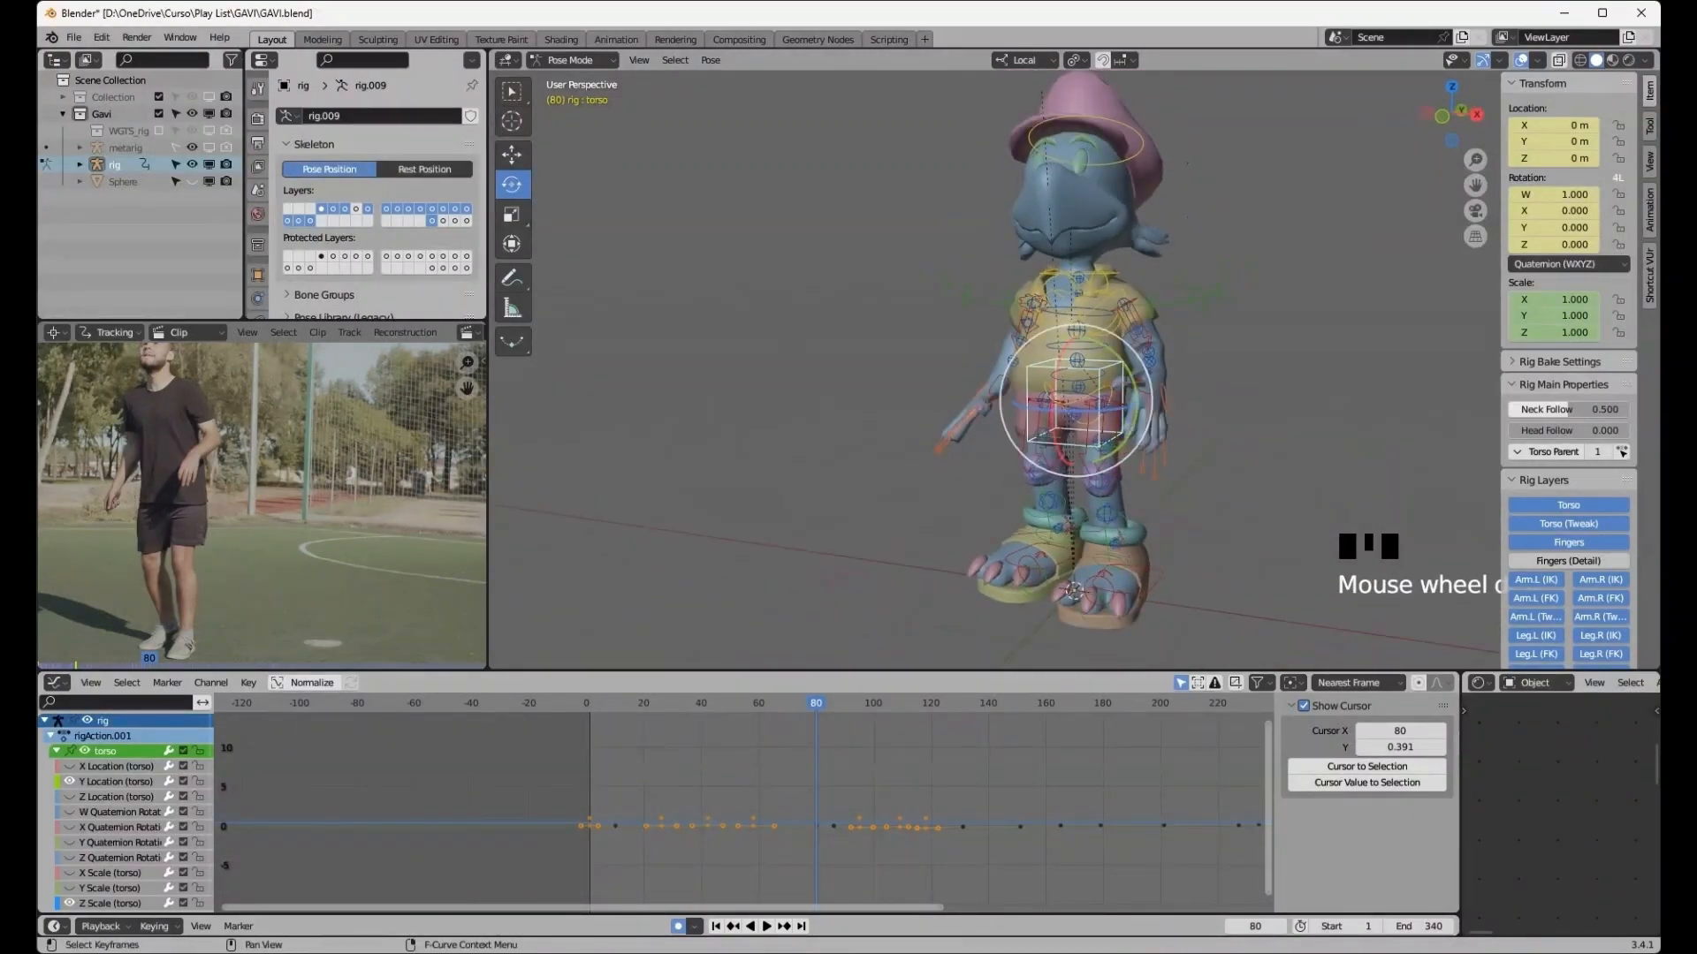
middle_drag(910, 416, 1140, 398)
drag(1133, 395, 1134, 395)
click(1052, 599)
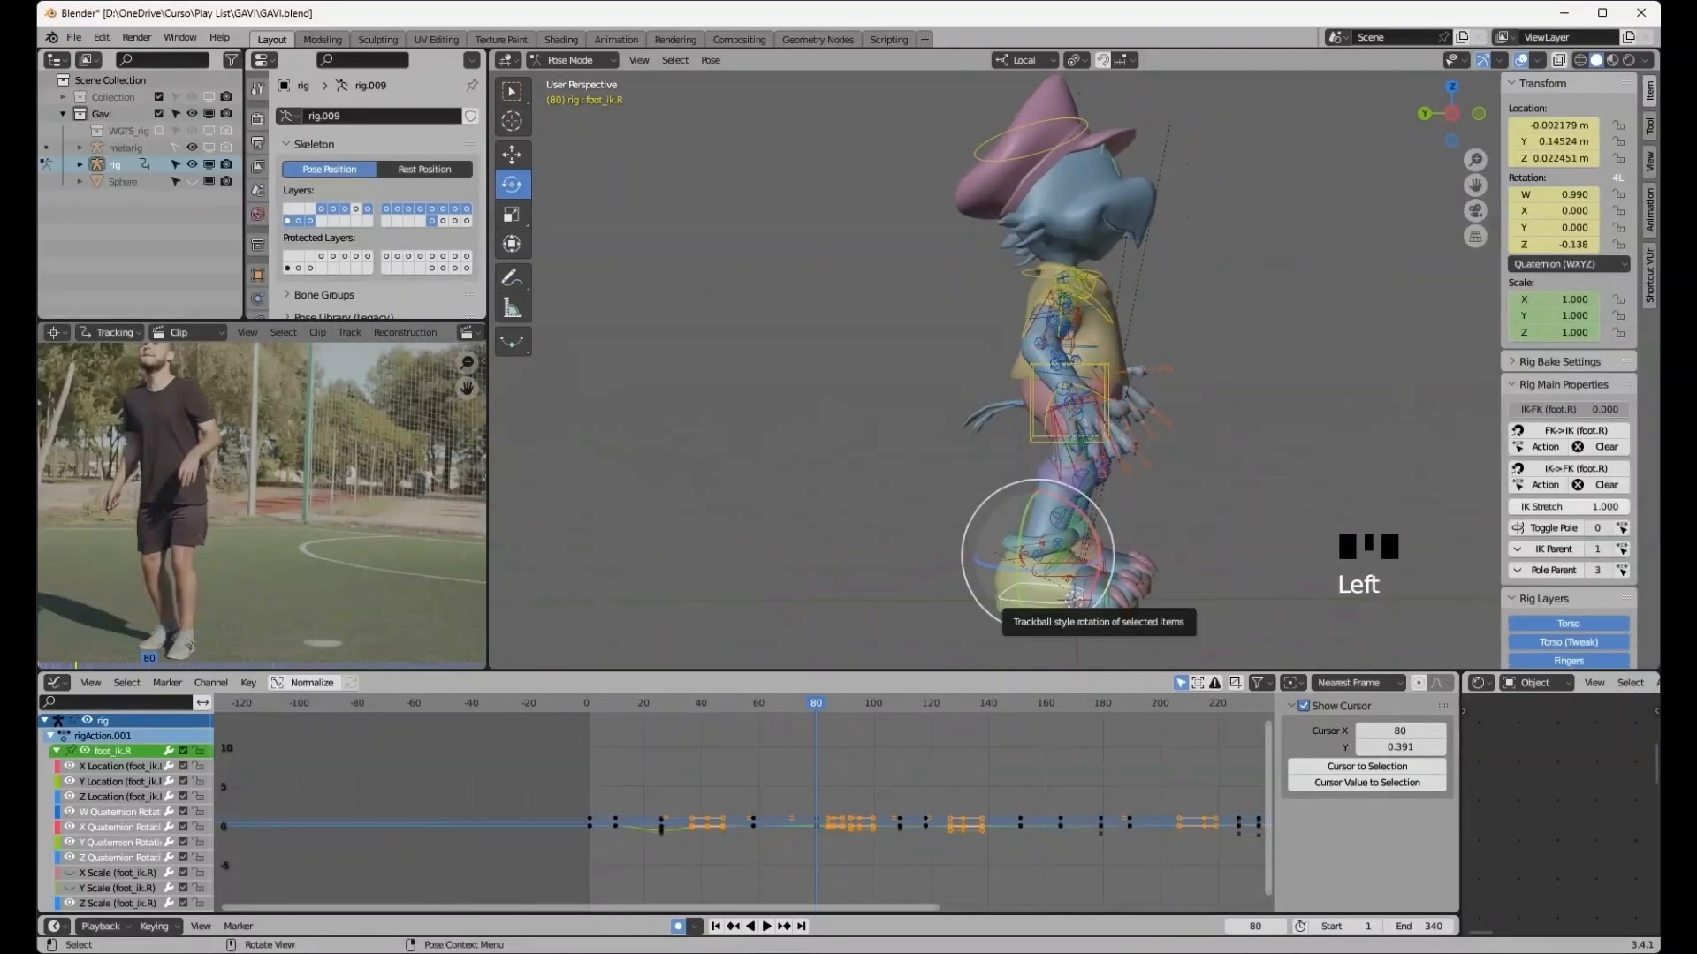
click(999, 609)
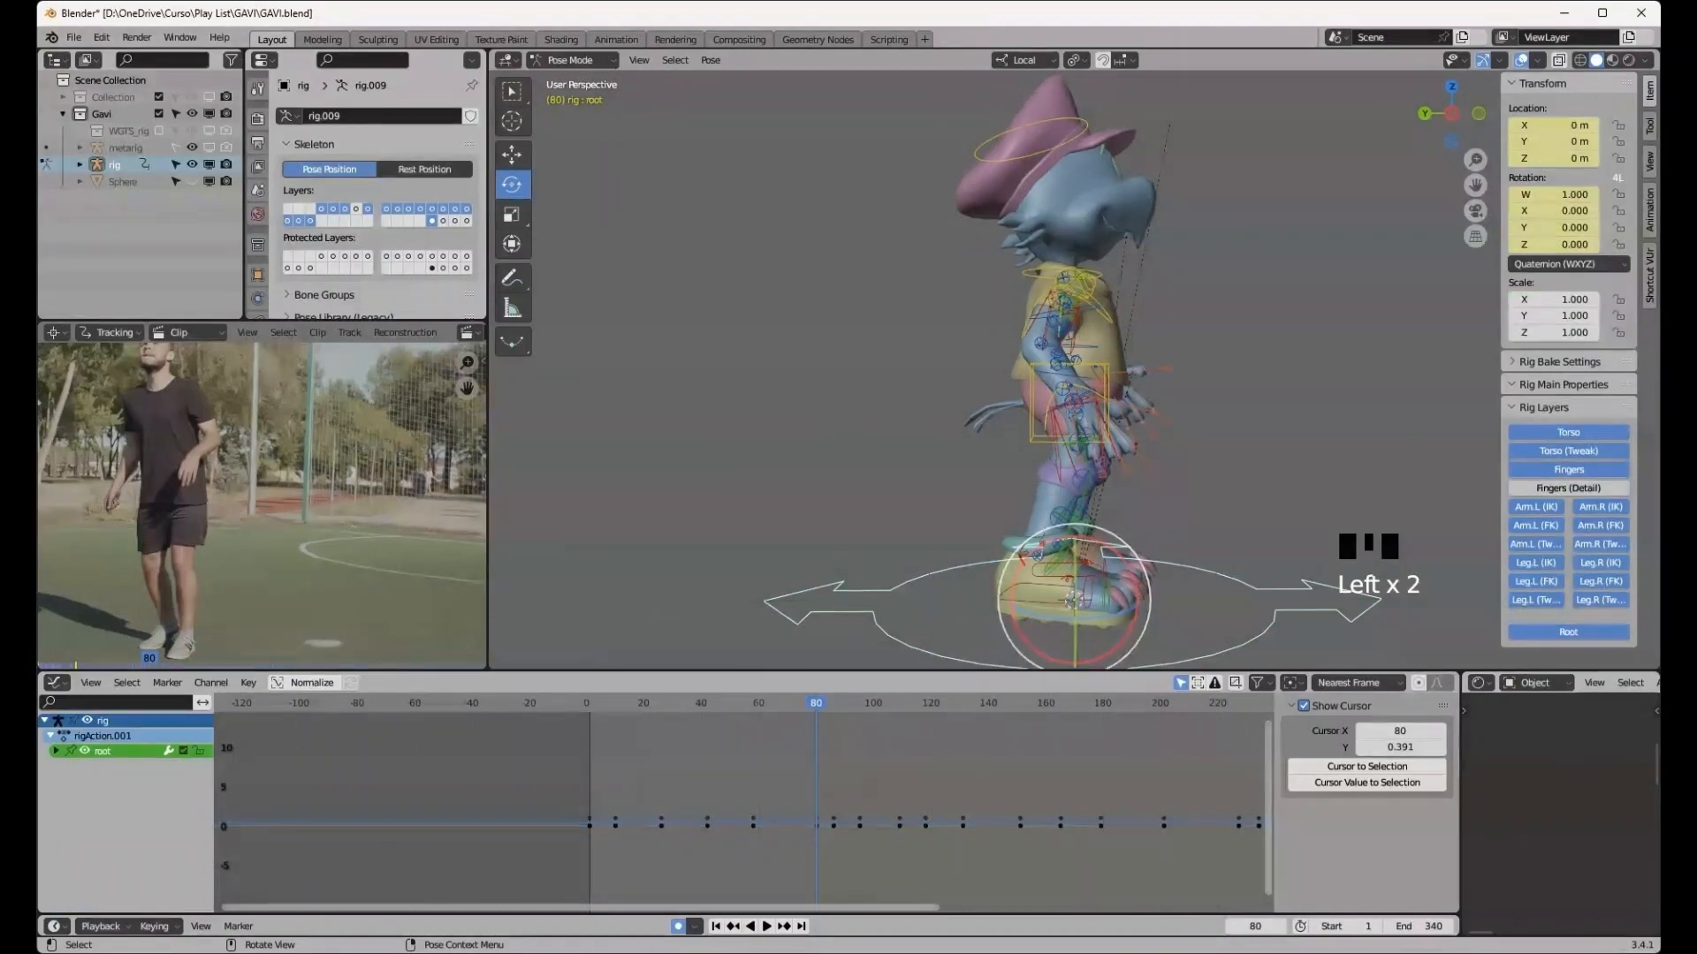
middle_drag(980, 566, 1184, 575)
click(1078, 590)
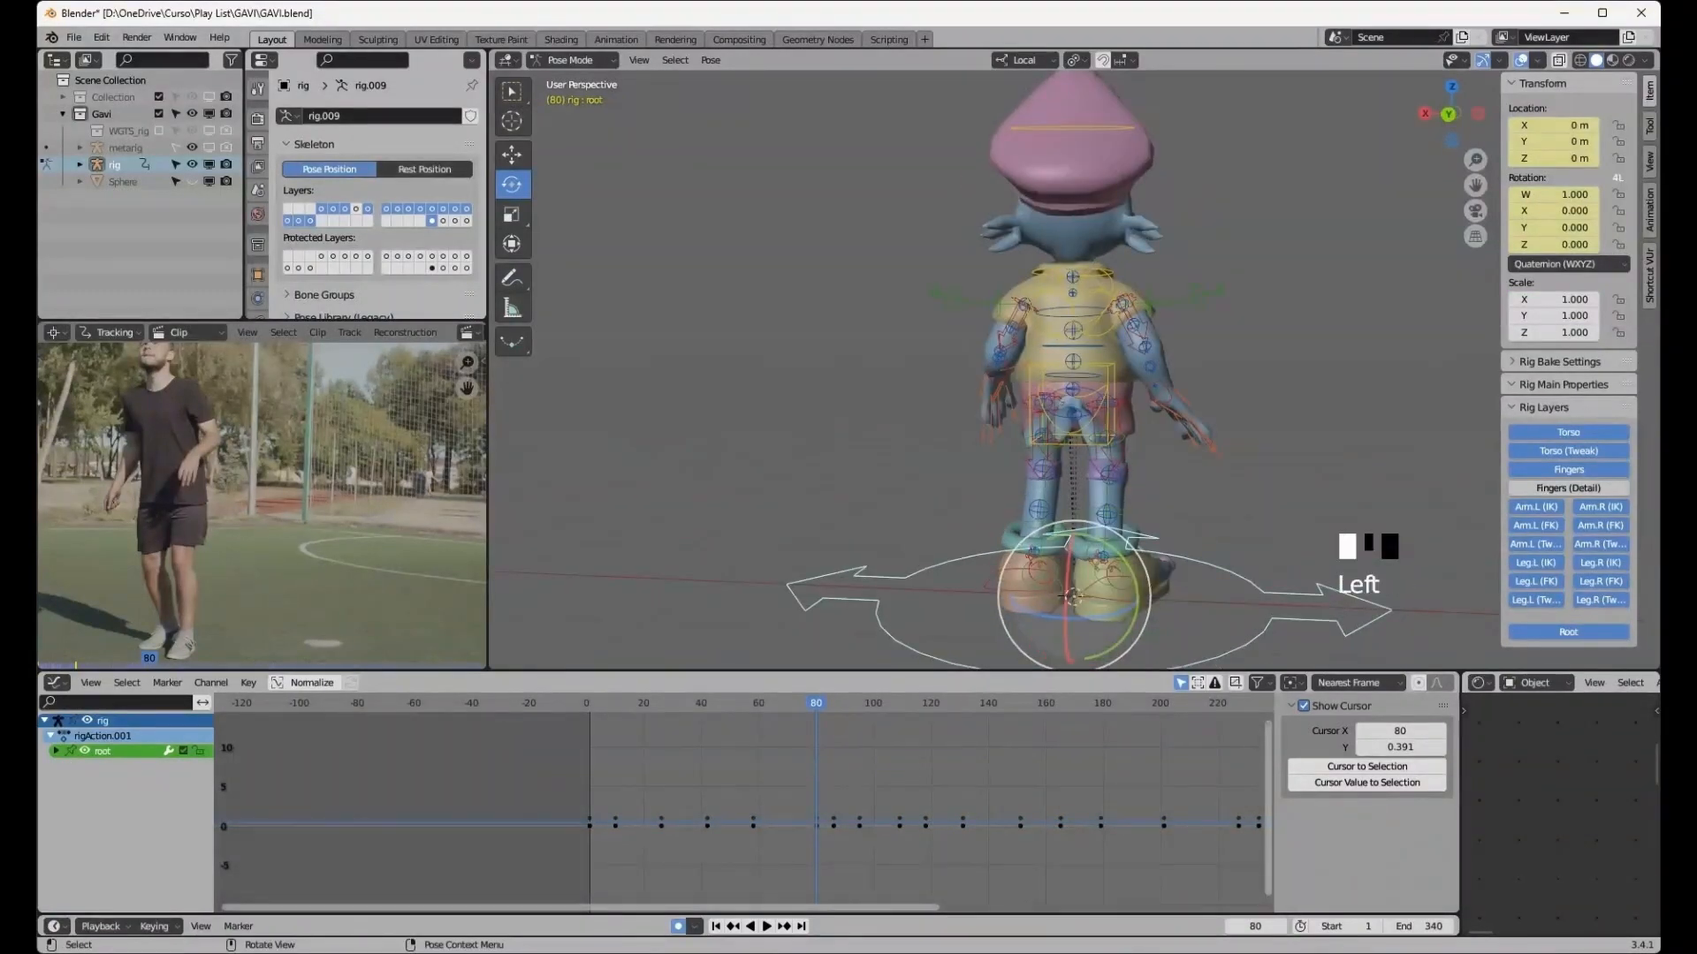
middle_drag(1078, 590, 1016, 552)
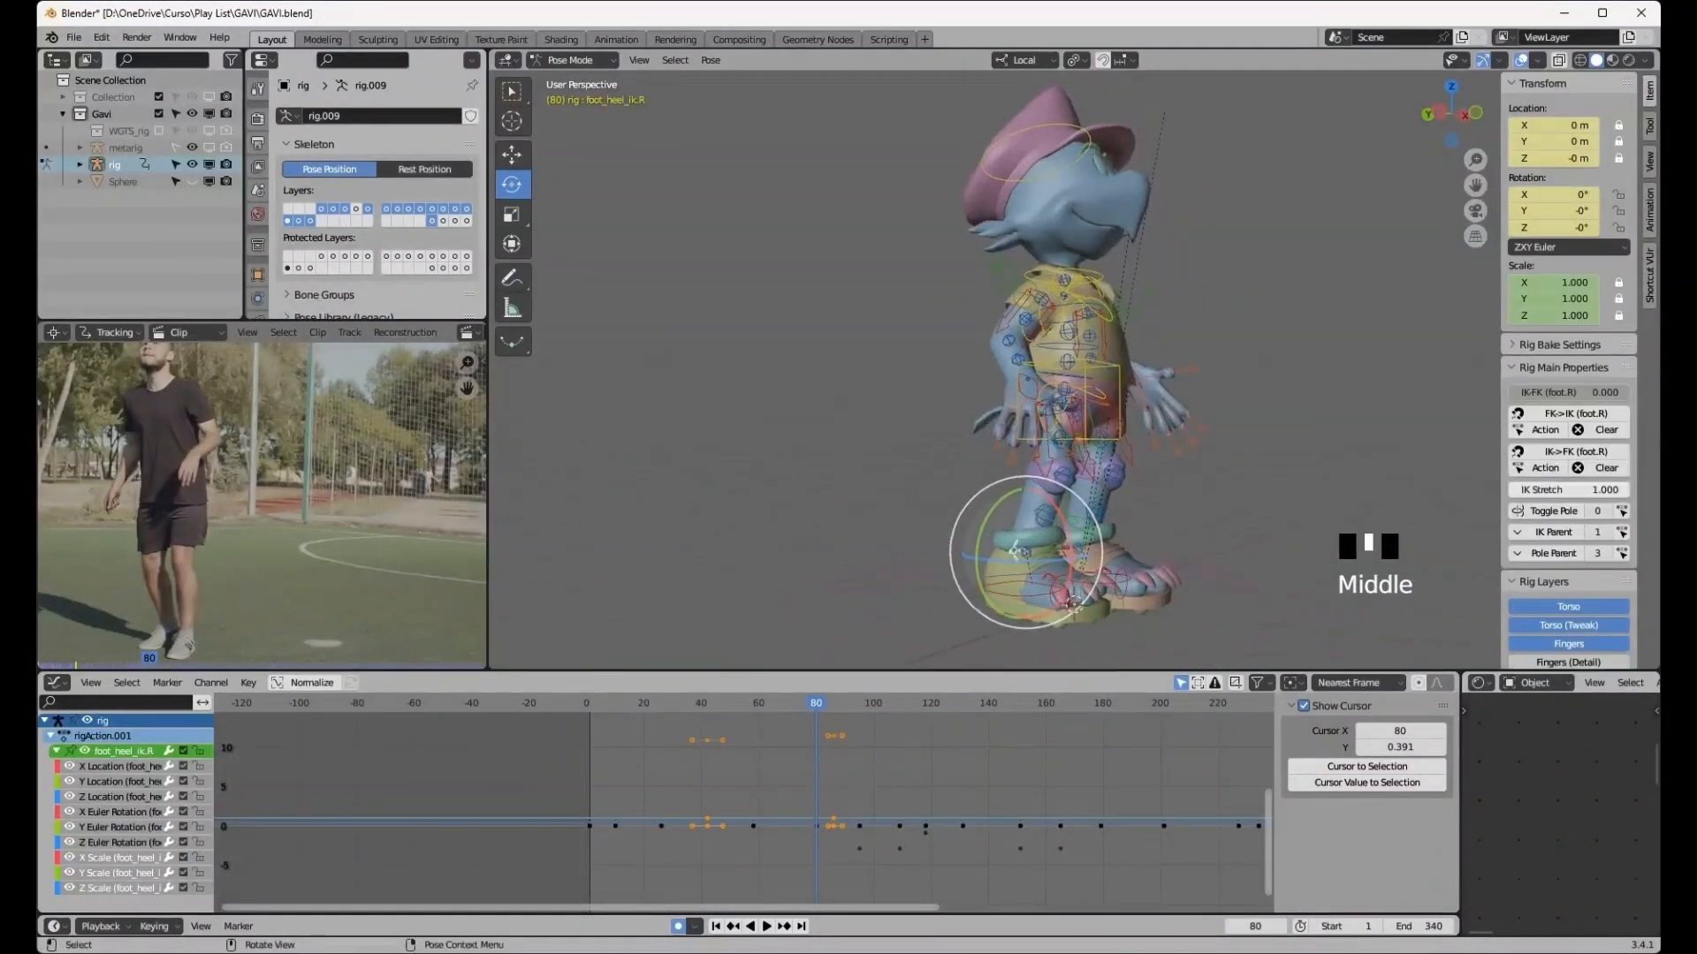
click(1016, 553)
drag(1016, 549, 1067, 528)
middle_drag(1067, 528, 1055, 534)
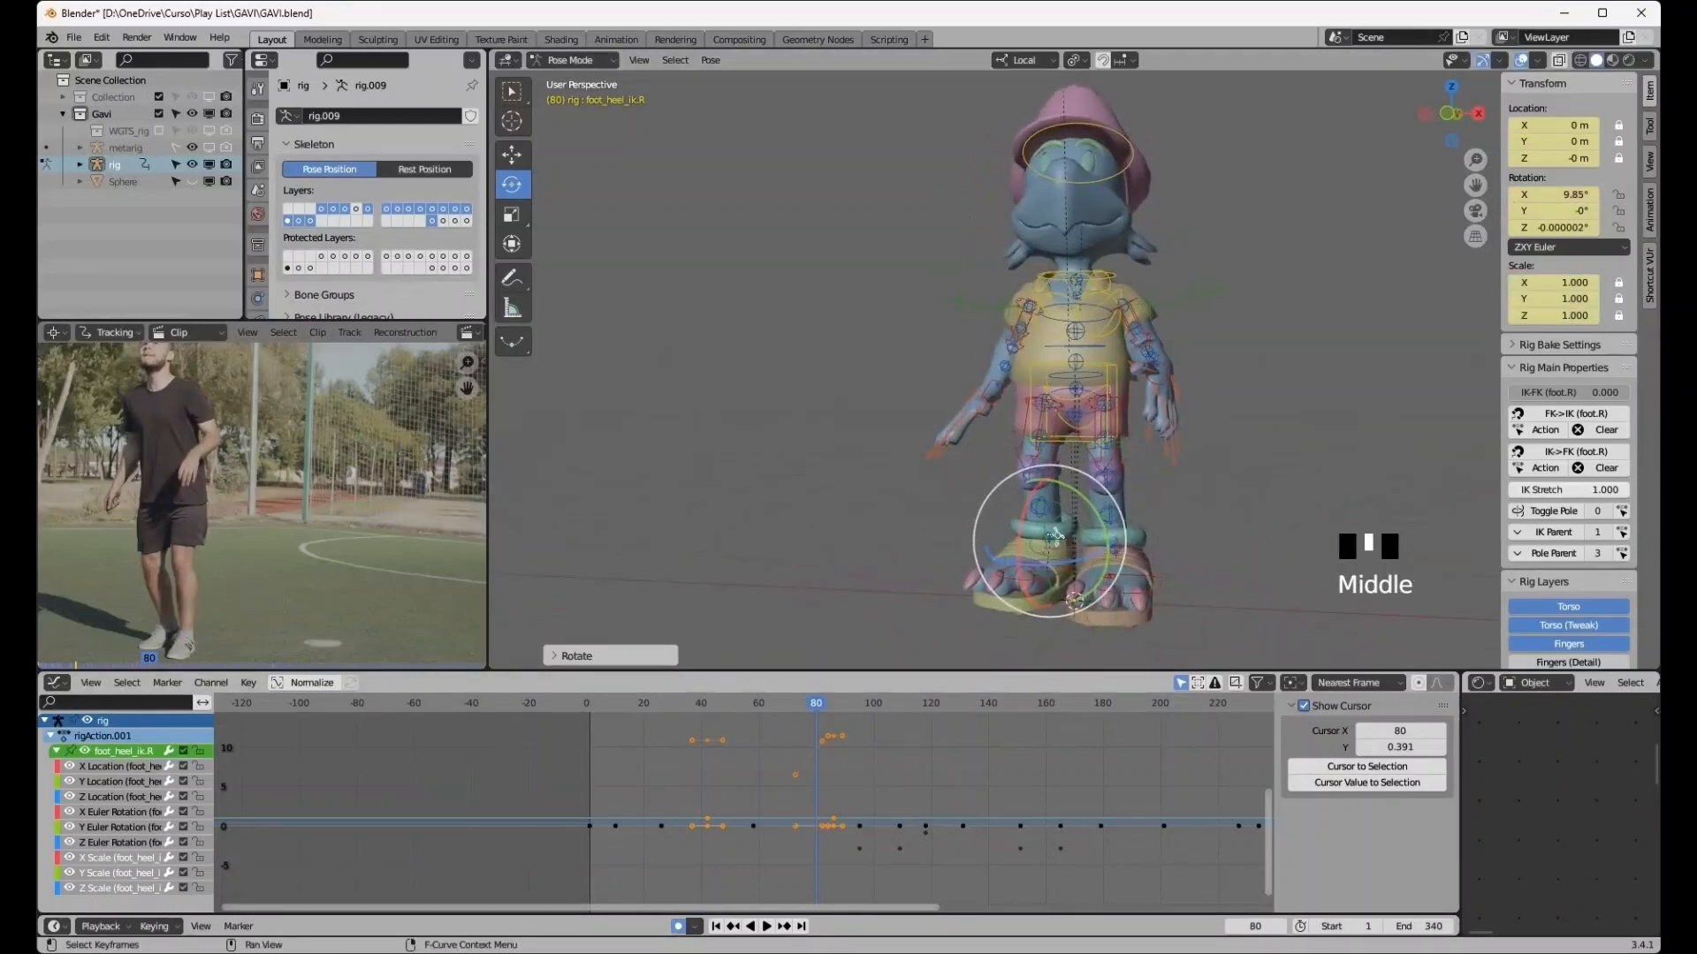
- Step through the following keyframes, comparing the right foot heel pose against the reference footage
click(783, 926)
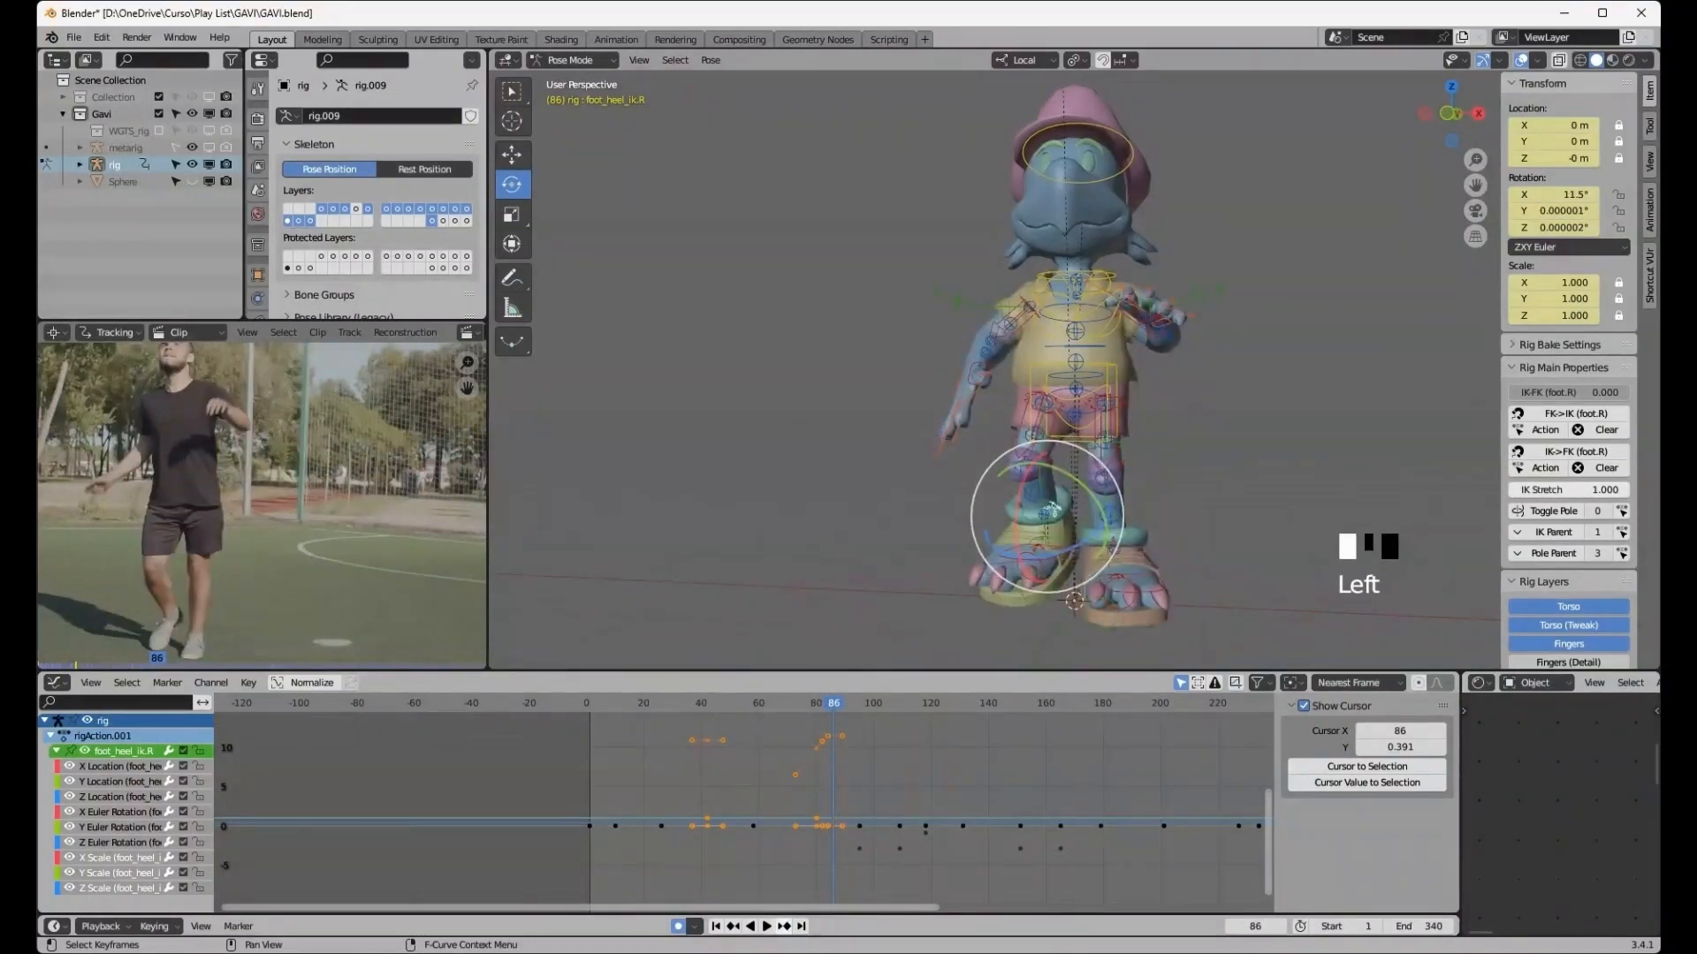
click(784, 926)
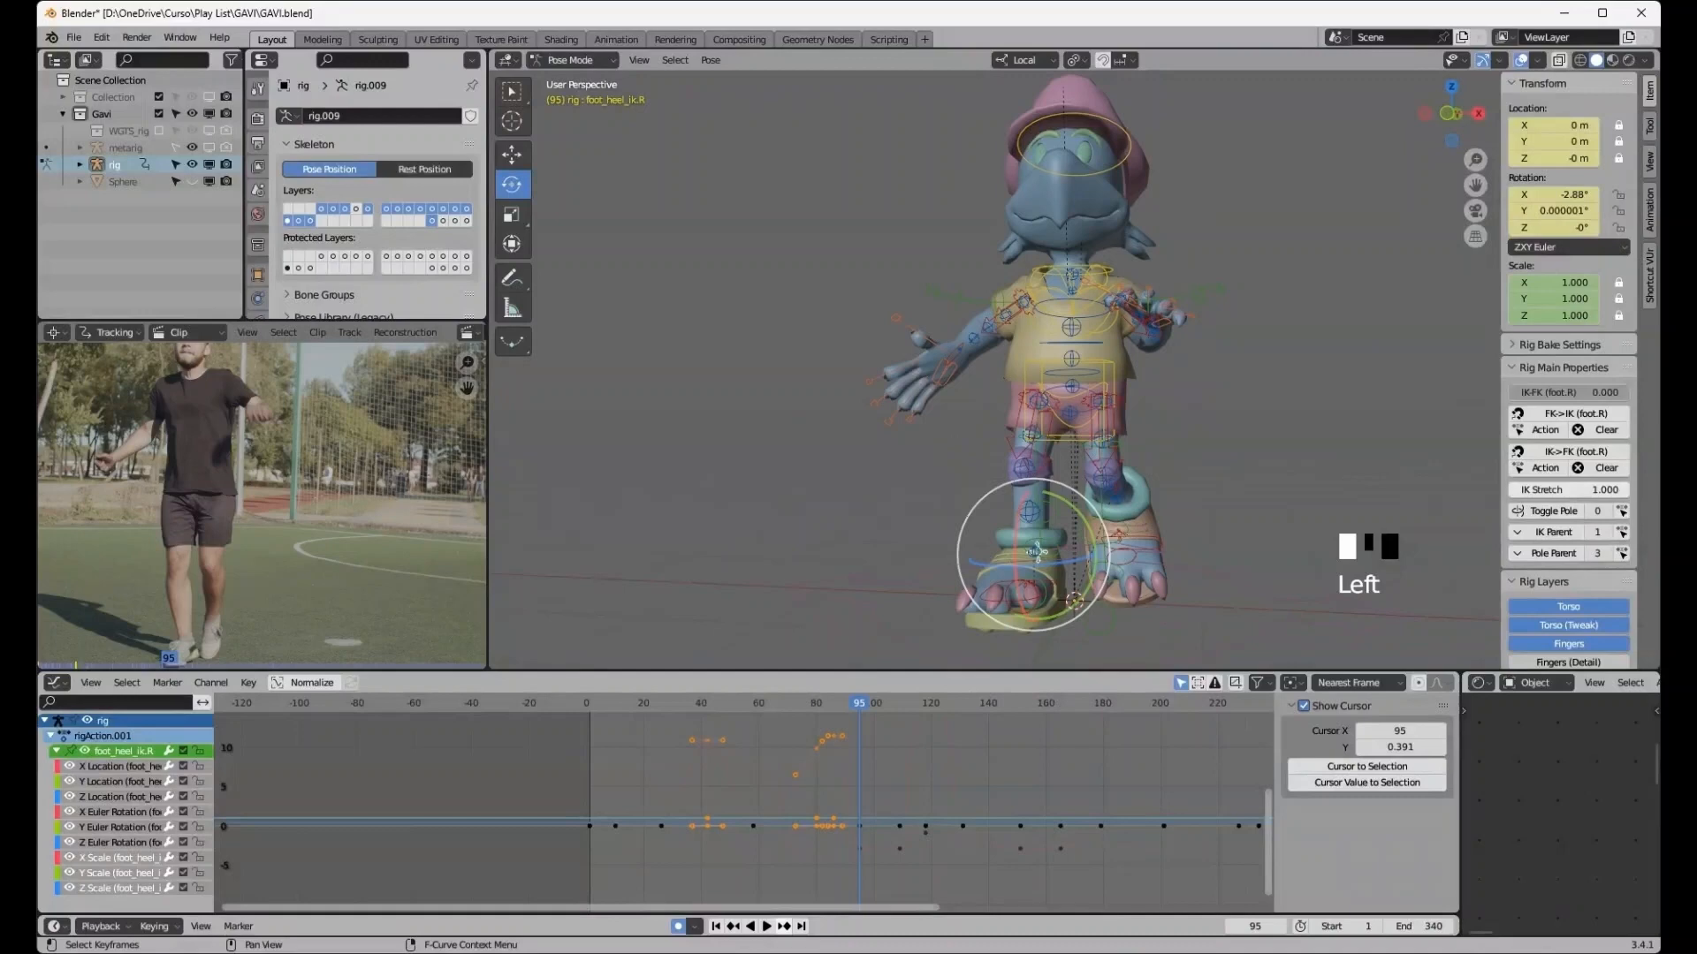
click(783, 926)
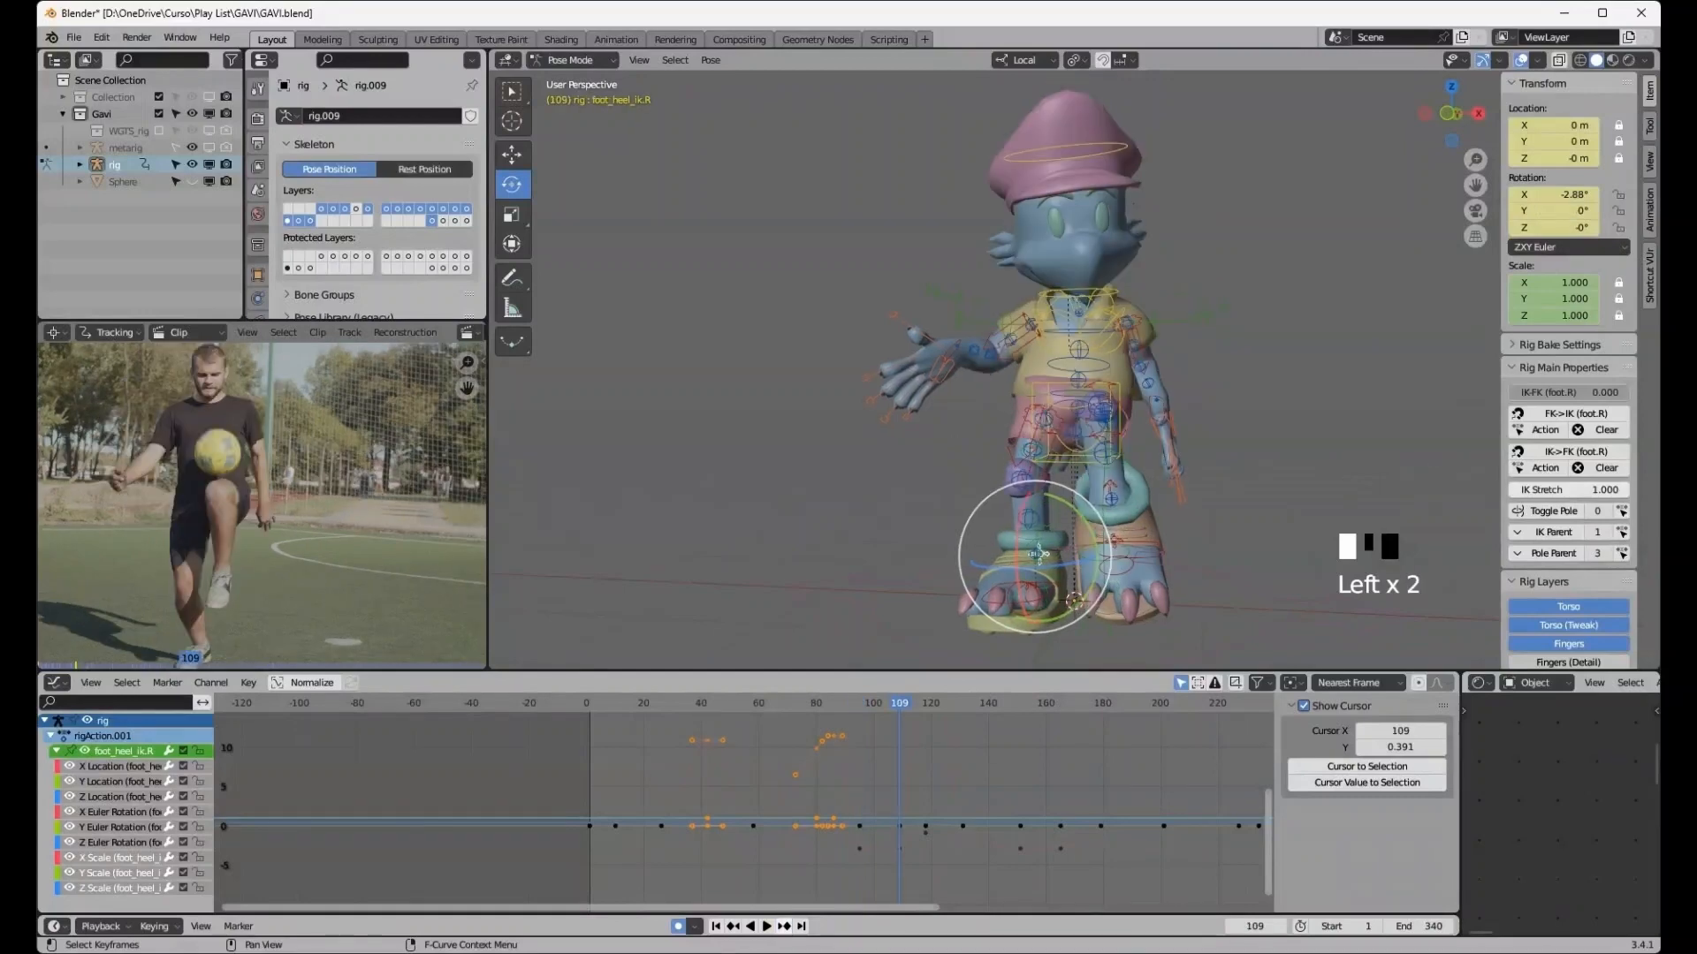
middle_drag(972, 495, 845, 497)
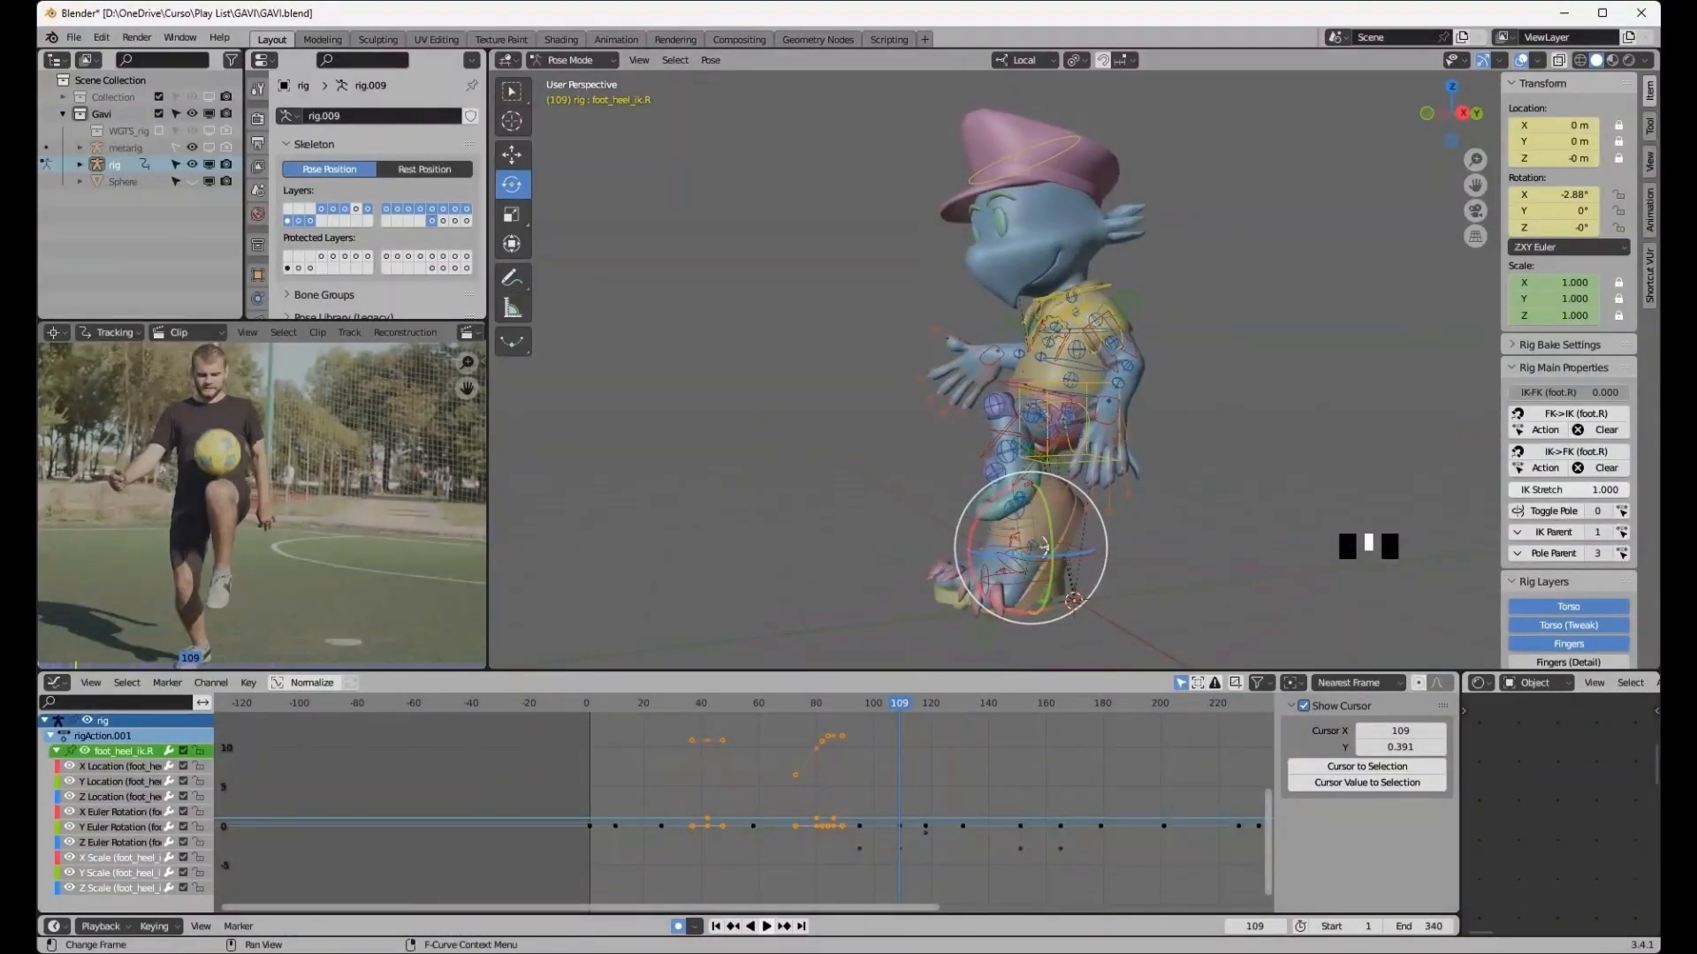
click(784, 926)
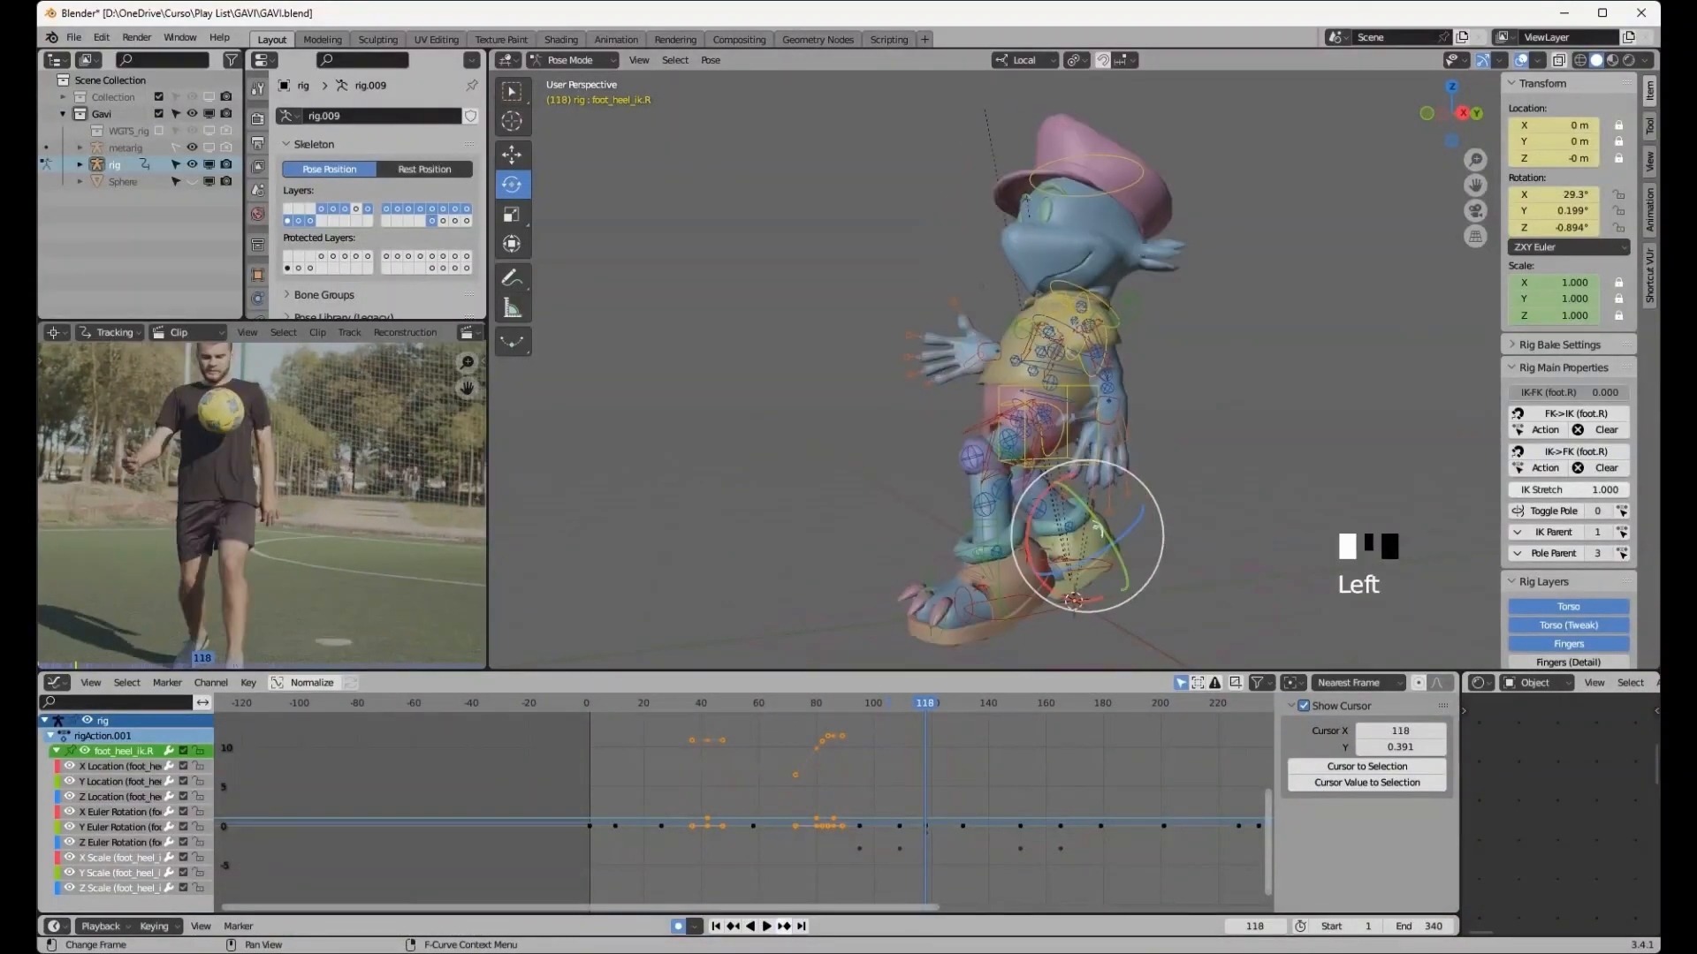
middle_drag(796, 495, 876, 497)
middle_drag(1065, 529, 1116, 524)
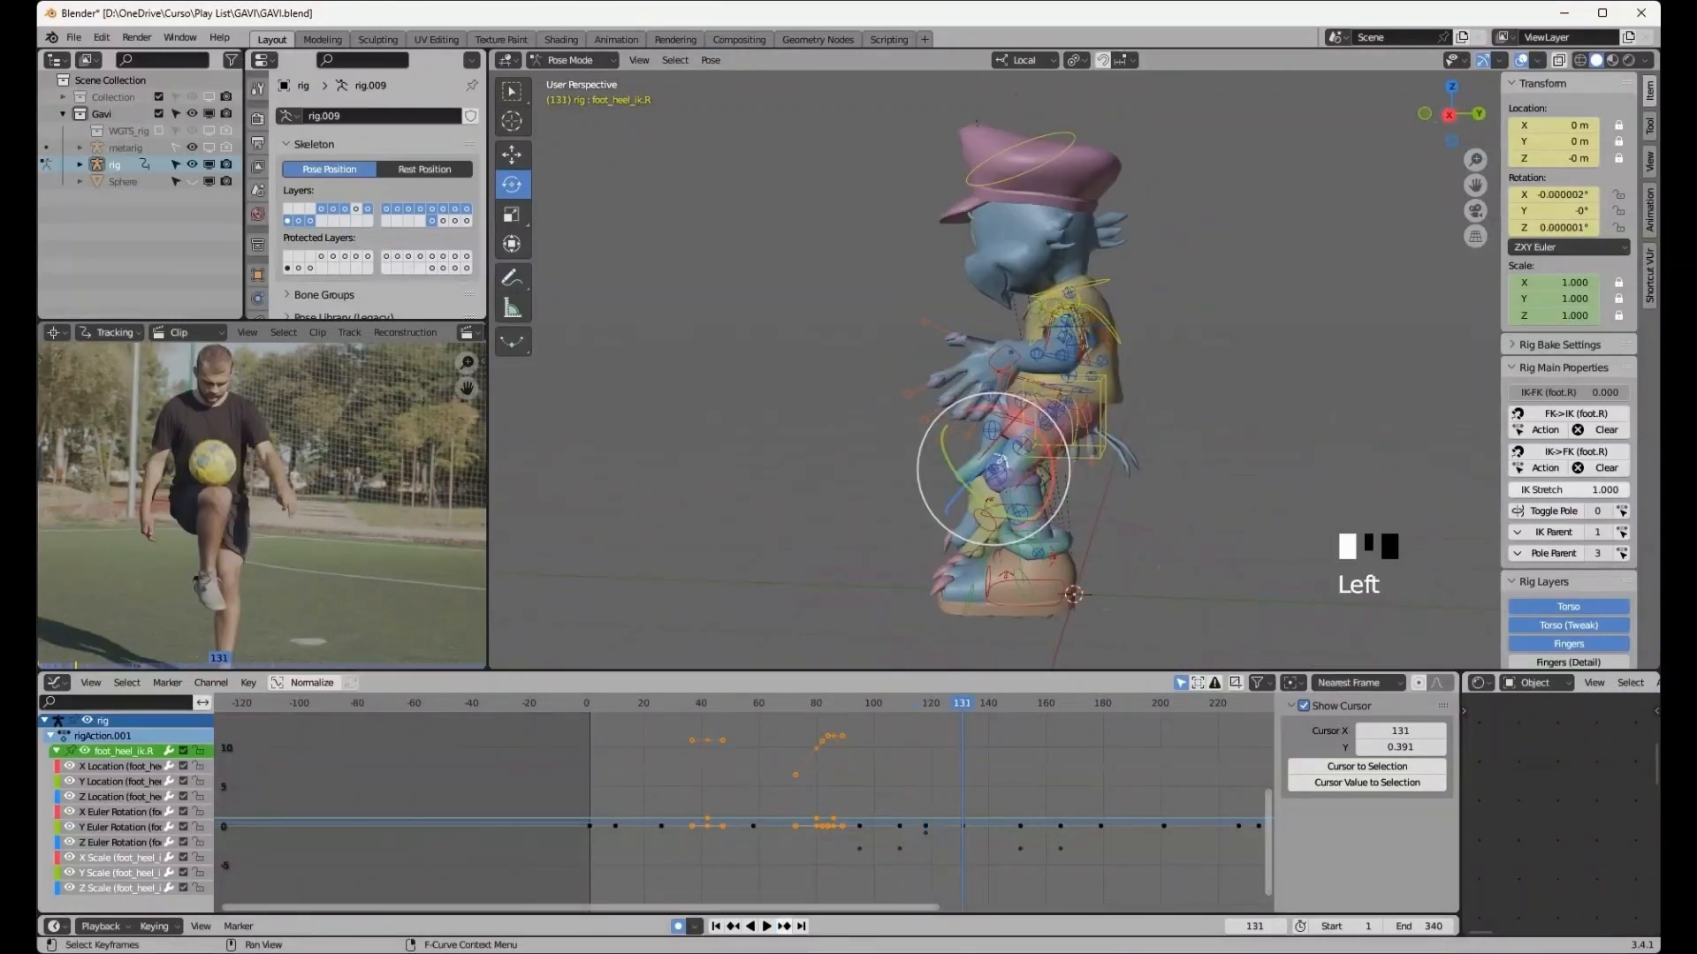
middle_drag(892, 557, 1073, 592)
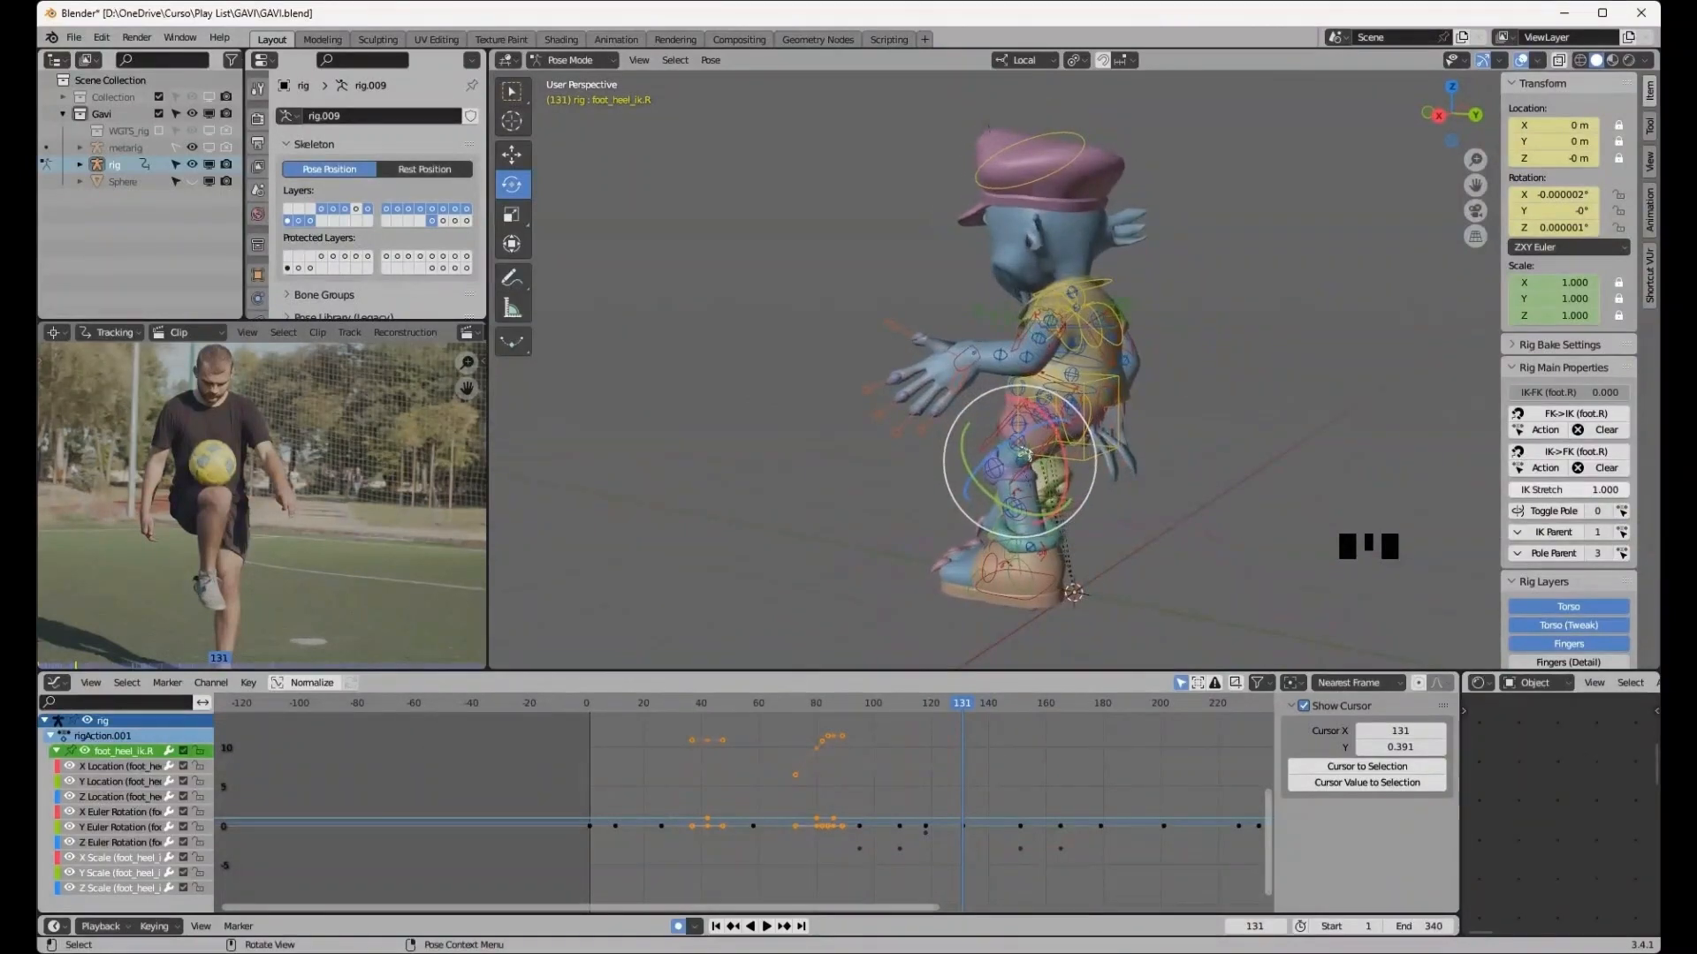
- At frame 131, select the left hand IK control and rotate it to match the reference arm pose
click(966, 358)
middle_drag(967, 358, 1051, 361)
drag(967, 358, 953, 344)
middle_drag(953, 344, 1051, 346)
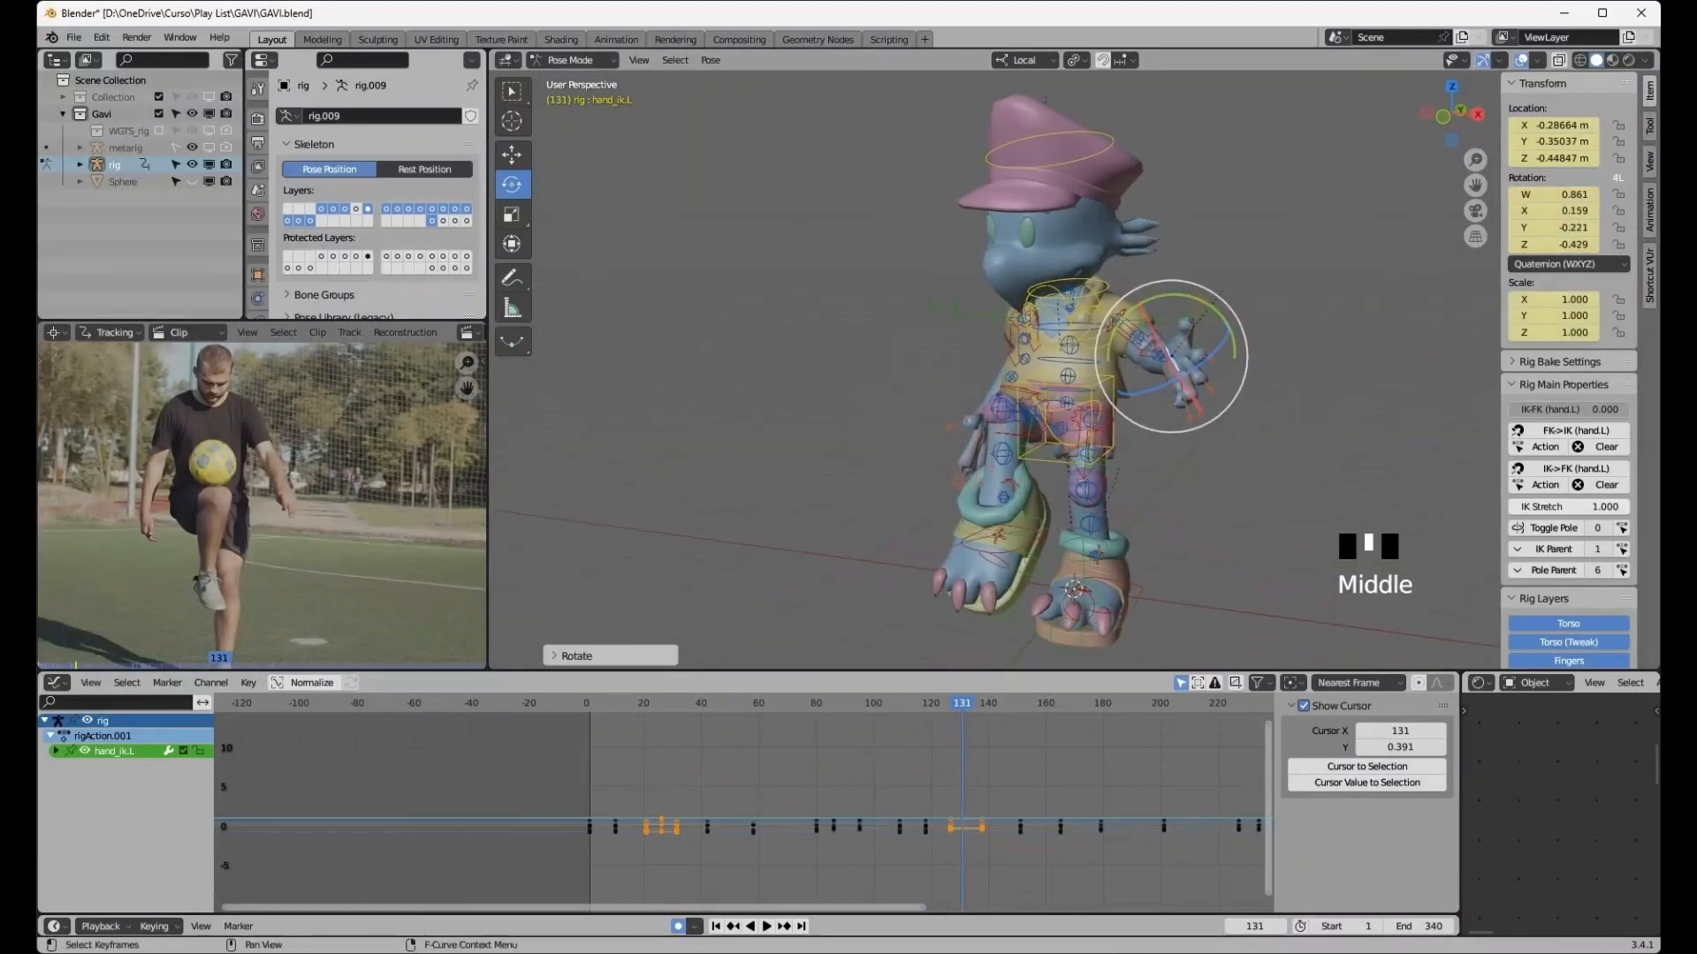
- At frame 151, move the left hand IK control back about 0.5 m and up toward the chest
click(784, 926)
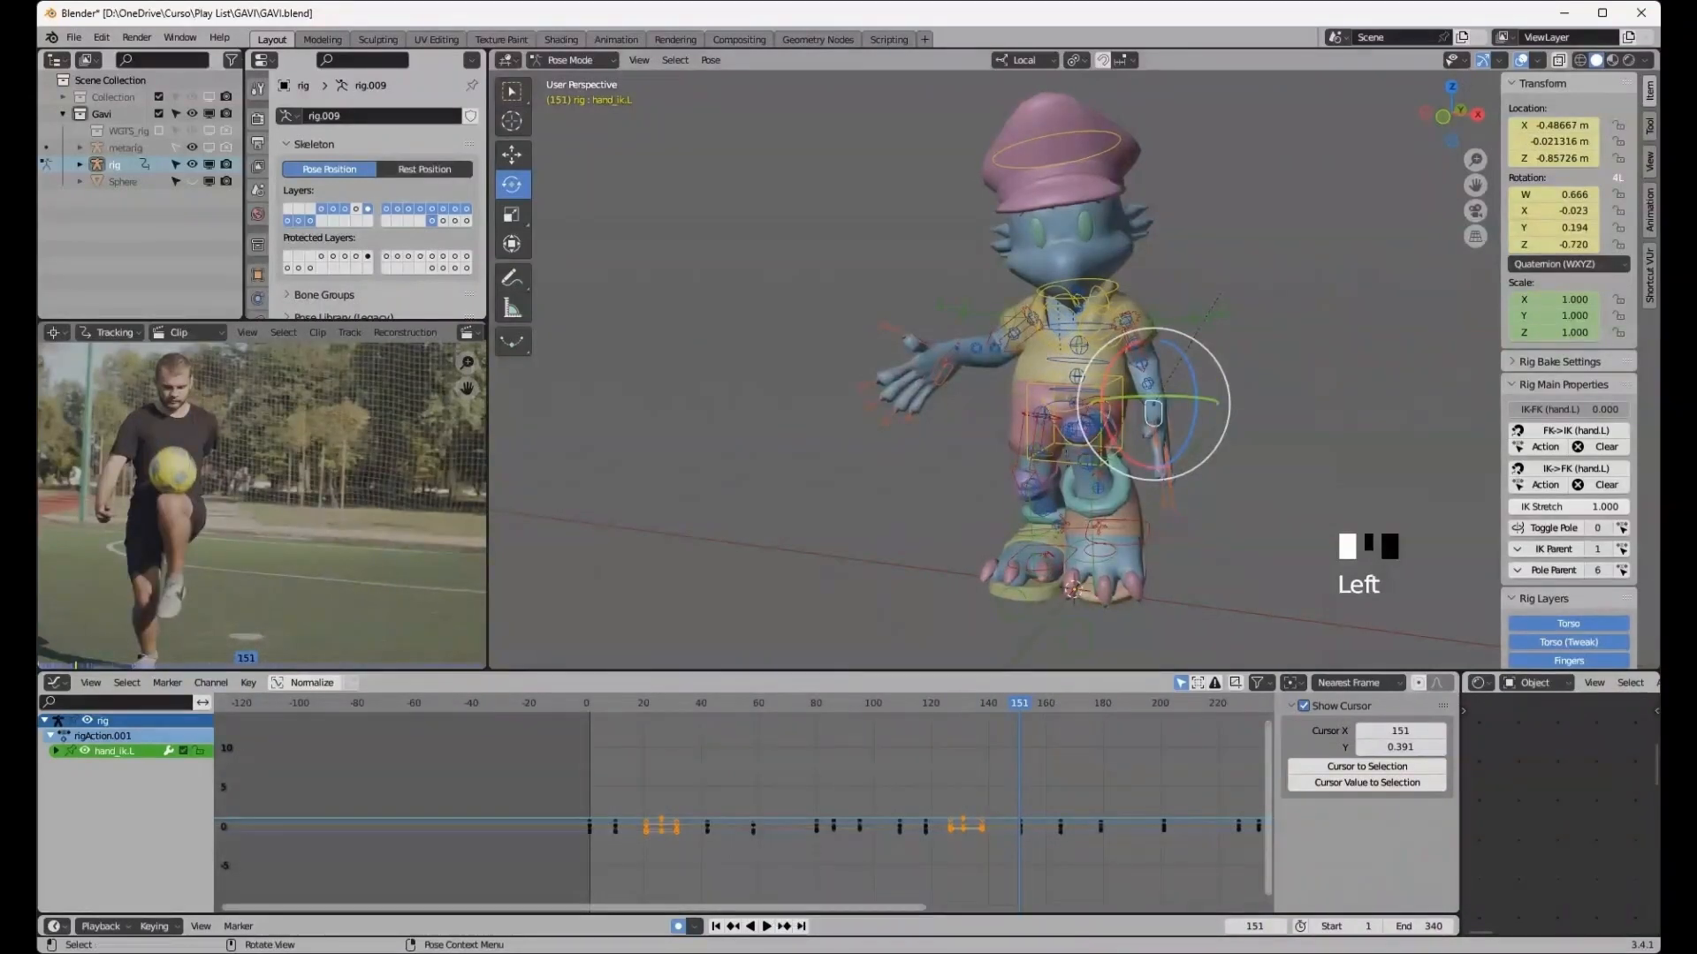
middle_drag(1149, 389, 981, 389)
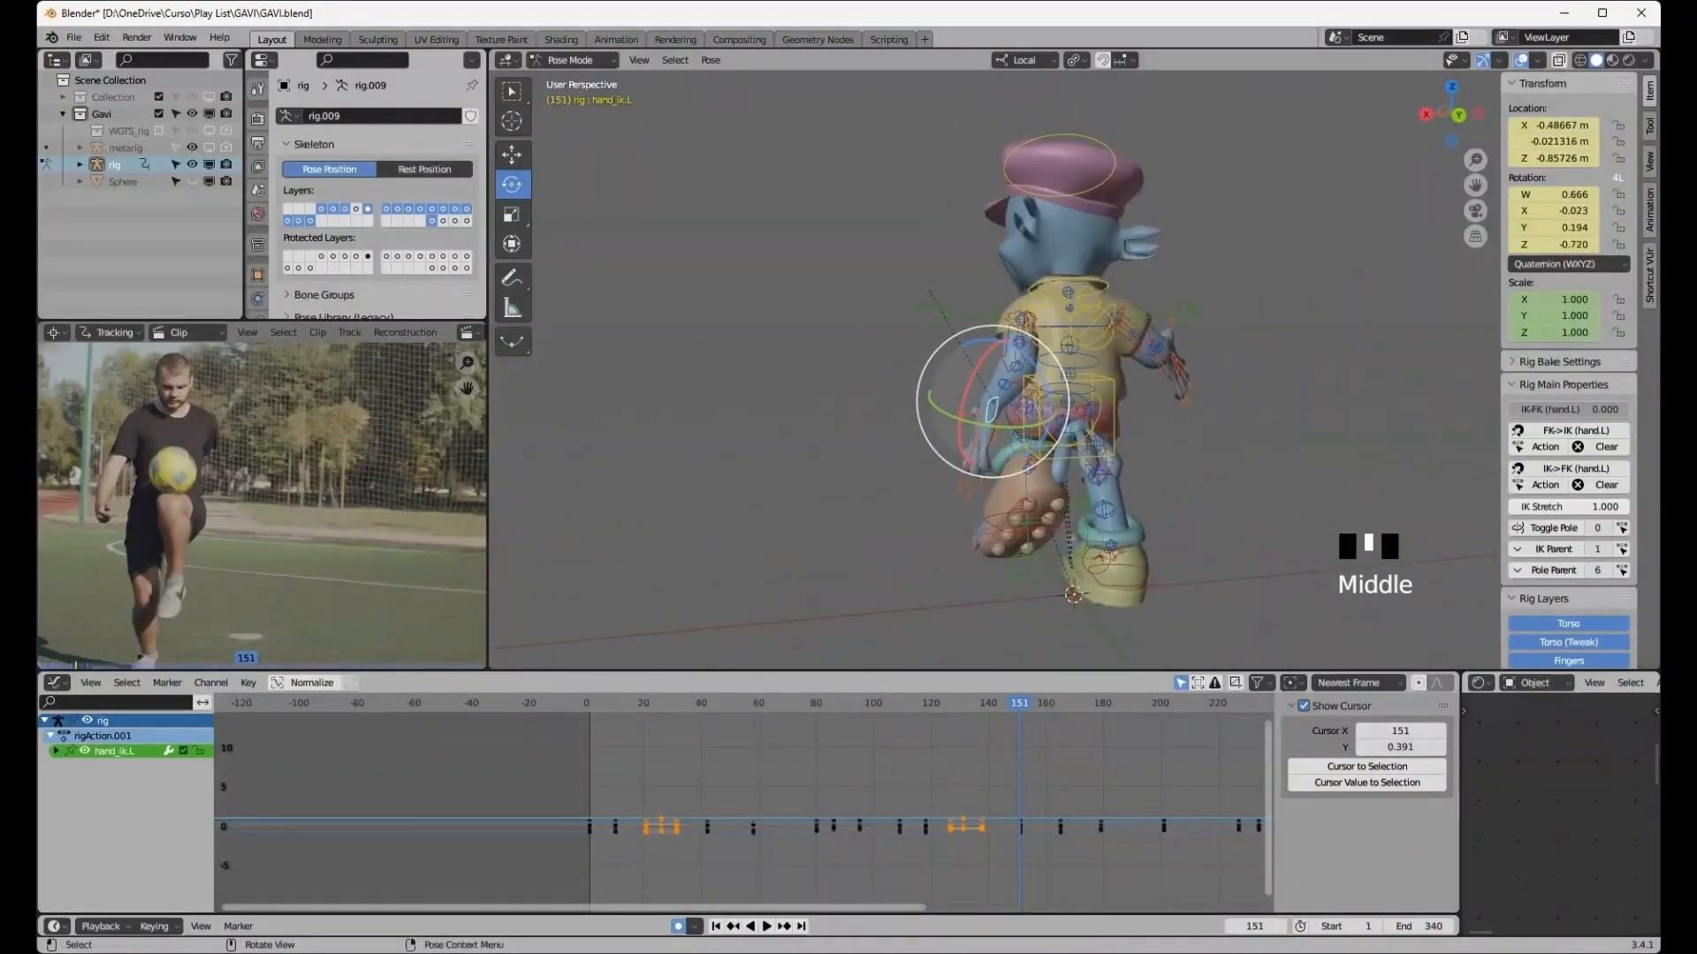
key(g)
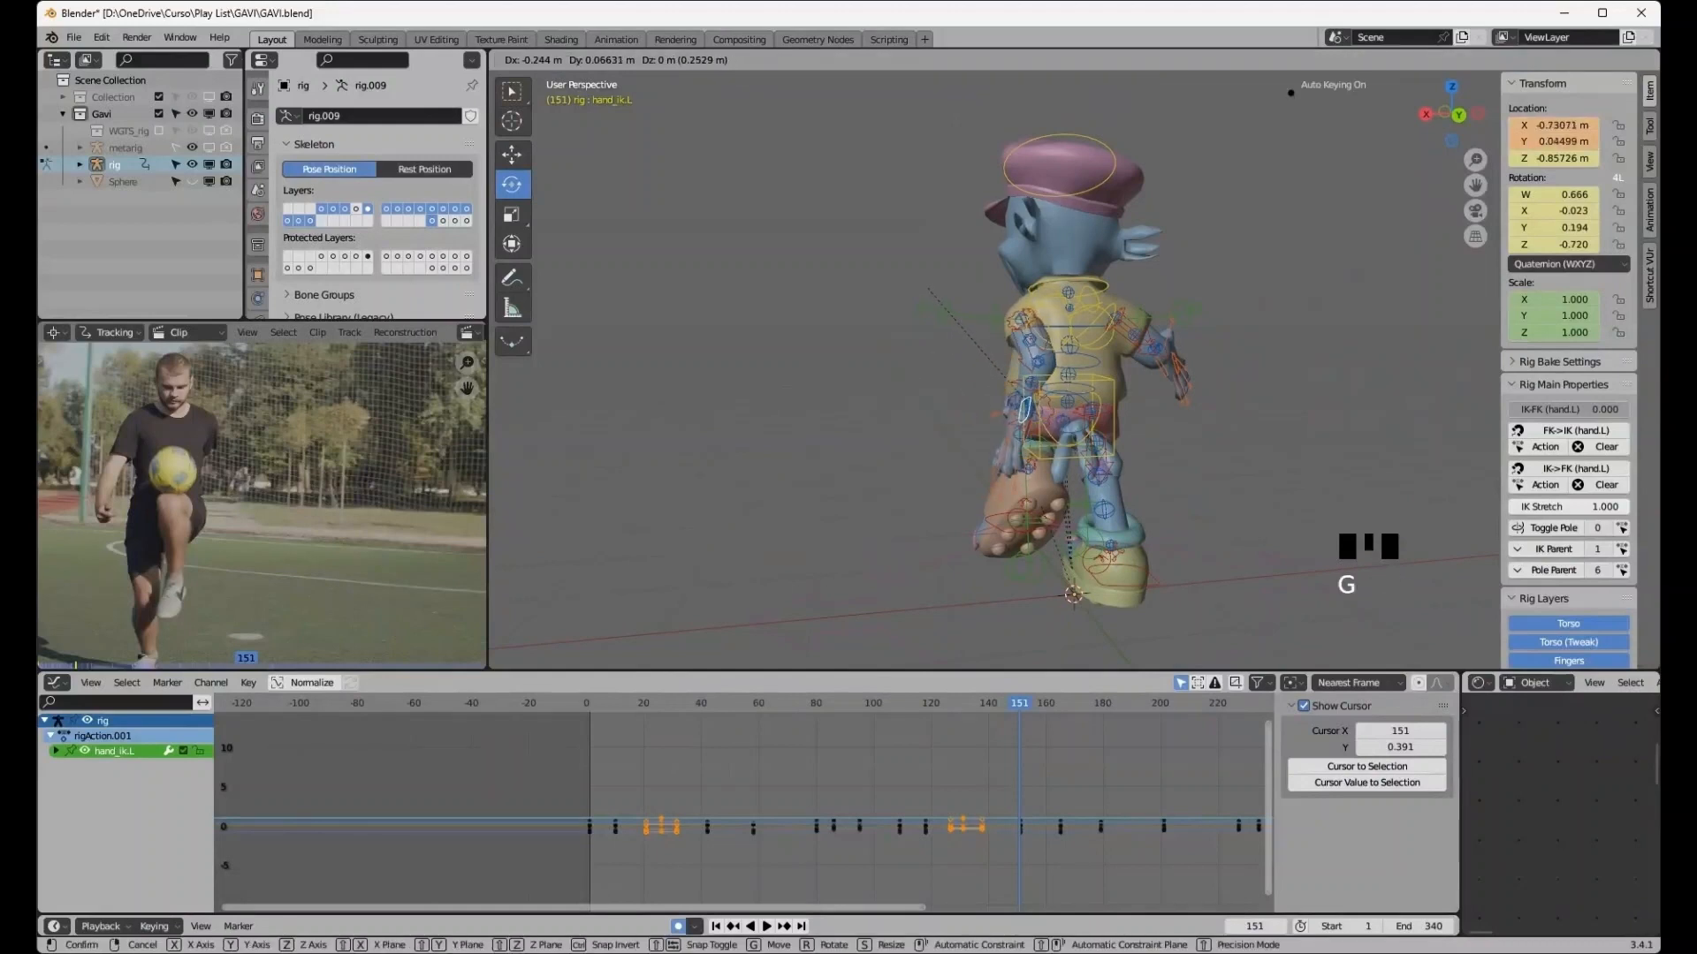
click(1042, 402)
middle_drag(1042, 402, 1180, 405)
key(g)
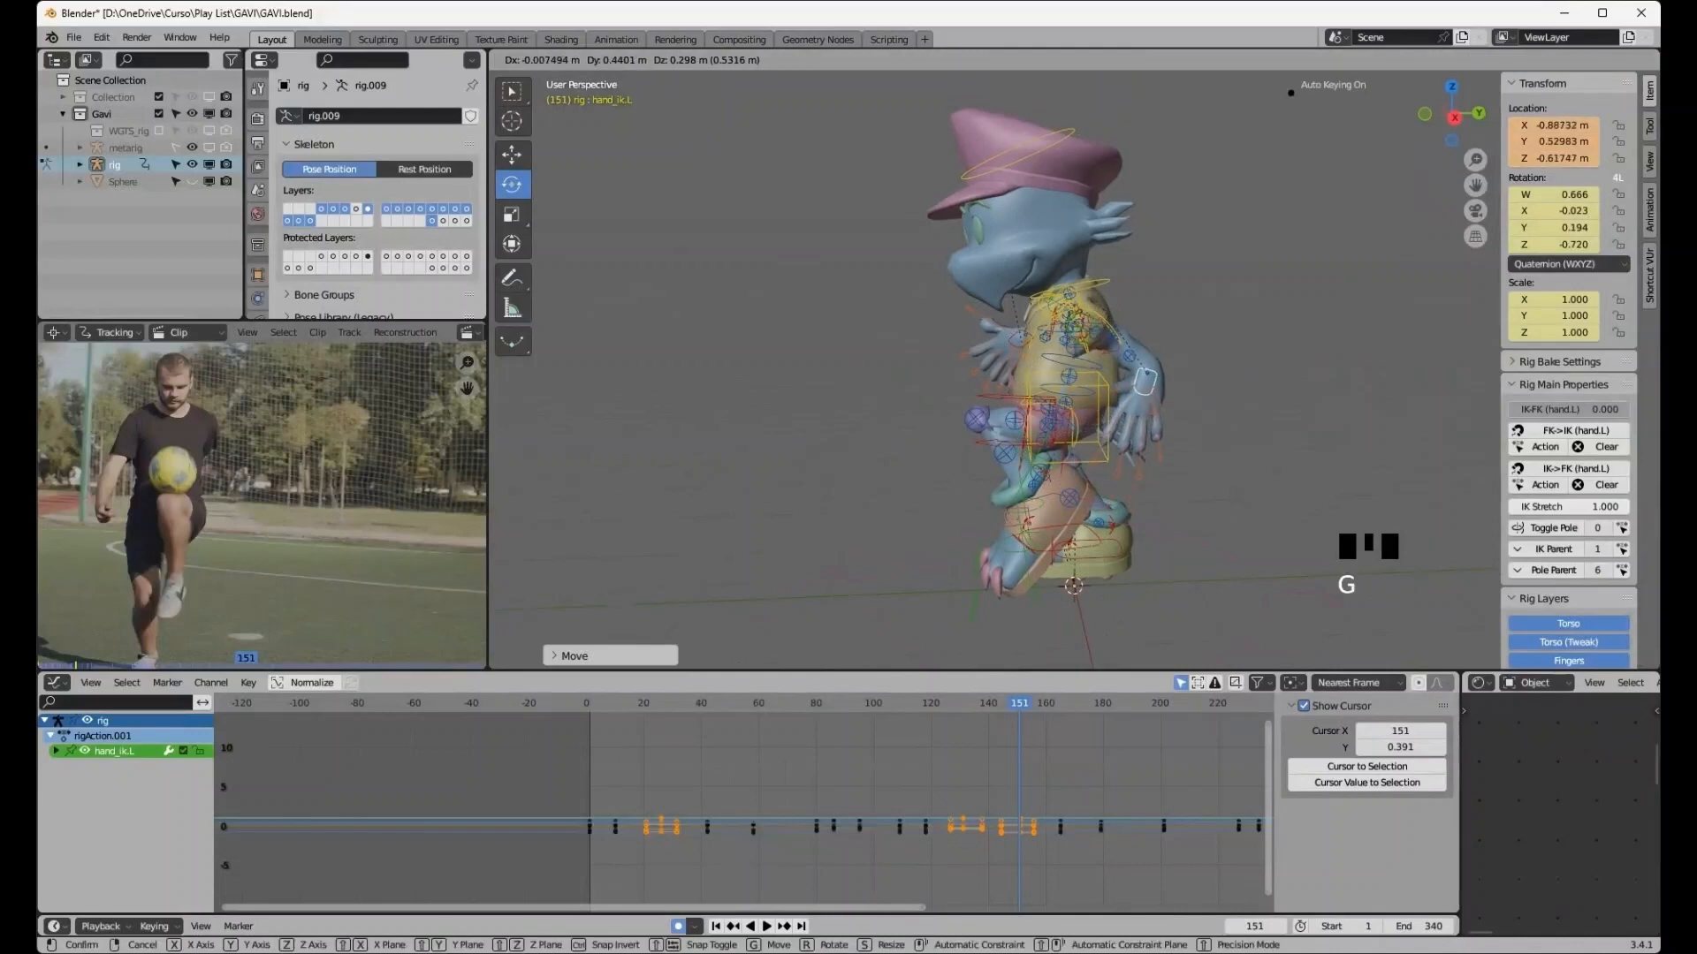
click(1148, 385)
- Rotate the left hand IK control to turn the hand toward the body
middle_drag(1149, 385, 1094, 399)
drag(1037, 369, 1116, 395)
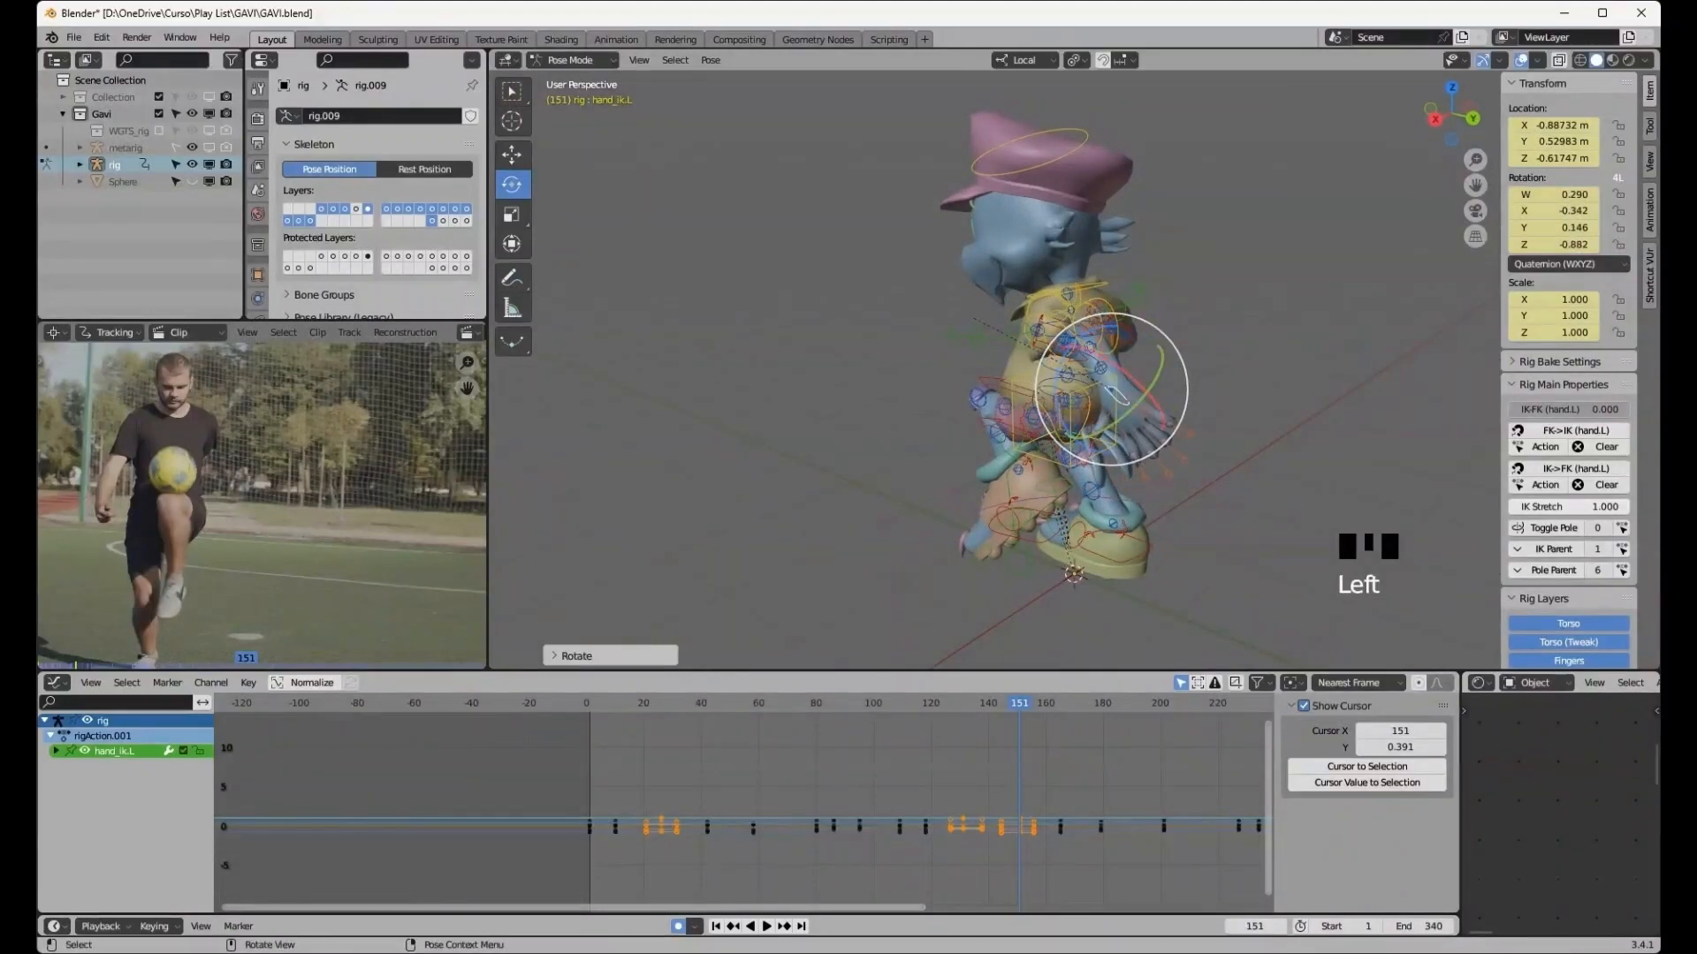
middle_drag(1116, 395, 1219, 366)
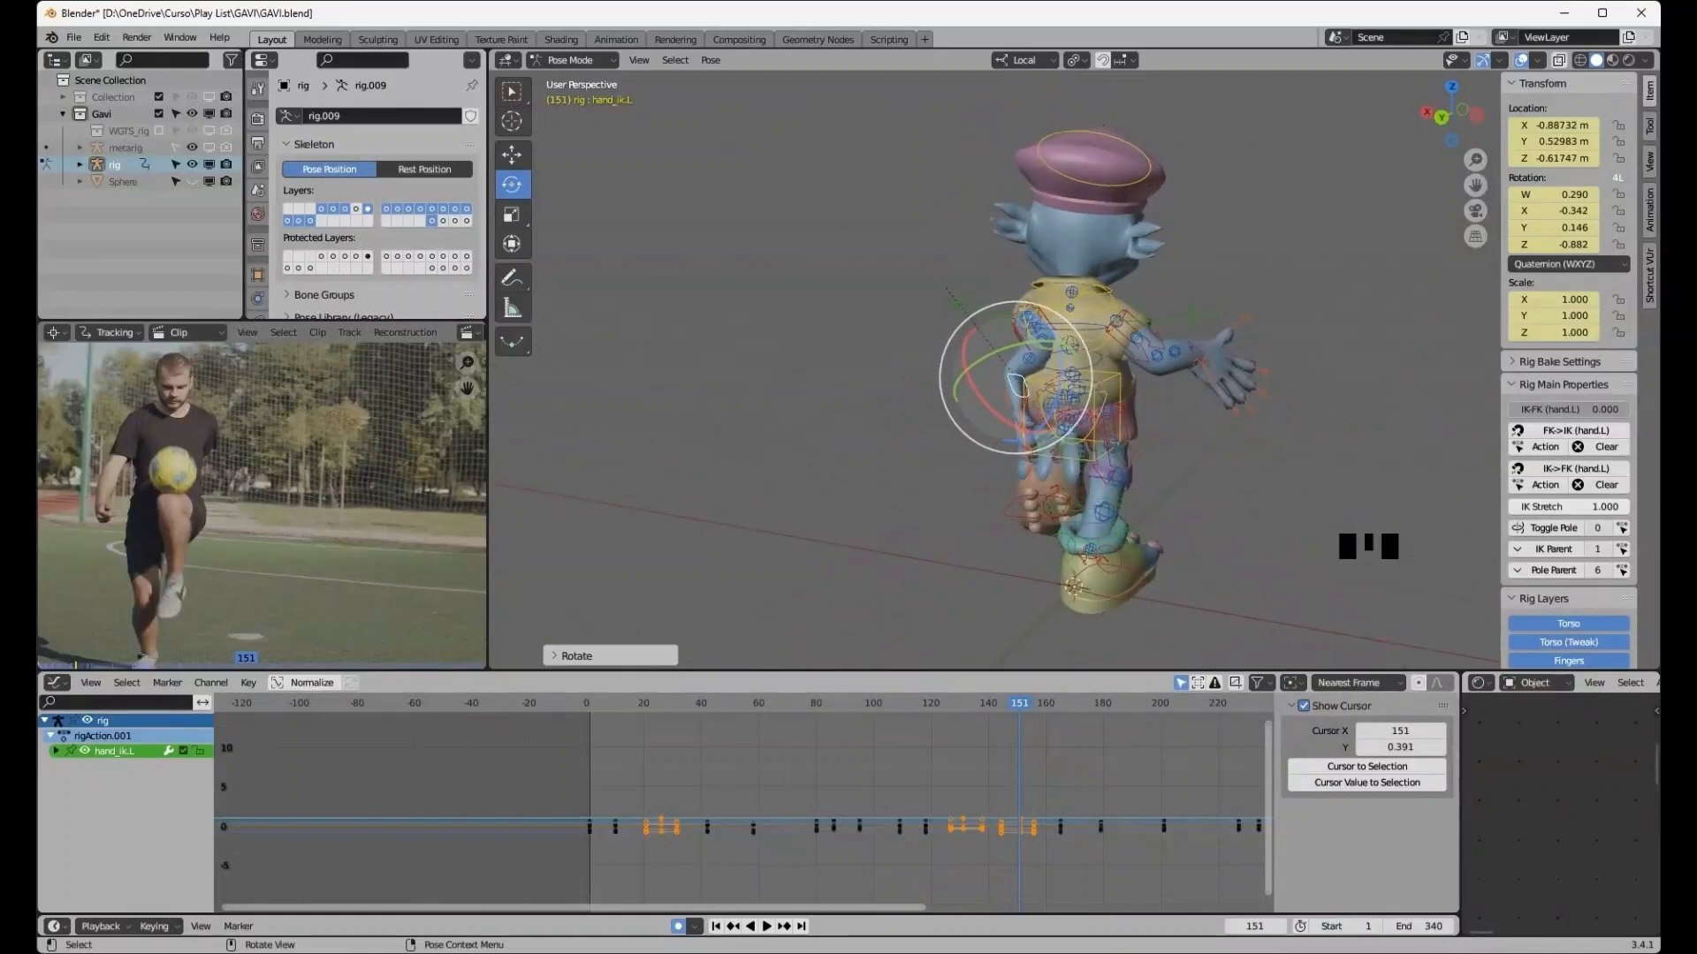
- Move the left hand IK control outward about 0.19 m to refine the arm position
key(g)
click(940, 372)
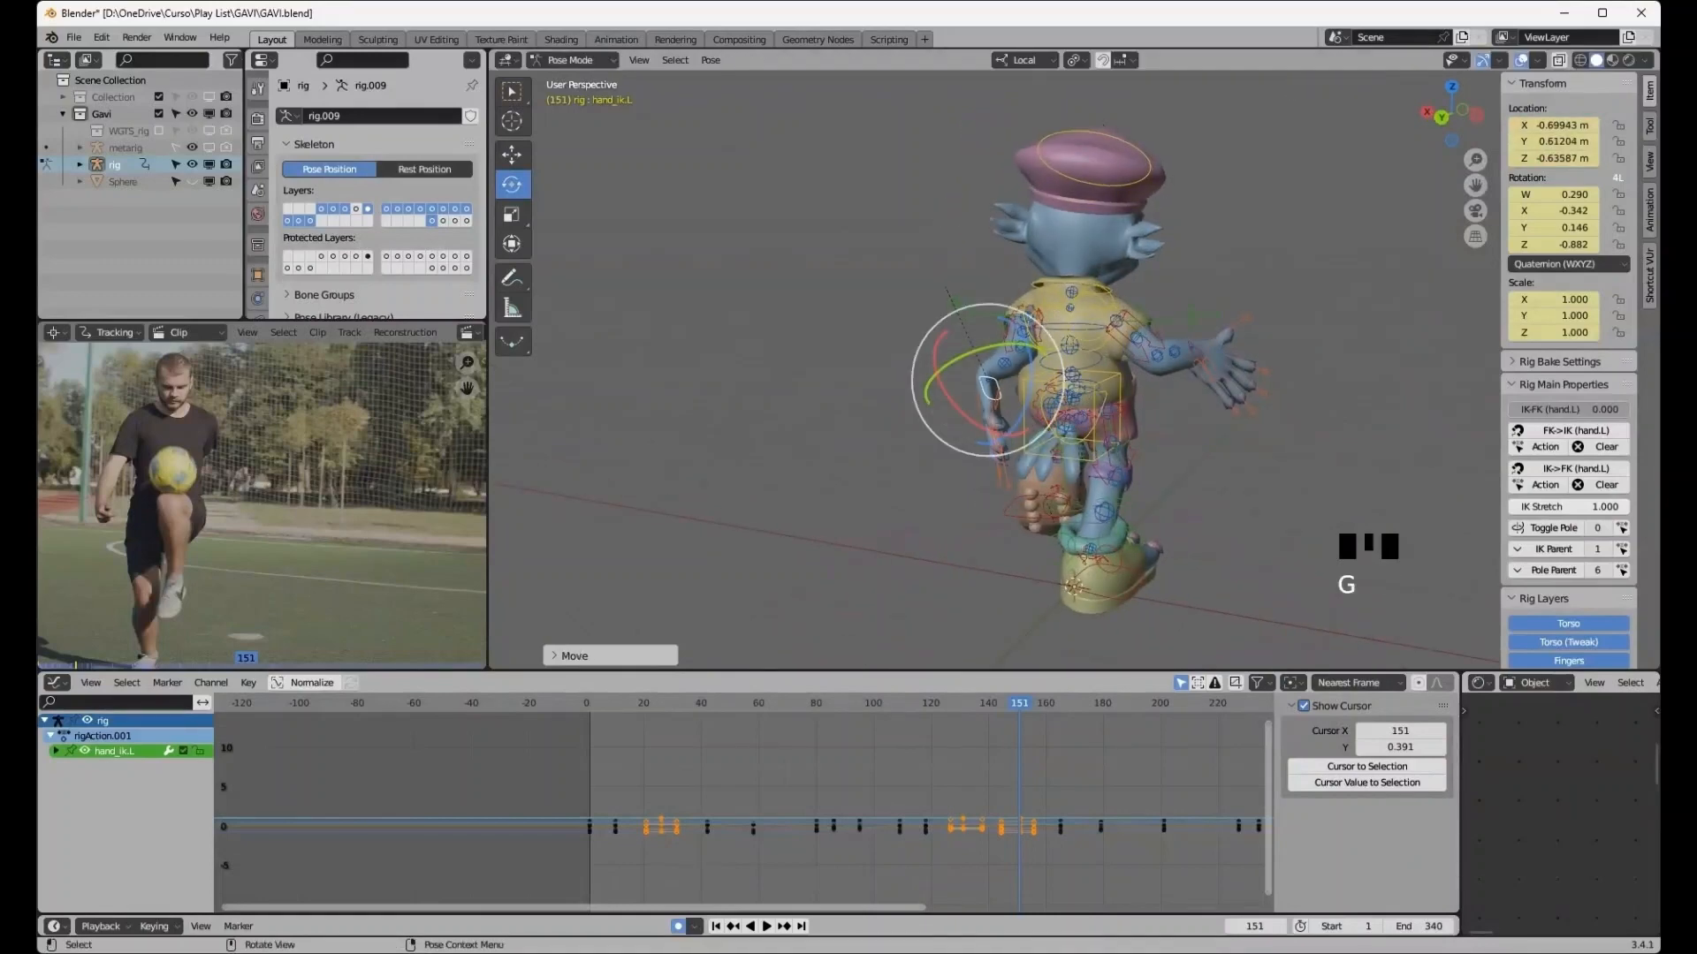
middle_drag(940, 372, 1052, 364)
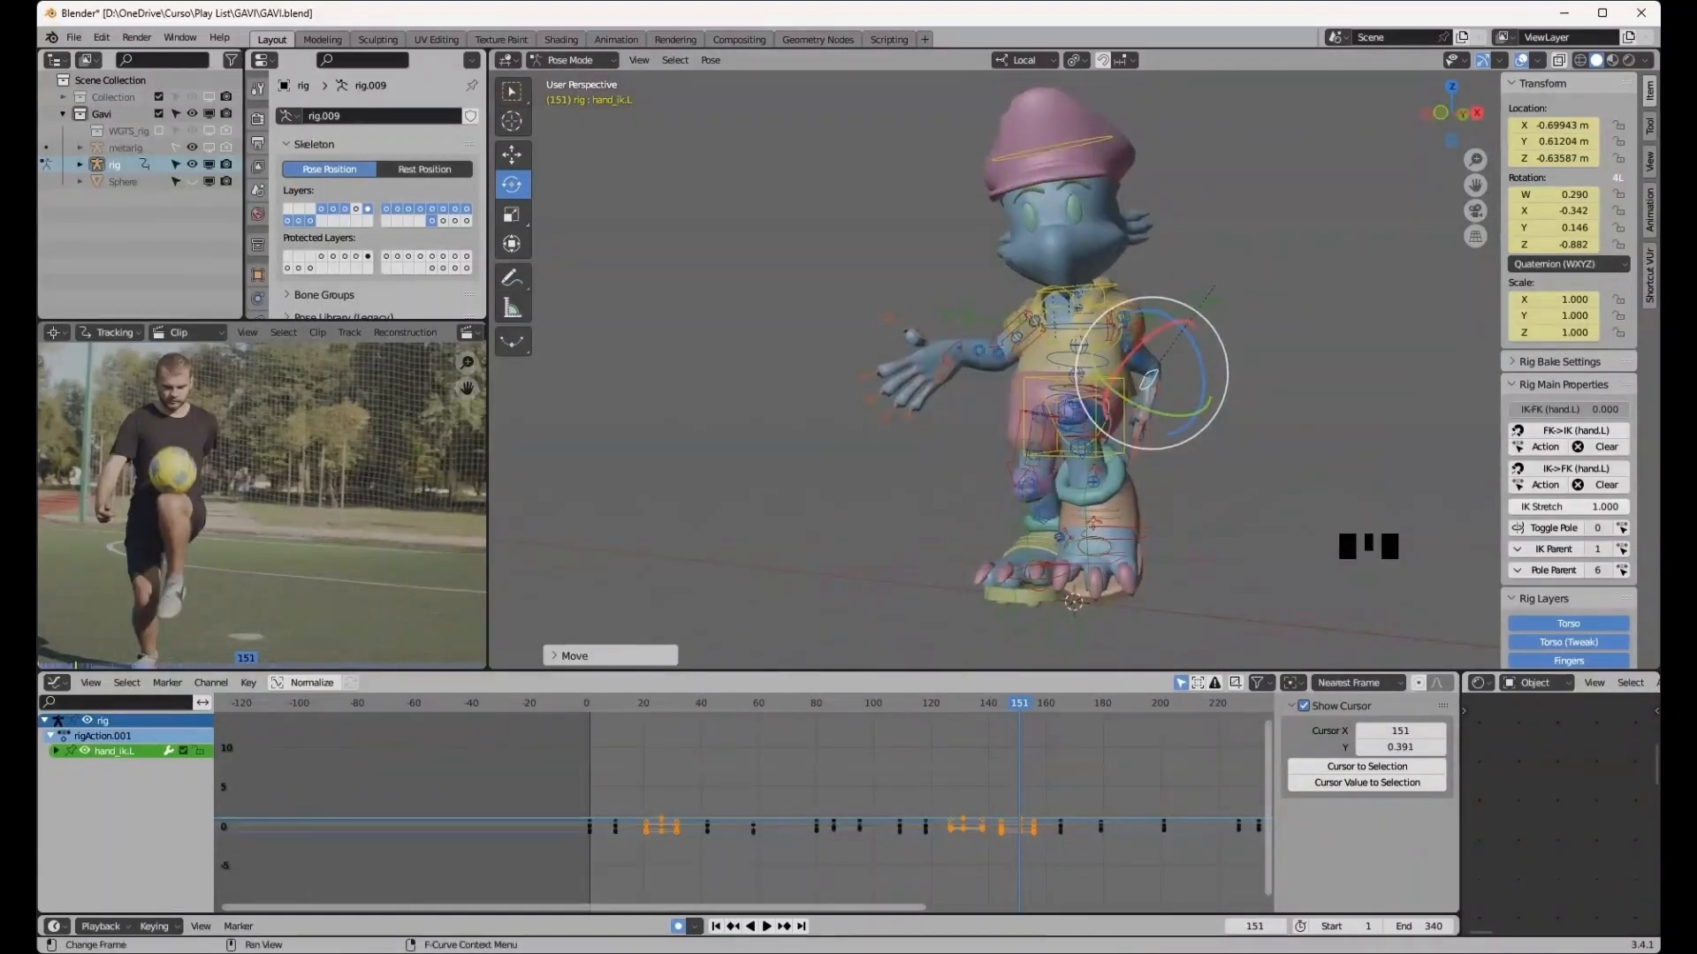
click(784, 926)
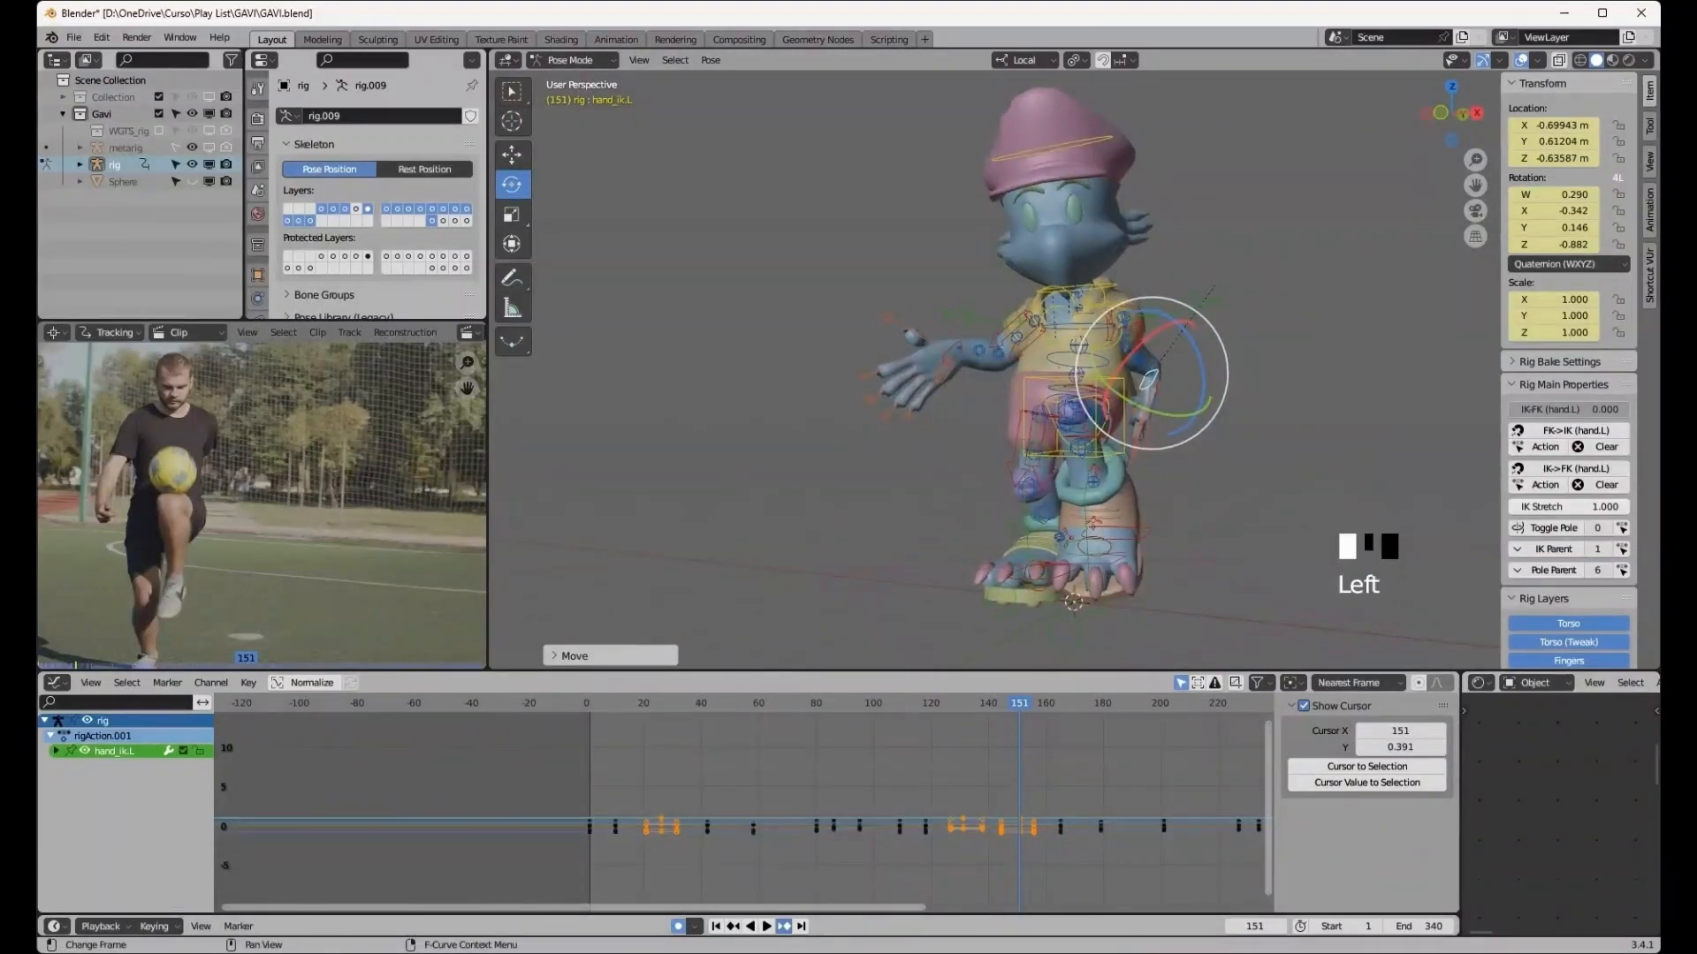
- Advance to frame 179 and move the left hand IK control about 0.28 m along Y and 0.2 m down
click(784, 926)
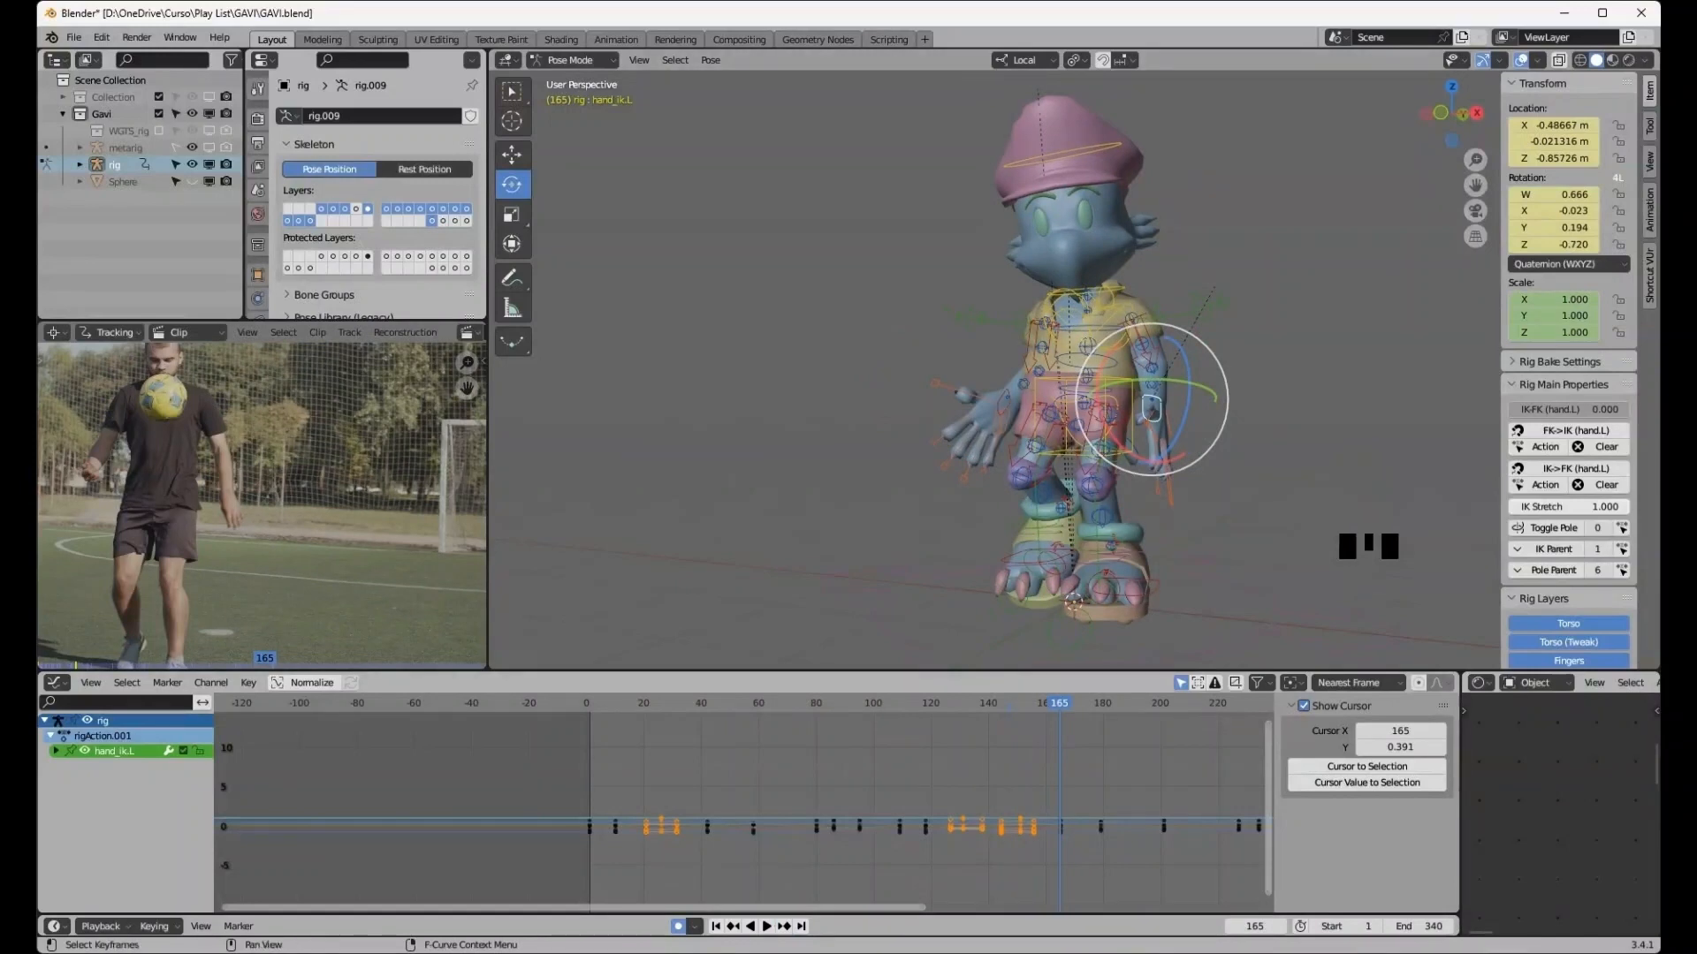
click(784, 926)
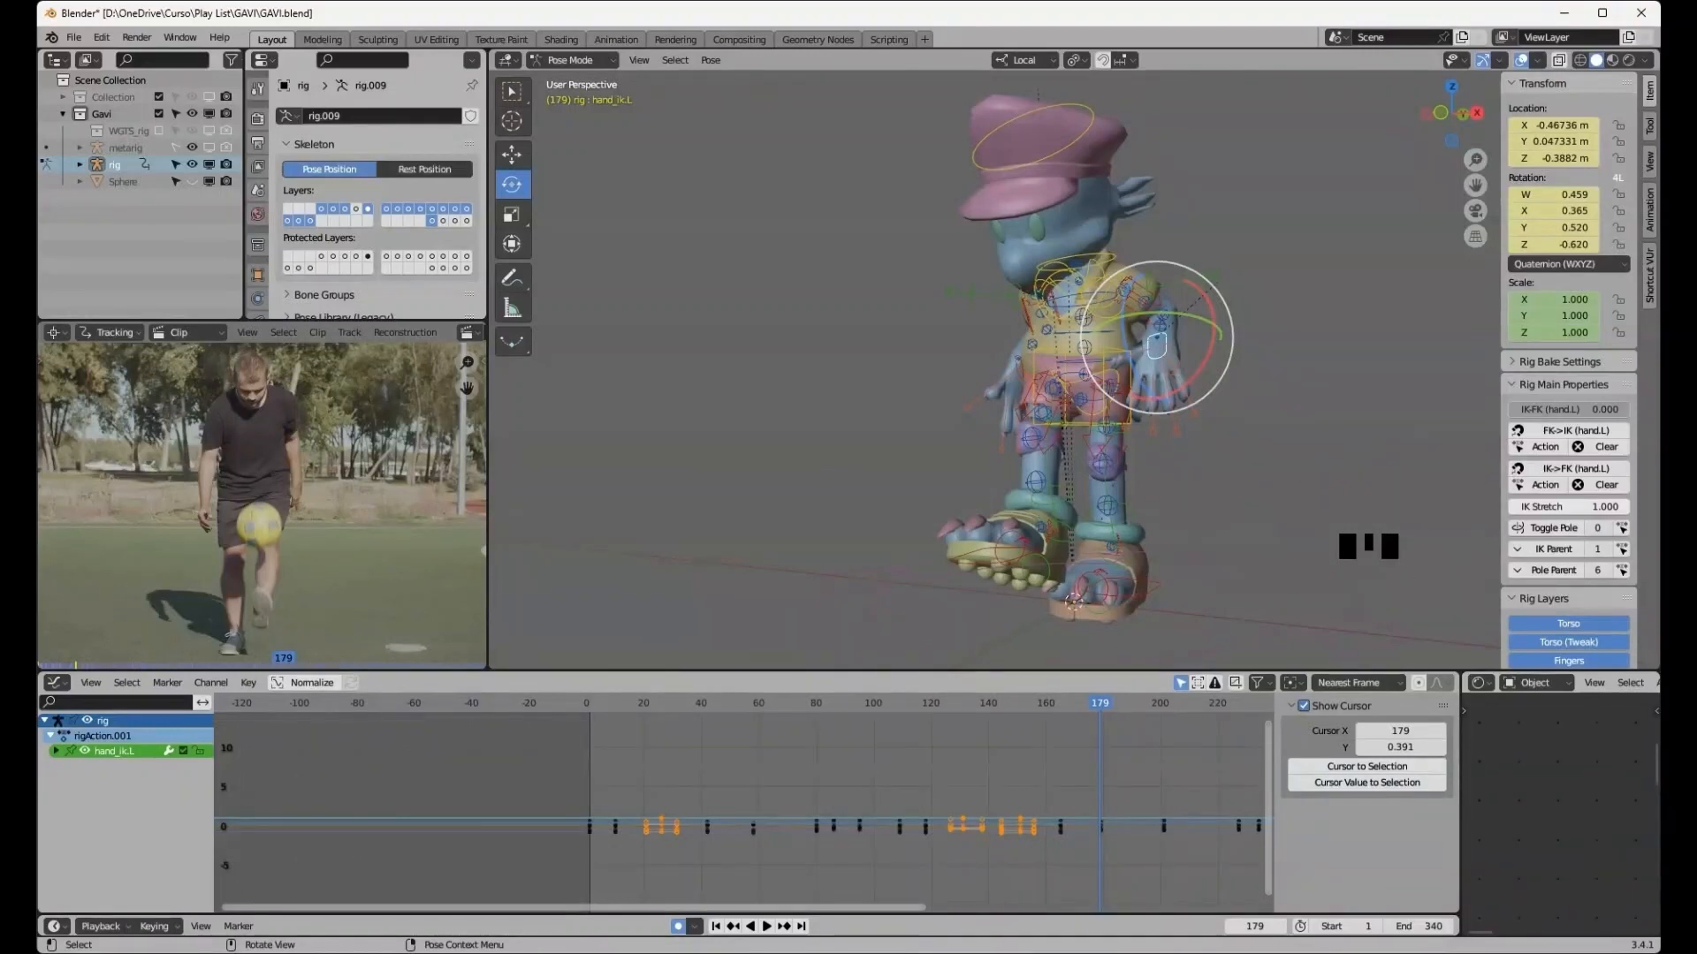
middle_drag(1074, 601, 1074, 593)
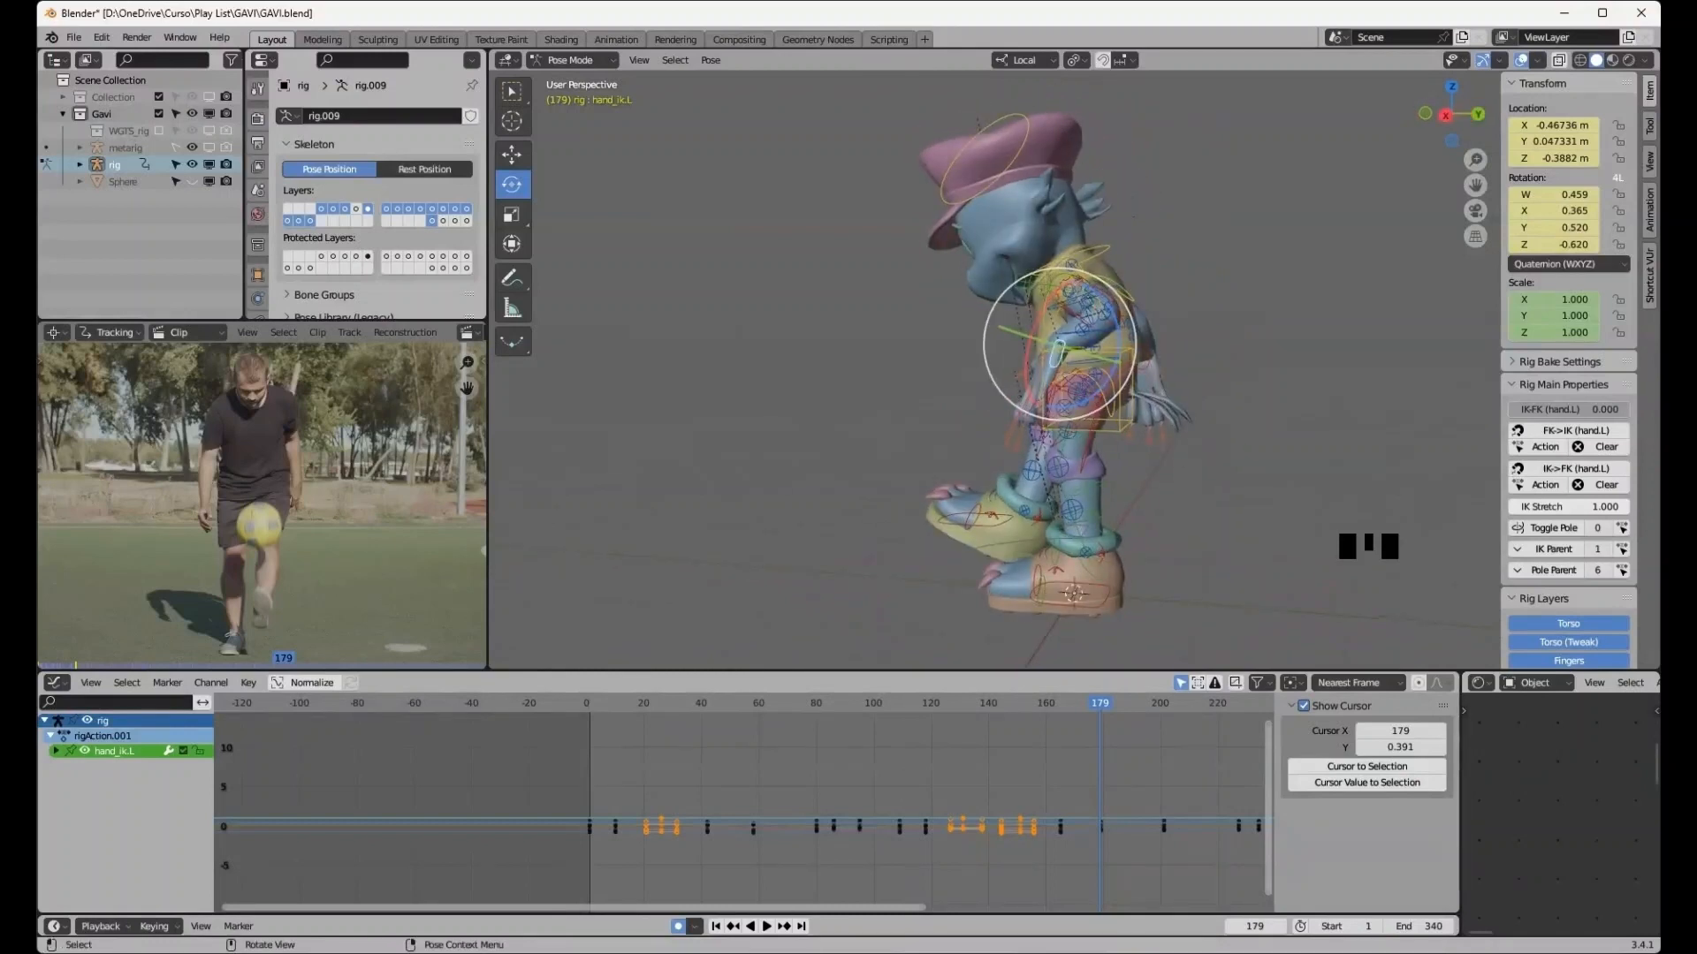
key(g)
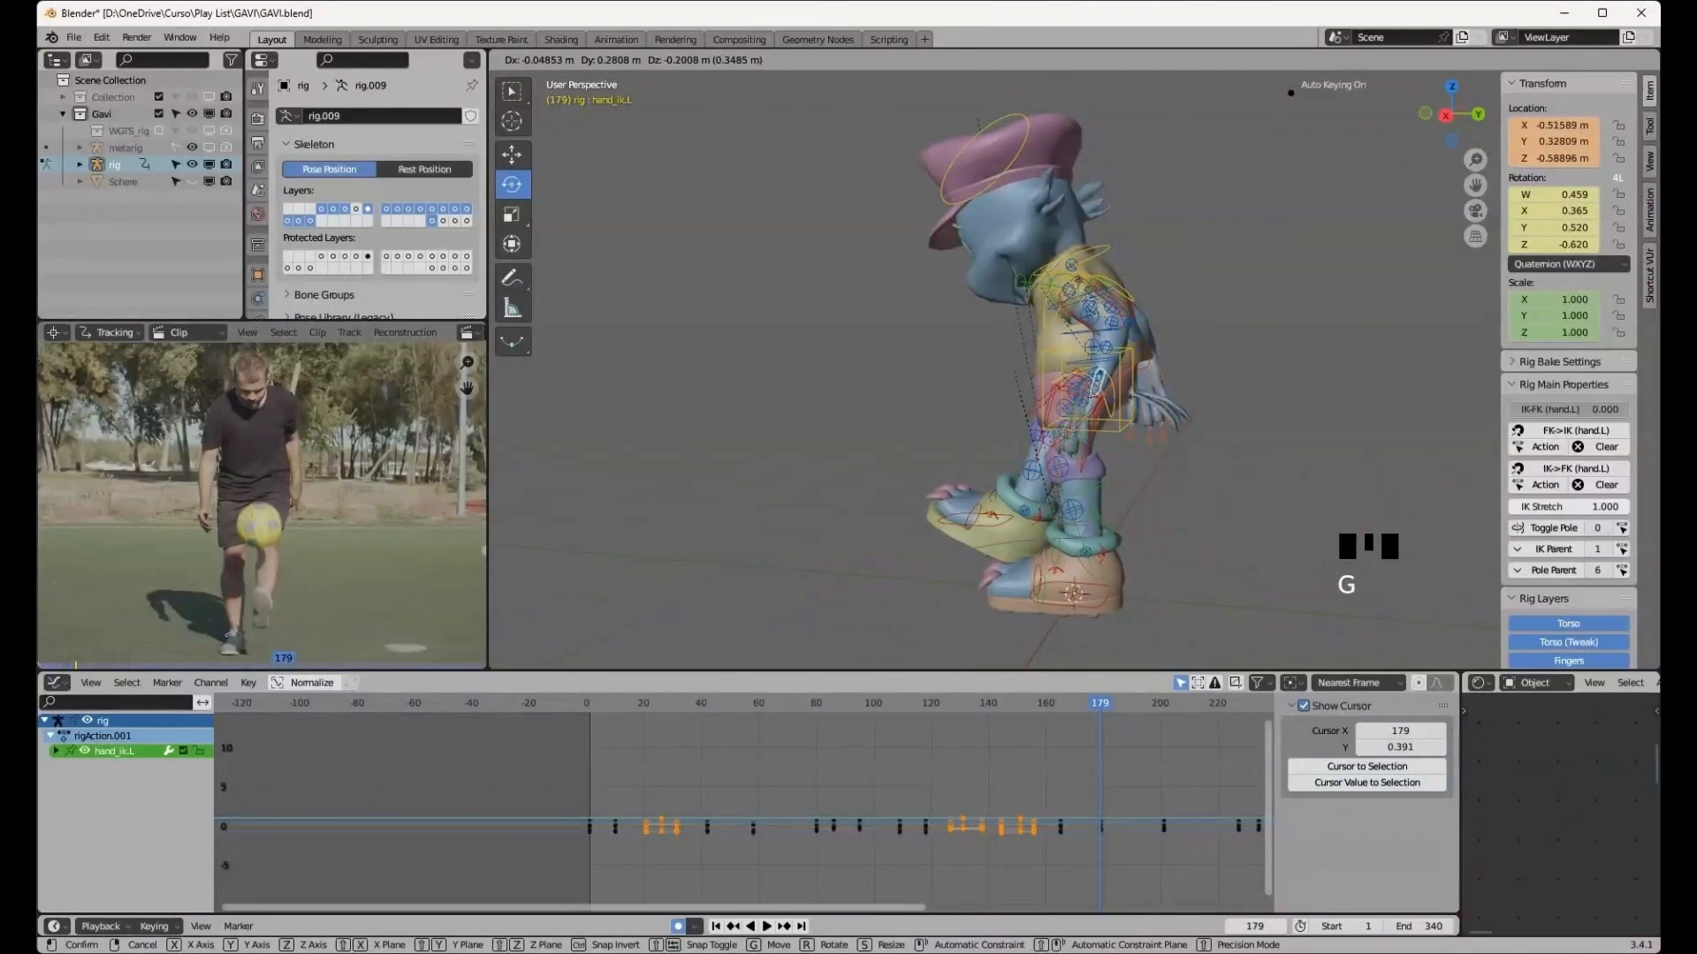
click(1095, 380)
- Rotate the left hand IK control to turn the hand toward the body, matching the reference arm pose
middle_drag(1098, 368, 983, 363)
drag(912, 368, 985, 440)
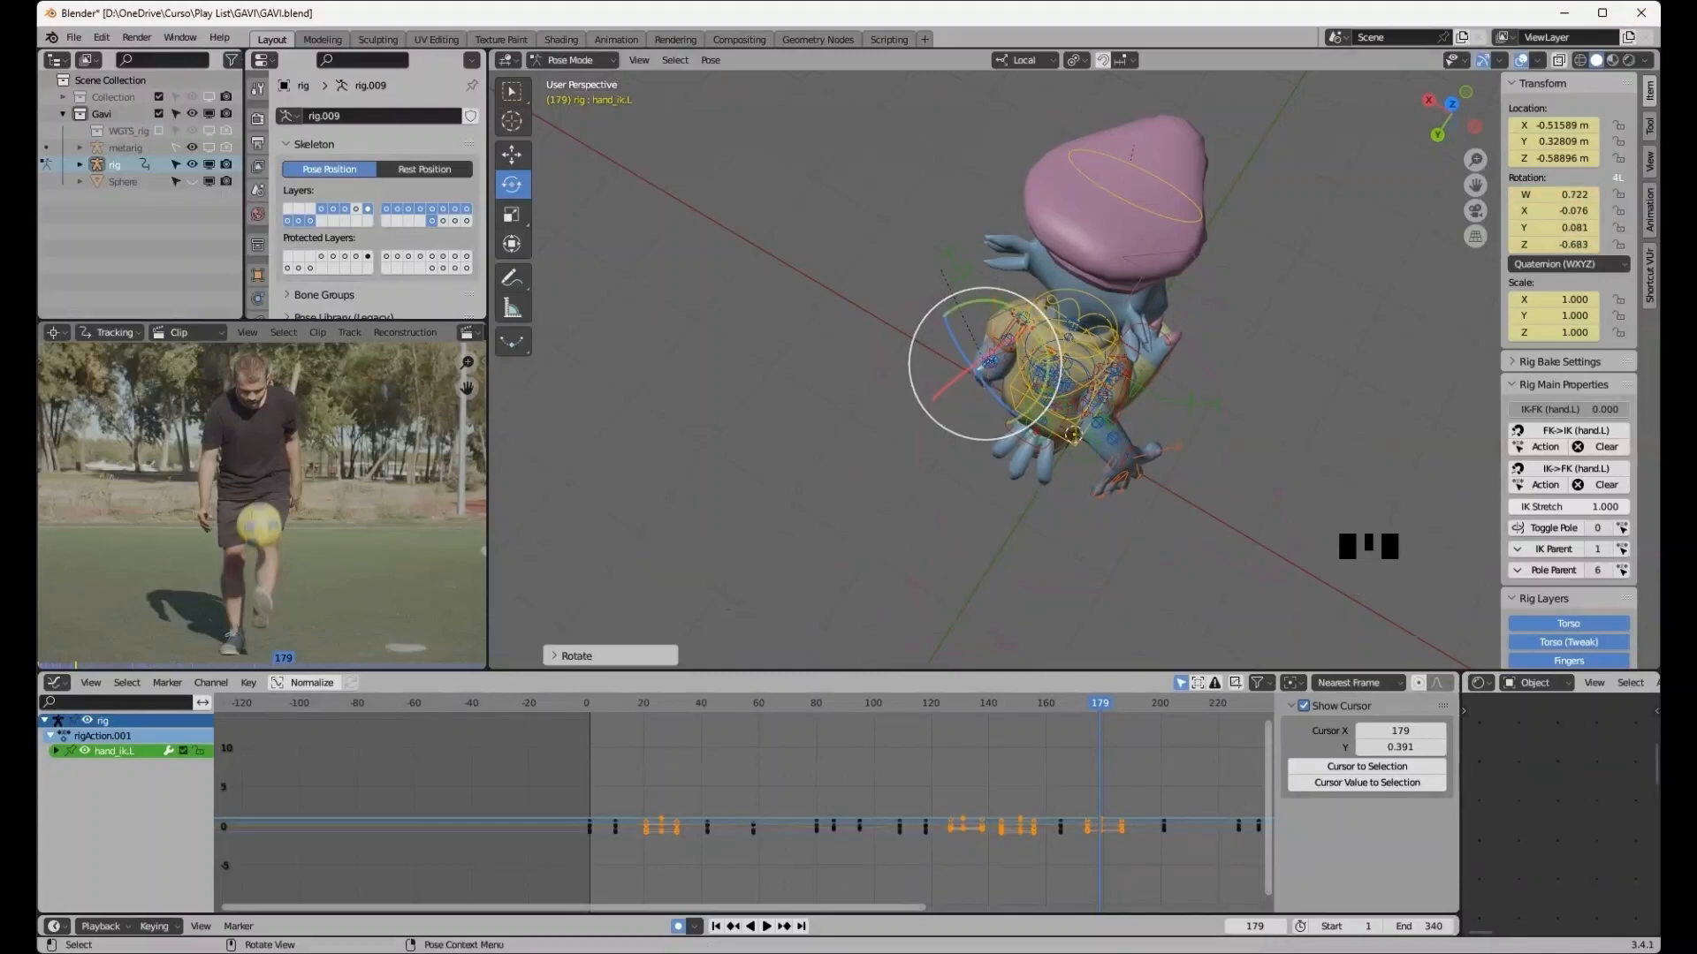
middle_drag(986, 440, 991, 309)
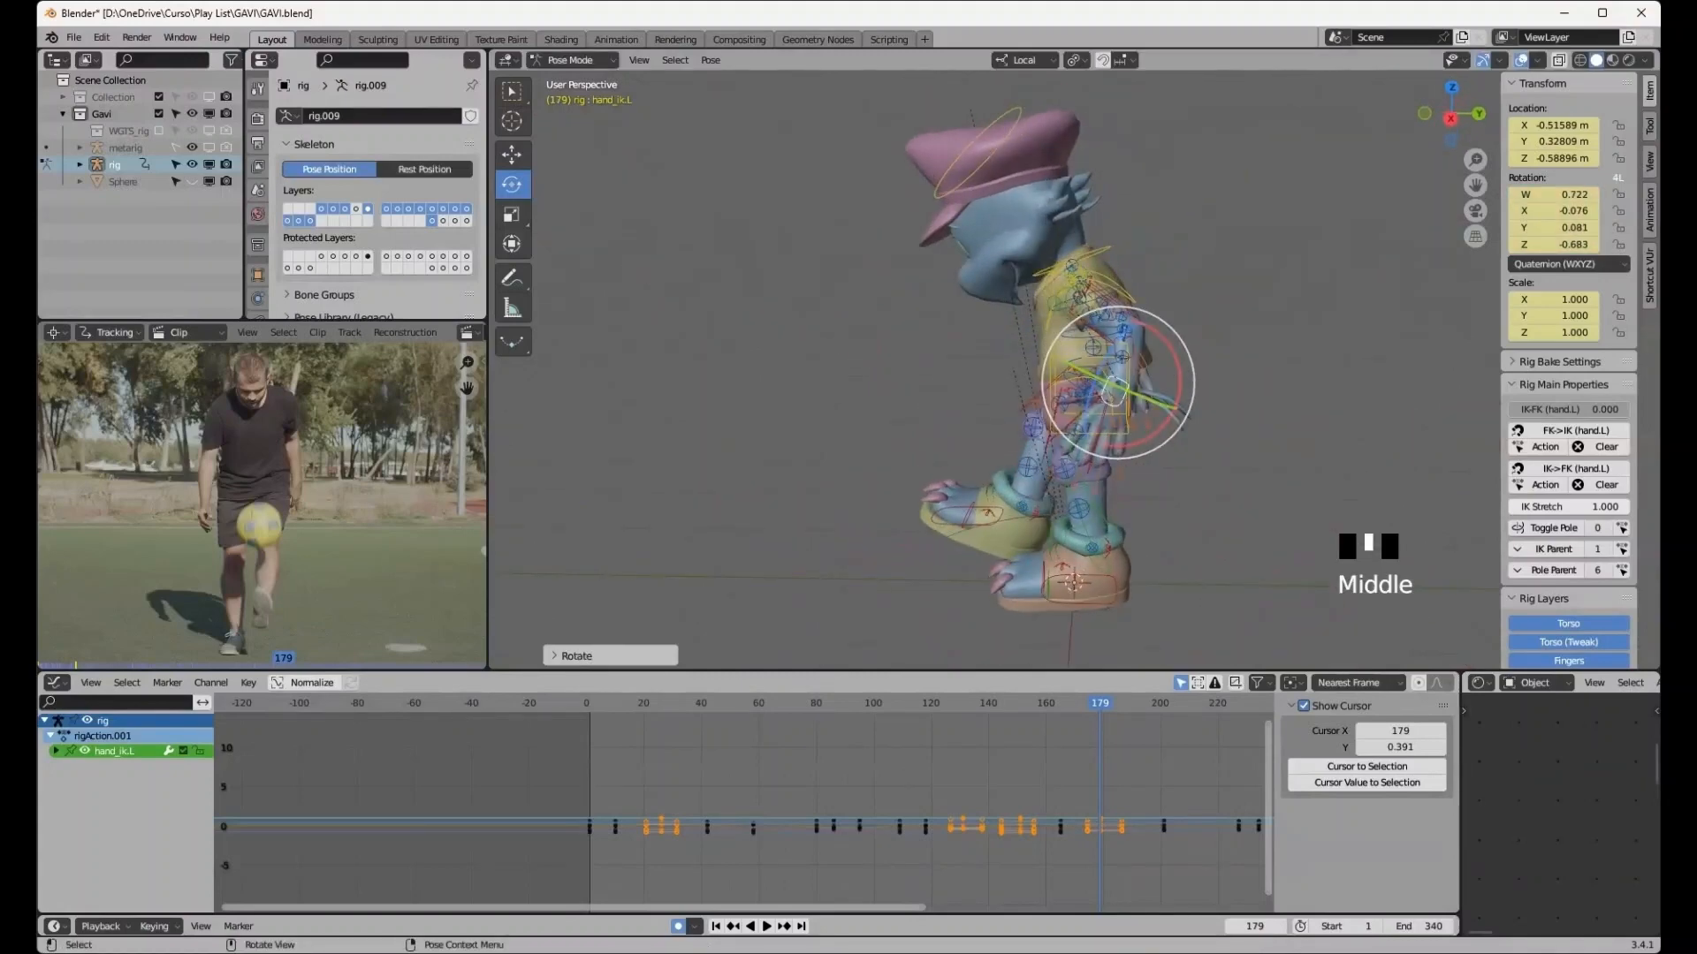
drag(1114, 354, 1050, 391)
middle_drag(1050, 390, 954, 389)
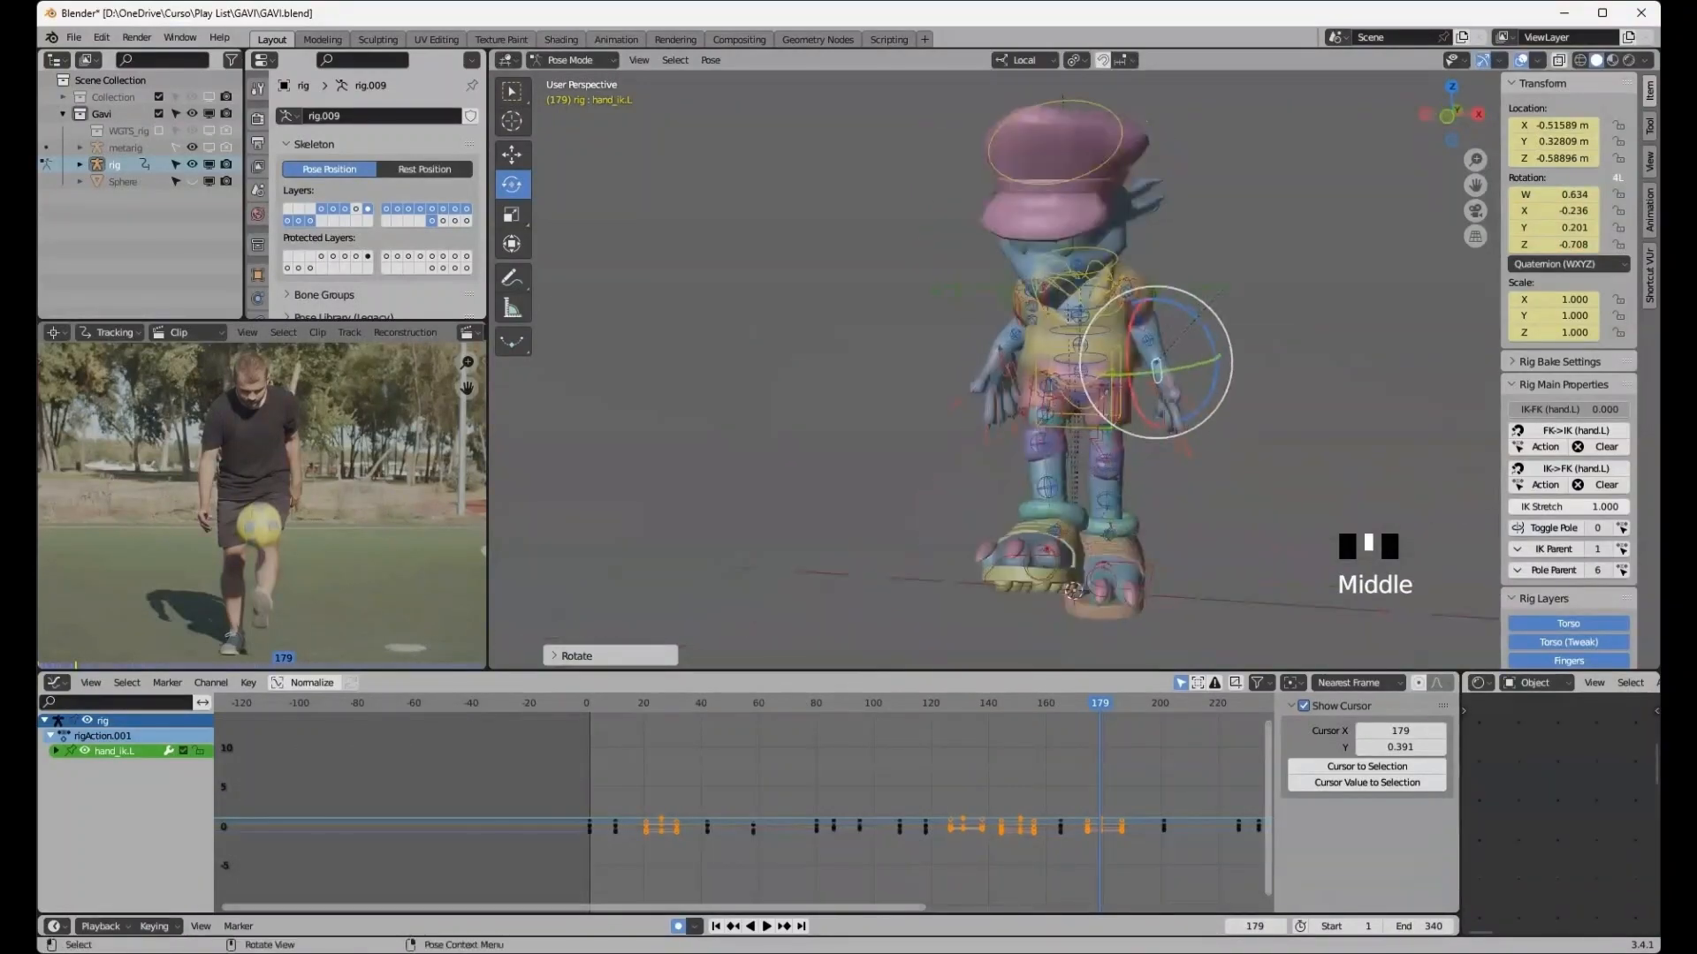
drag(1230, 350, 1226, 382)
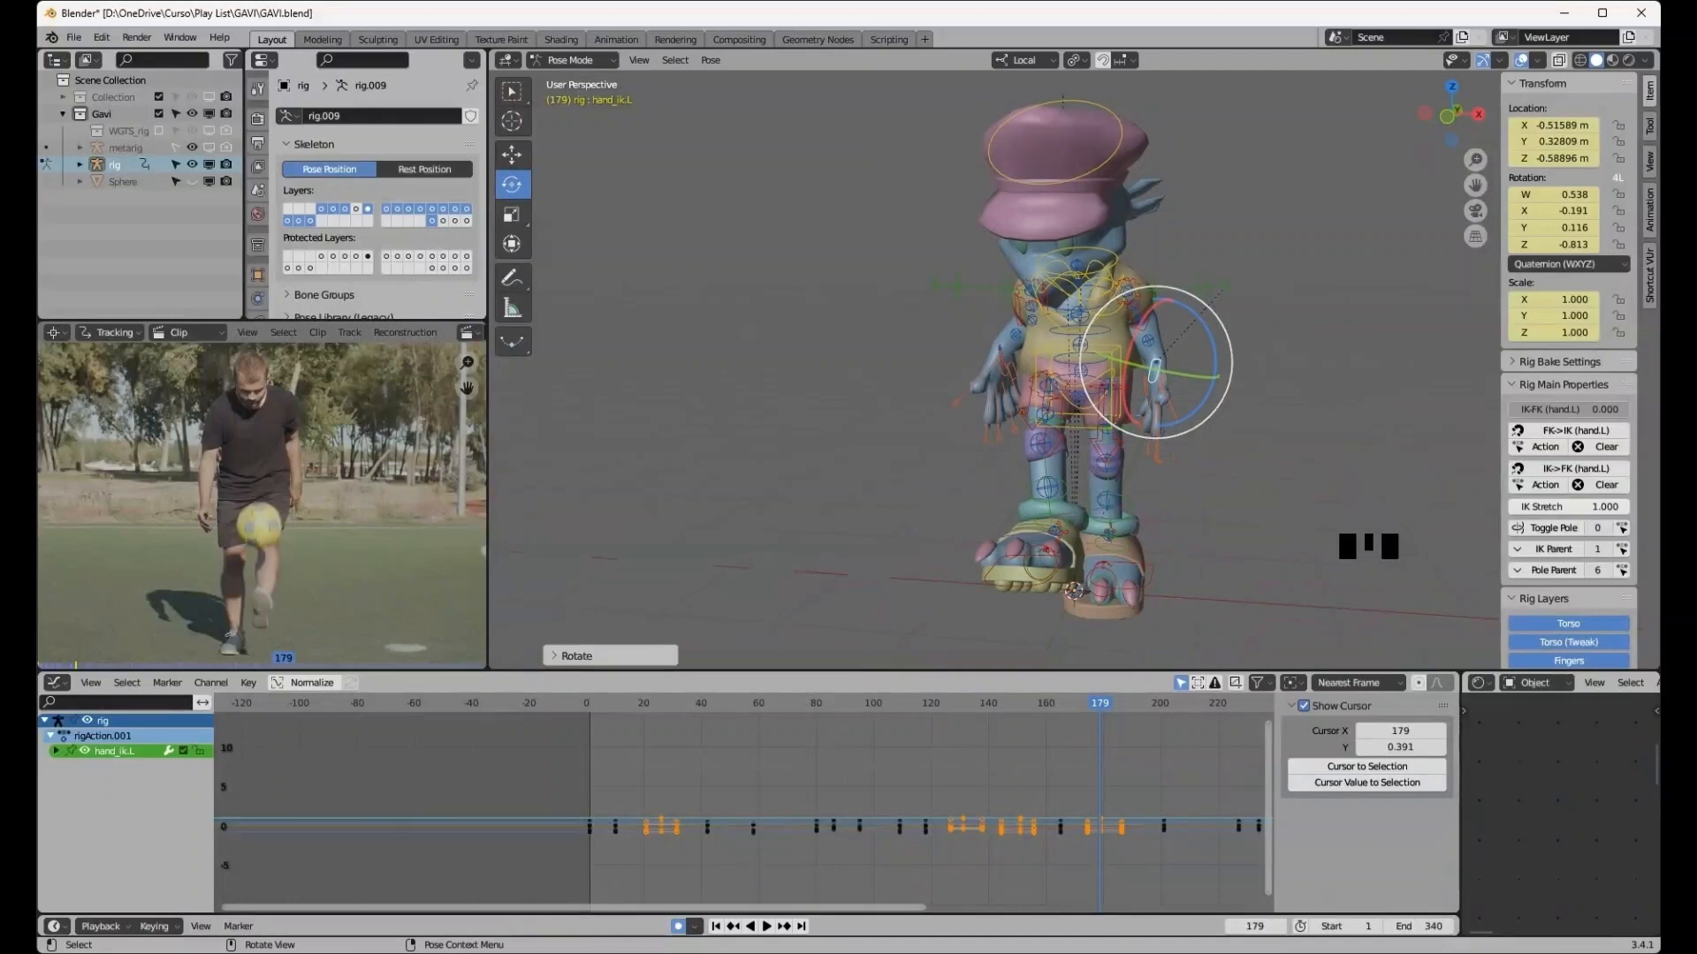
middle_drag(936, 362, 1123, 375)
drag(1090, 353, 1091, 356)
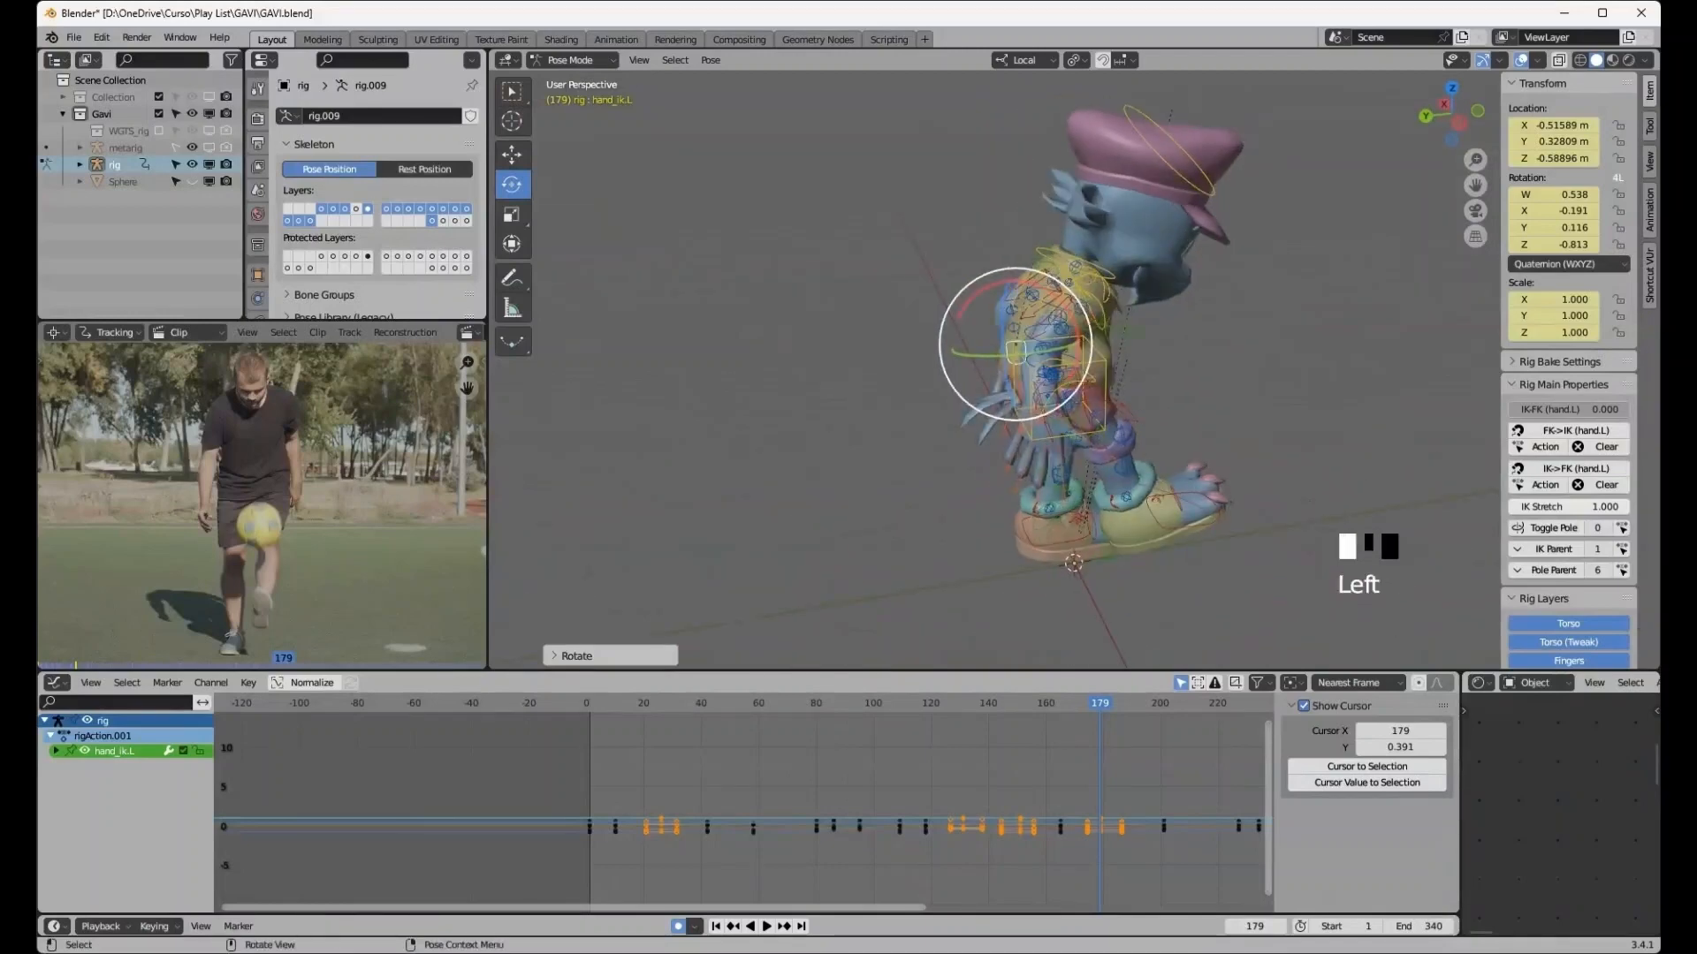
- Select all the rig's bones and play back the animation from frame 0 to review the motion
click(1046, 403)
middle_drag(1046, 402, 937, 400)
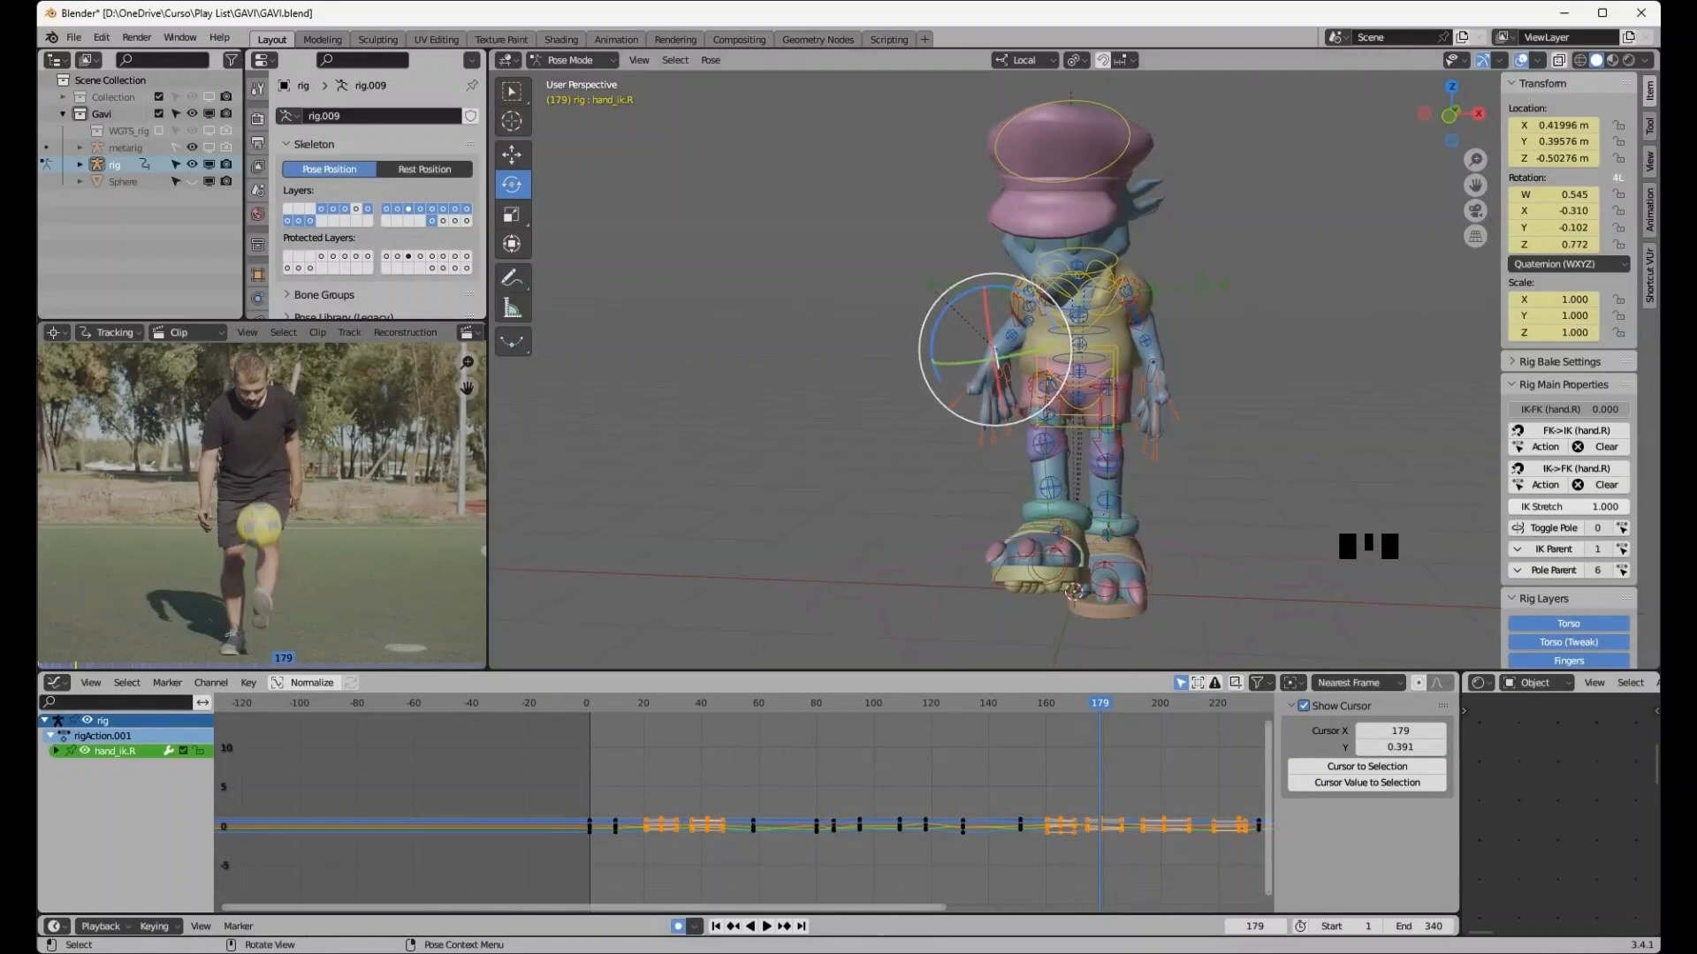
drag(875, 93, 1263, 633)
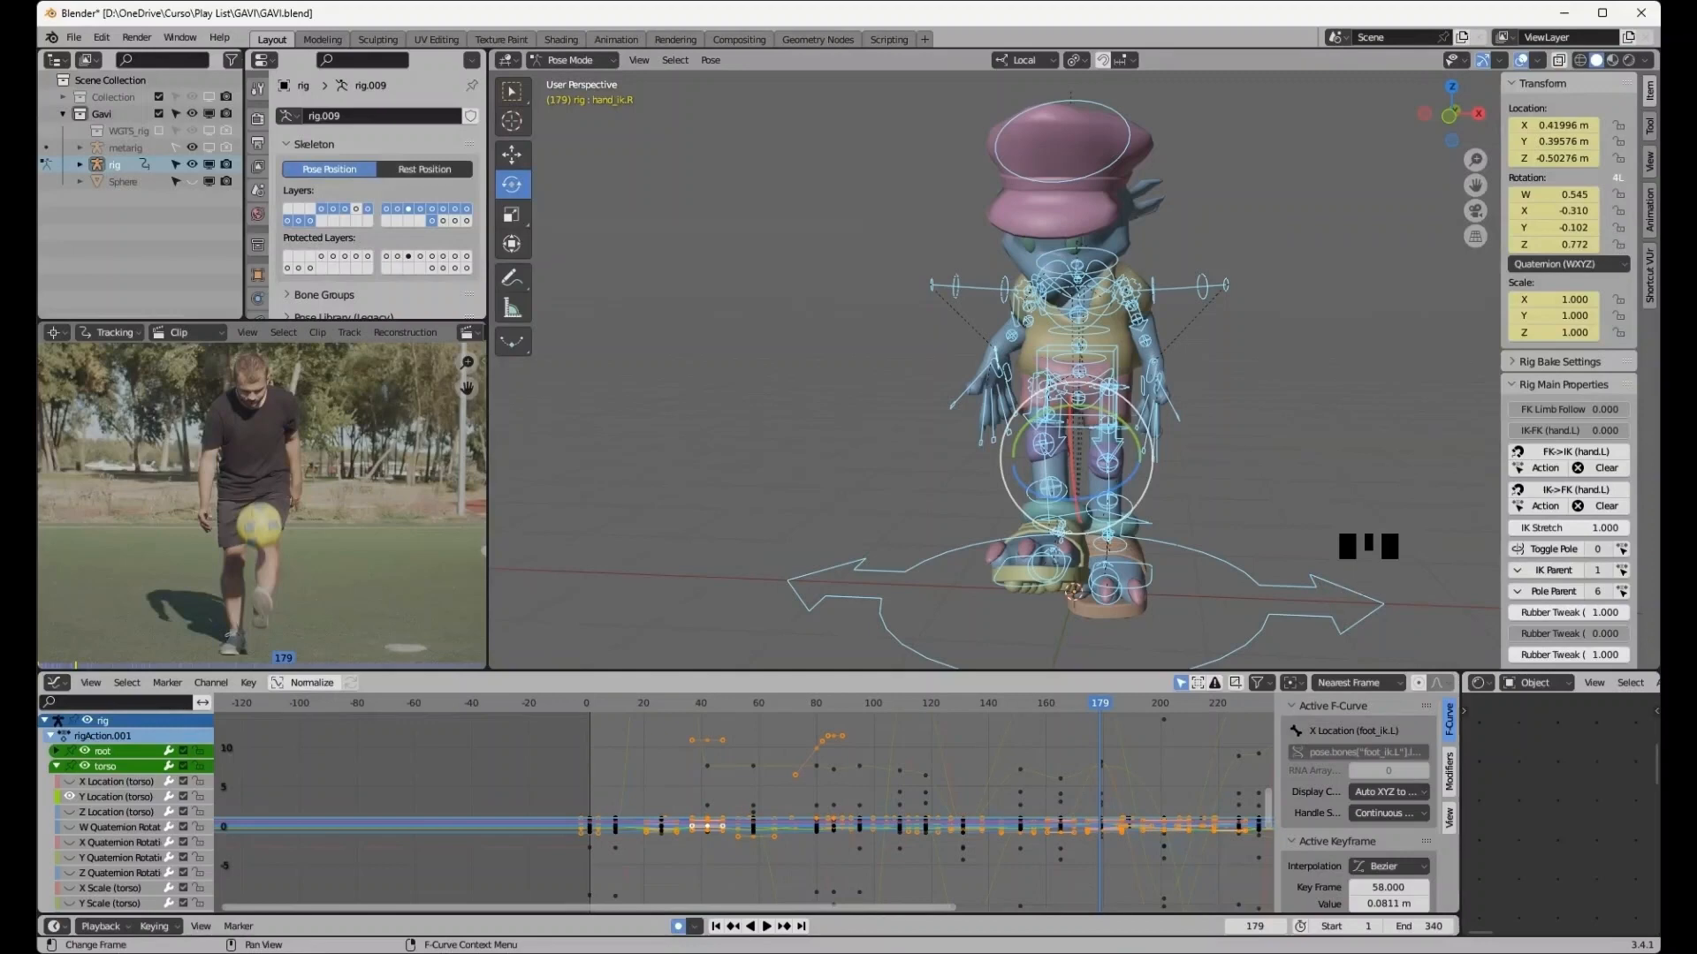
click(1059, 703)
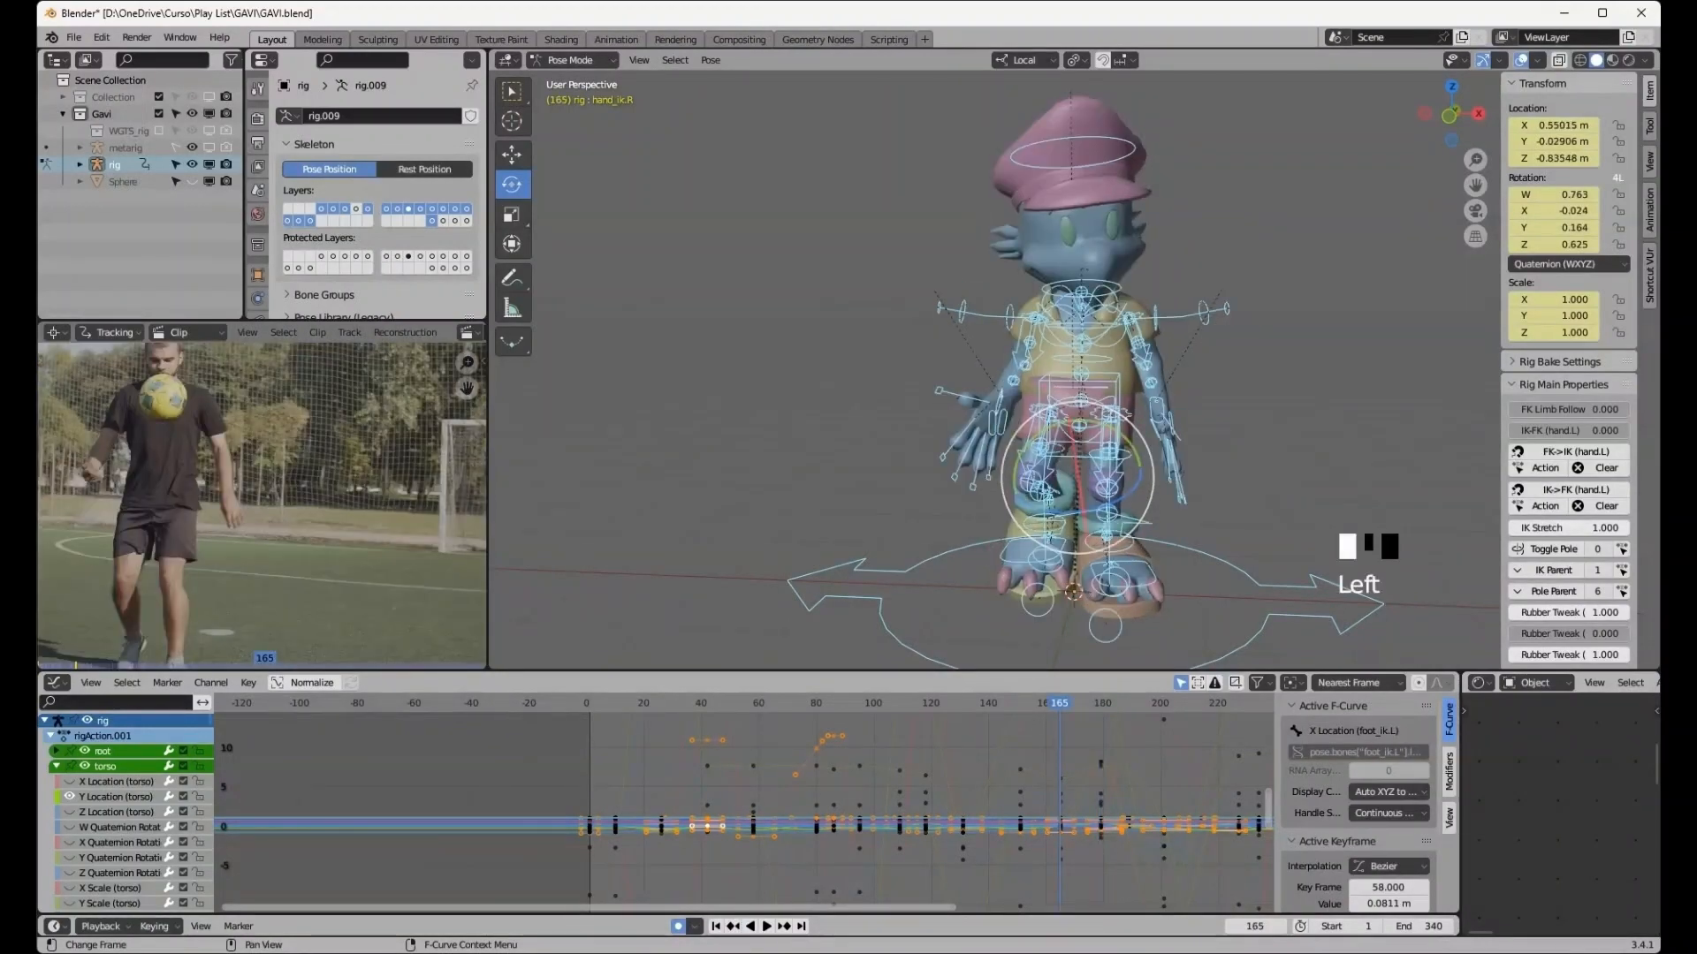
click(783, 926)
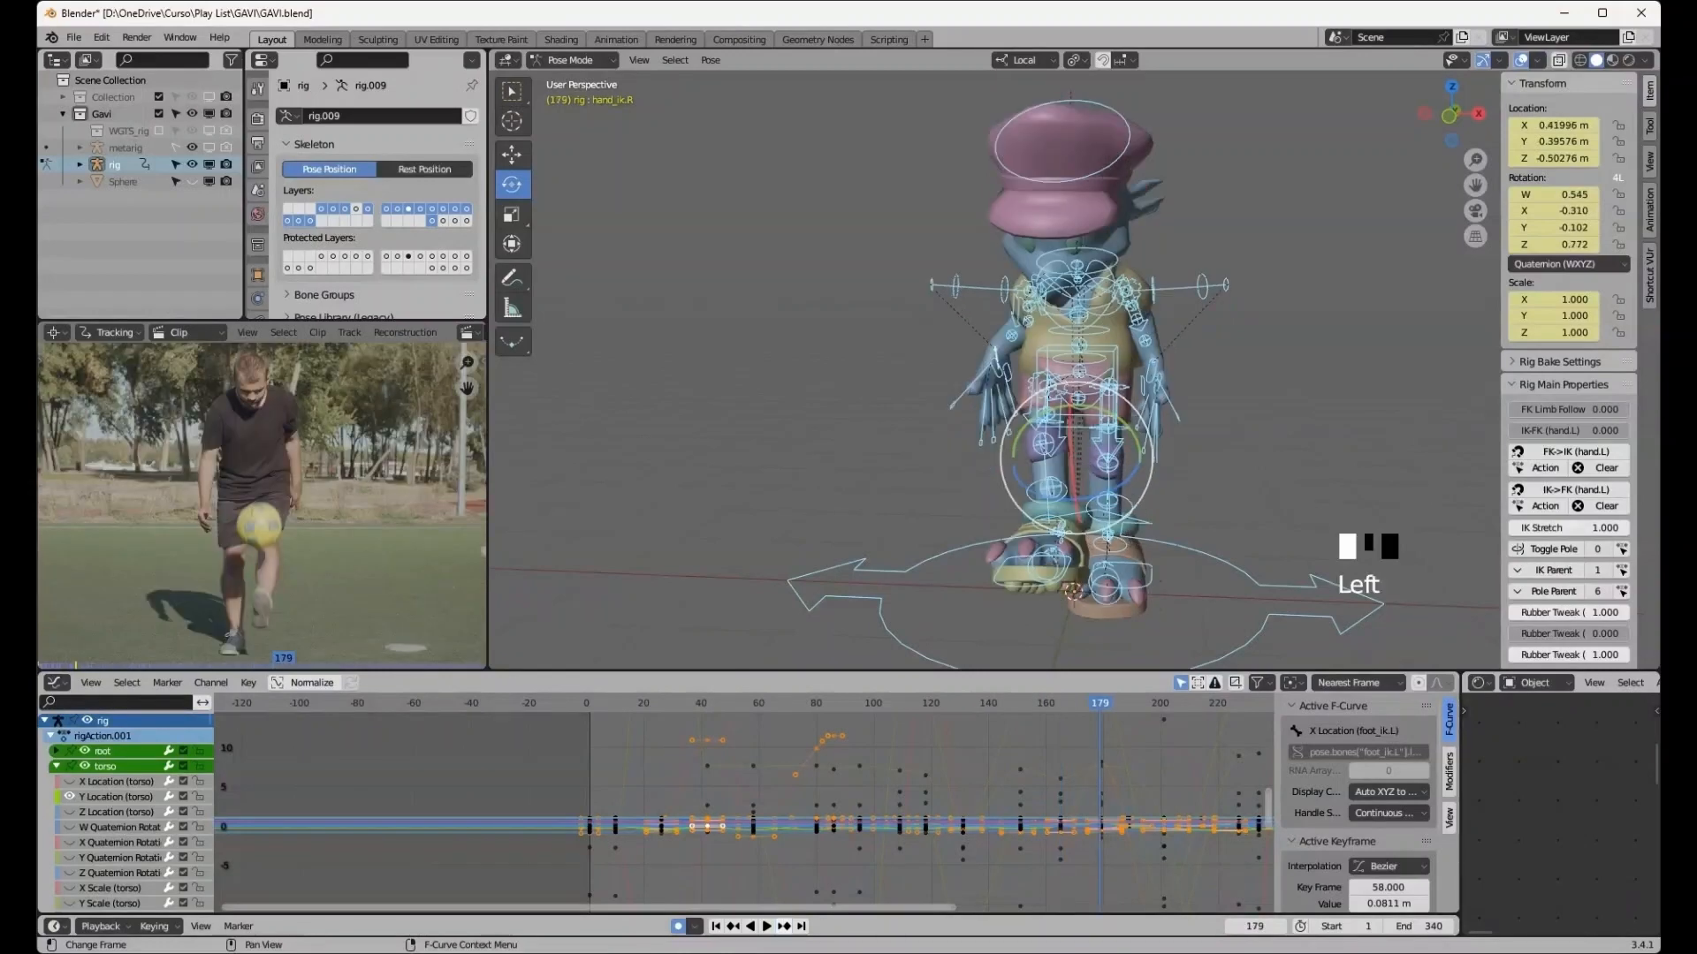
click(783, 926)
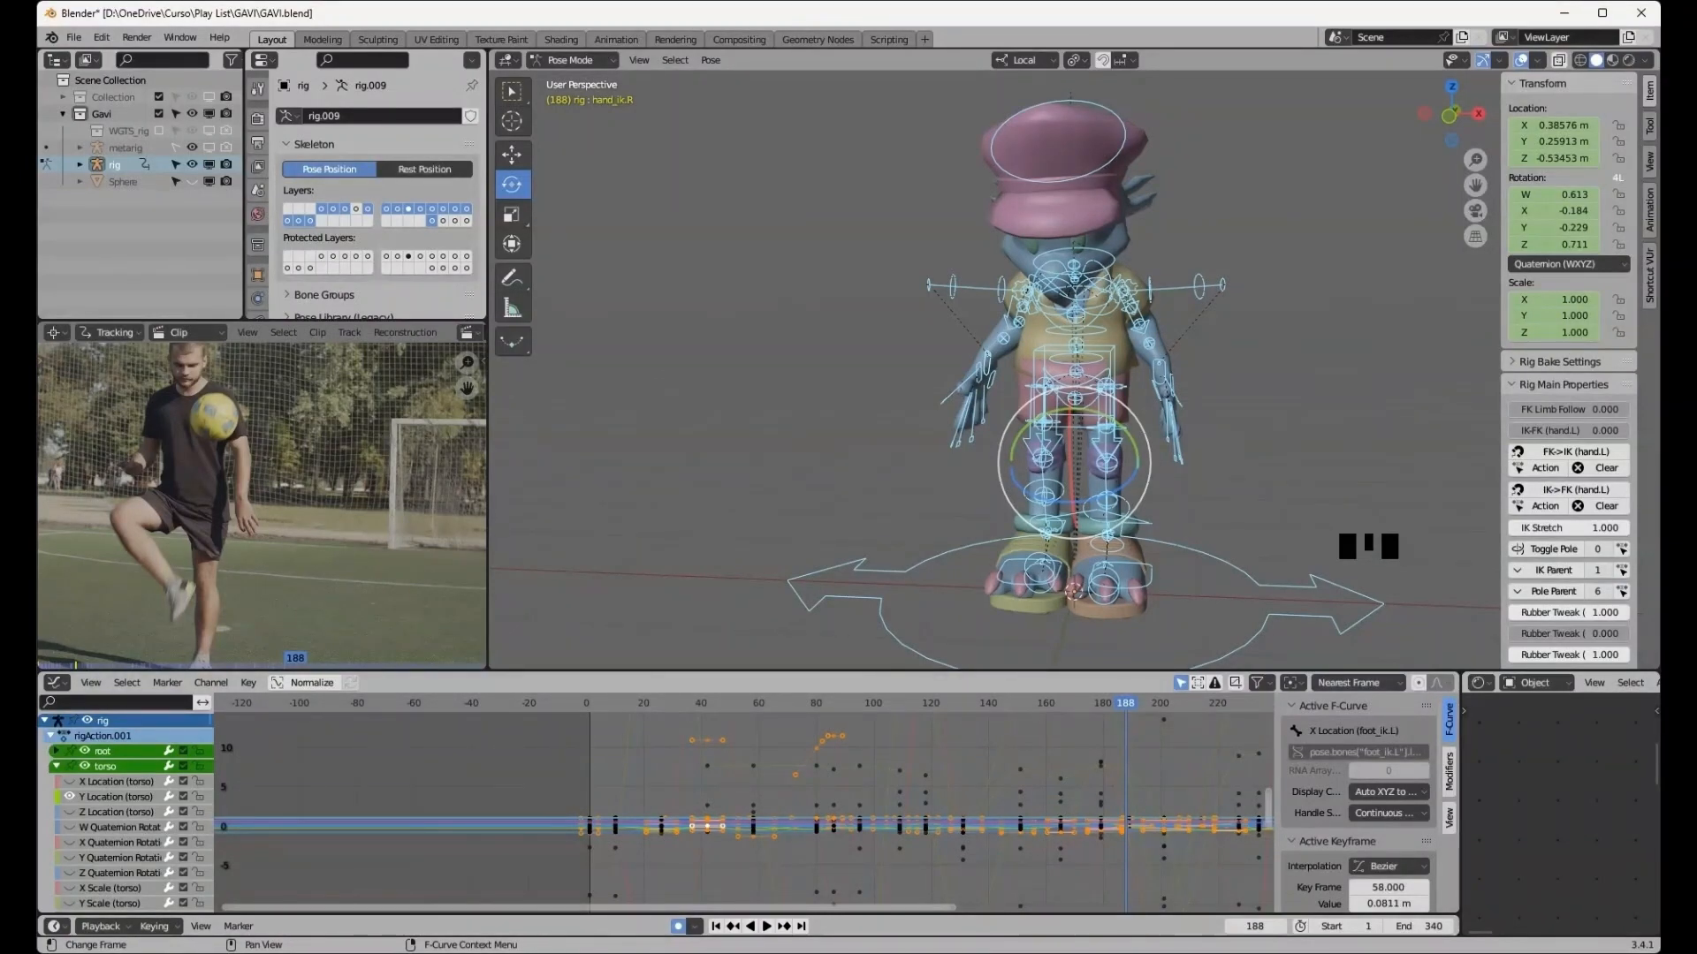
click(766, 926)
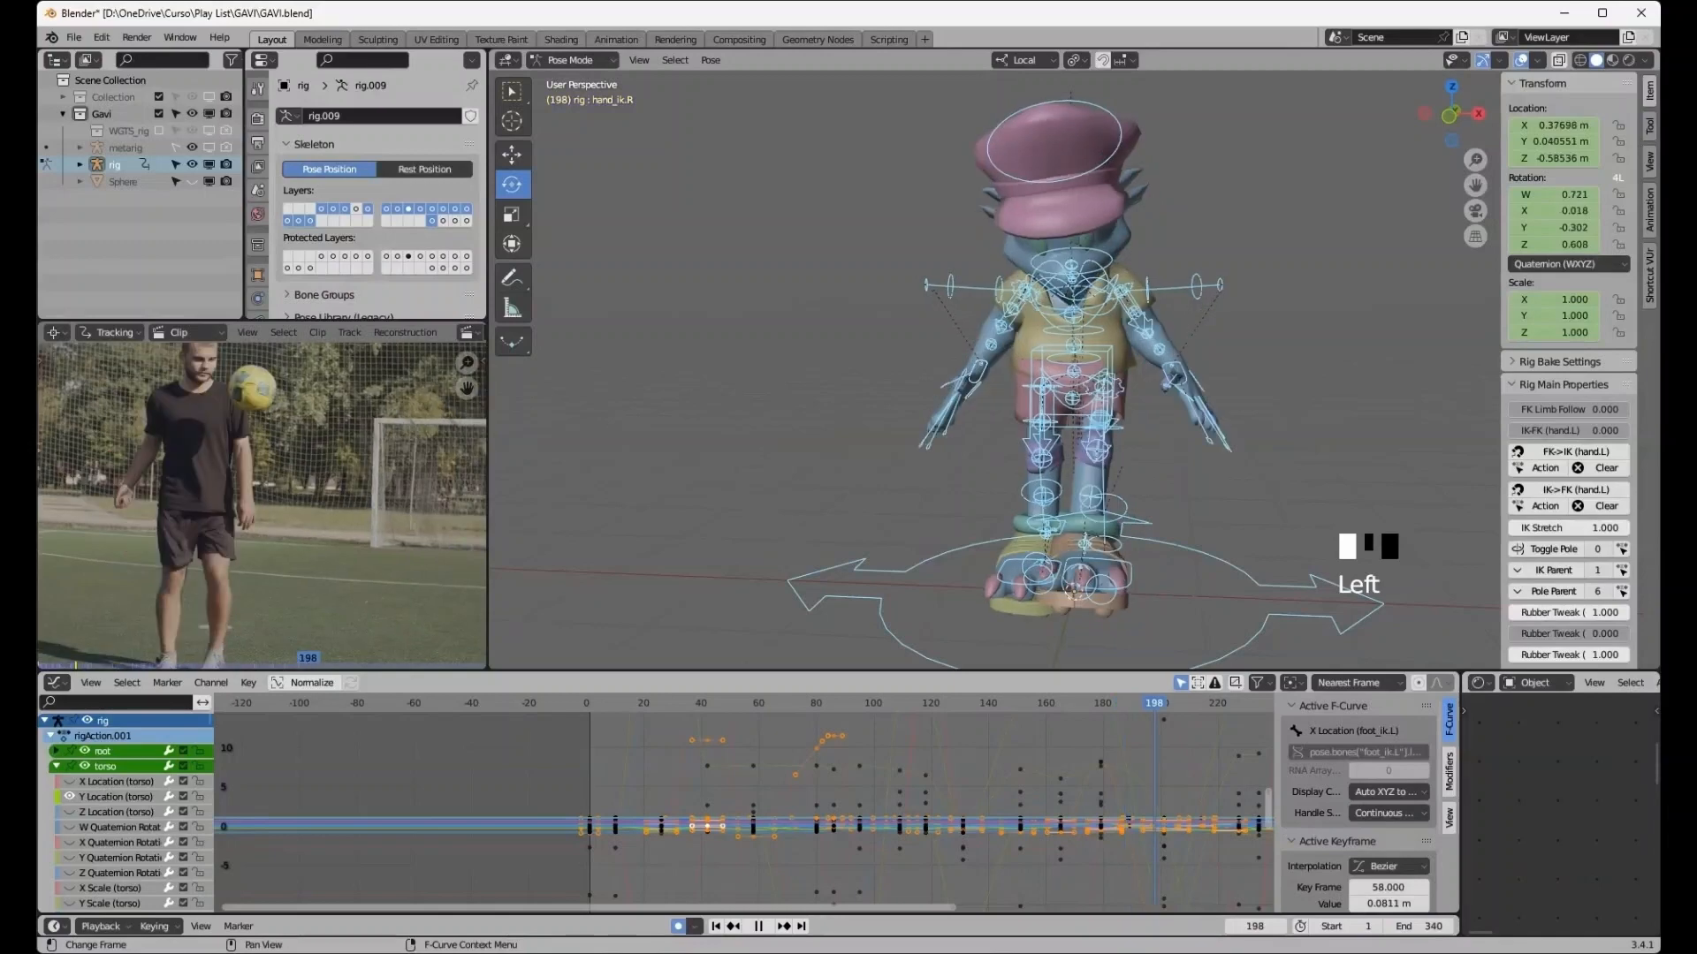
click(764, 926)
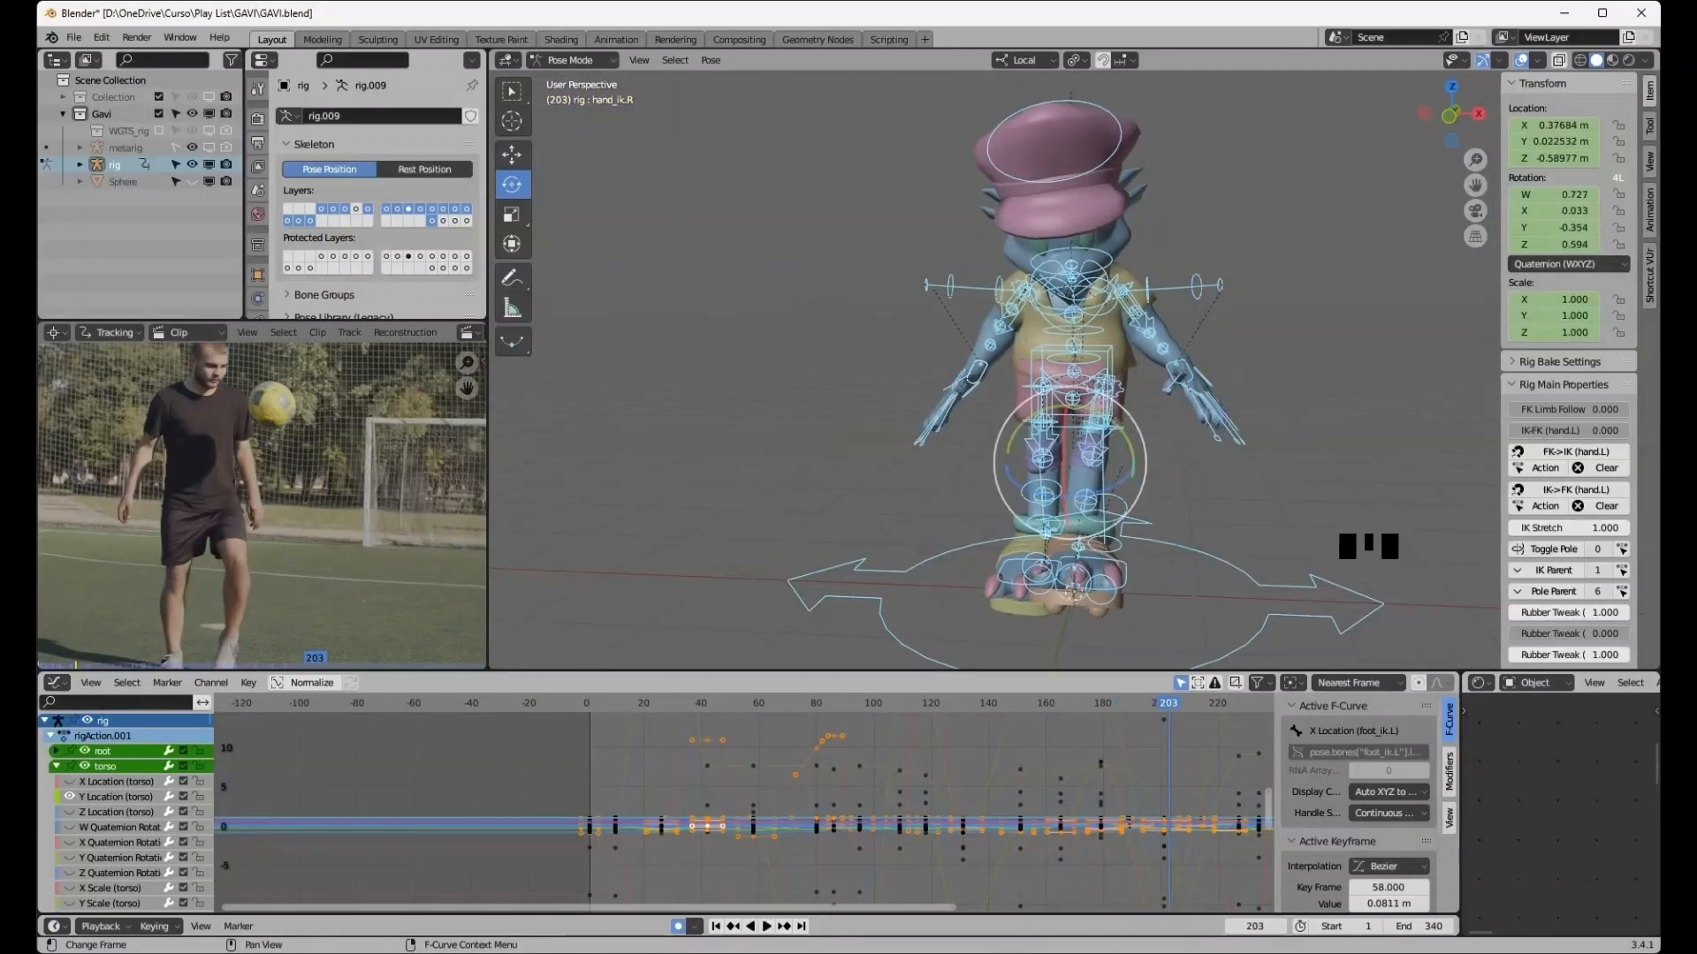
click(750, 926)
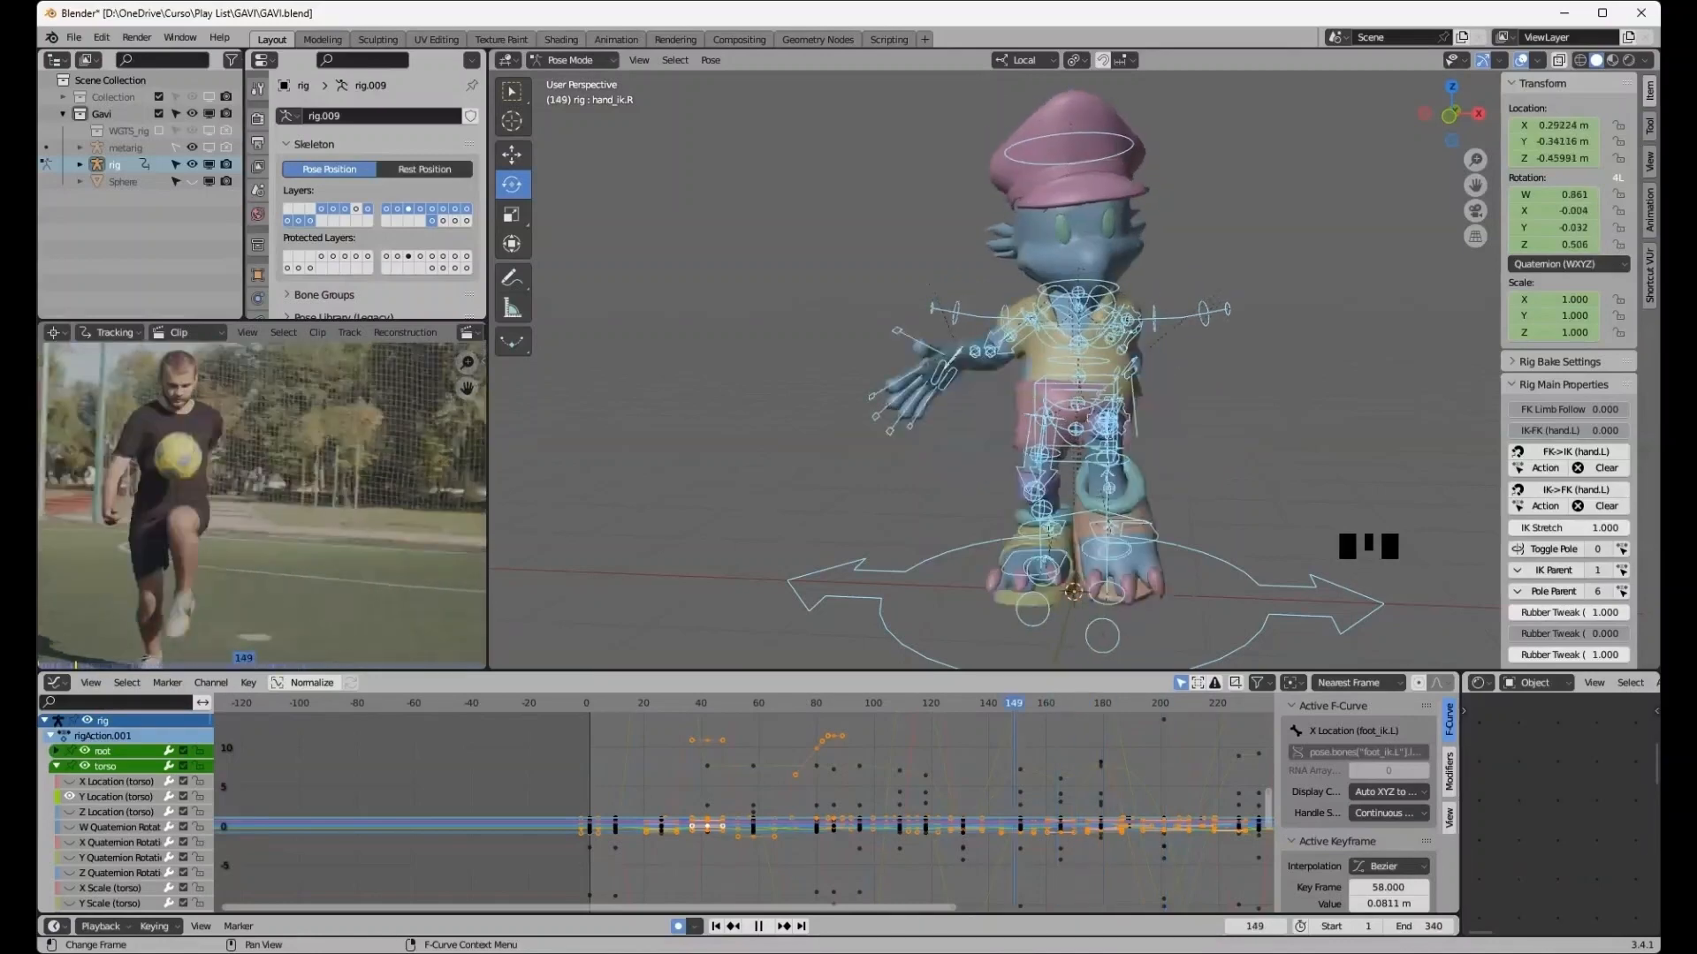
drag(848, 703, 586, 703)
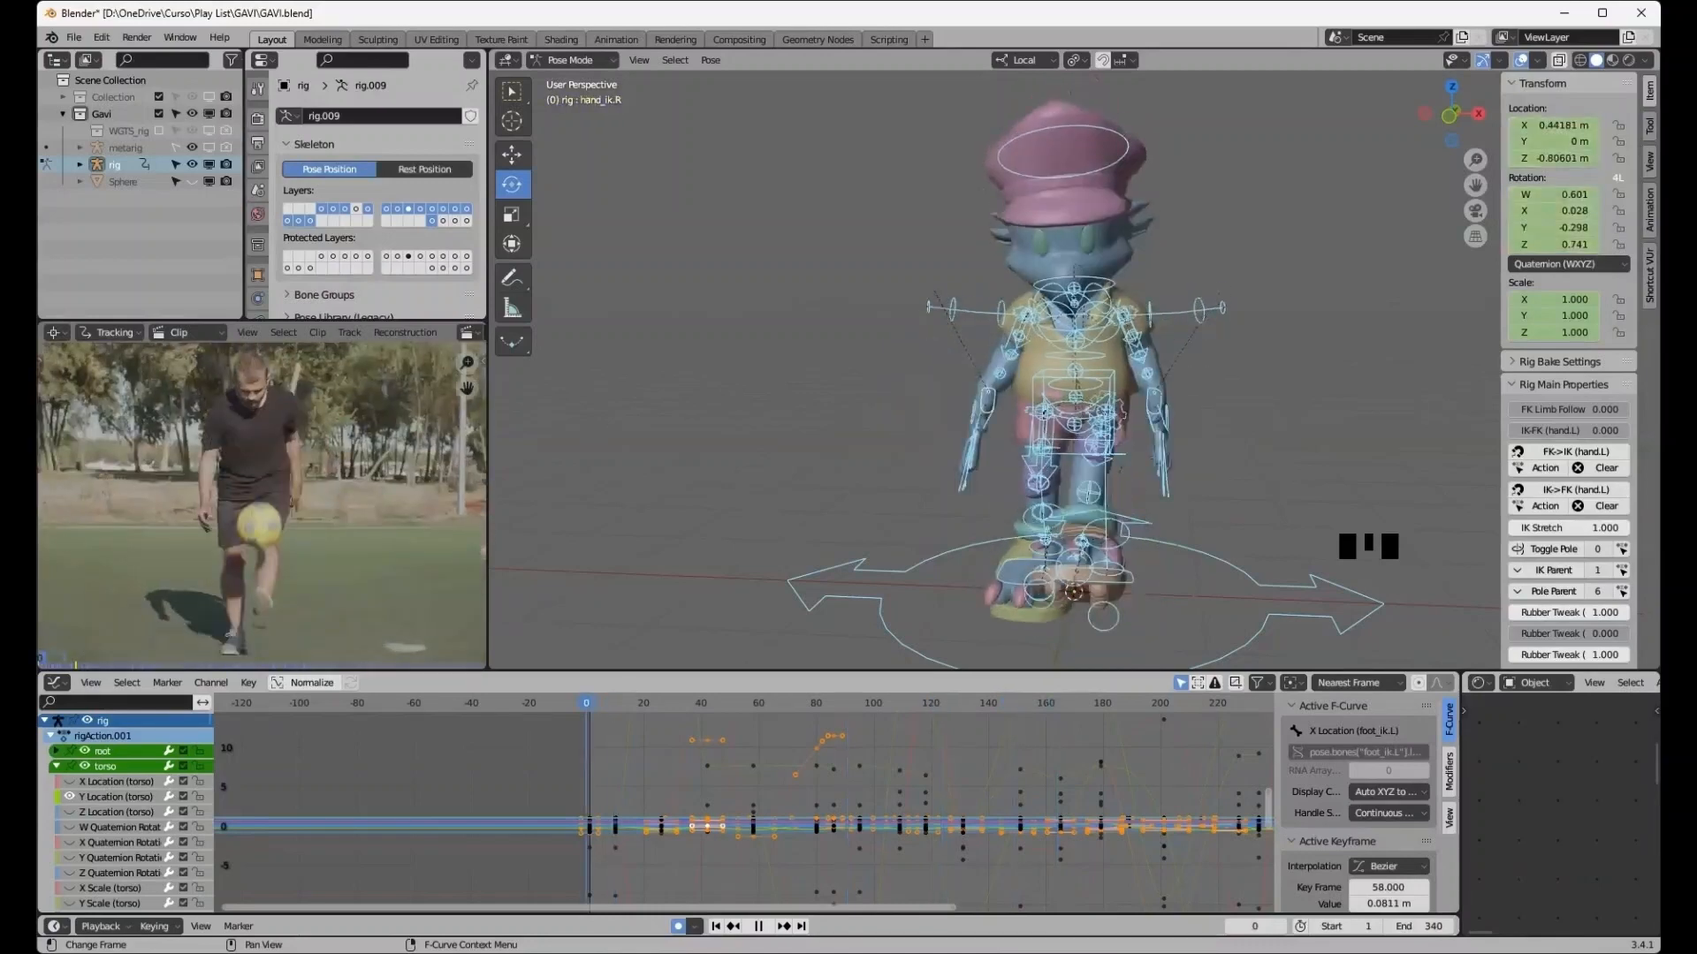
key(space)
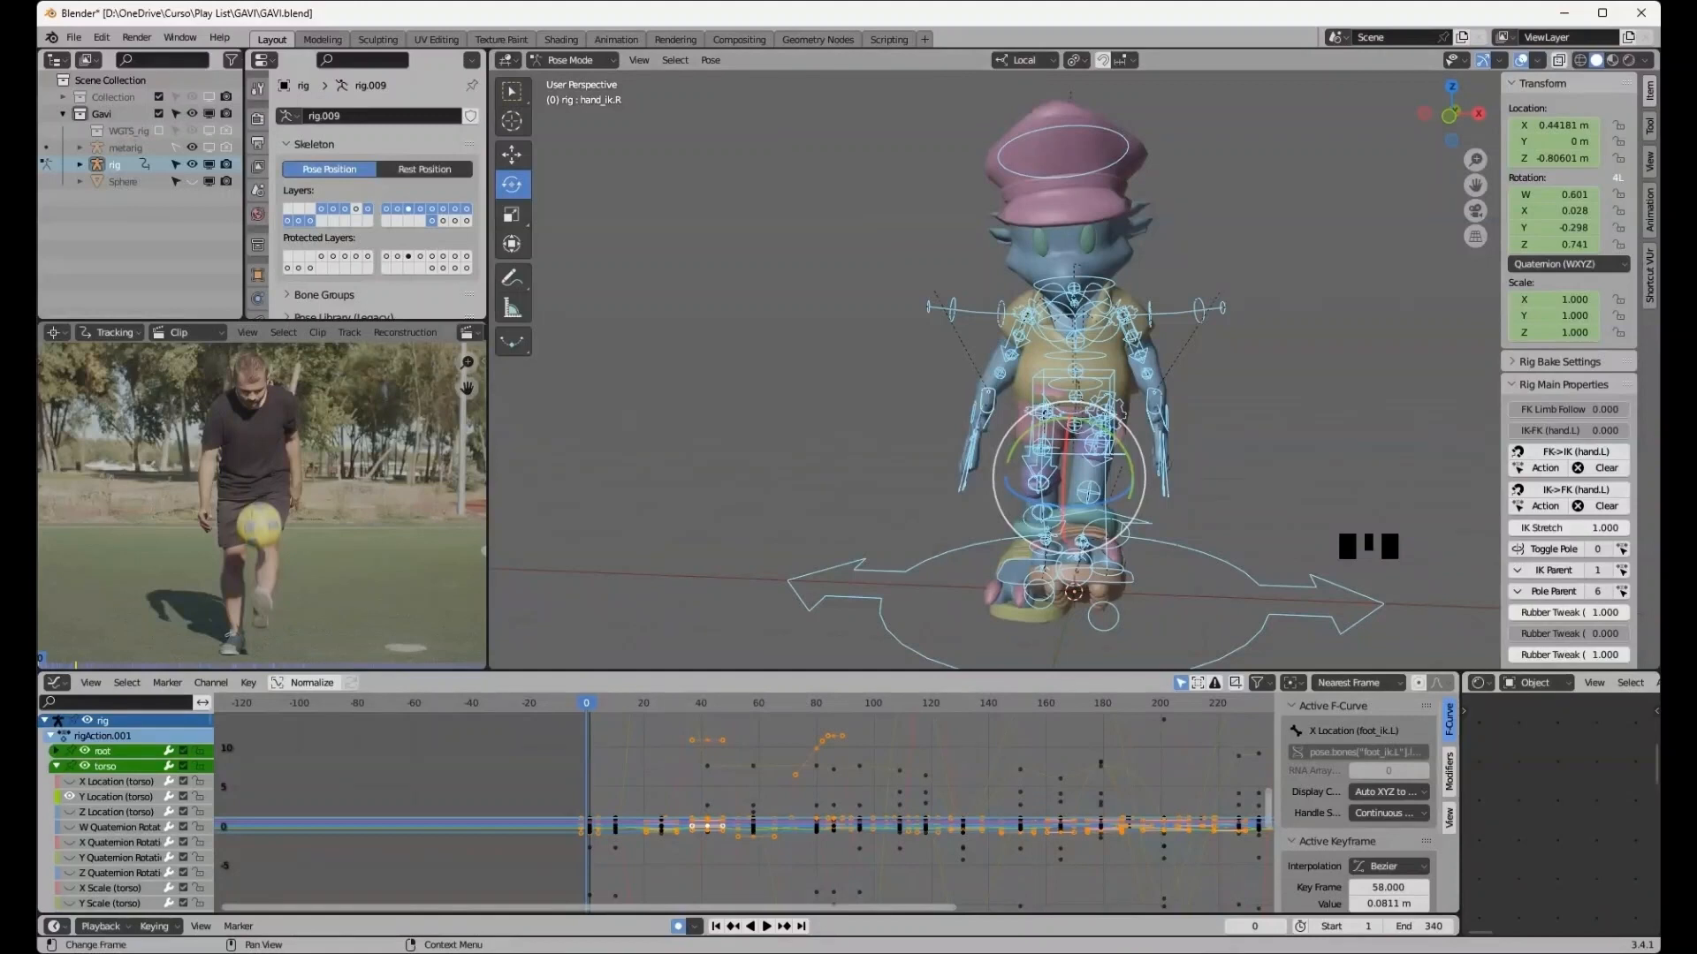
- Switch the reference movie clip in the clip editor, leaving the editor without a clip
click(466, 332)
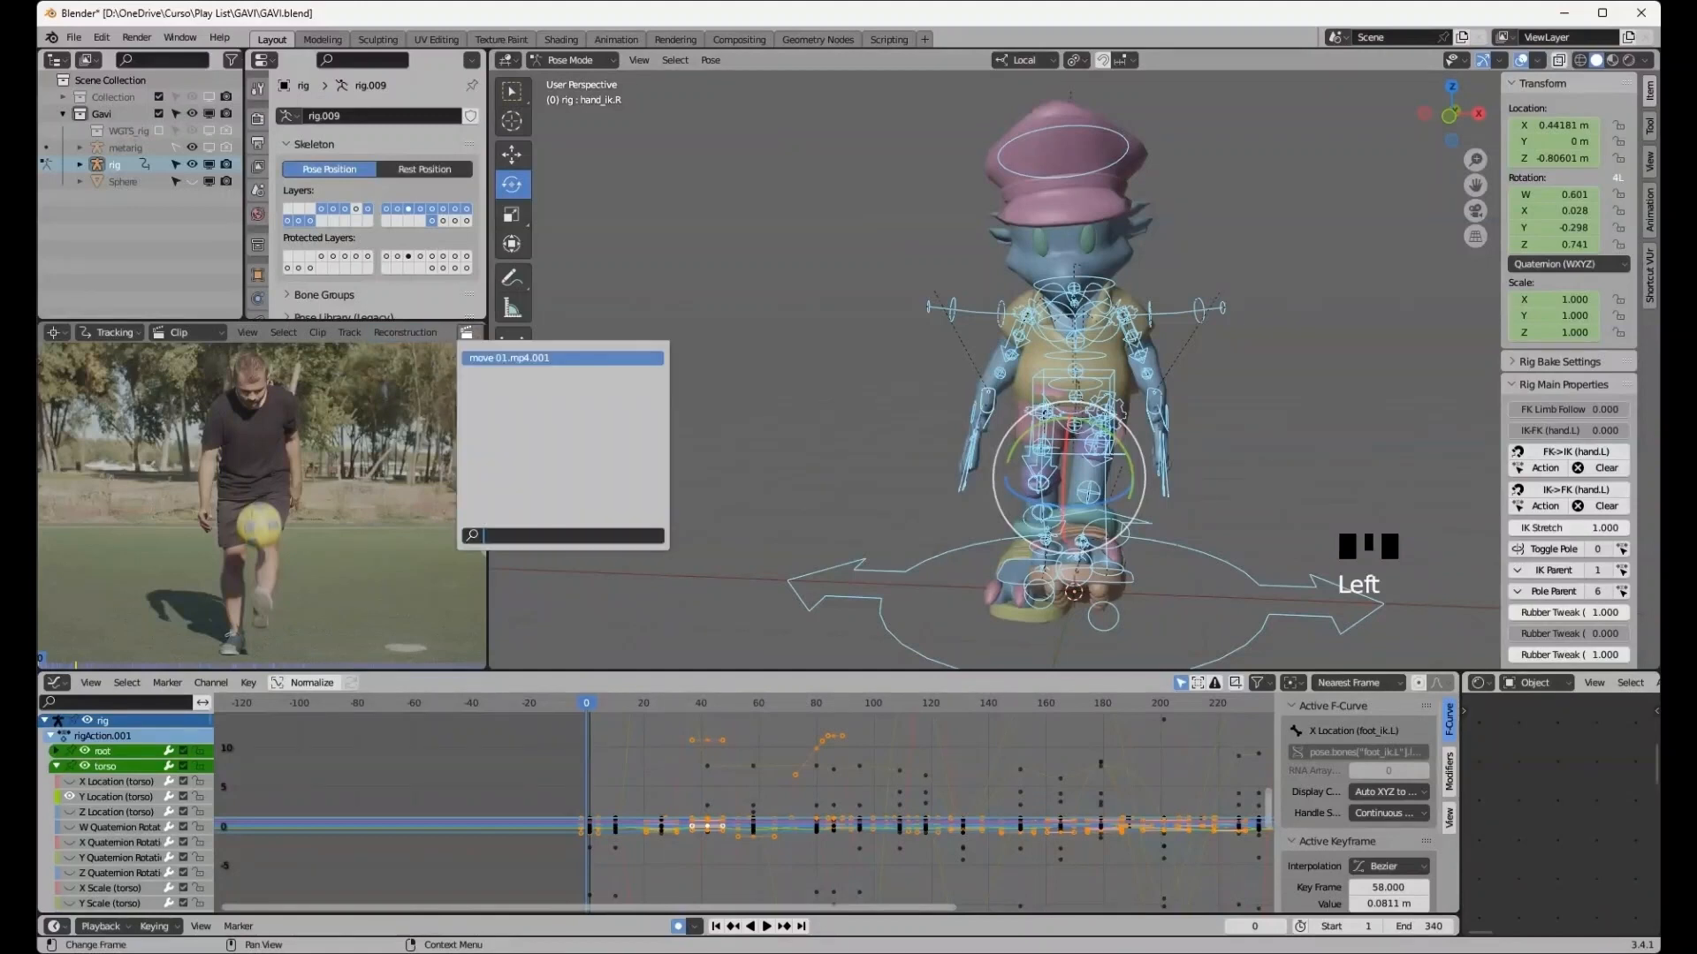
click(509, 358)
middle_drag(405, 332, 135, 332)
click(358, 333)
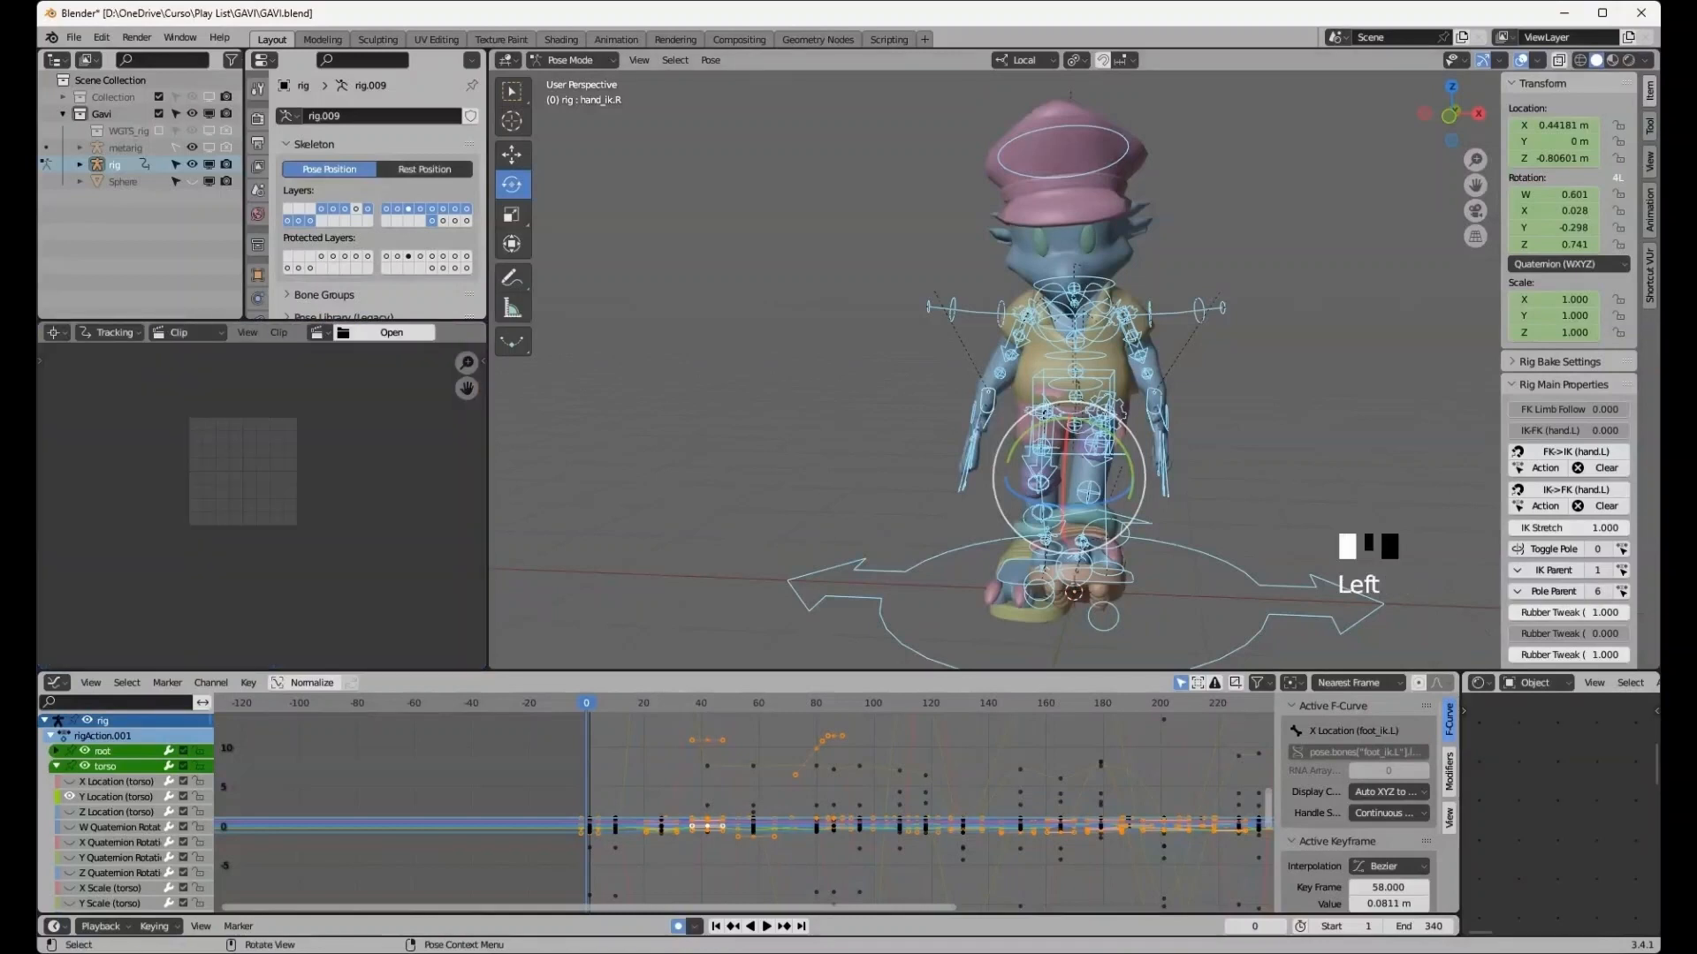
- Hide the viewport overlays, deselect the bones, and play back the animation to review the character's motion
click(1520, 59)
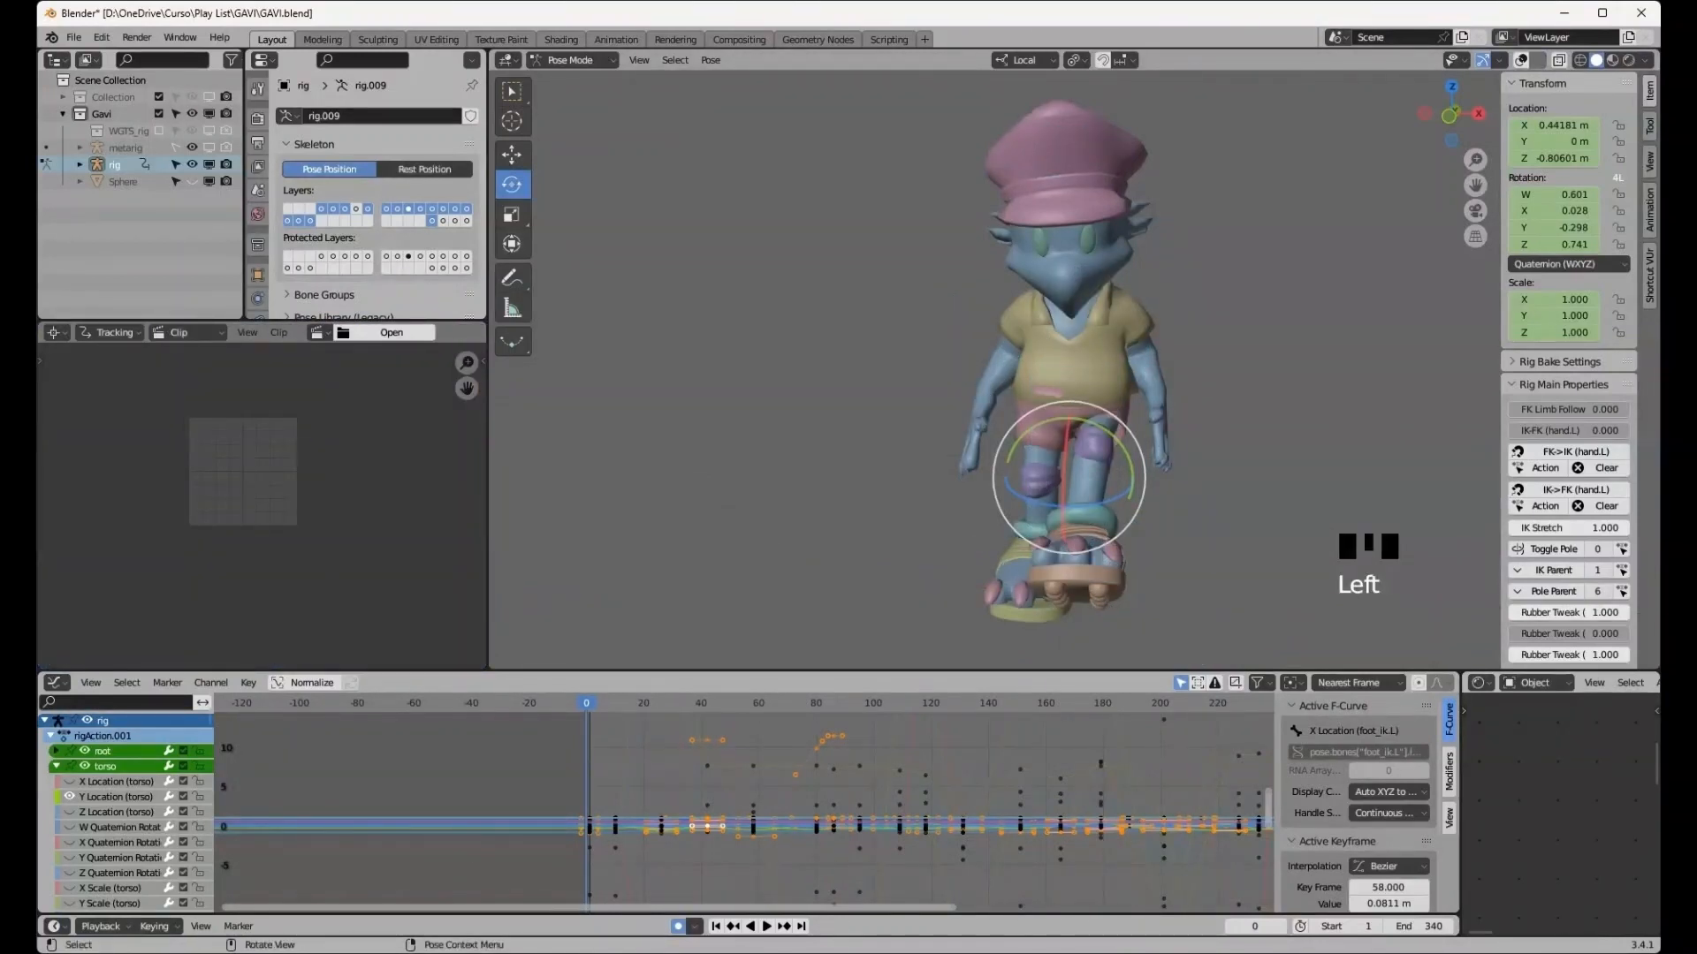
click(1281, 336)
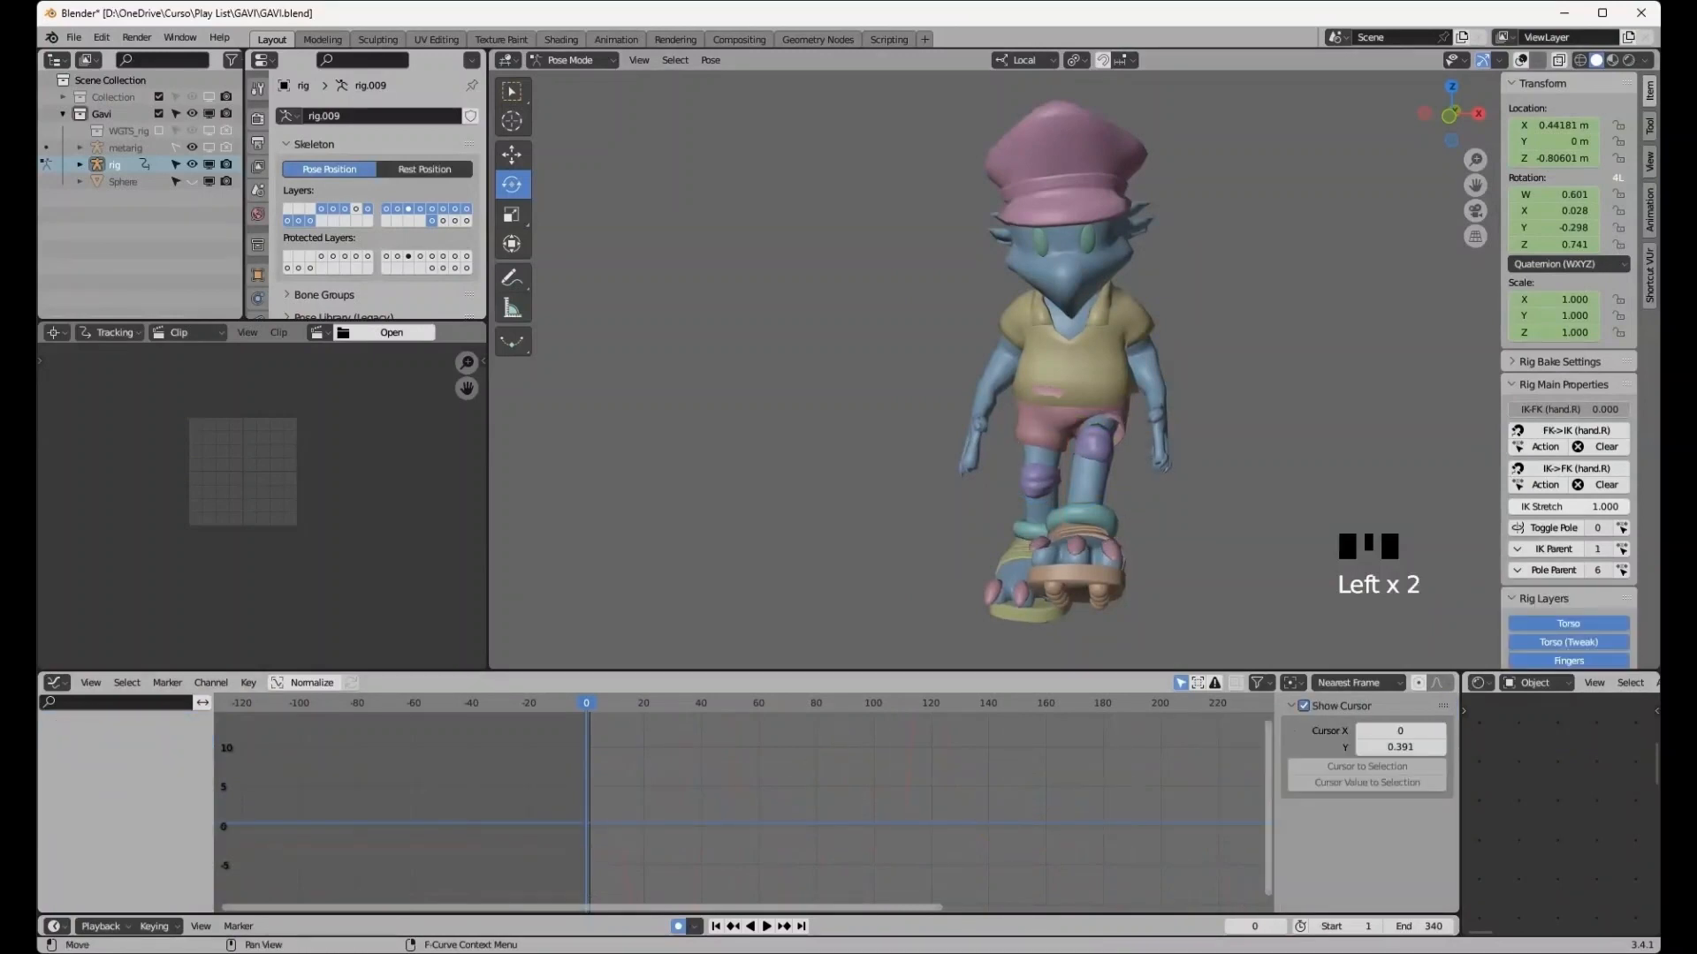
drag(586, 703, 586, 703)
click(766, 926)
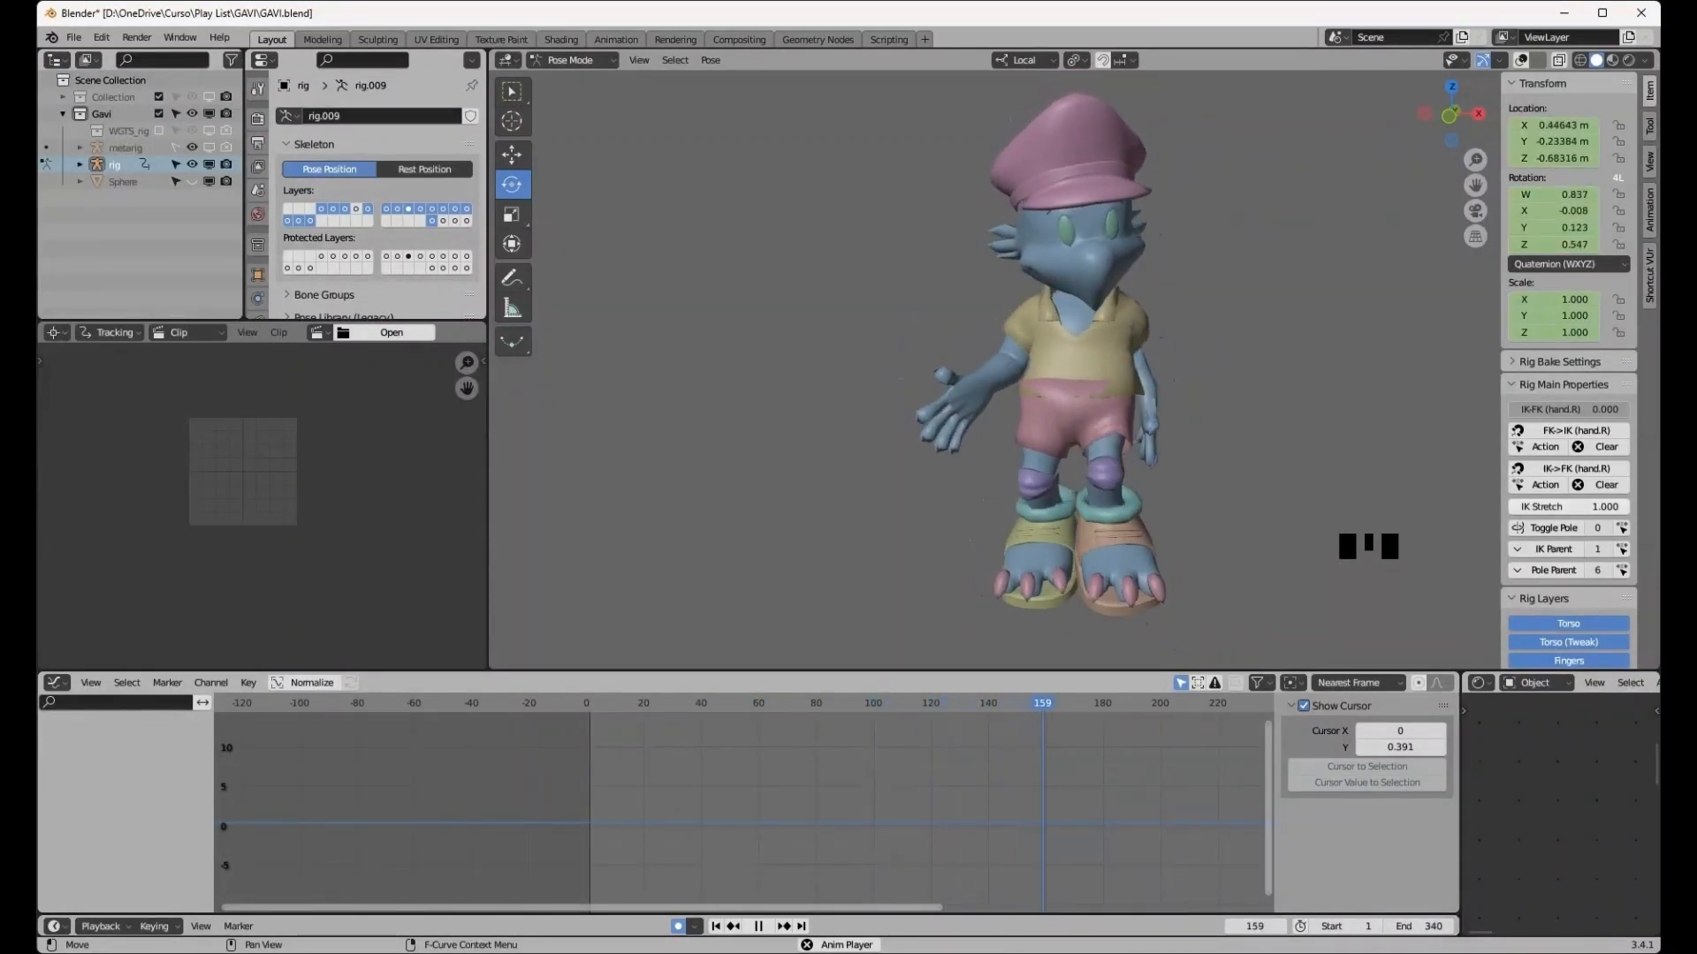
click(919, 703)
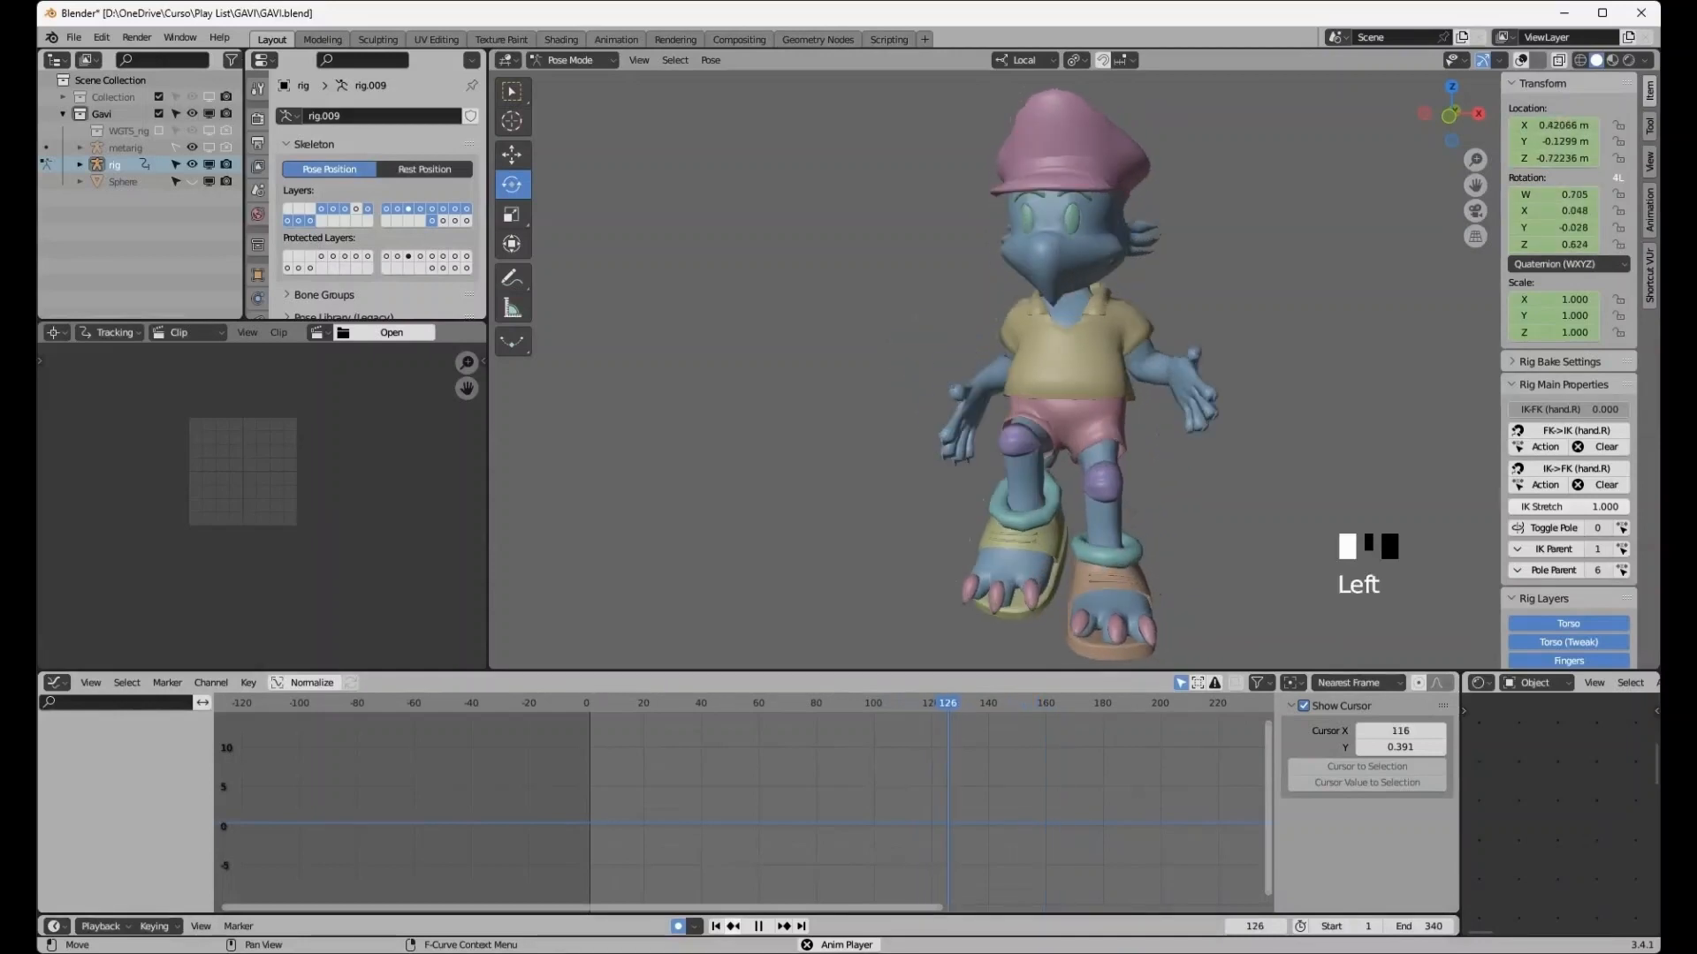
click(758, 926)
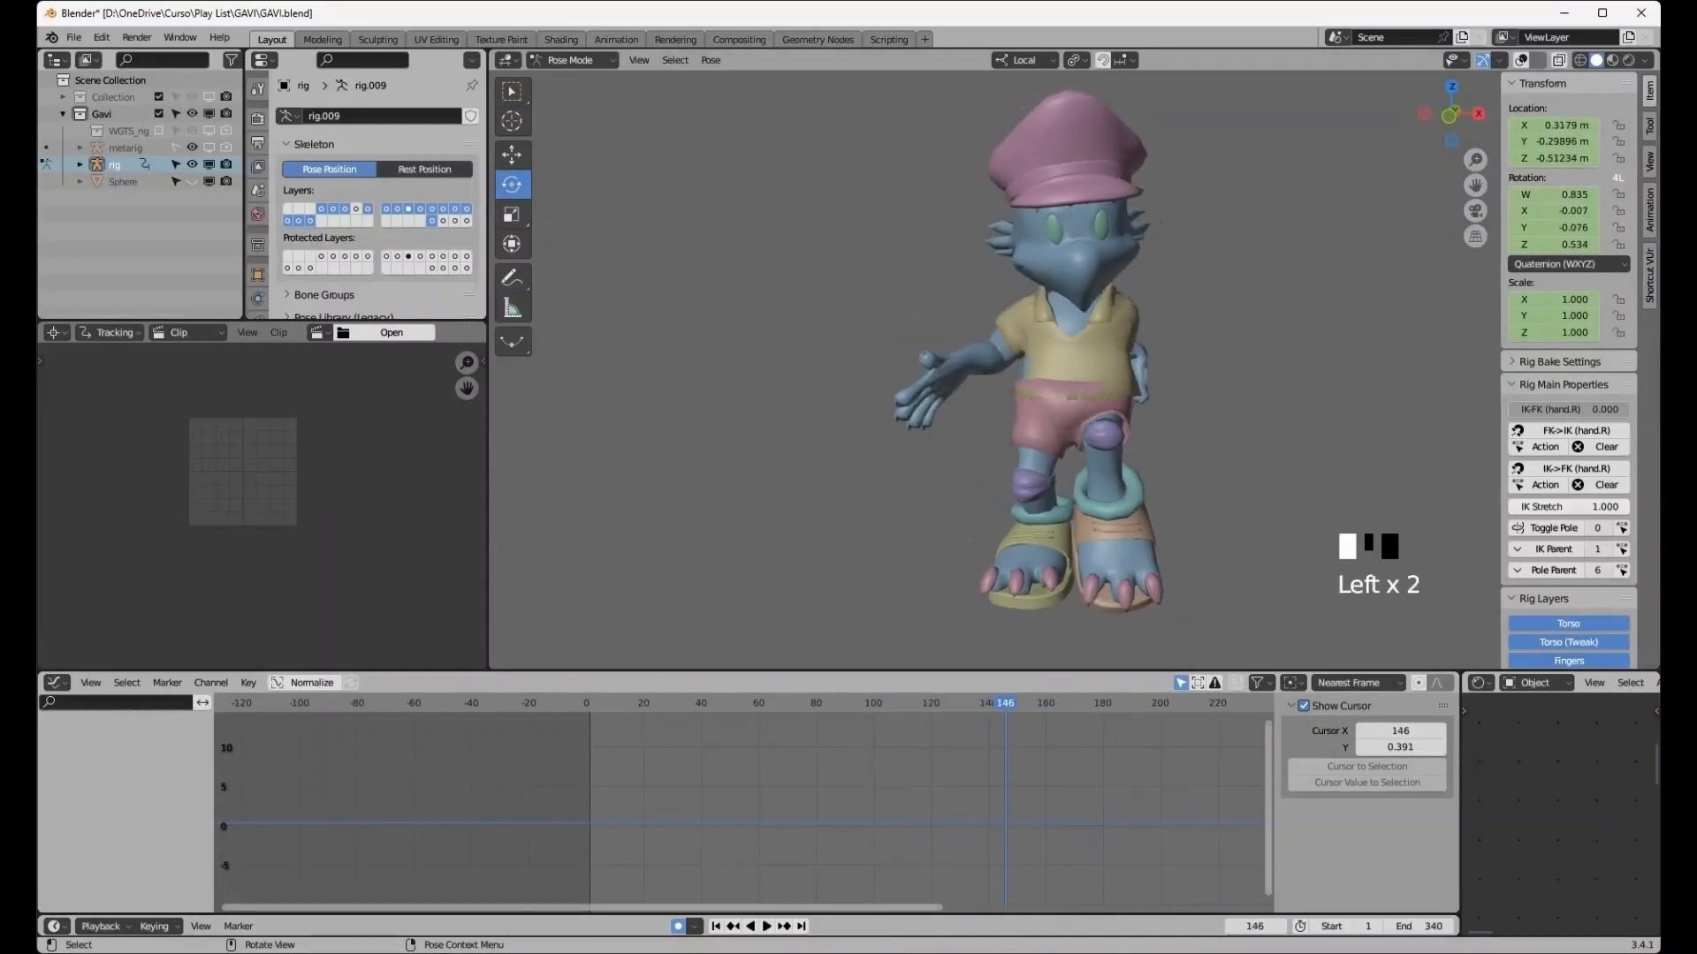
click(750, 926)
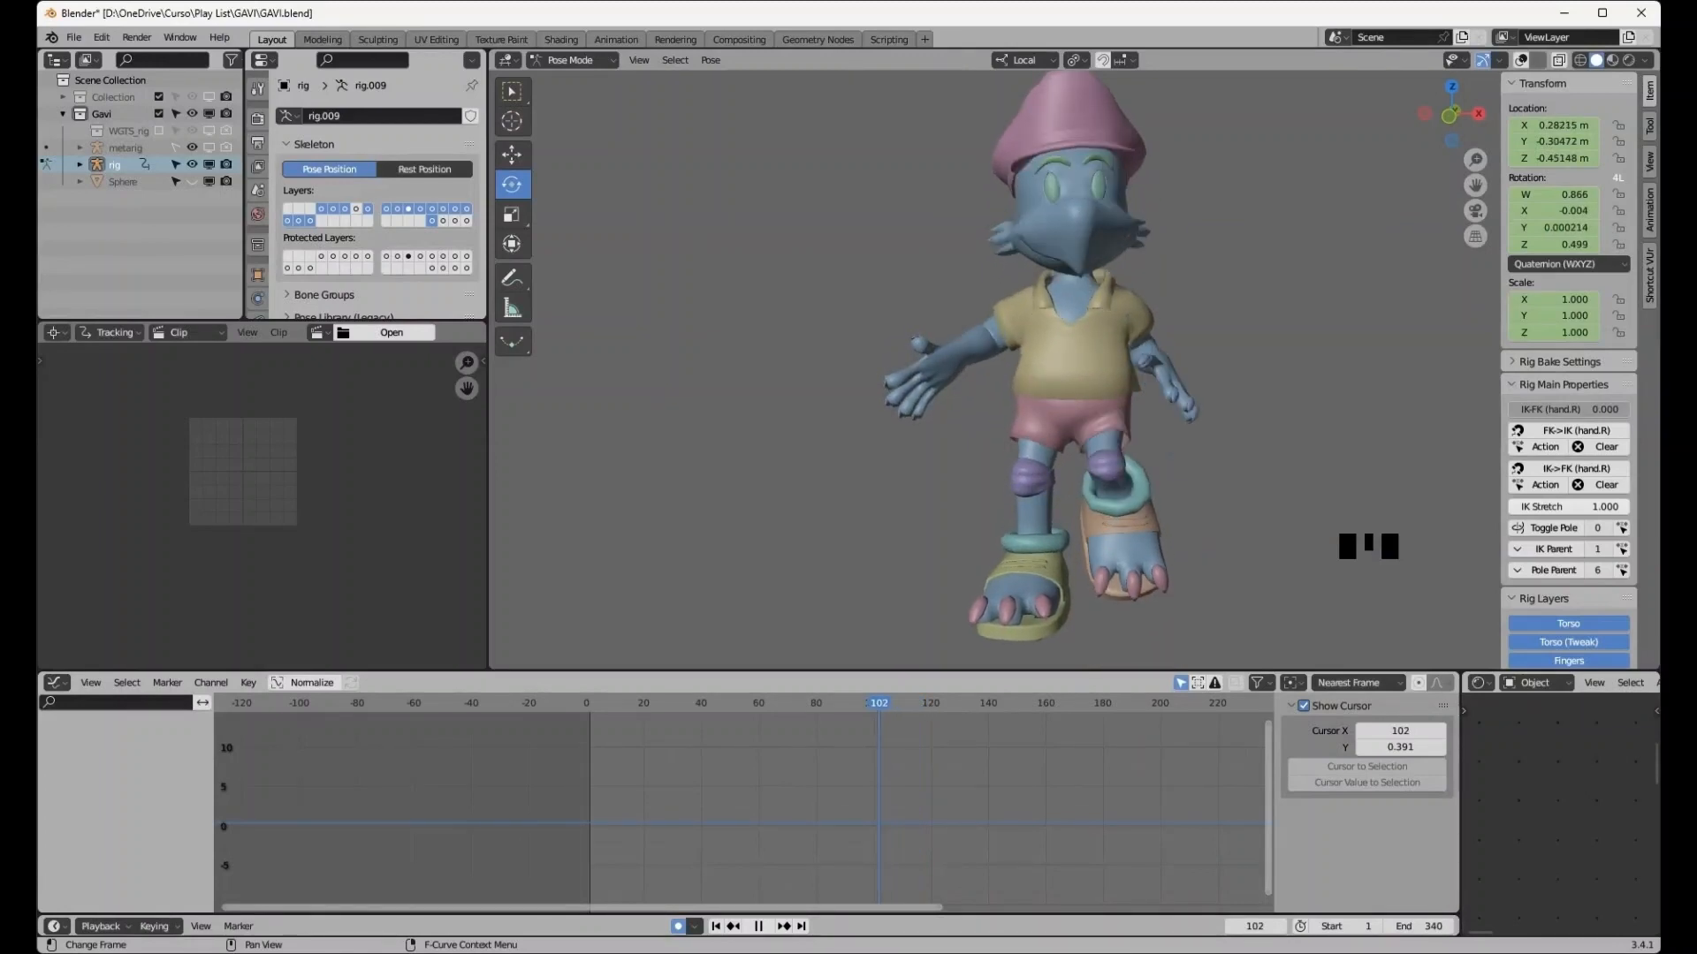
drag(878, 703, 861, 703)
- Reopen the reference footage clip in the clip editor and scrub the timeline to compare it with the animation
click(391, 334)
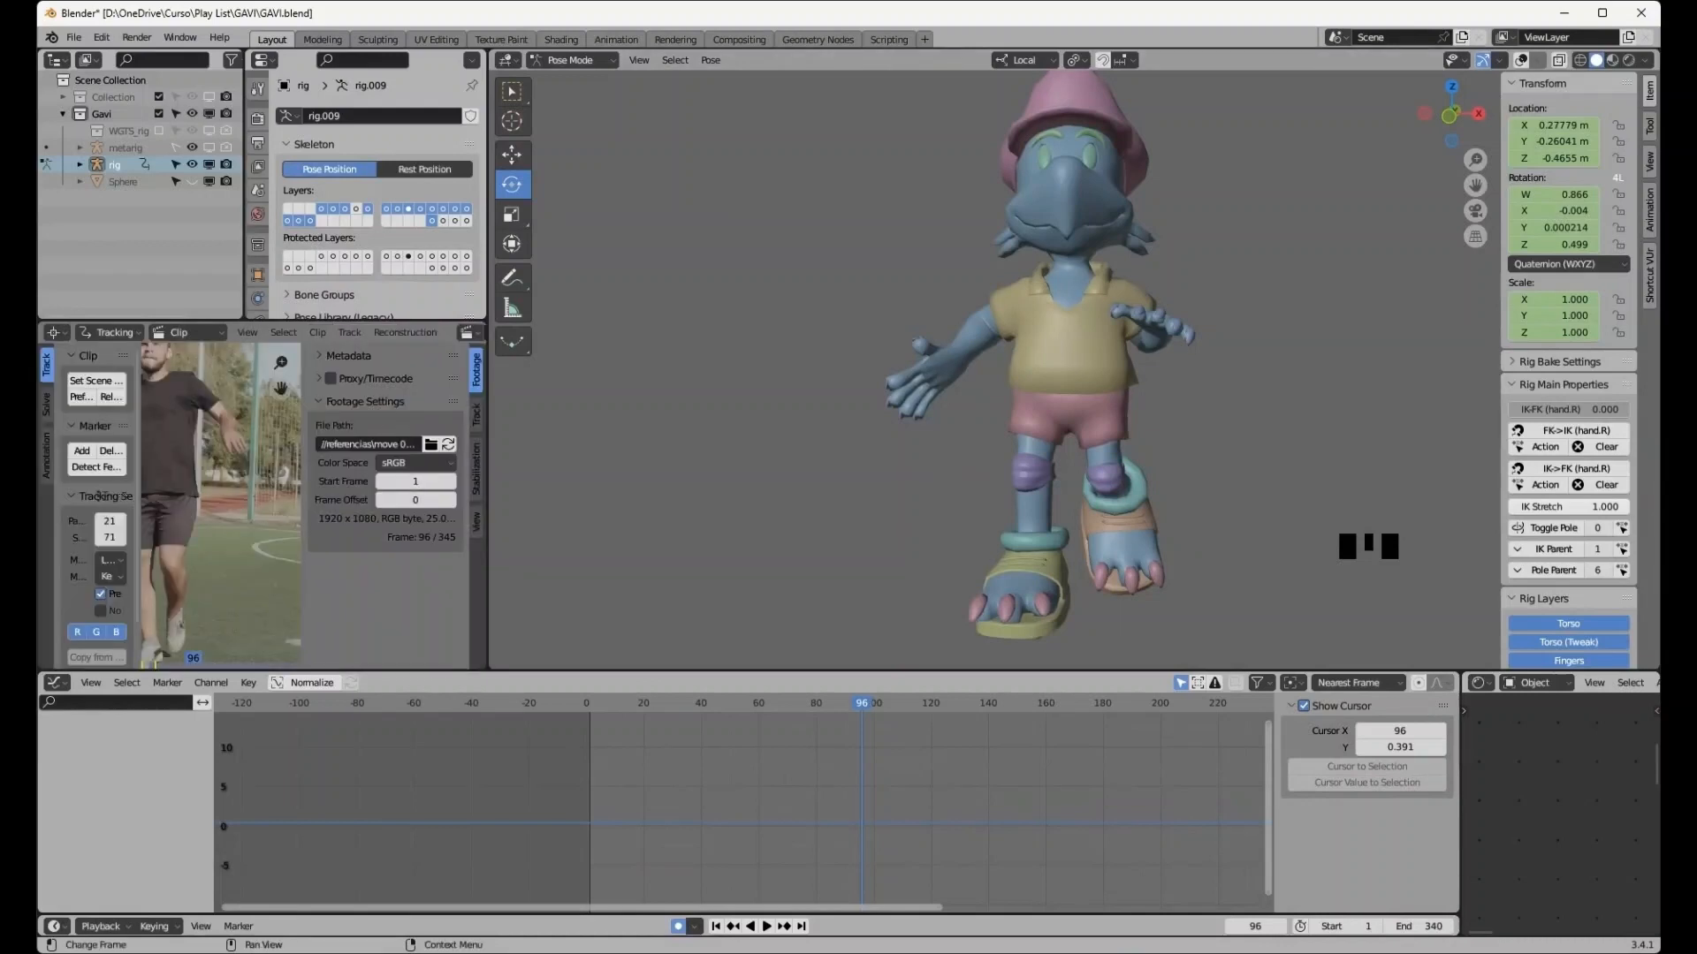
middle_drag(181, 472, 101, 495)
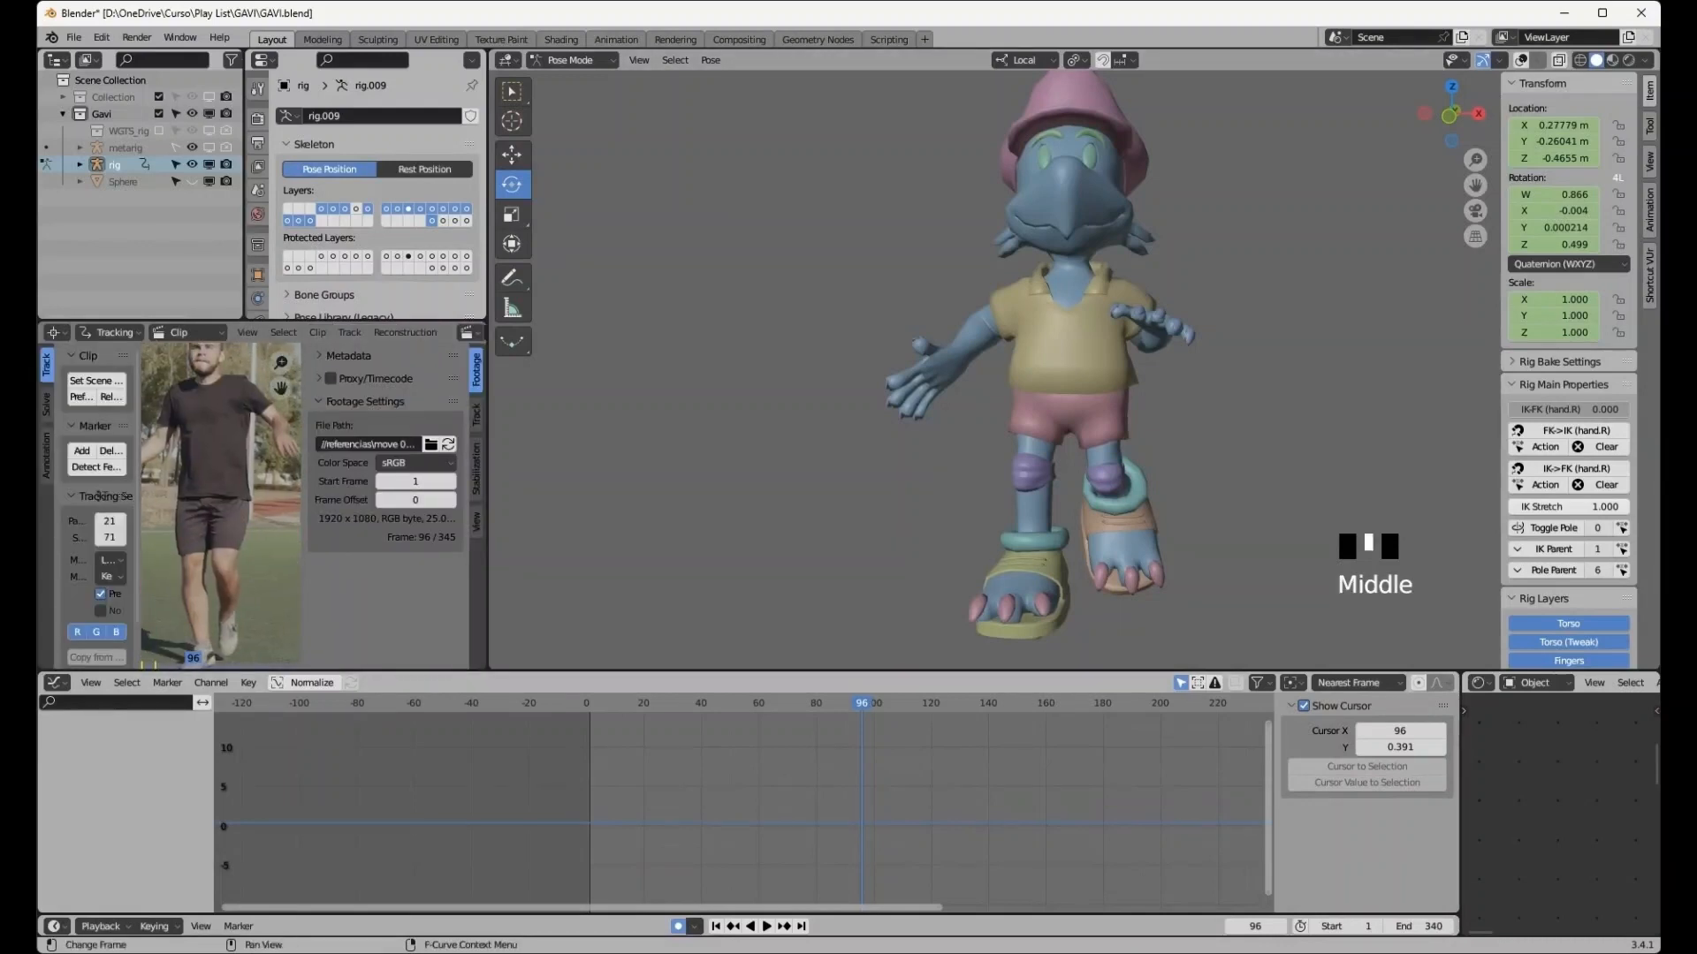
drag(862, 704, 865, 703)
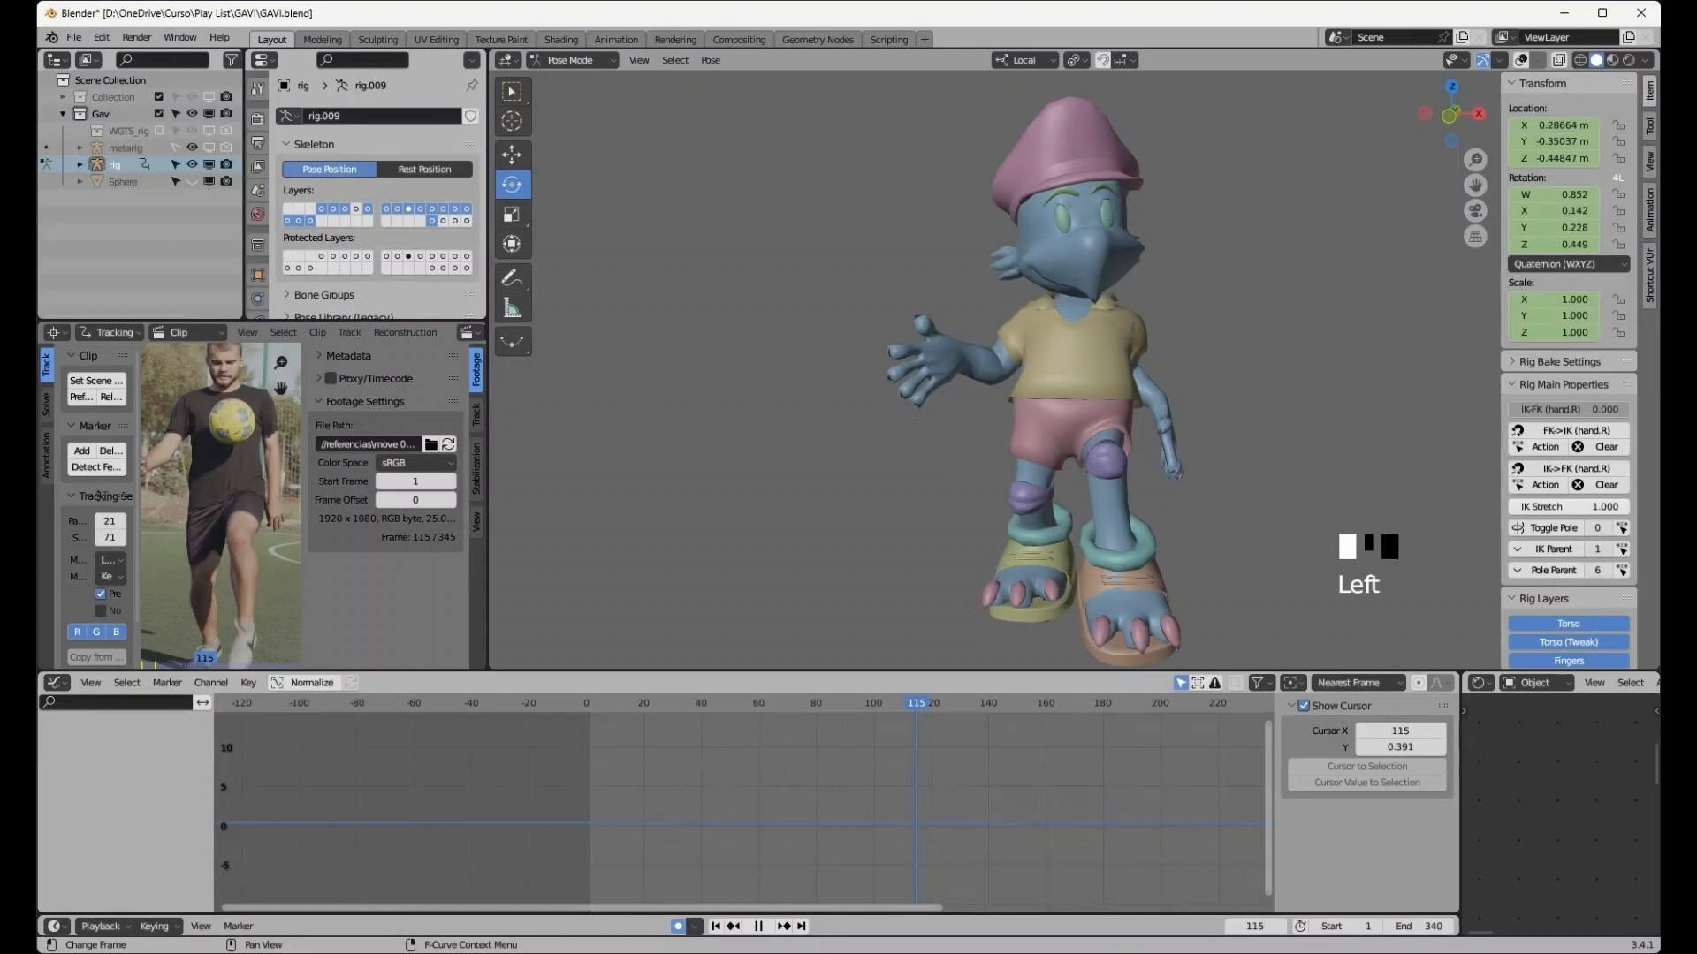
drag(916, 704, 586, 703)
scroll(221, 505, down, 6)
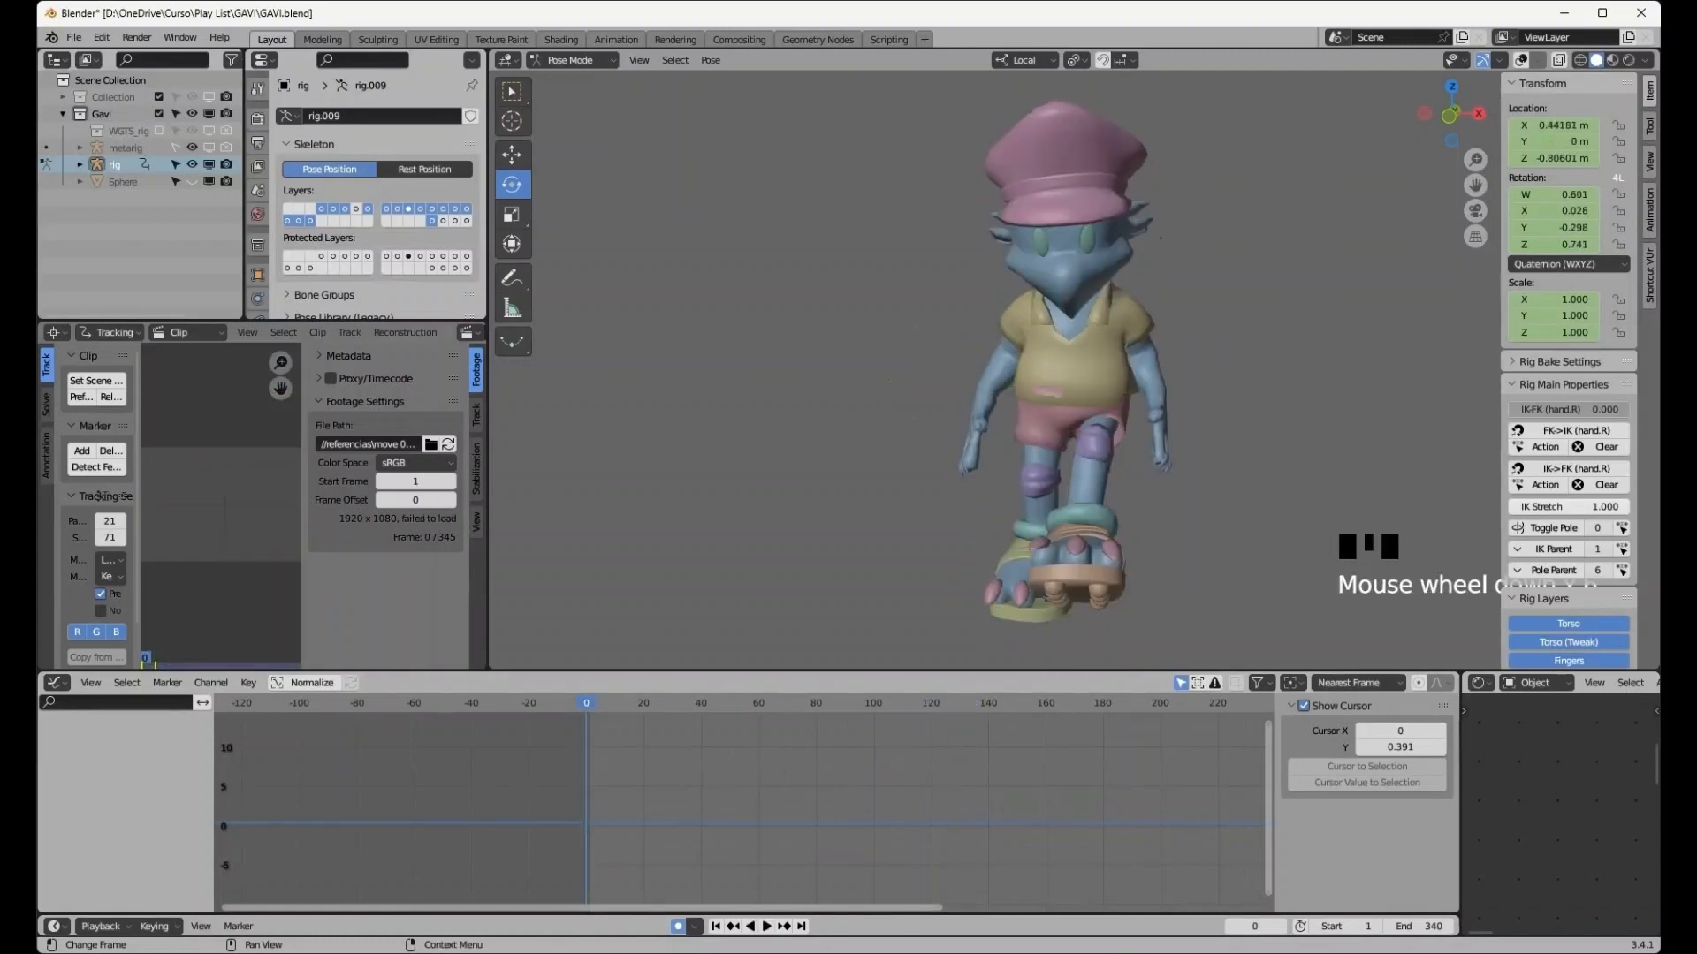
scroll(221, 505, up, 4)
click(221, 504)
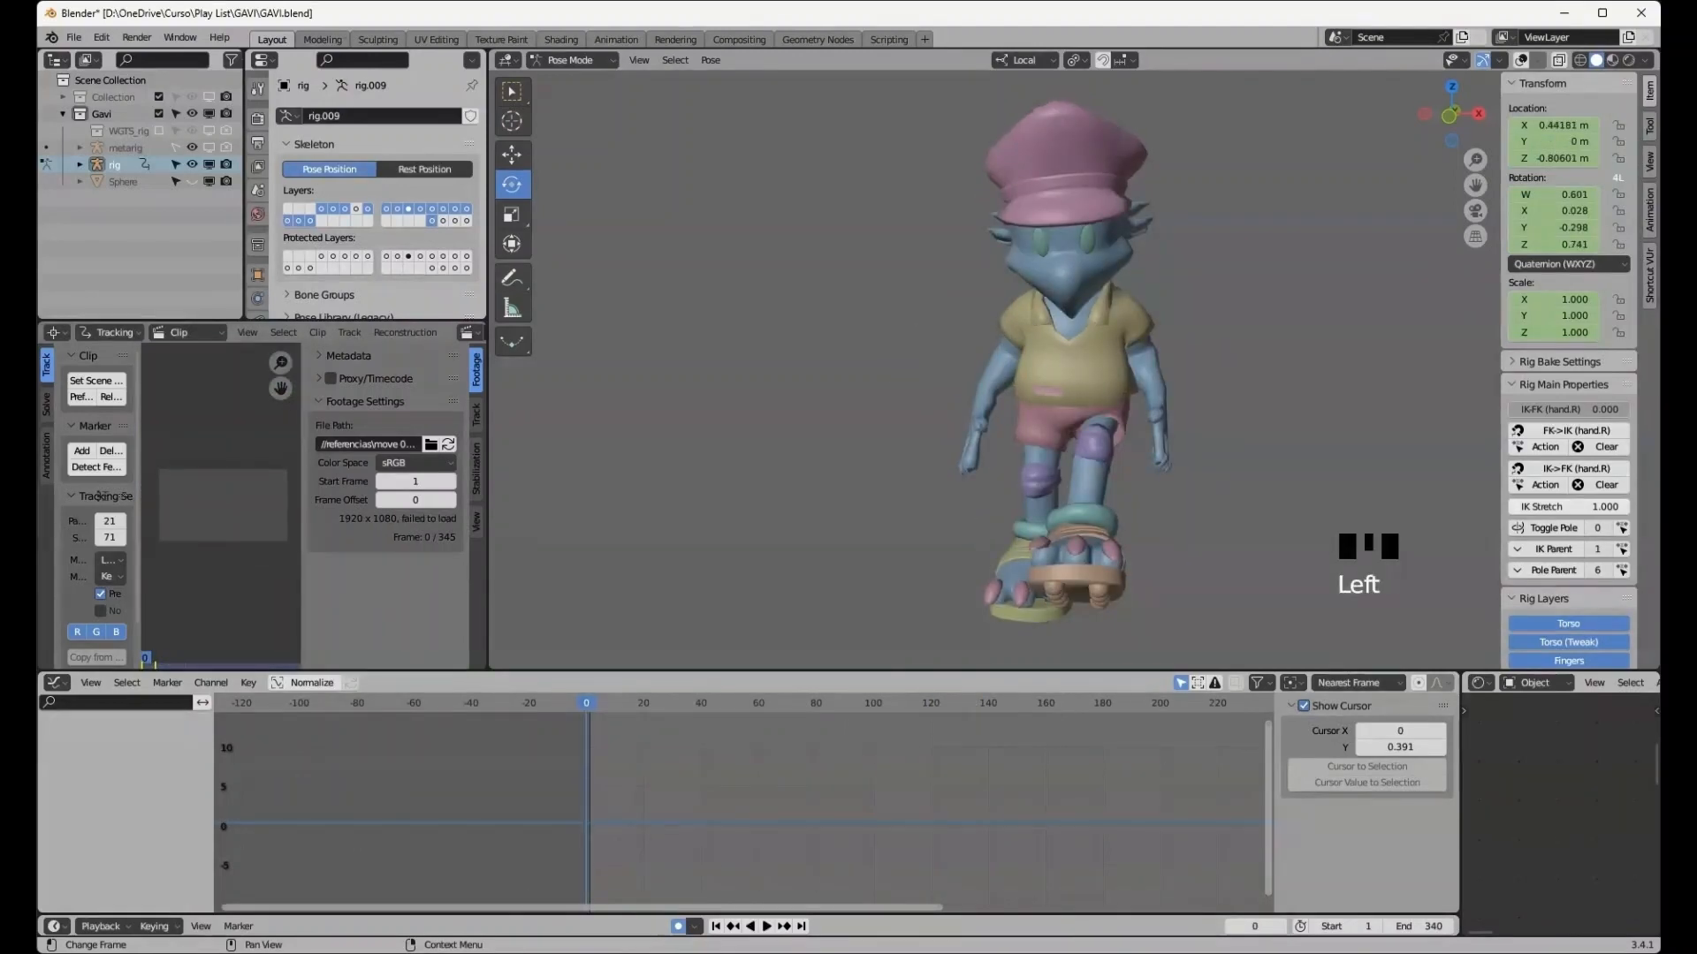
- Play the animation and zoom into the reference footage to compare the leg motion
click(766, 927)
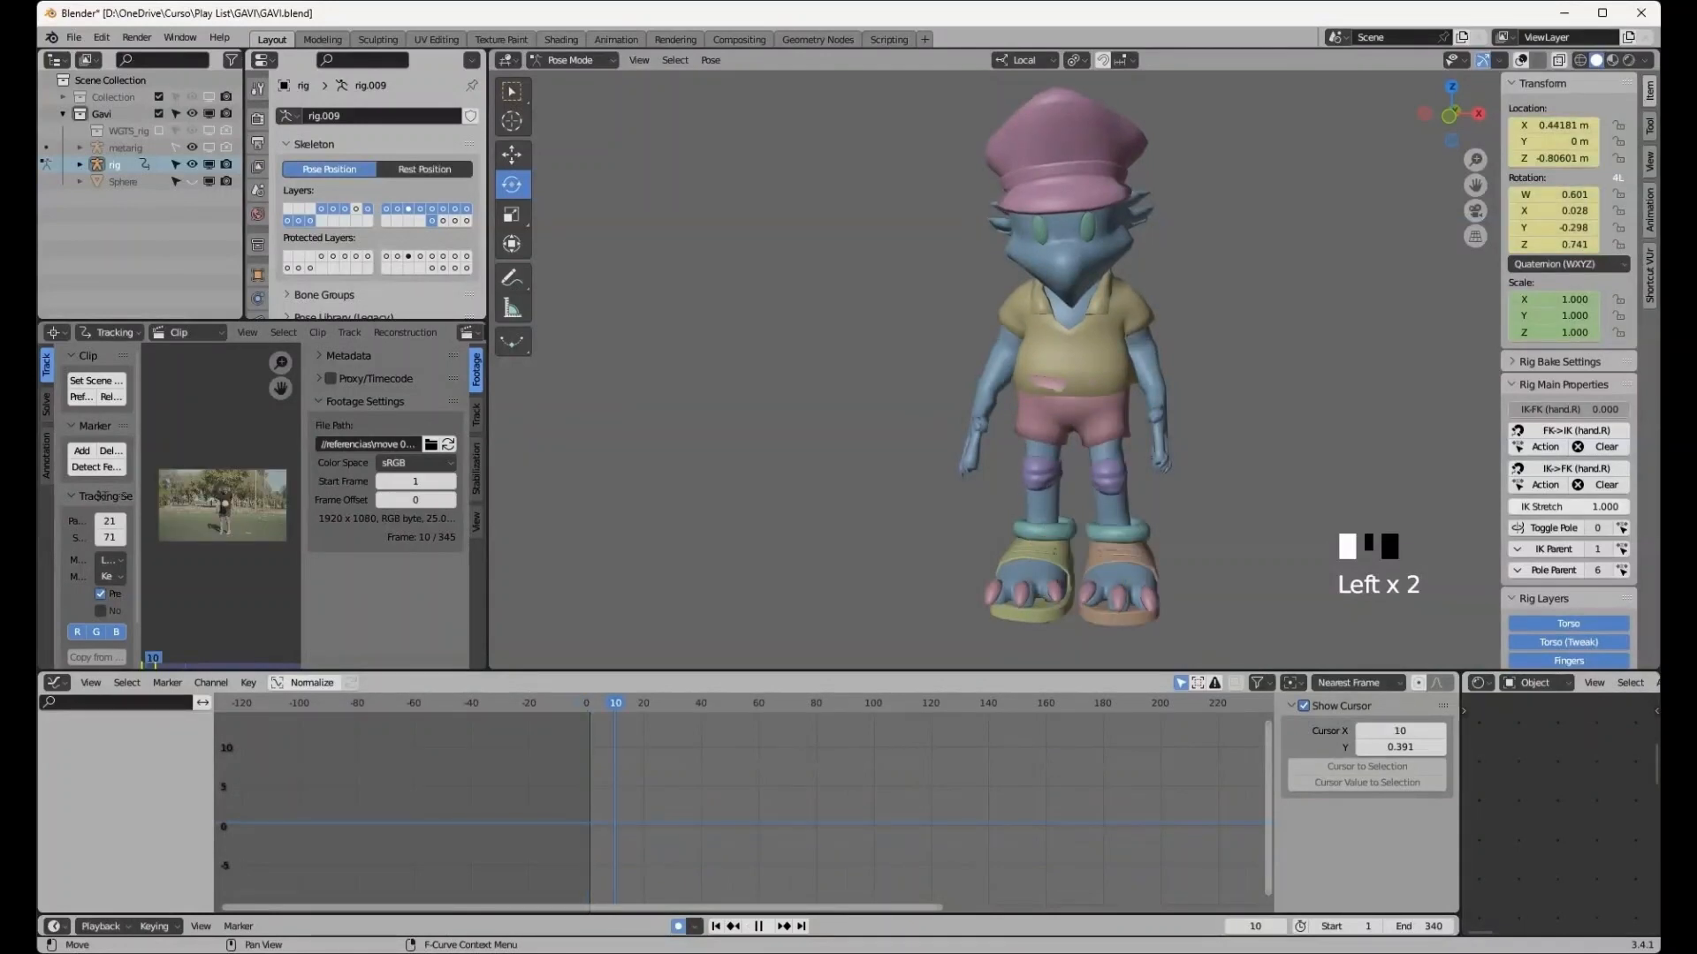
click(762, 927)
scroll(222, 505, up, 9)
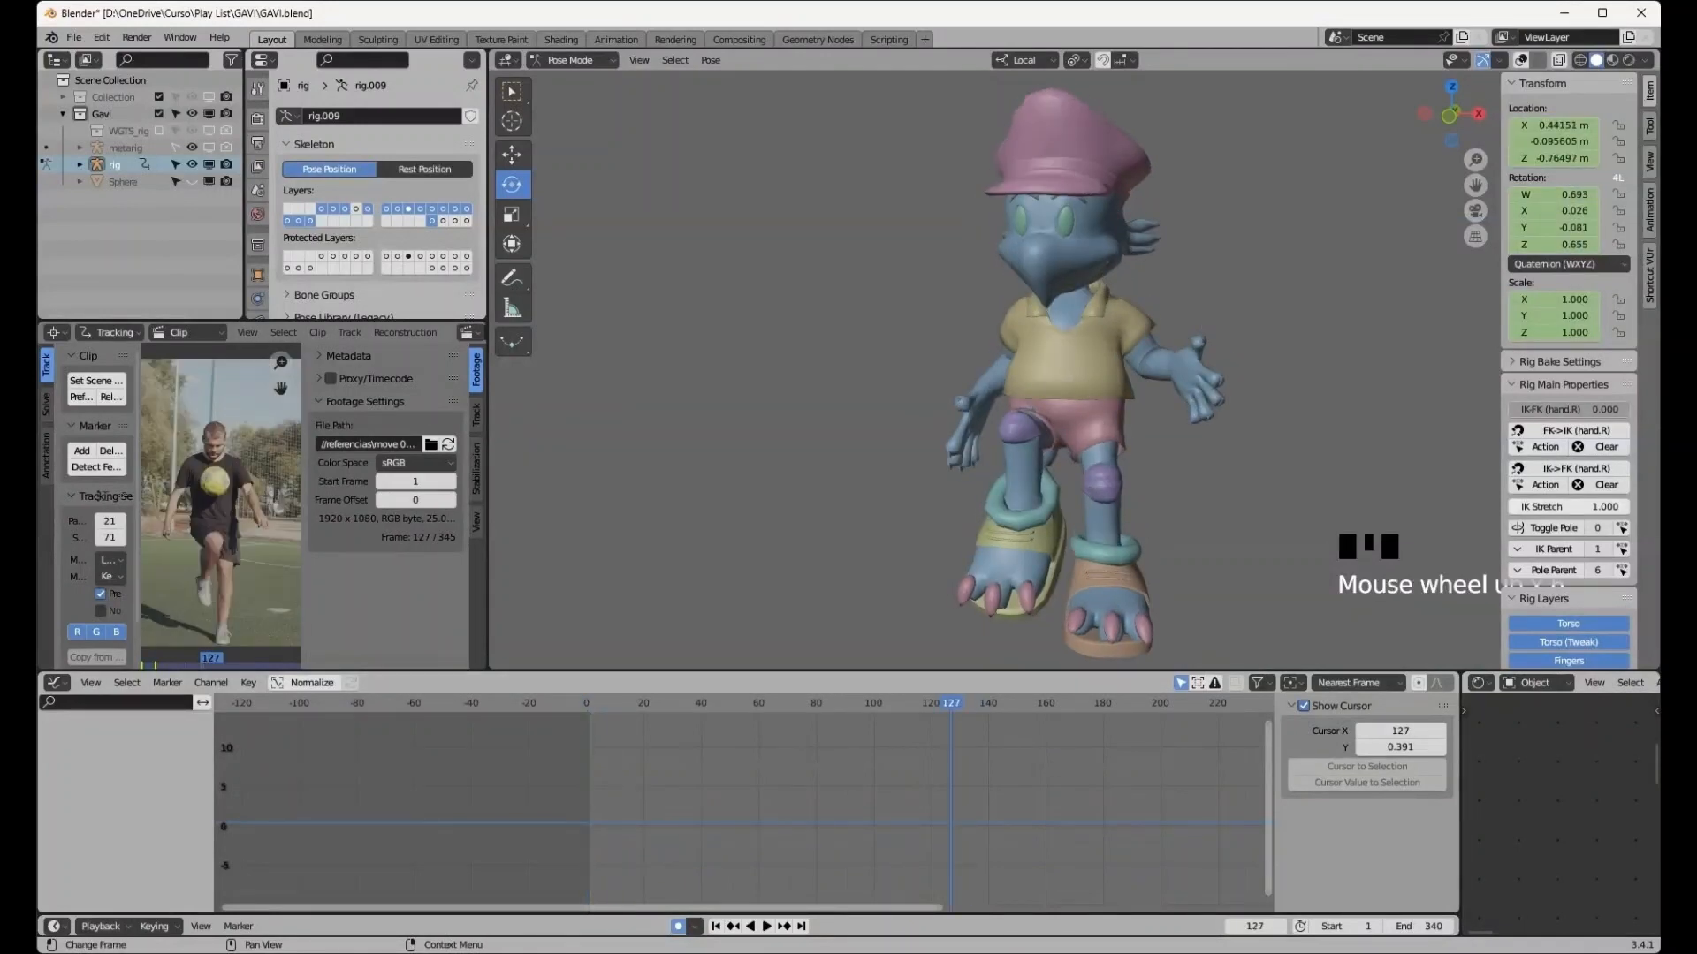
middle_drag(222, 504, 241, 297)
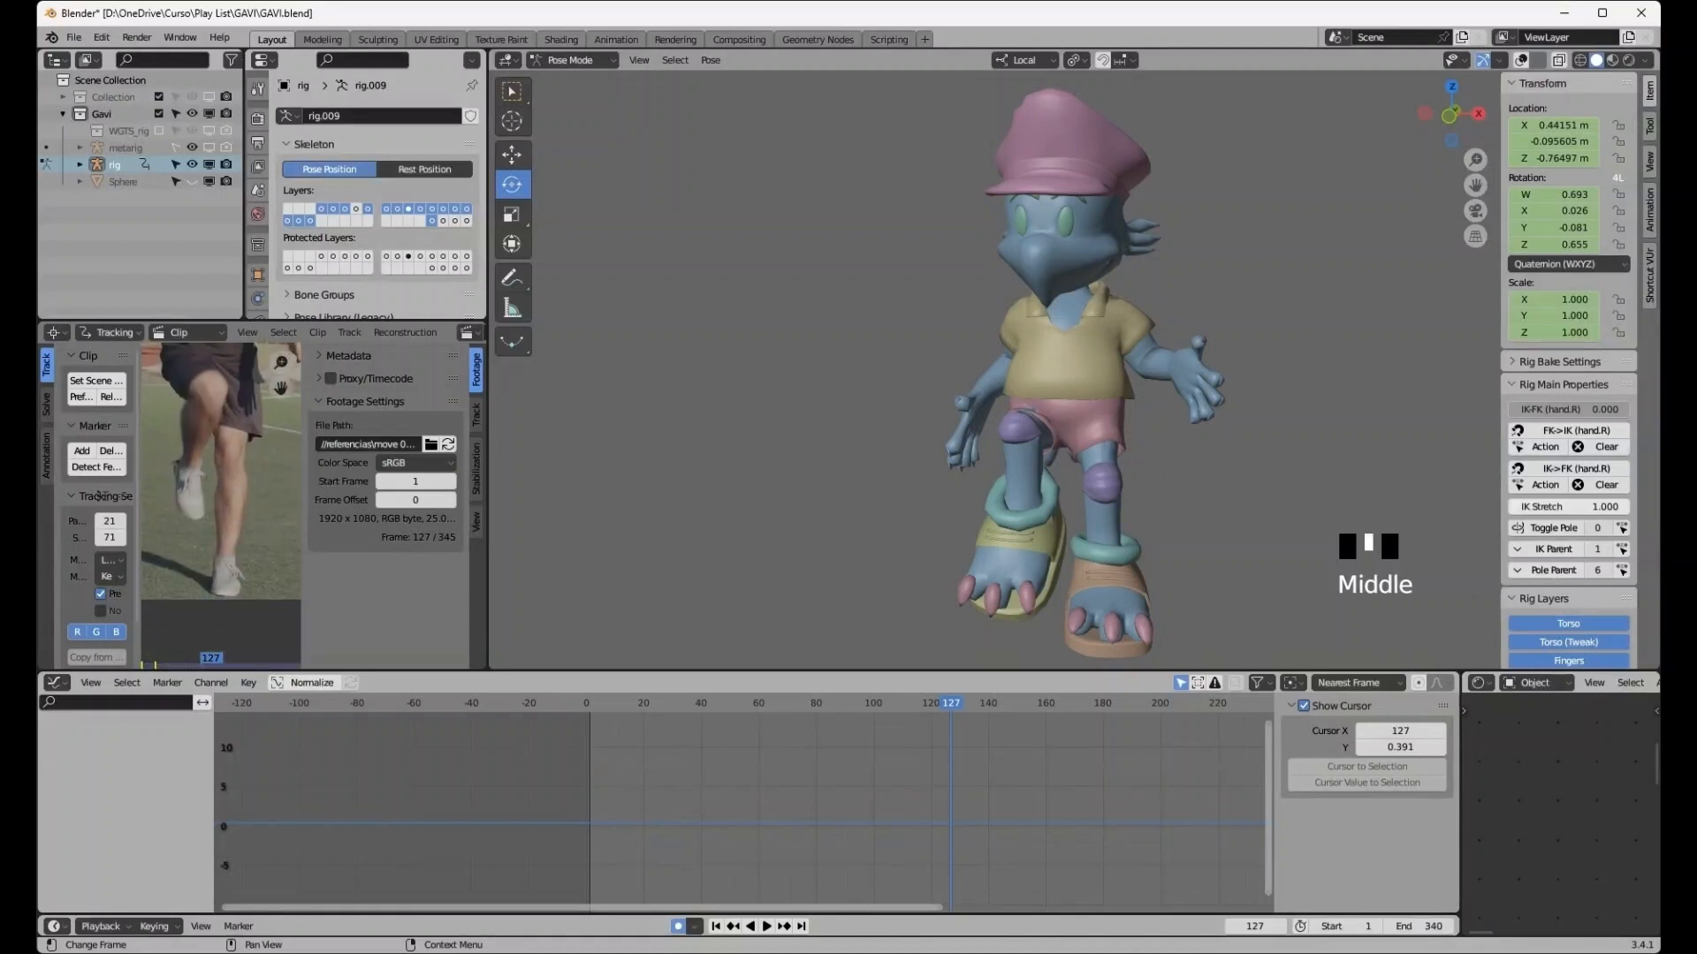
scroll(212, 495, up, 4)
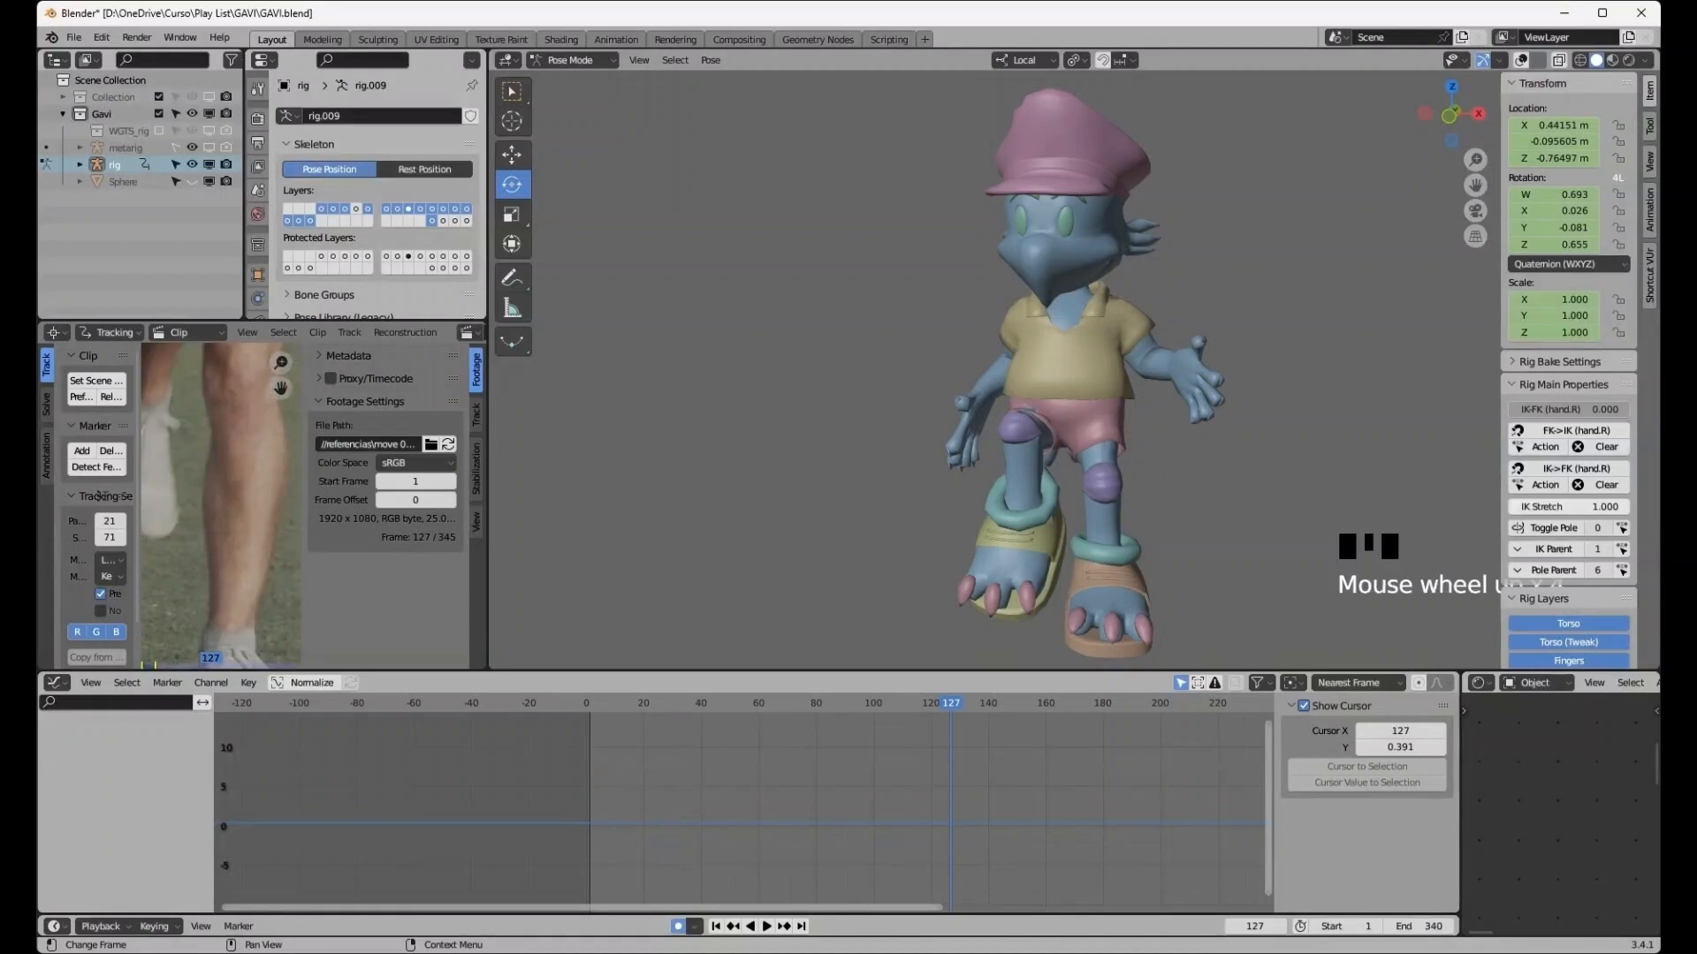
- Set up a front view of the character's feet with overlays shown and all bones selected
scroll(212, 495, down, 2)
middle_drag(212, 495, 221, 465)
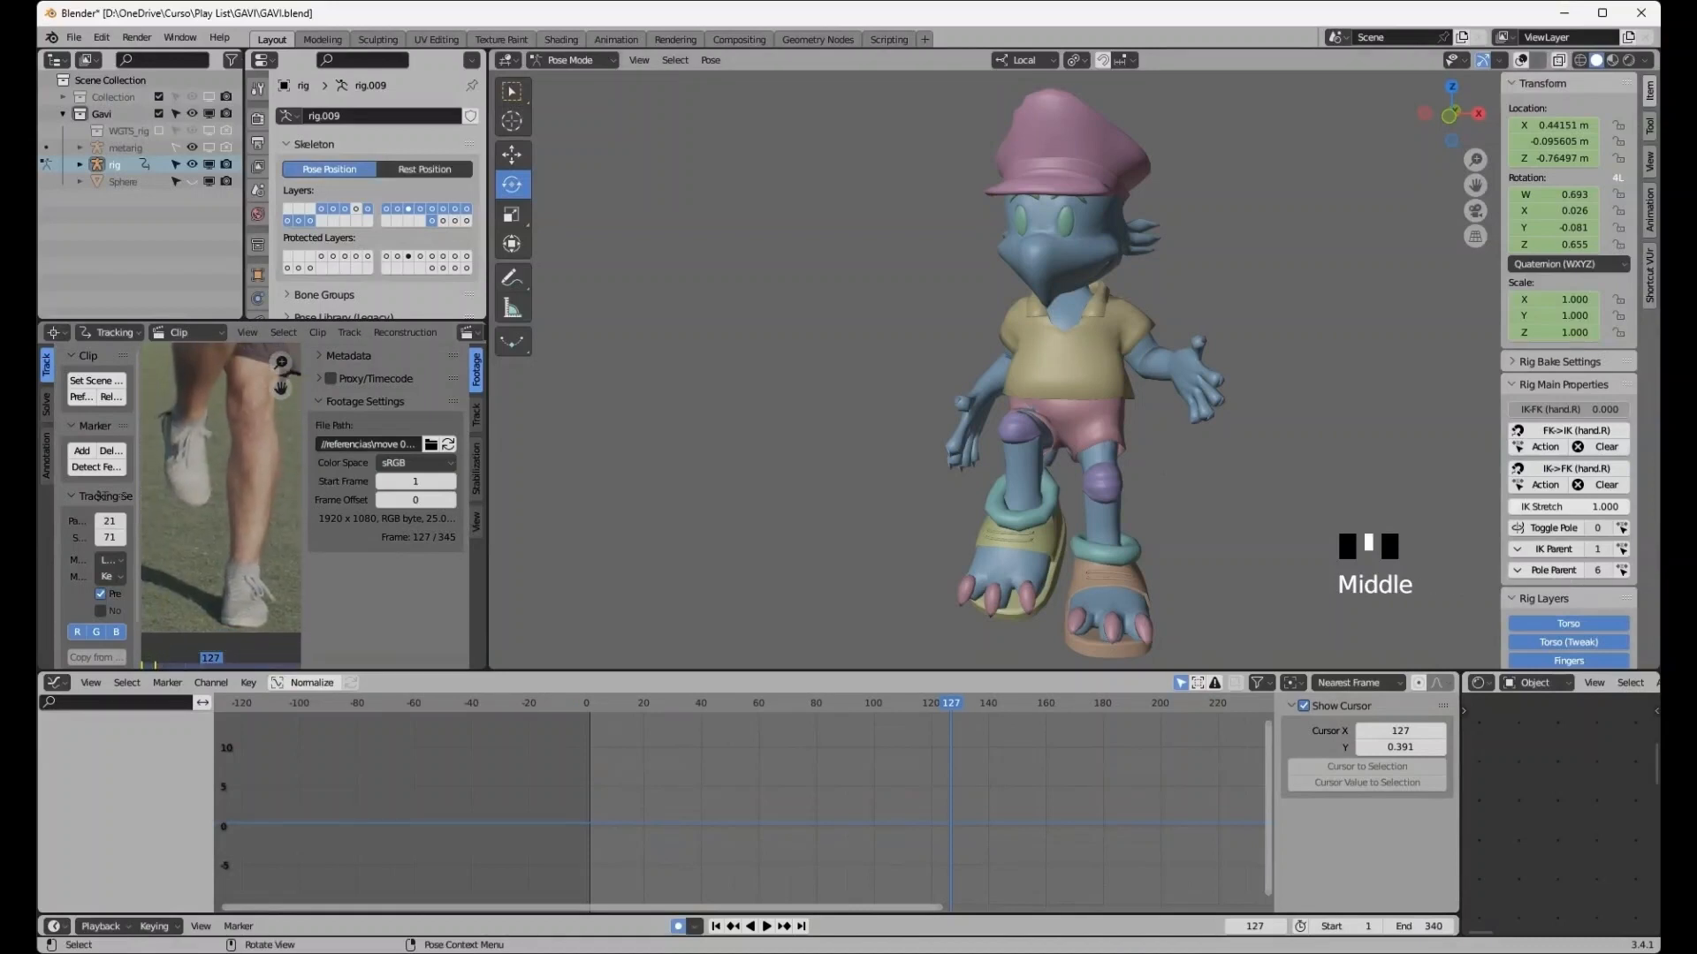
scroll(1073, 371, up, 5)
shift+middle_drag(1060, 574, 981, 142)
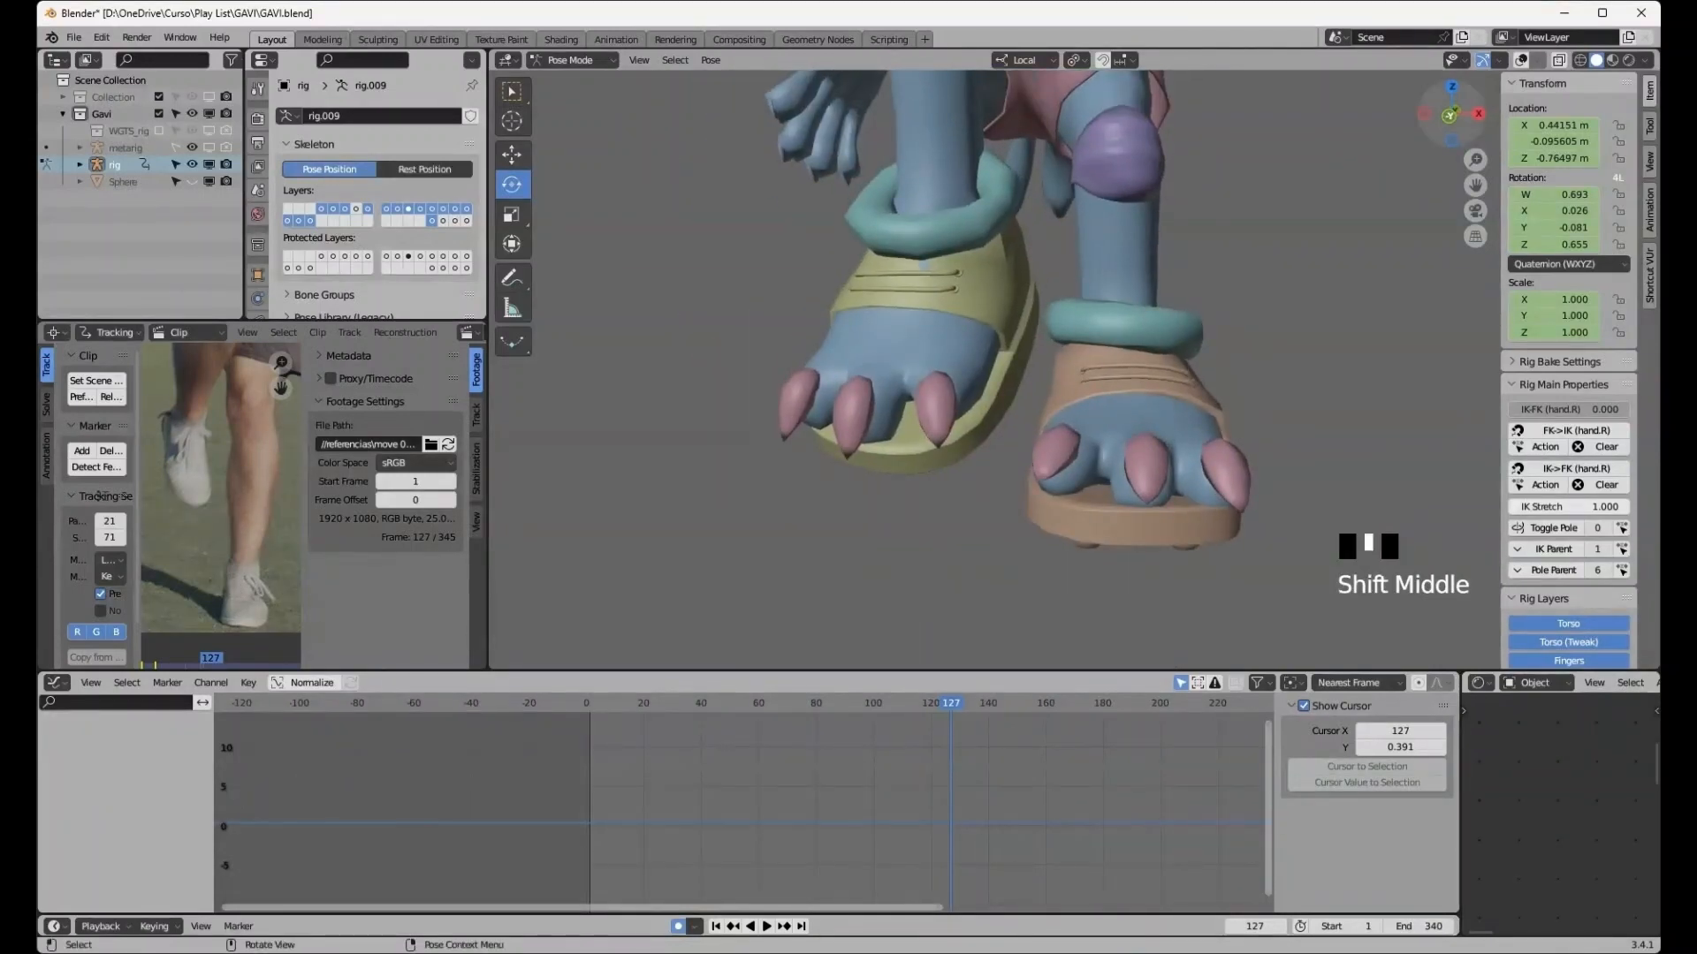
click(1449, 116)
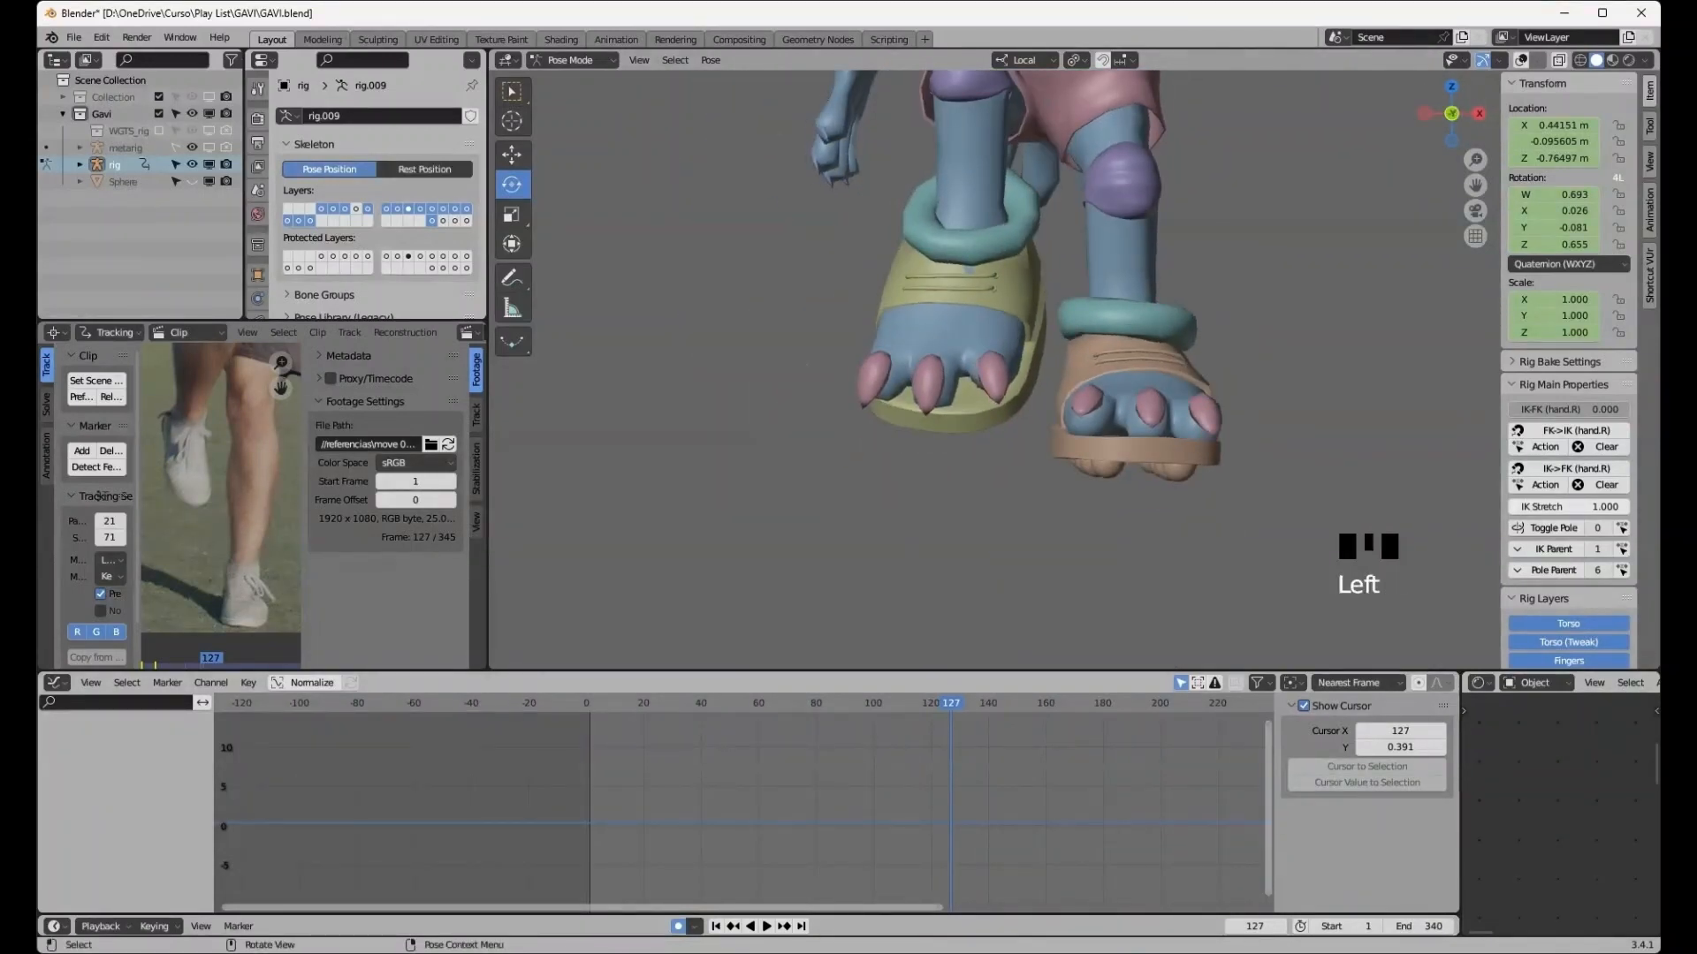
click(1521, 59)
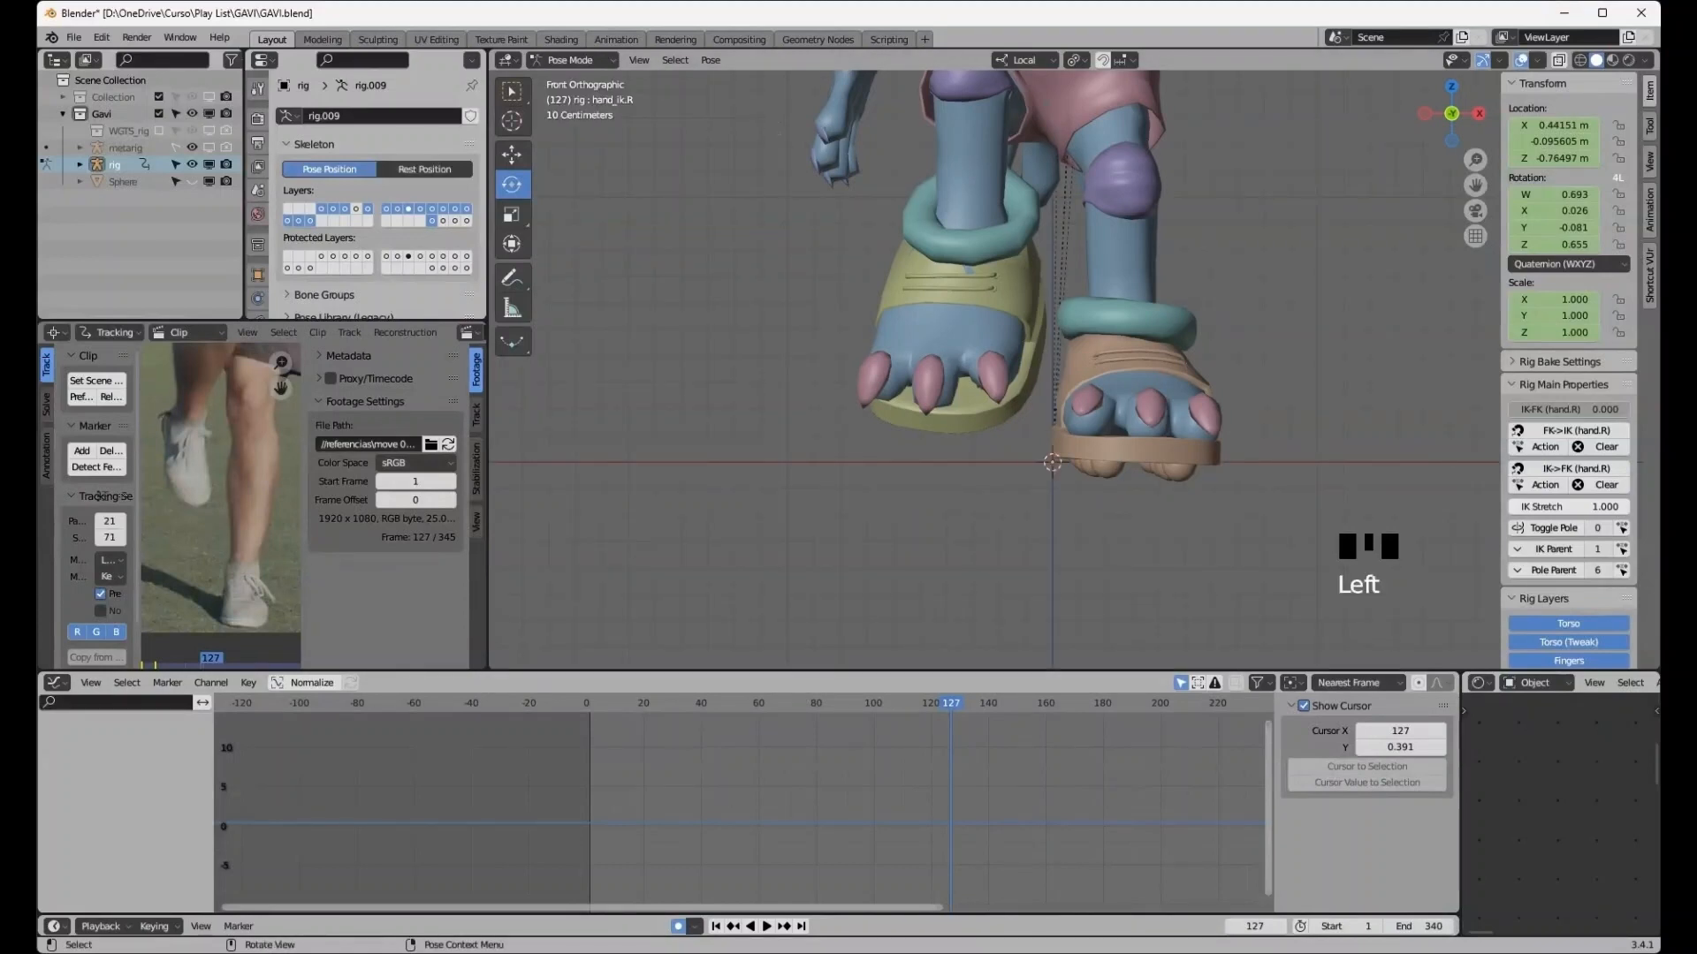
key(a)
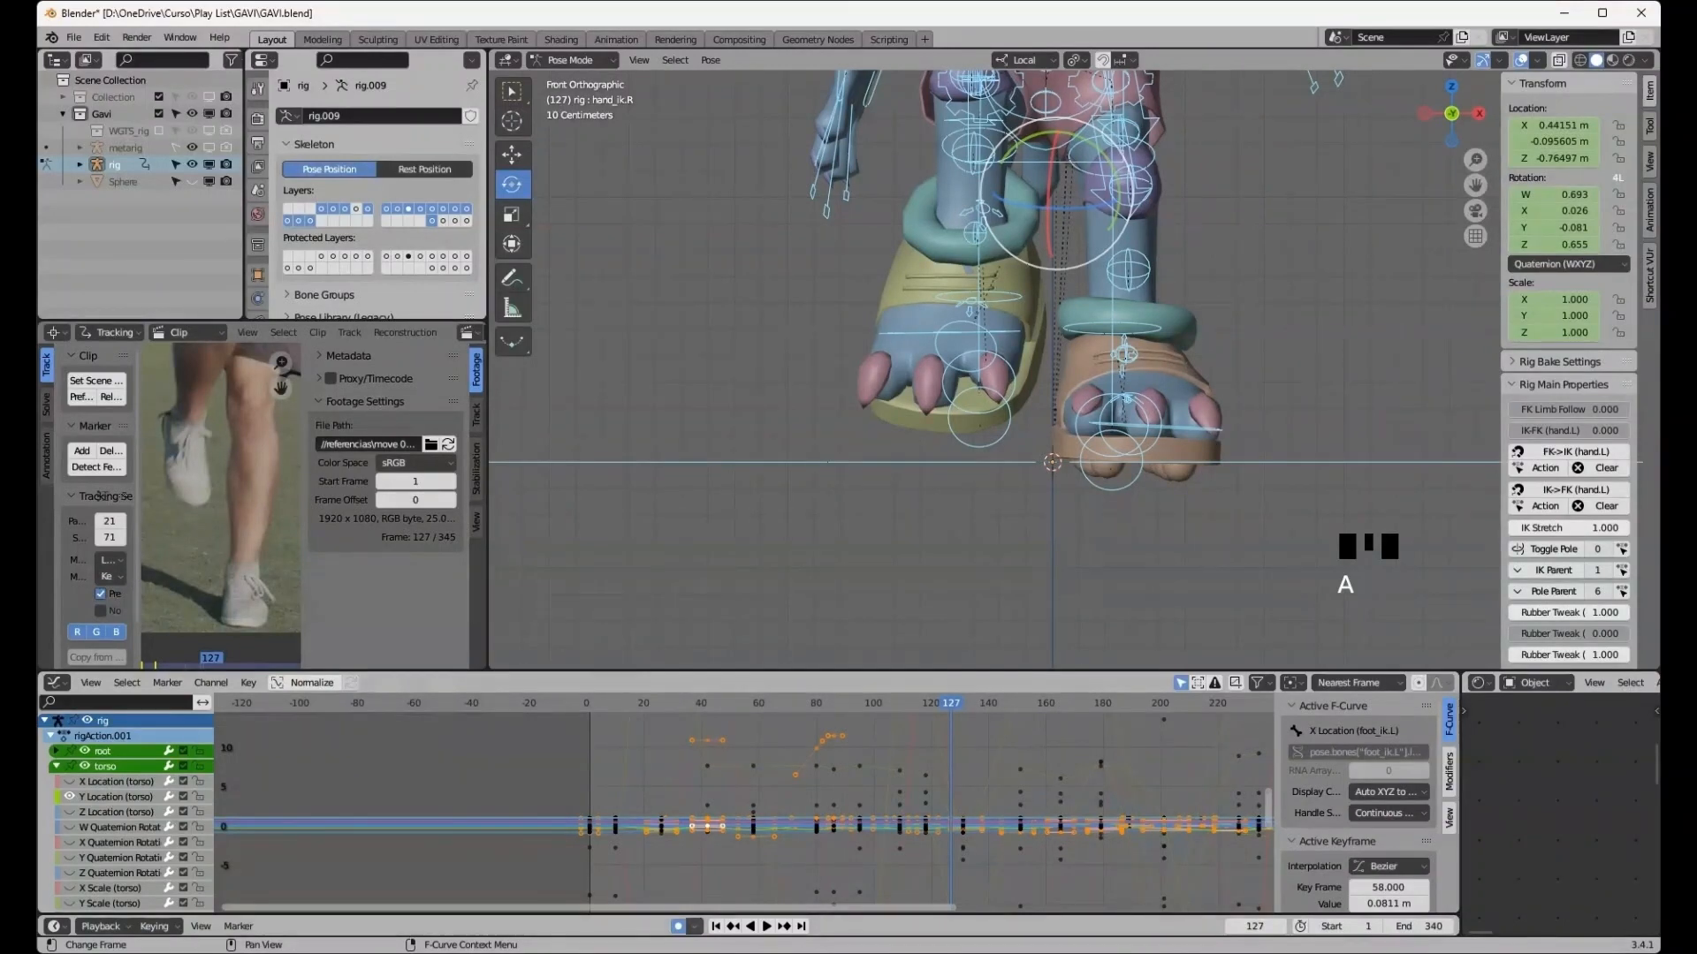
- At frame 118, select the right foot IK control and set its rotation X, Y and Z to 0
click(732, 926)
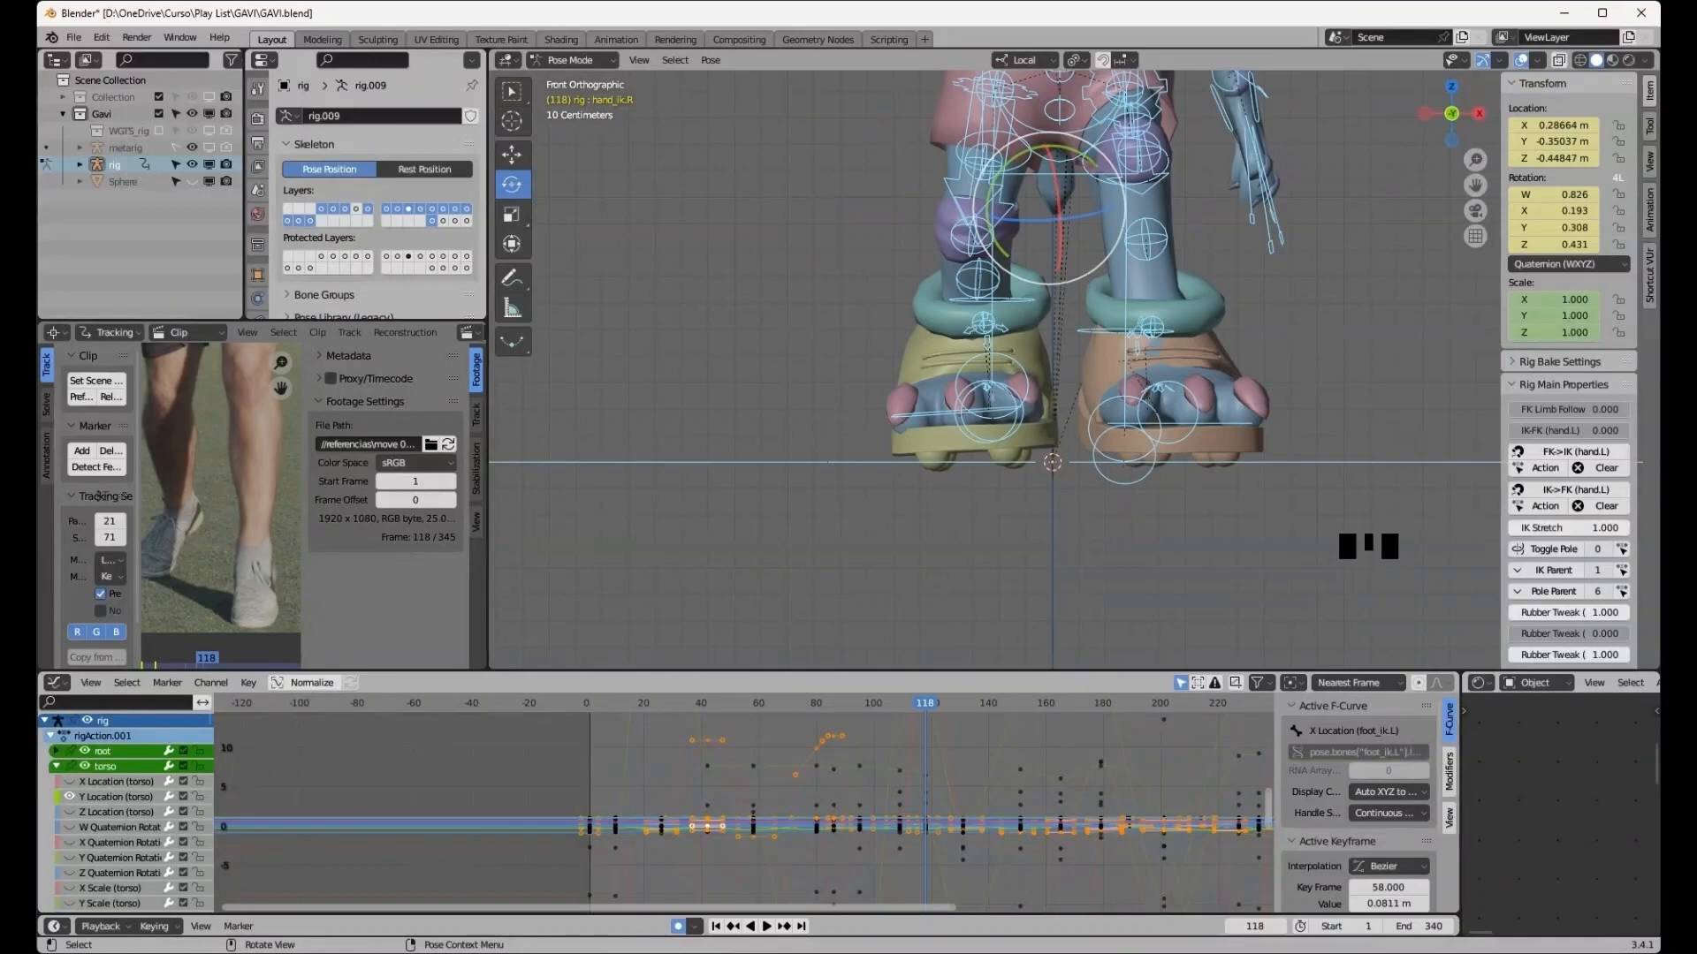
click(976, 410)
click(976, 411)
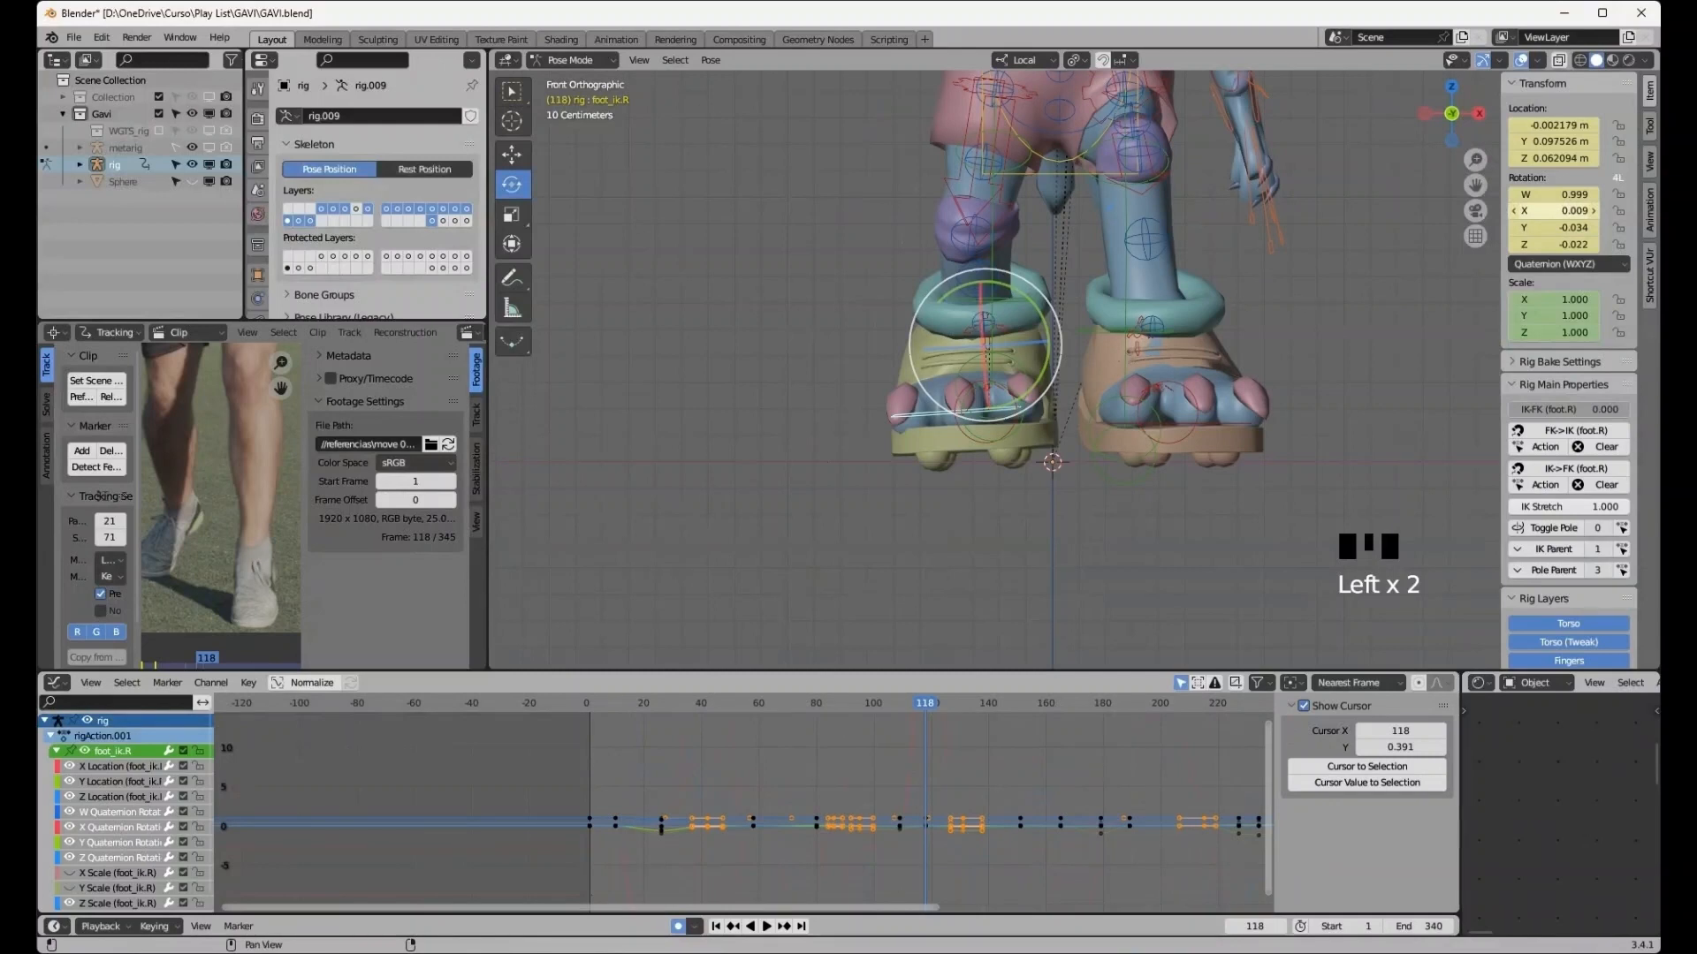
click(1559, 211)
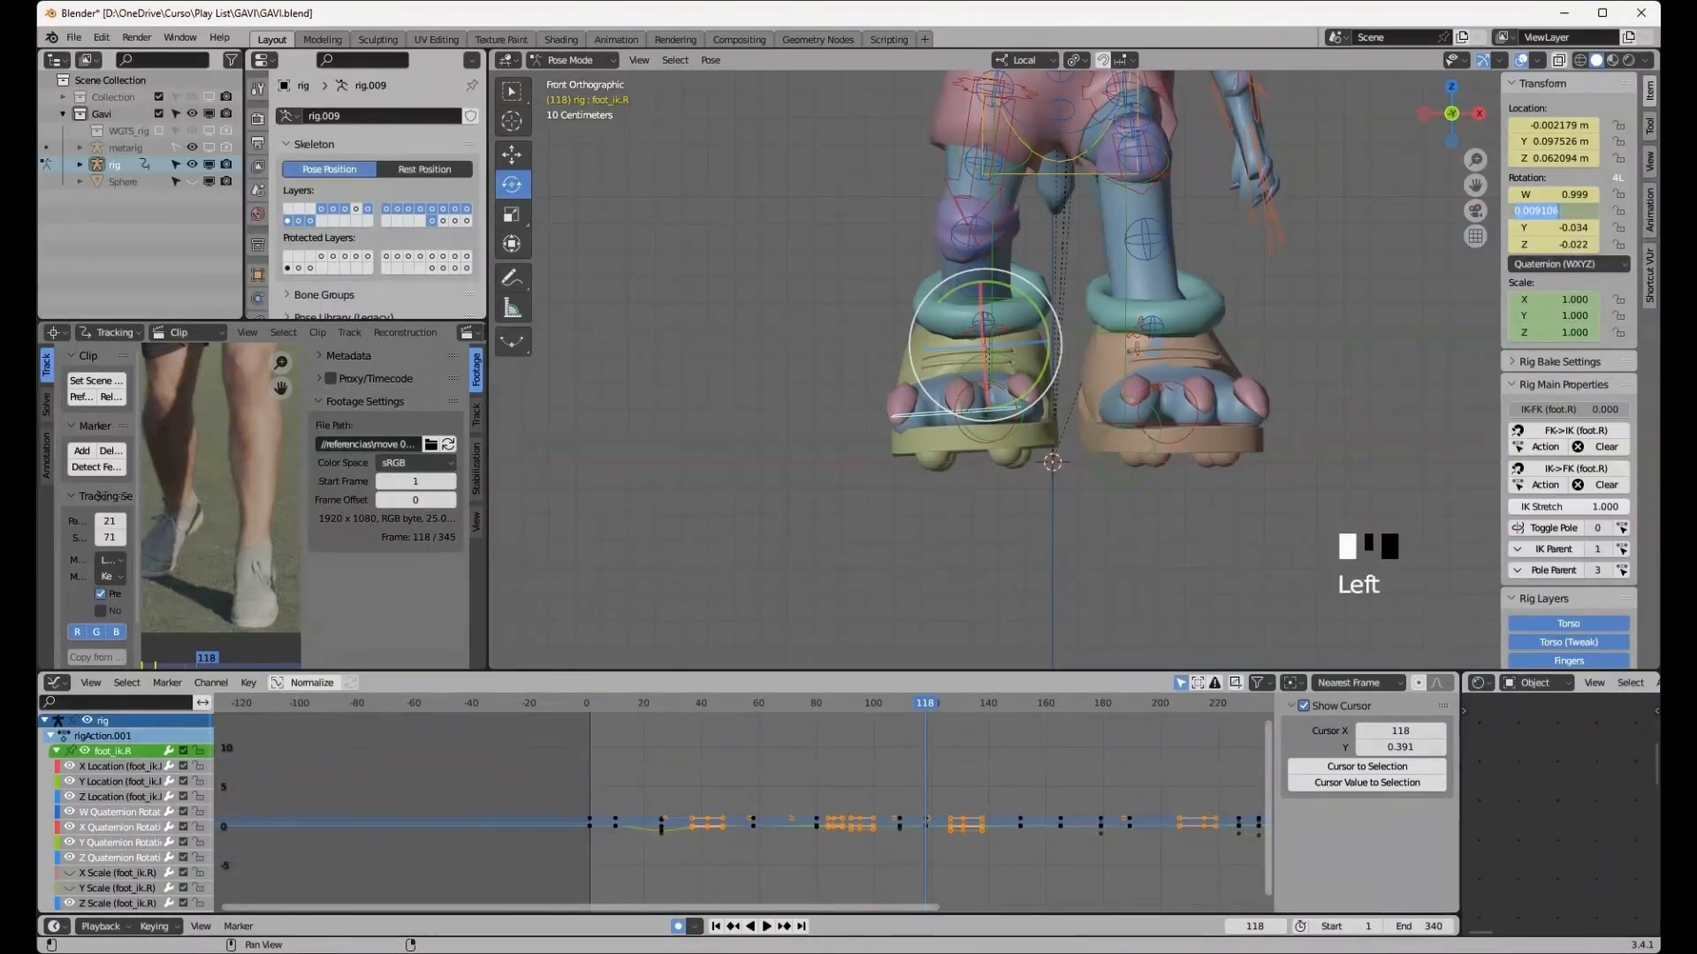
text(0)
key(Return)
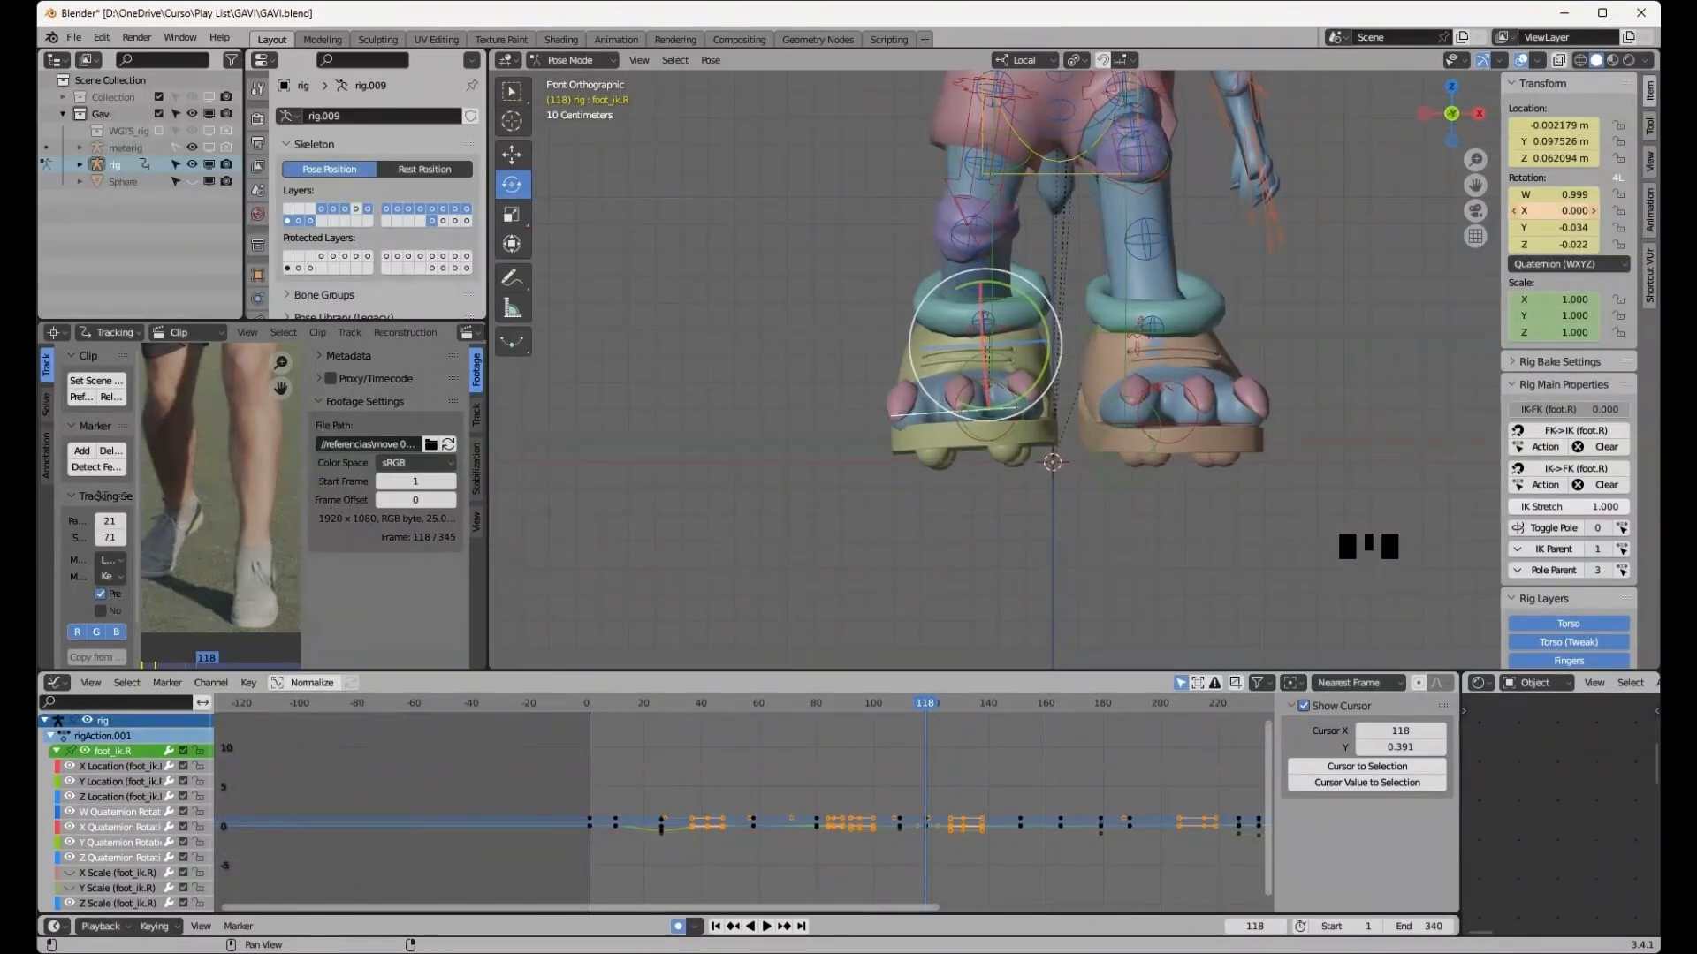
click(1559, 227)
text(0)
key(Return)
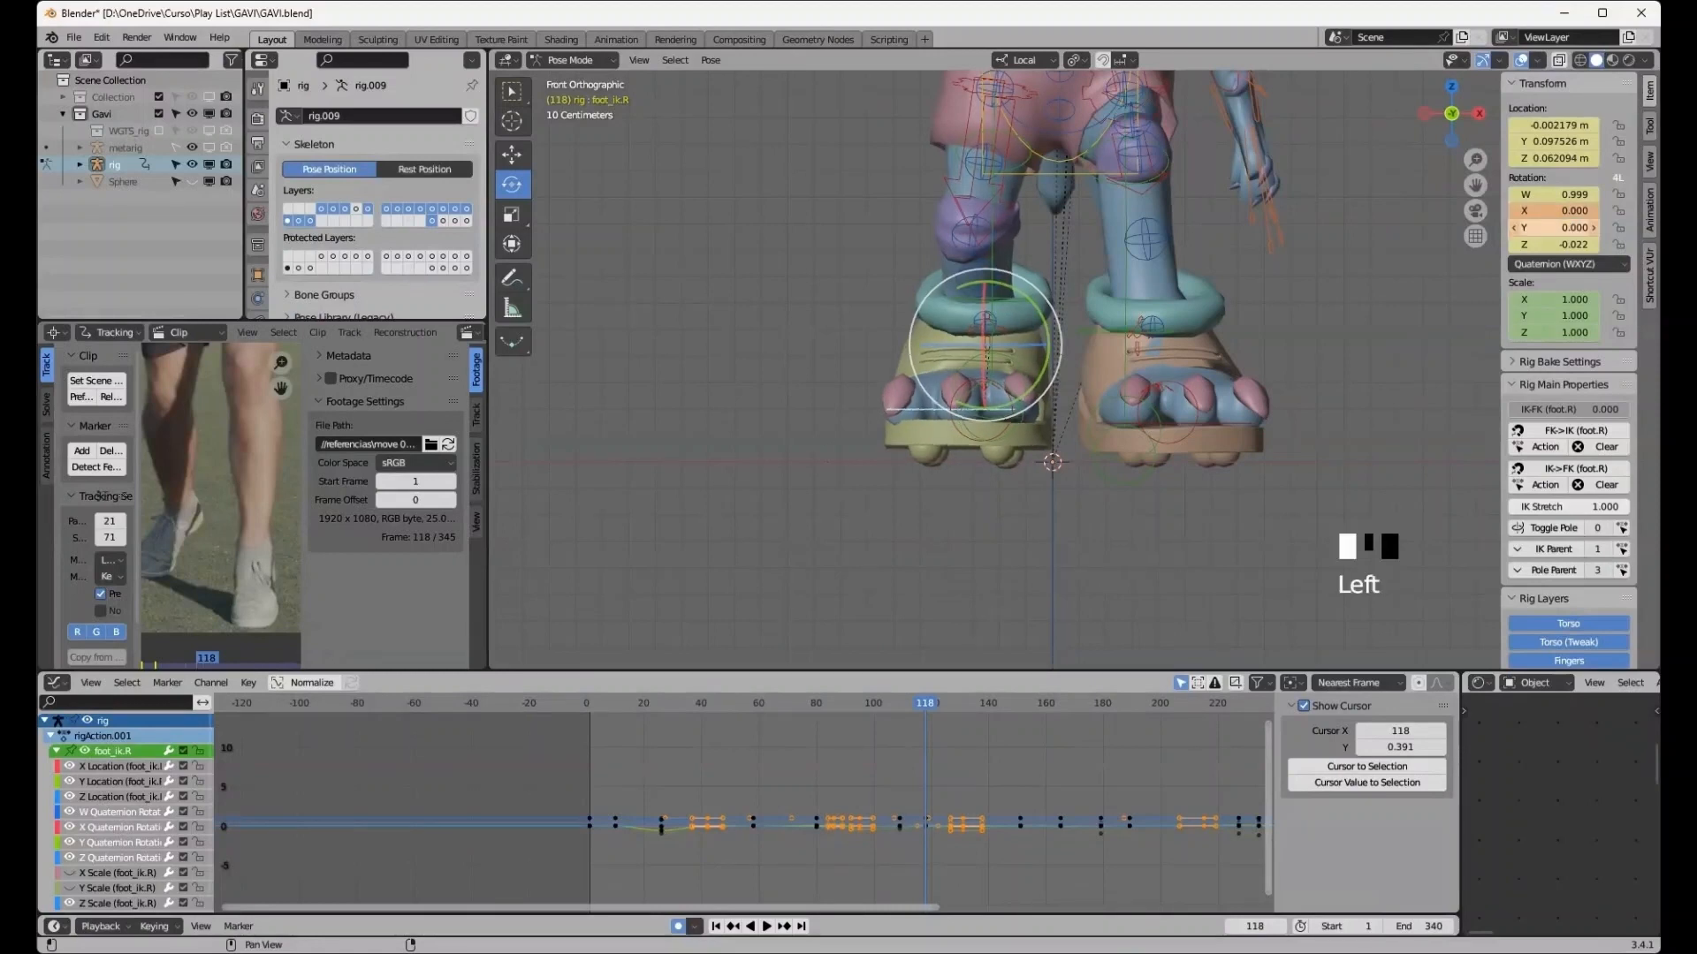
click(1560, 243)
text(0)
key(Return)
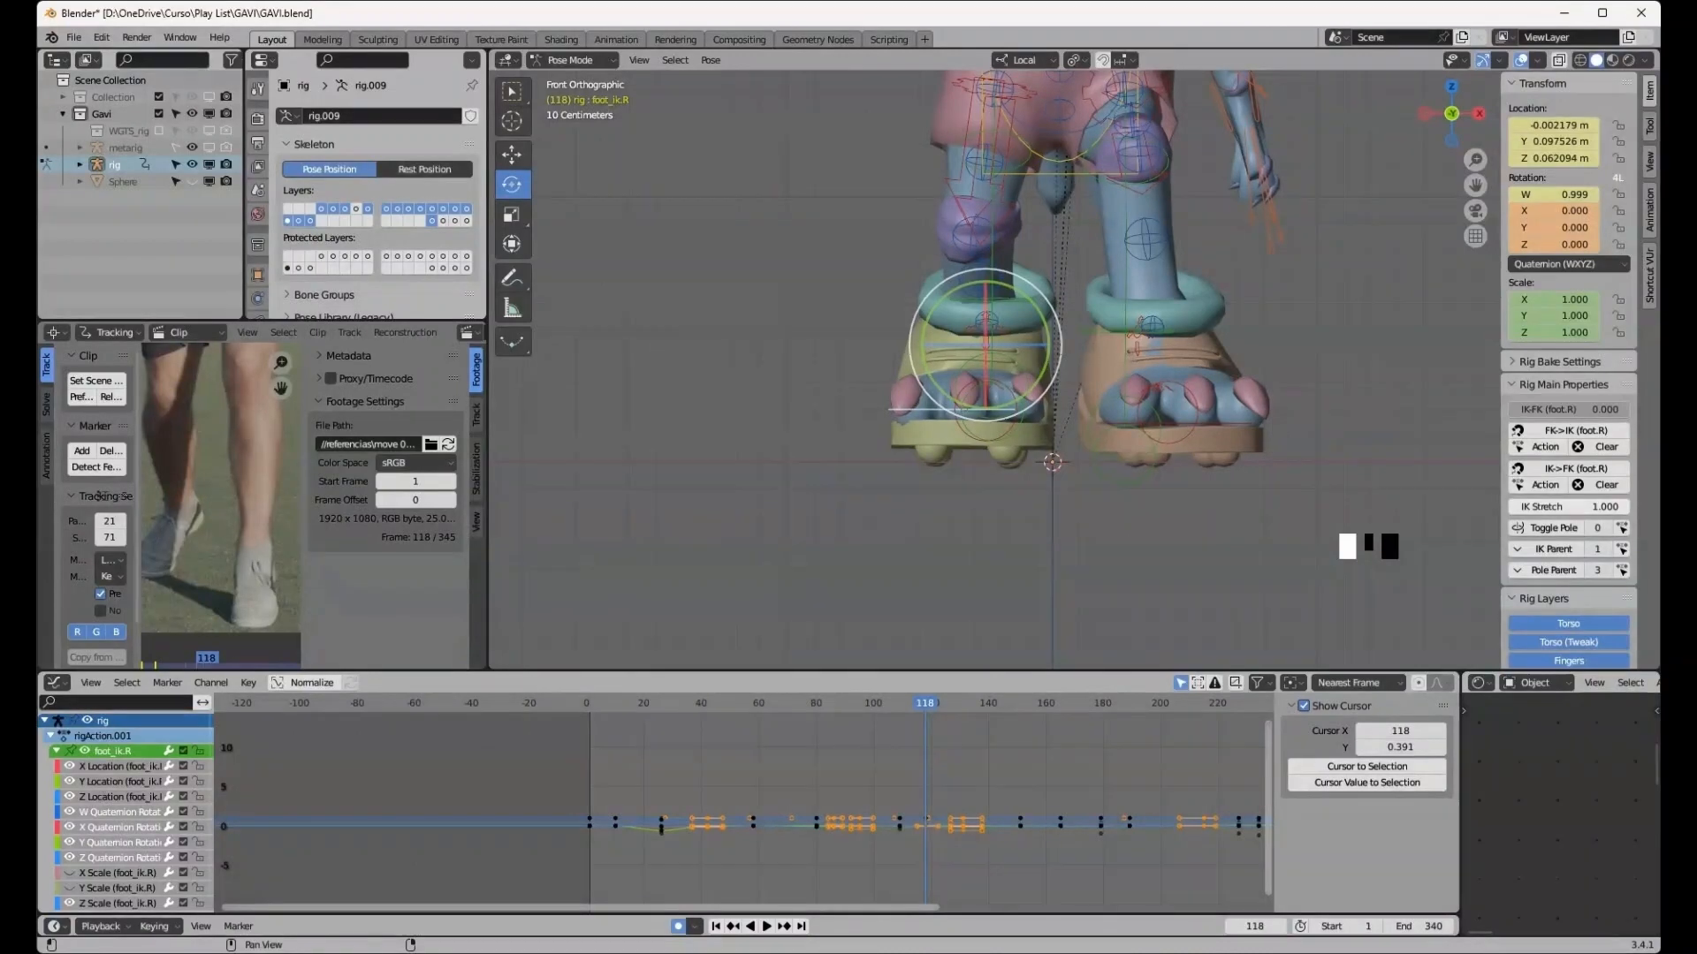
- Insert a keyframe on the right foot IK control at frame 118
key(i)
key(Up)
key(Up)
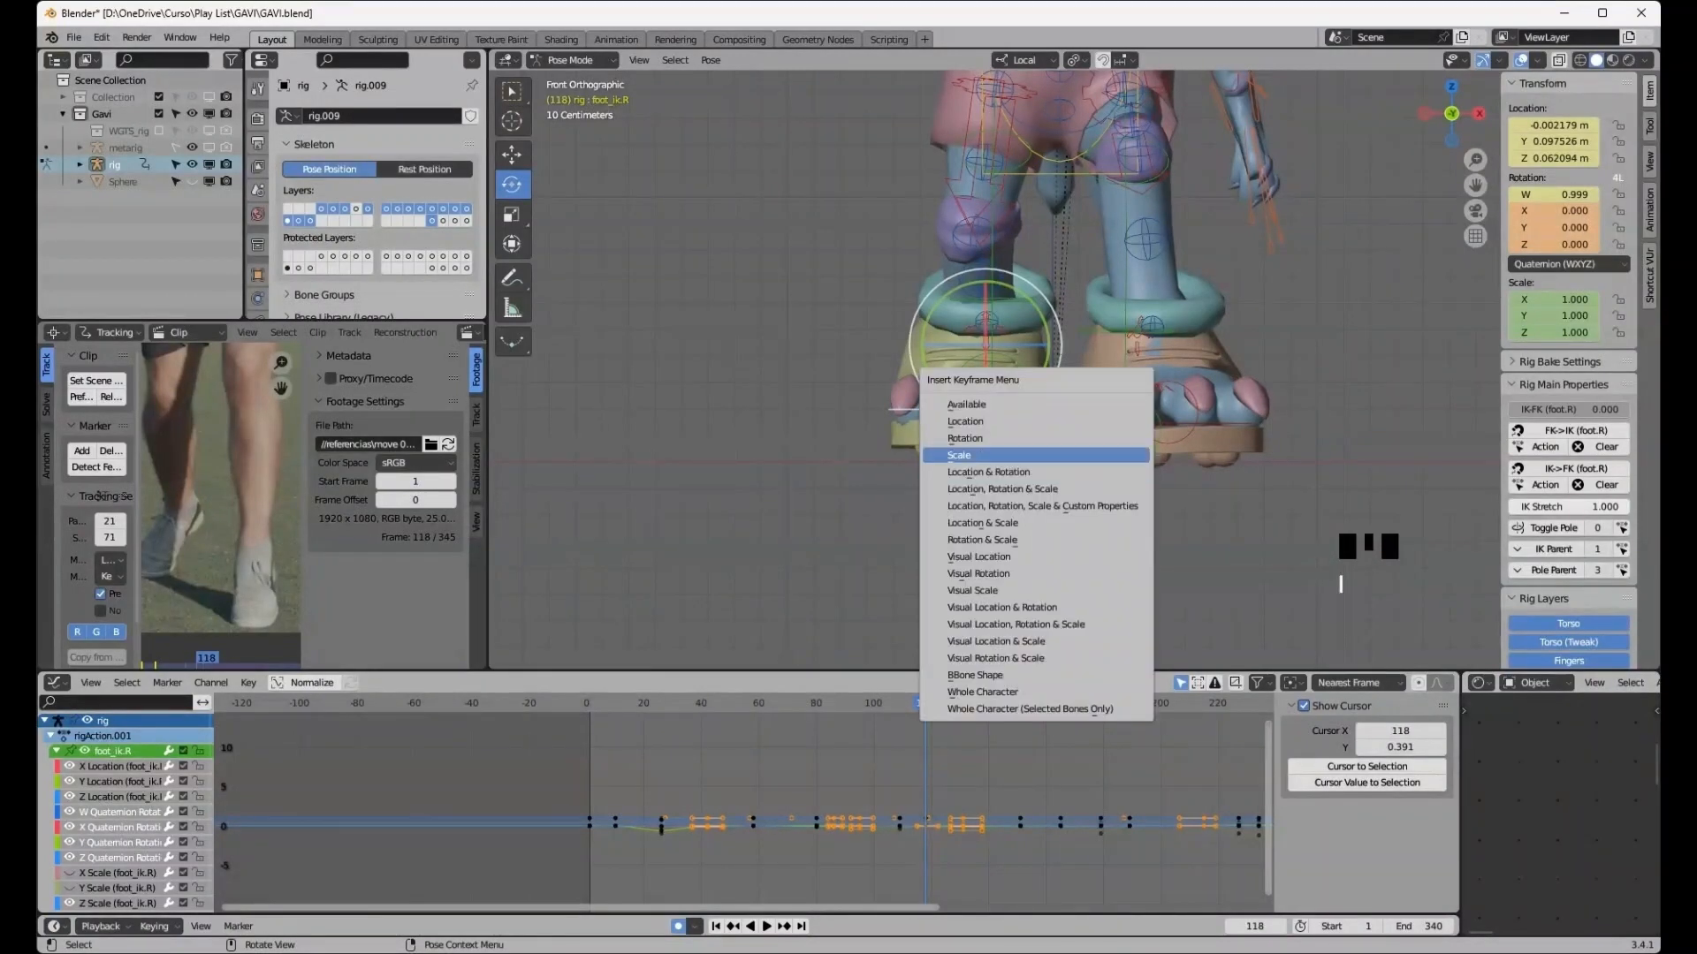
key(Return)
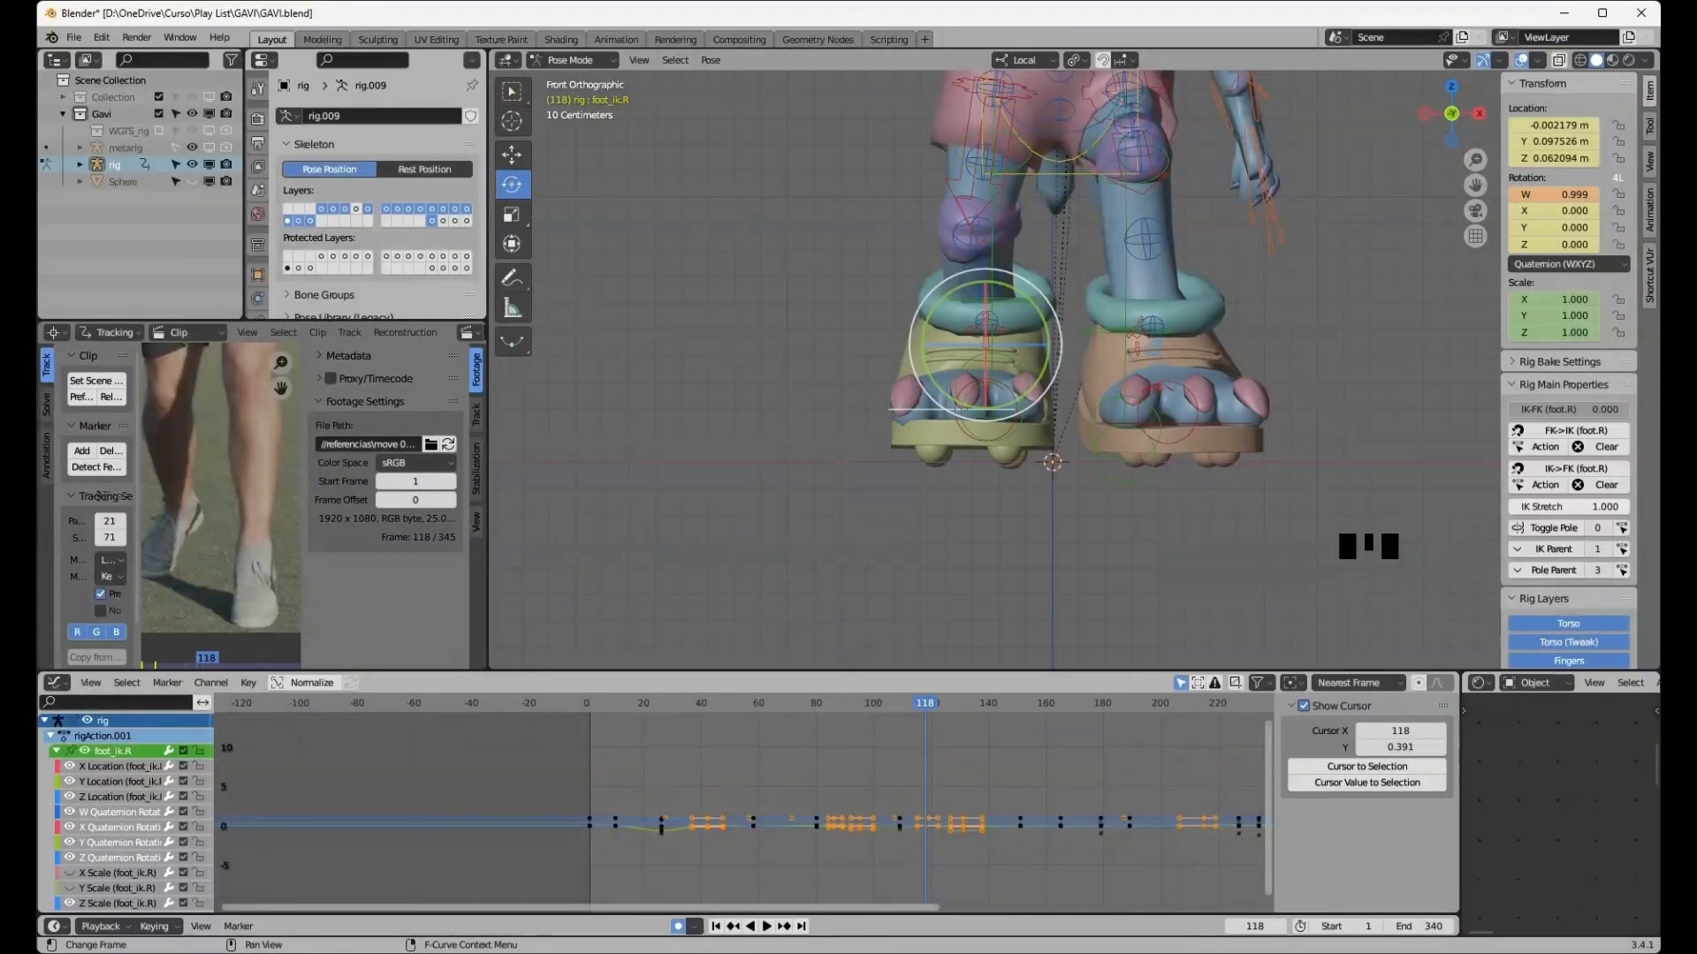
- Select the left foot IK control and copy its keyframes at frame 118 in the Graph Editor
scroll(744, 809, up, 4)
middle_drag(972, 813, 583, 795)
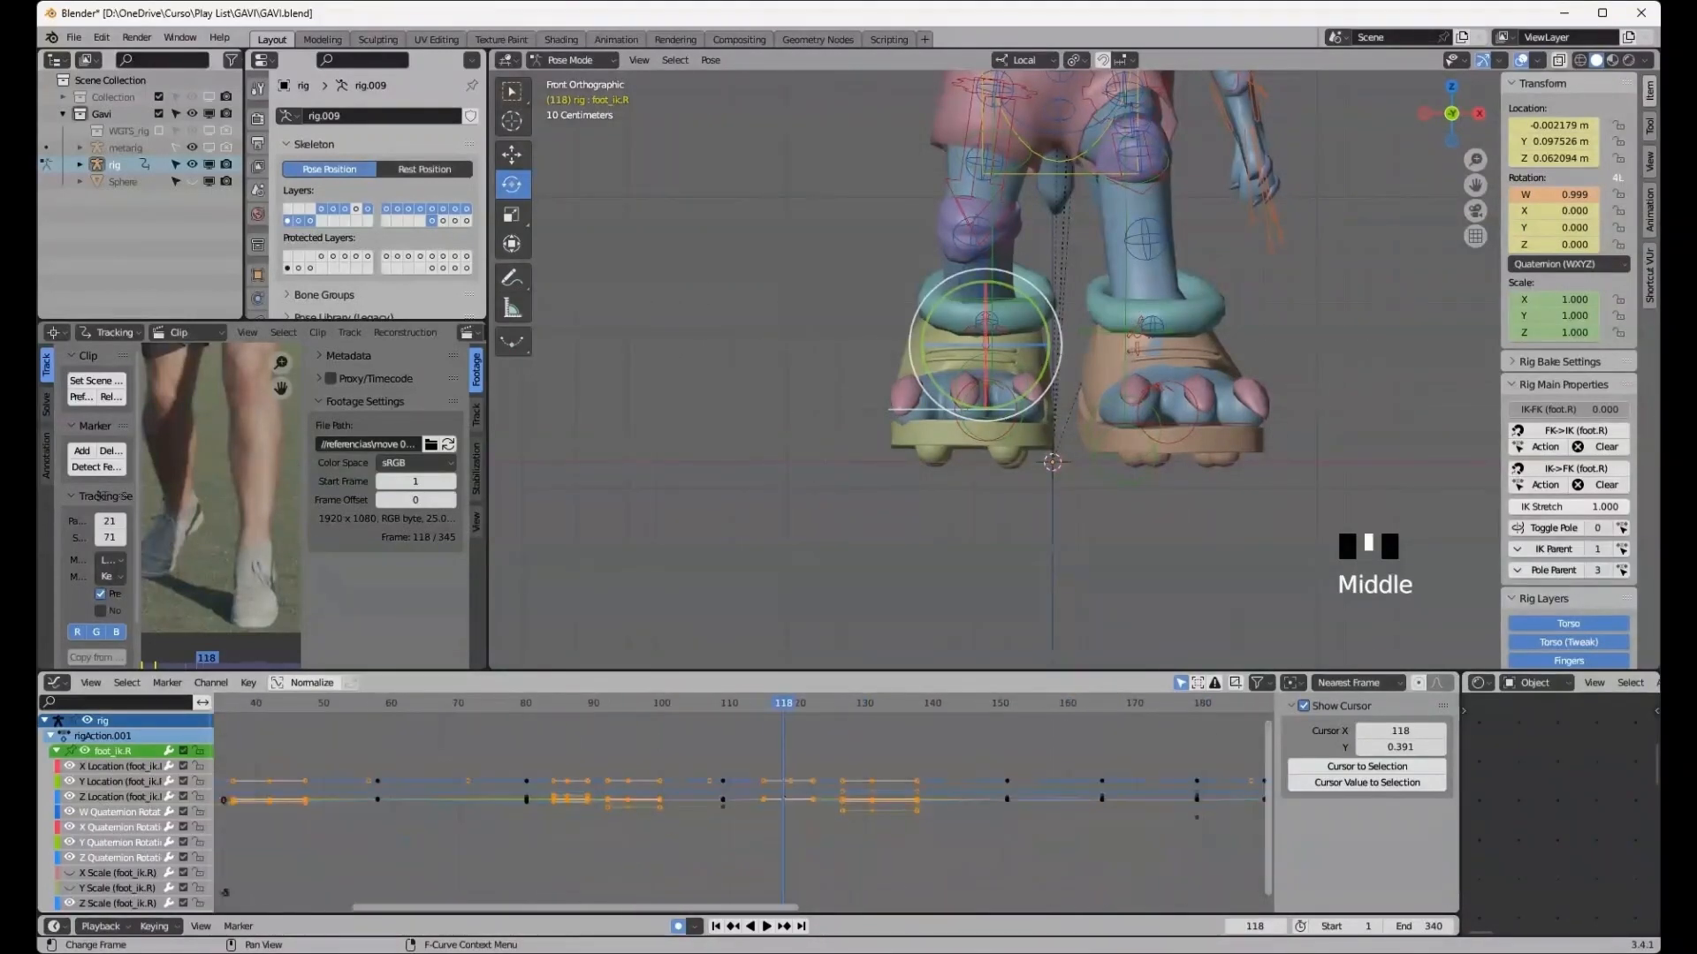
scroll(743, 803, up, 16)
middle_drag(743, 802, 600, 815)
click(766, 926)
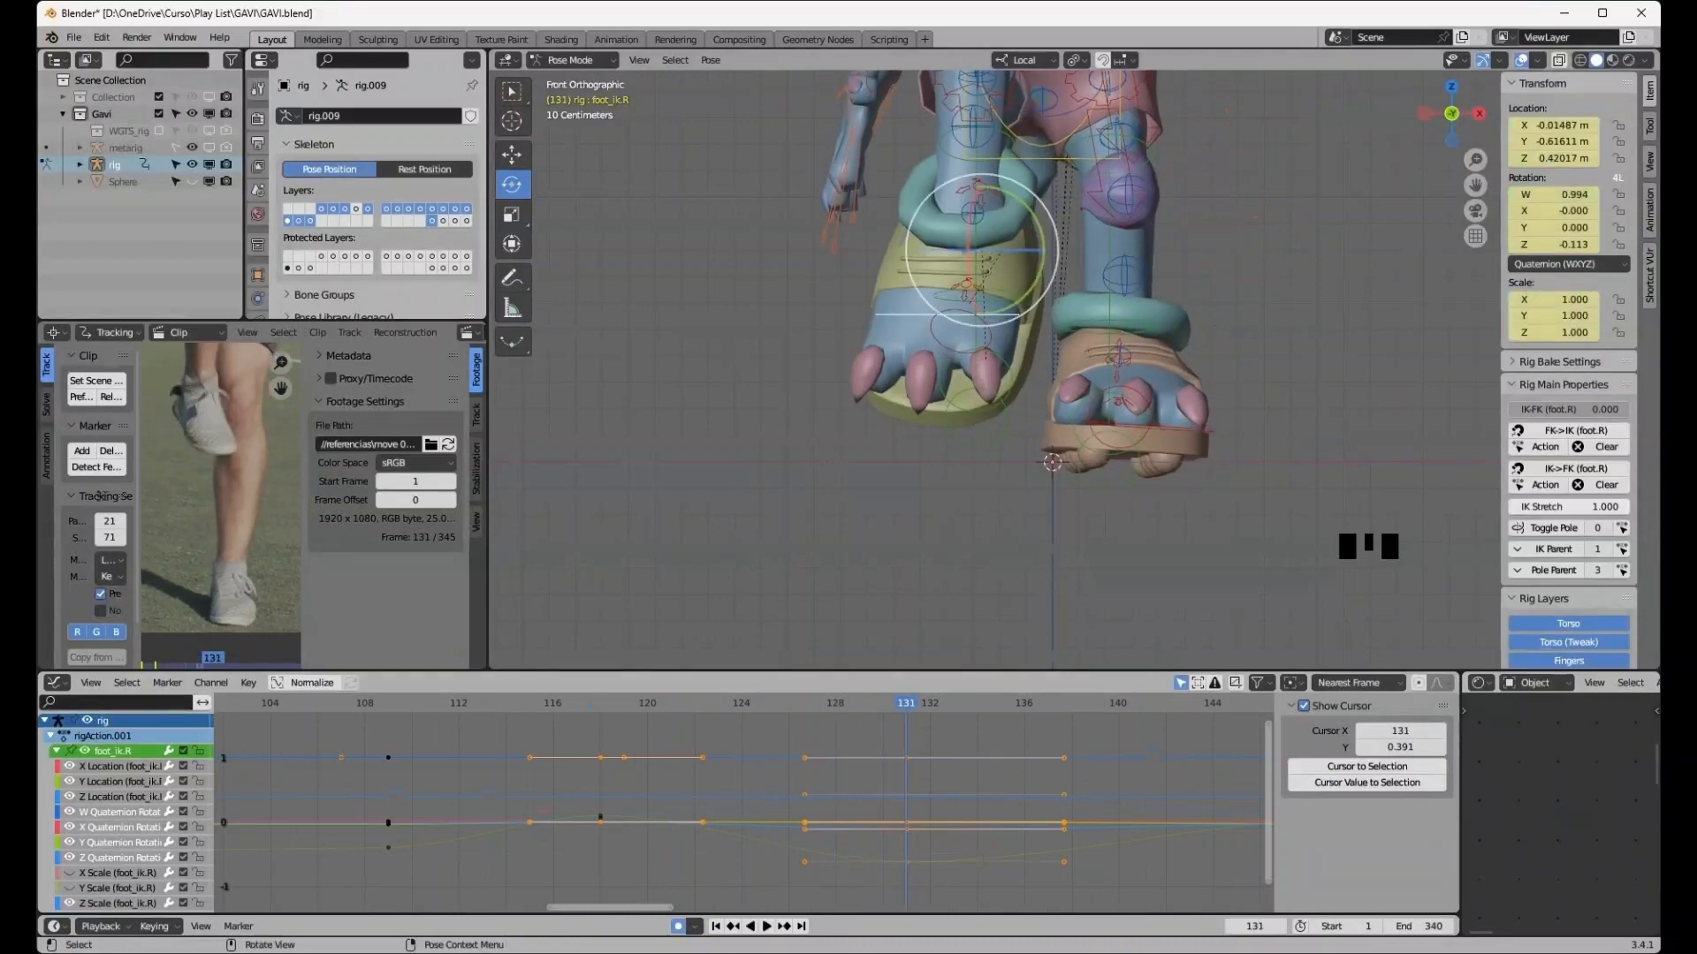
click(1089, 424)
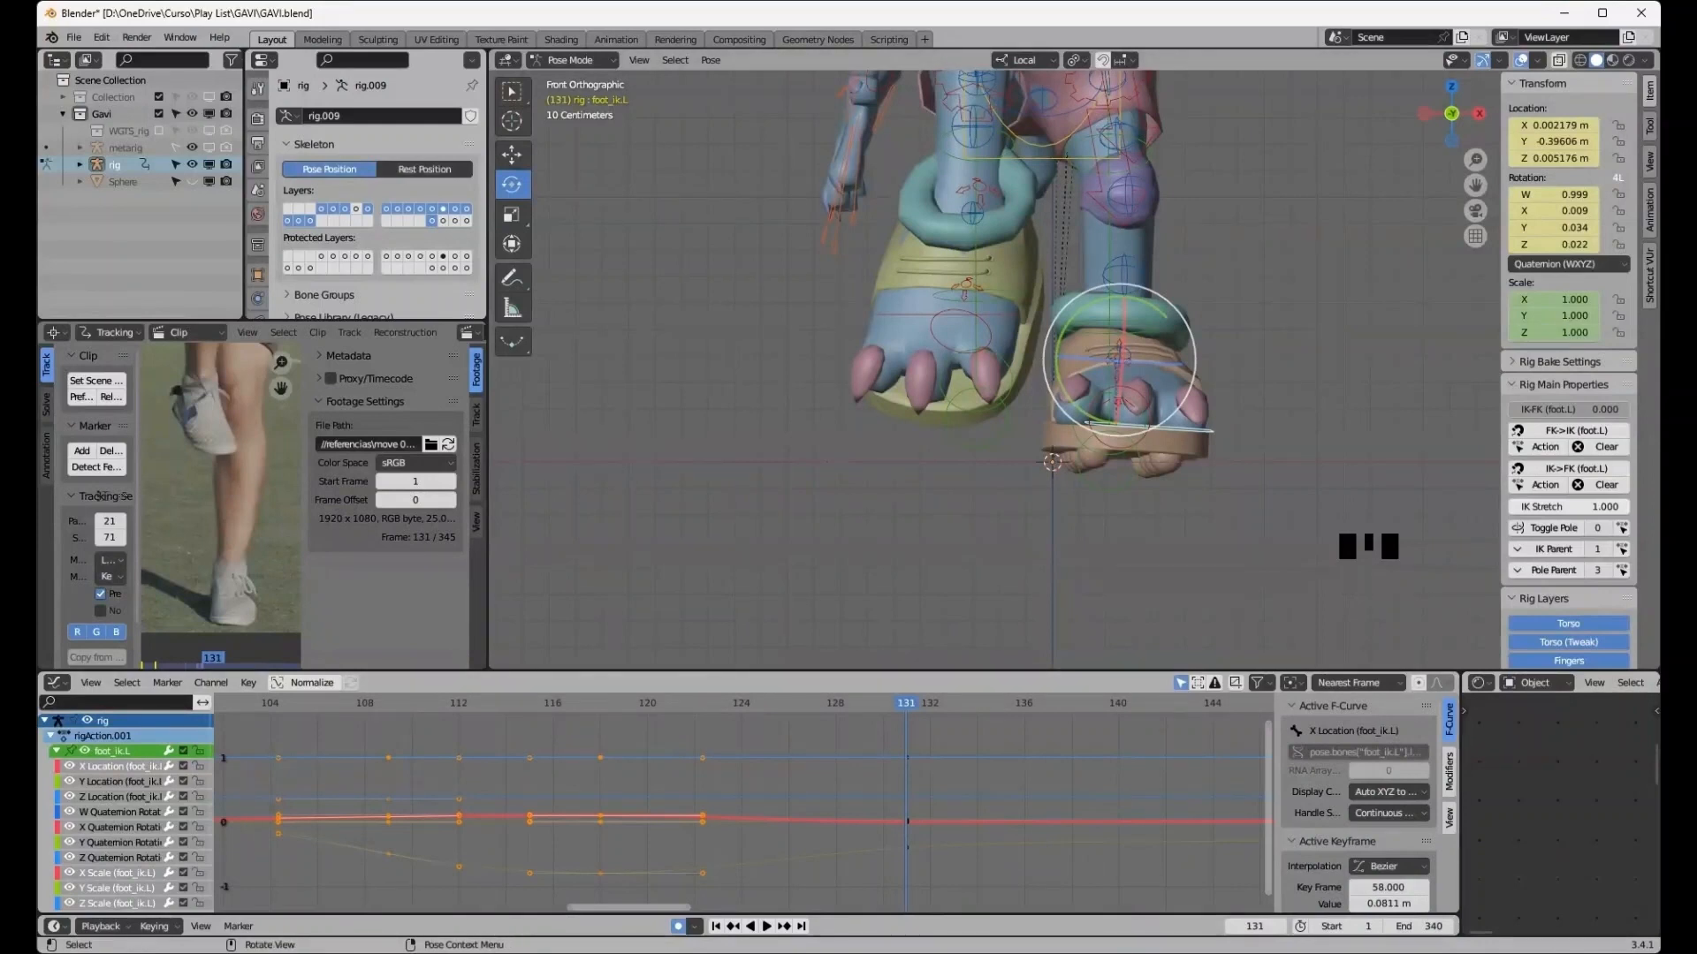
click(1564, 227)
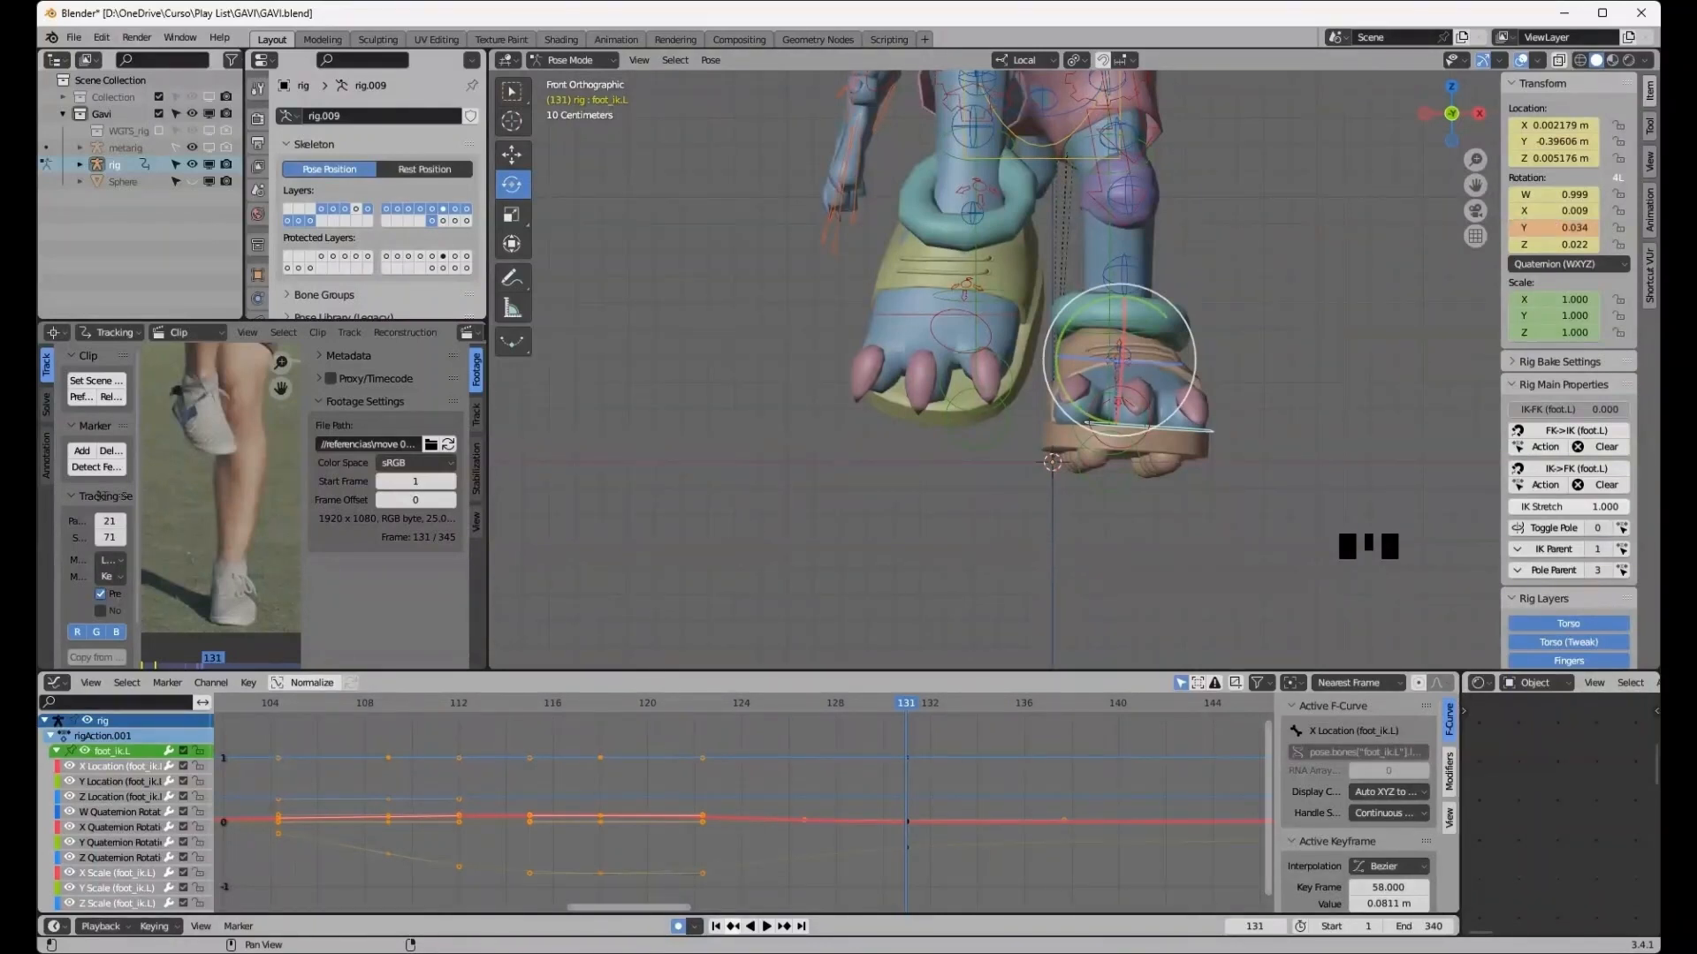
click(732, 926)
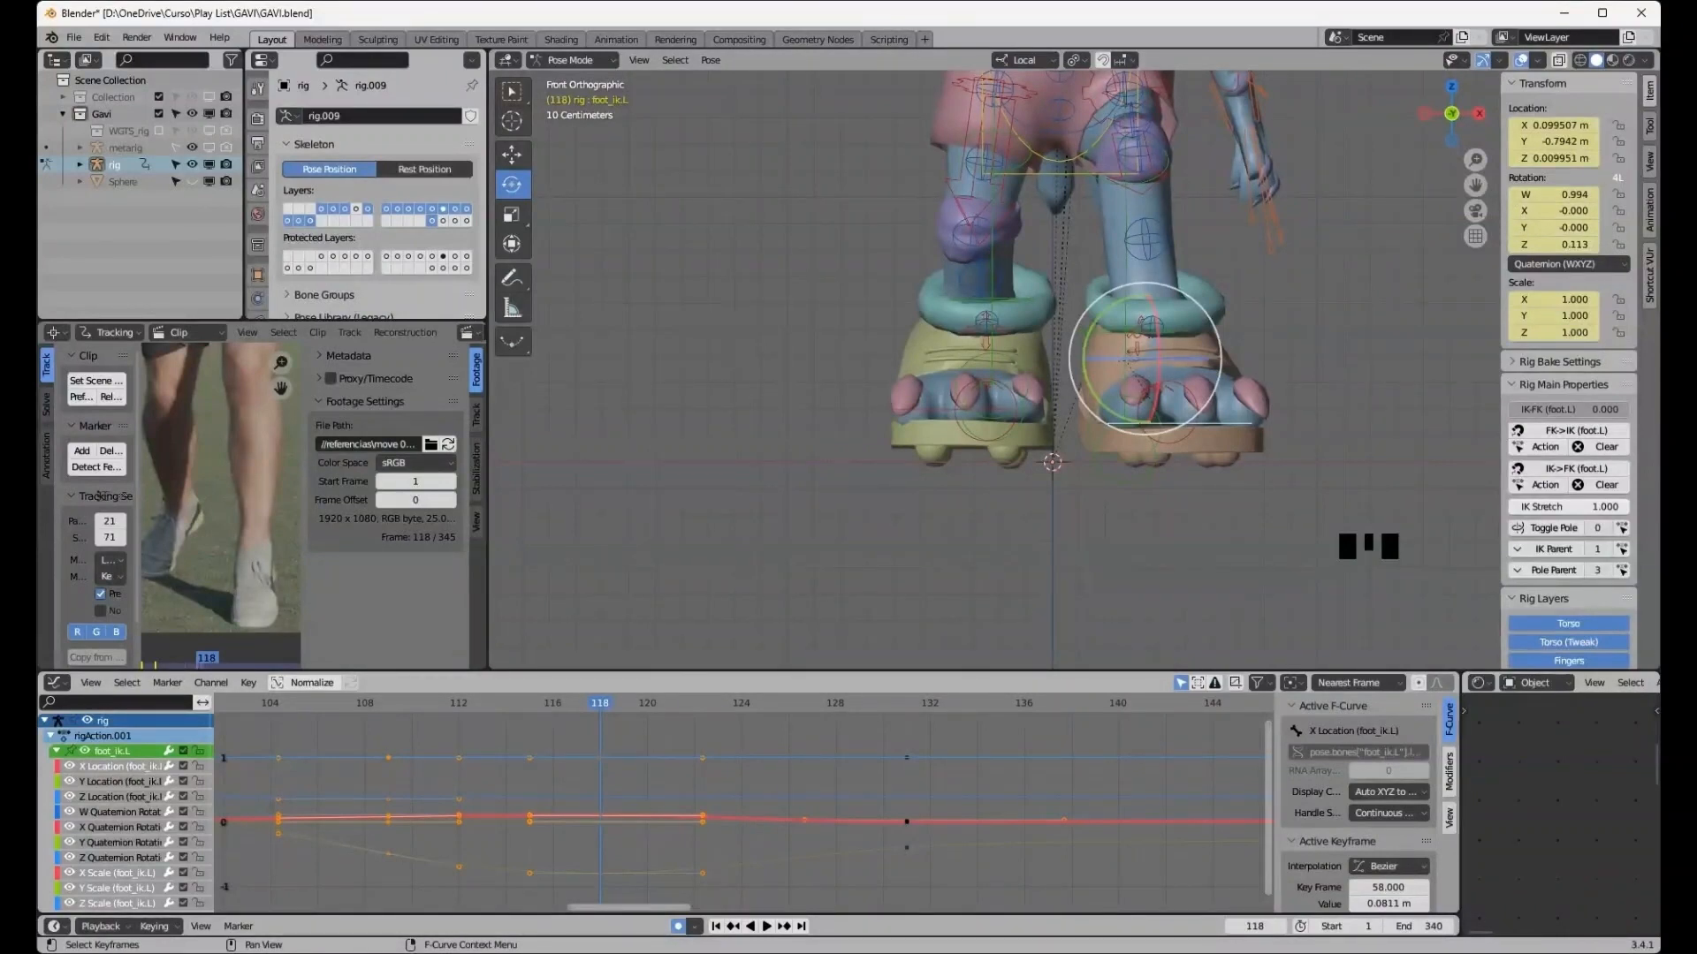
click(751, 782)
drag(569, 727, 607, 883)
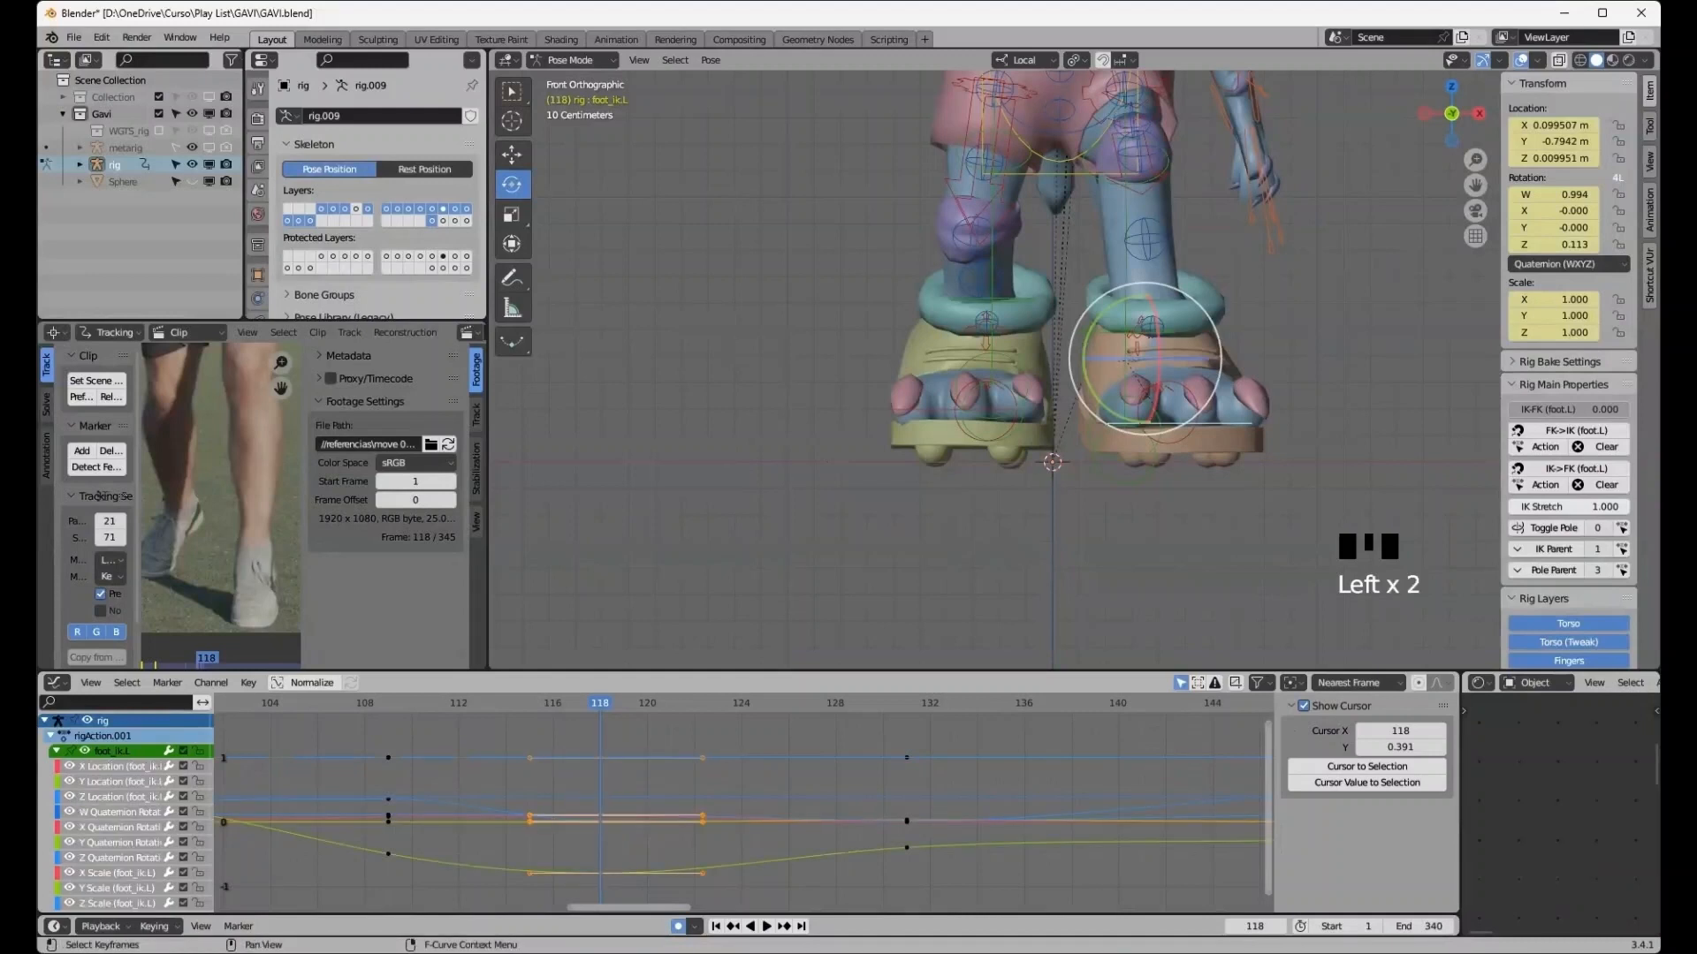
right_click(548, 815)
mouse_move(547, 815)
- Paste the copied left foot keyframes at frame 131
click(784, 926)
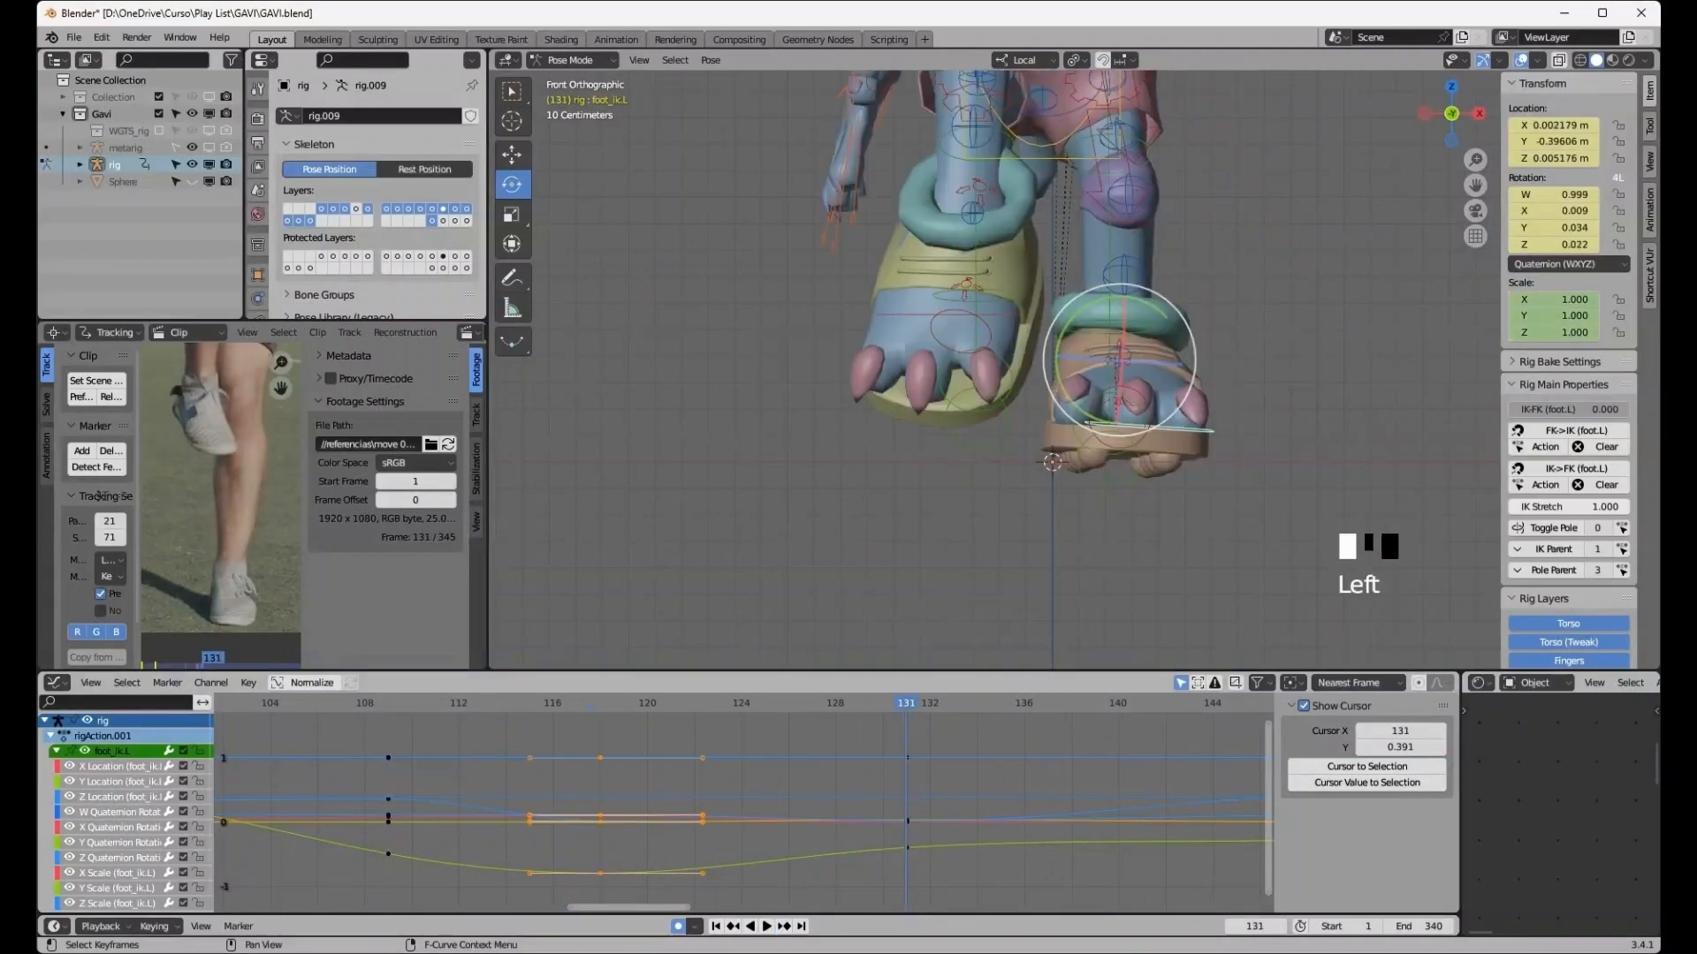
drag(883, 737, 928, 880)
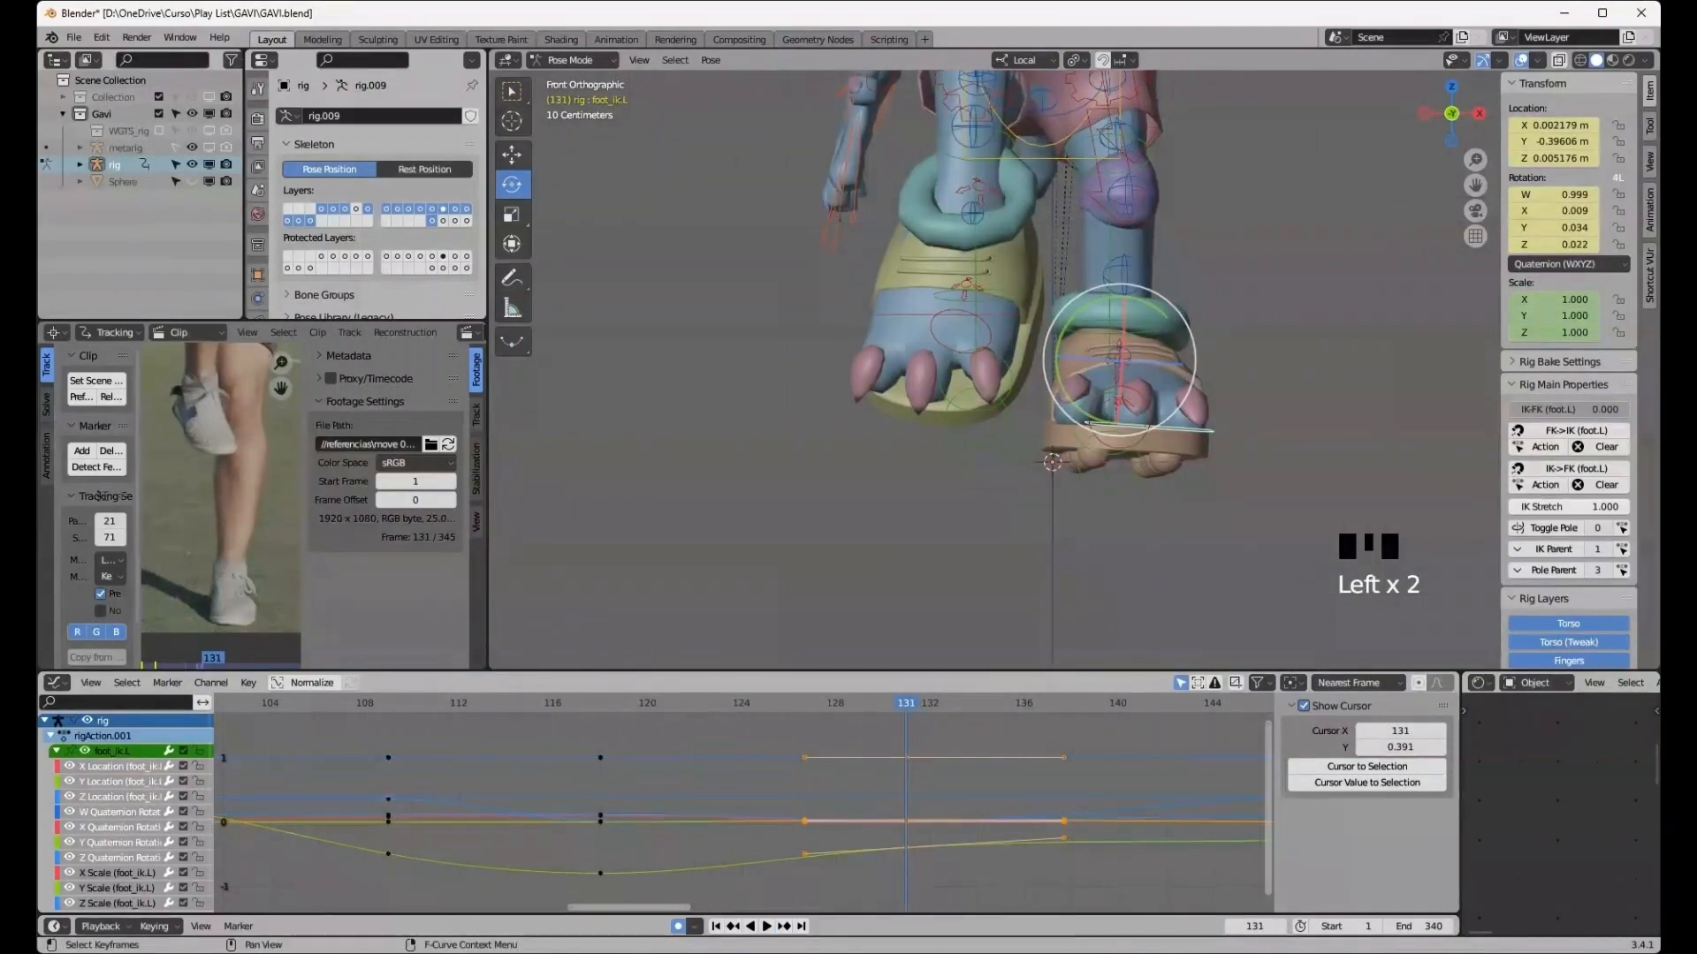
right_click(857, 758)
click(831, 757)
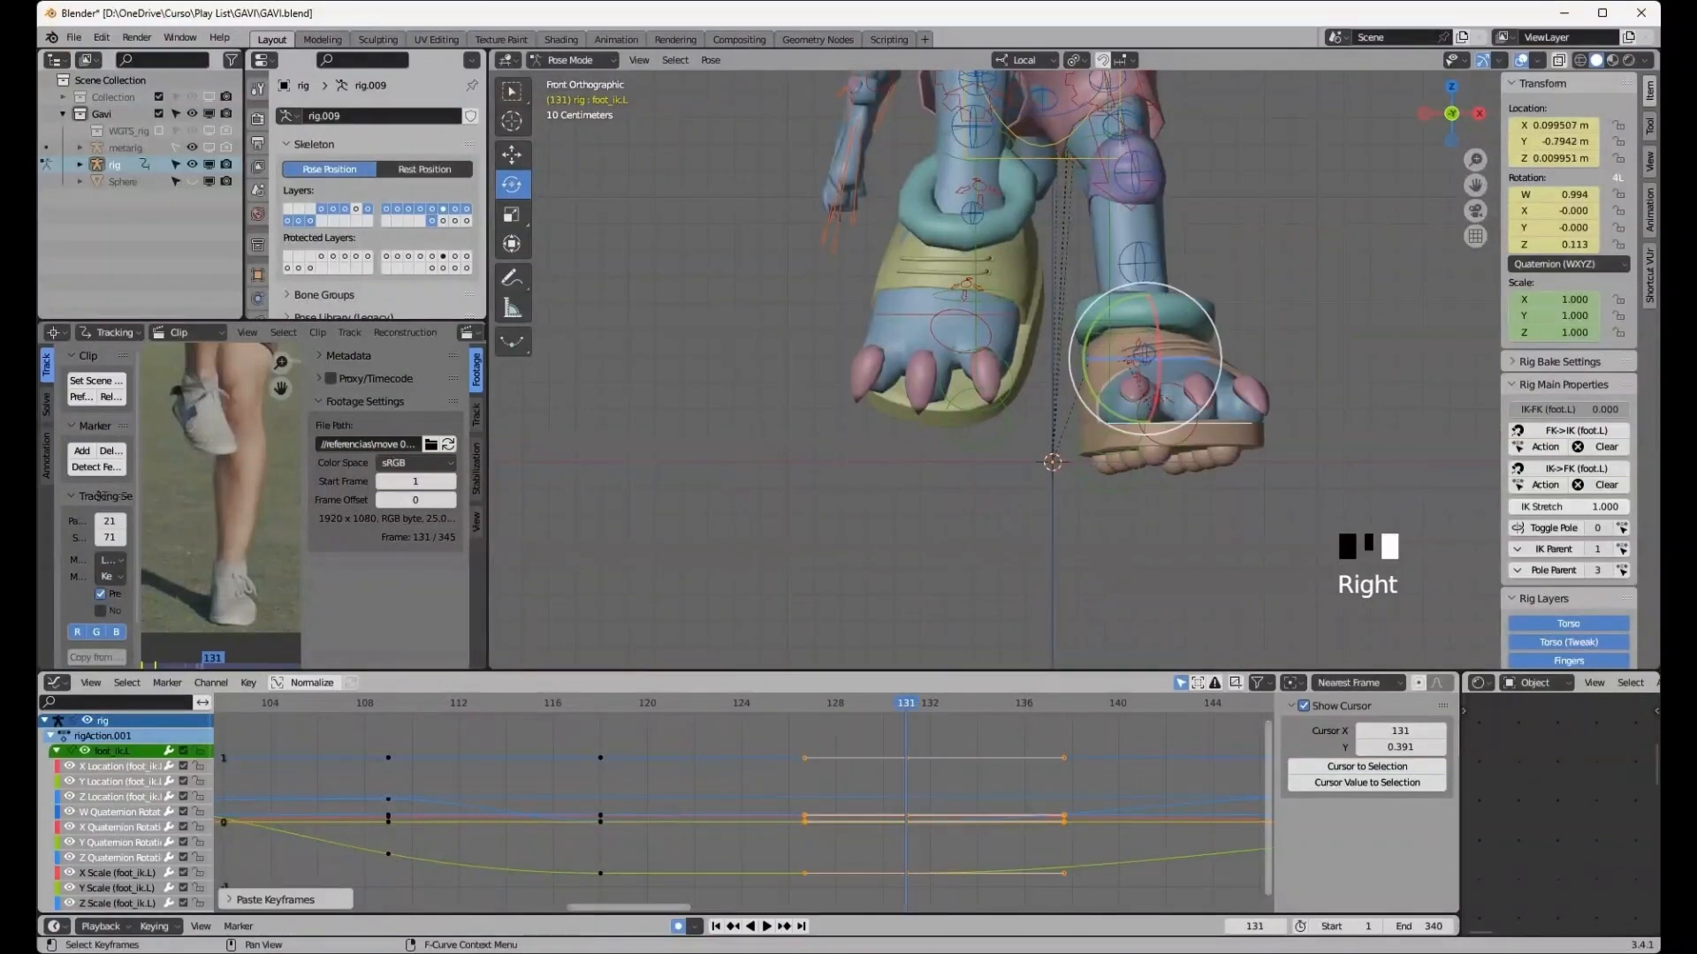
- Scrub the timeline between frames 114 and 132 to review the left foot's motion
key(Left)
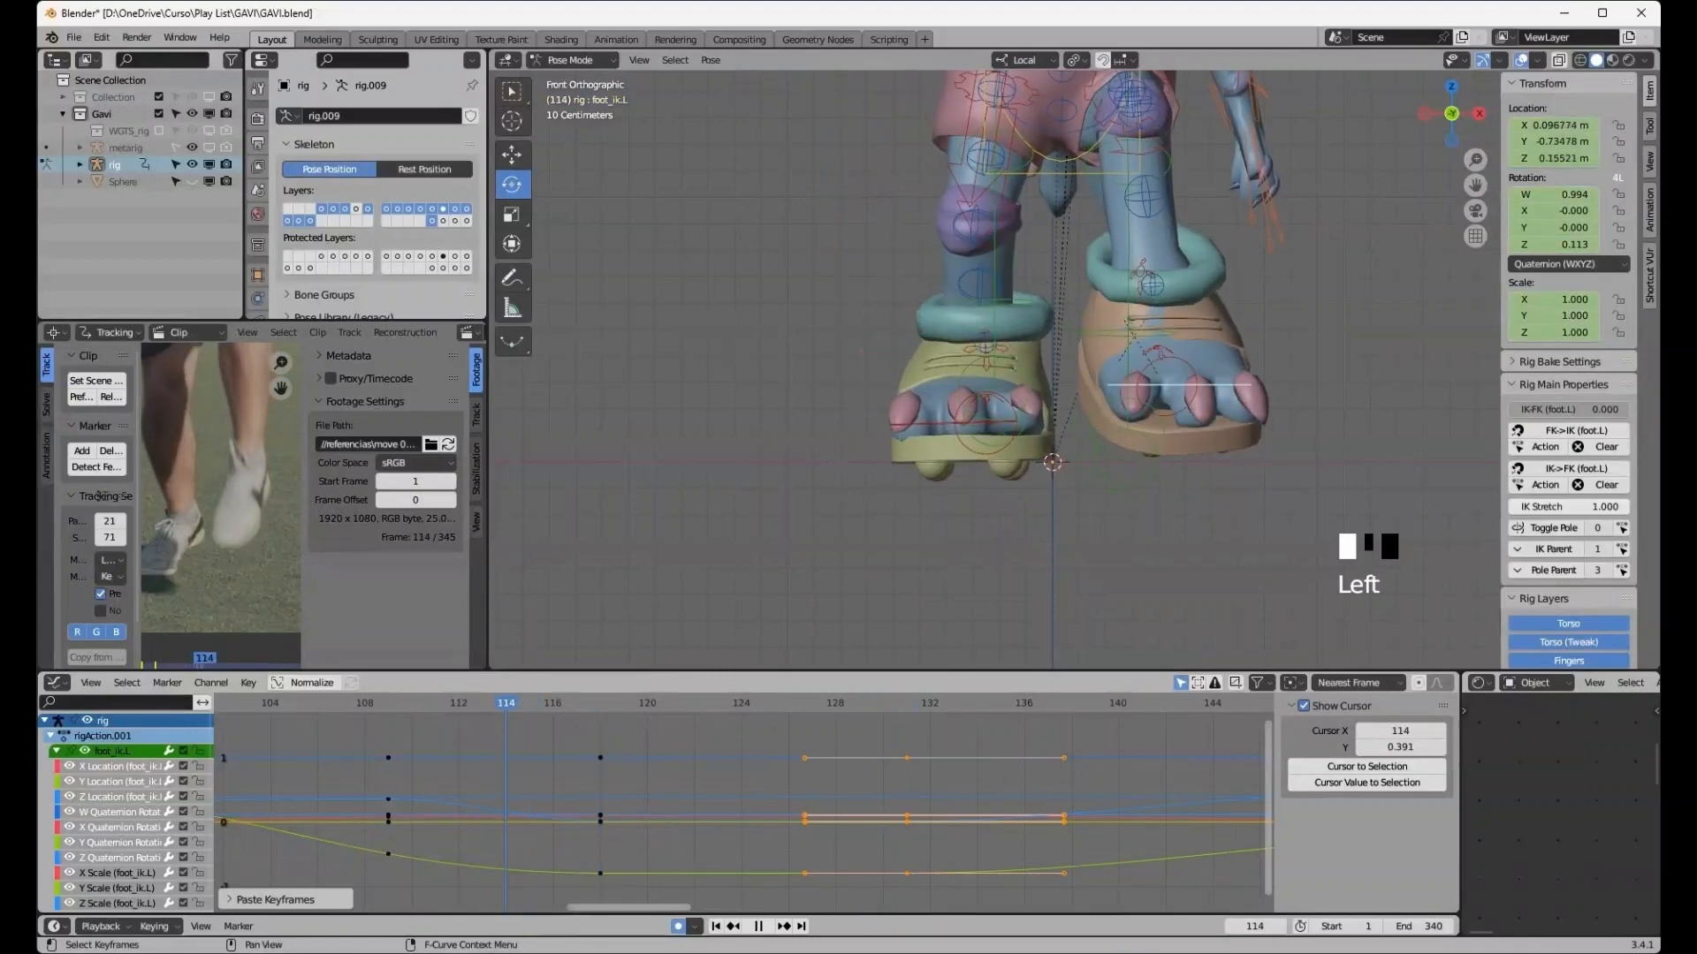
drag(506, 703, 883, 704)
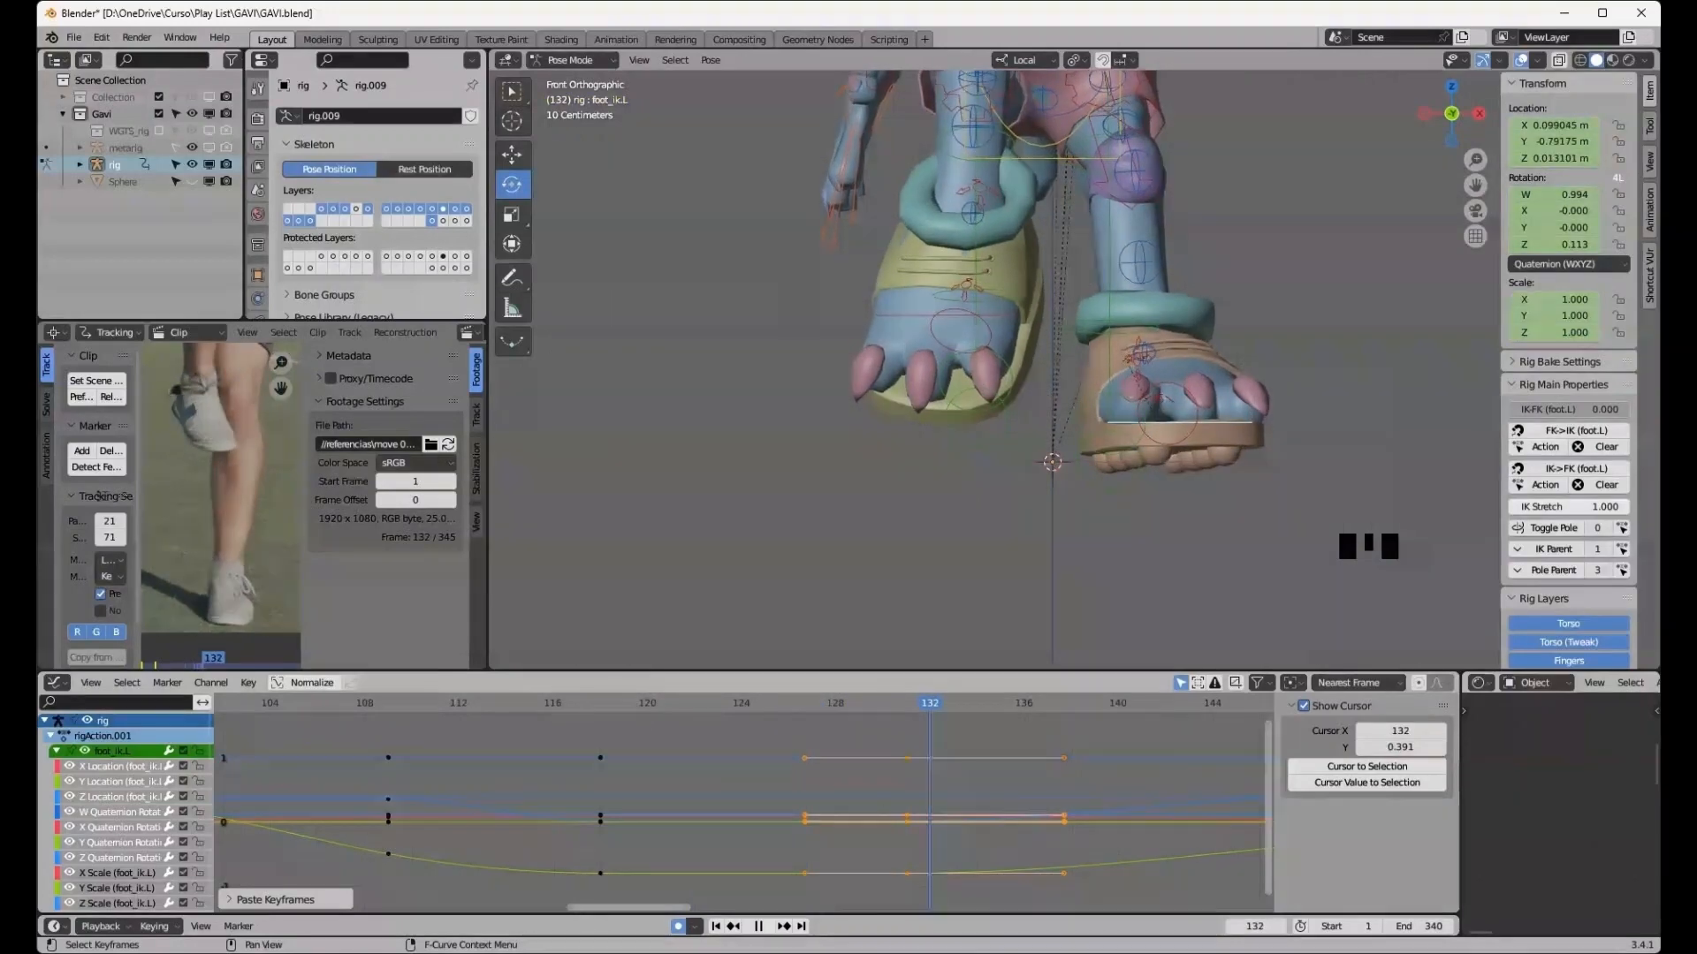
middle_drag(1060, 490, 888, 495)
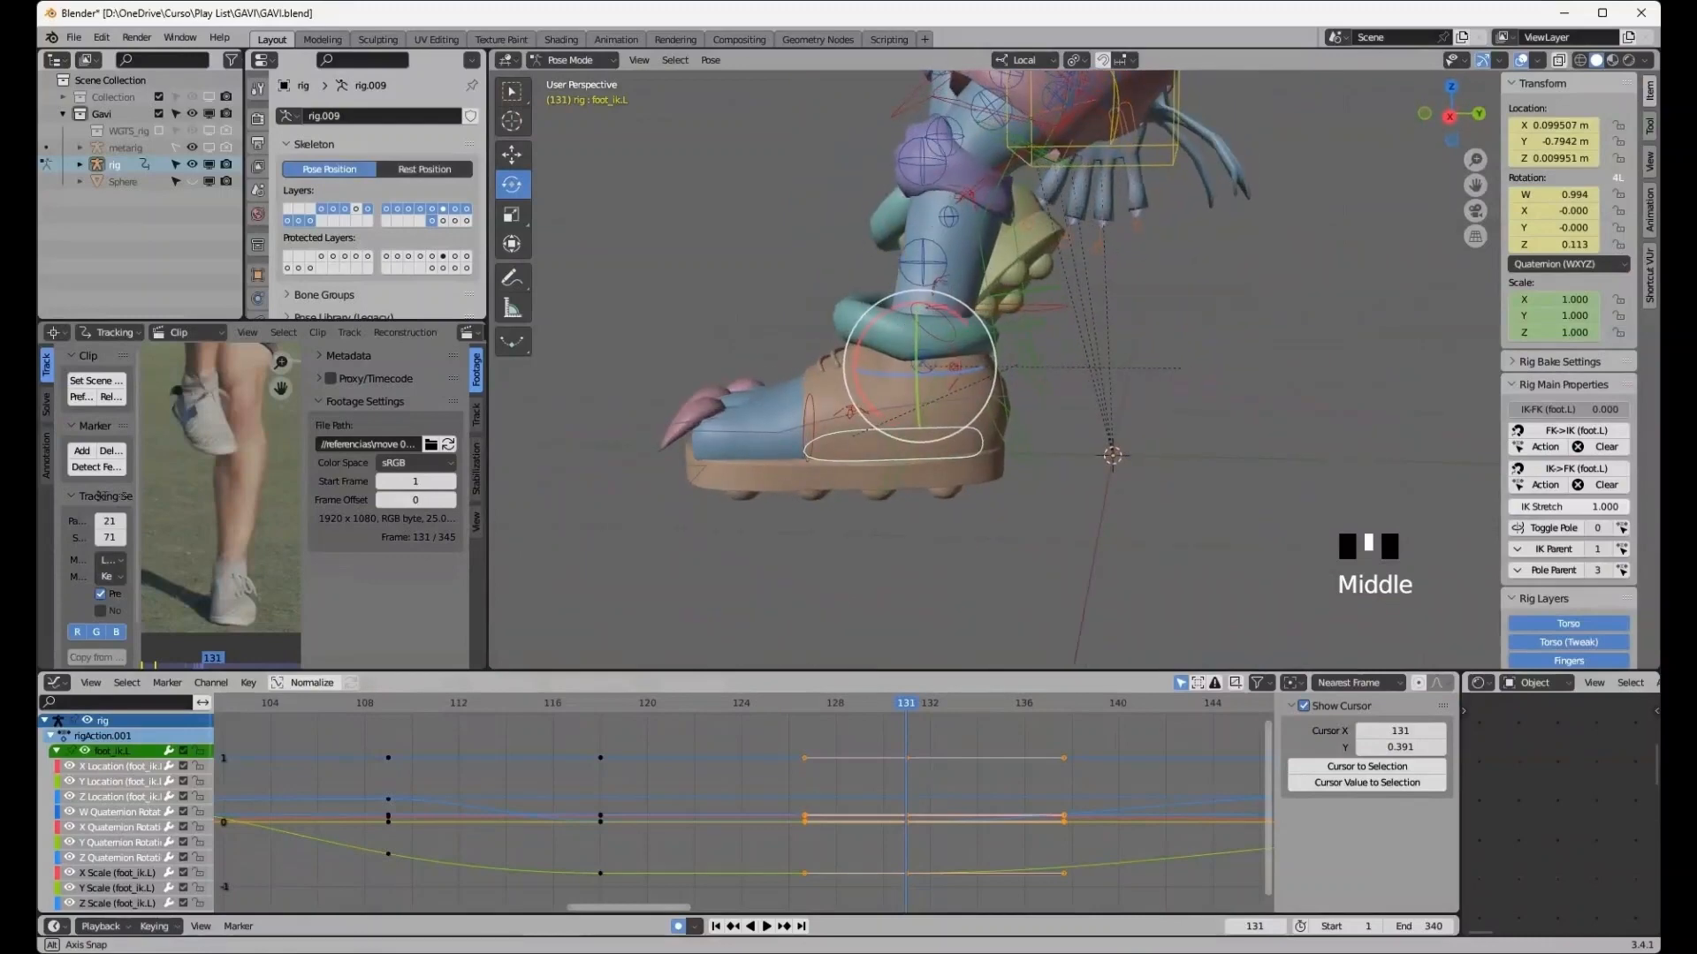
scroll(888, 495, down, 4)
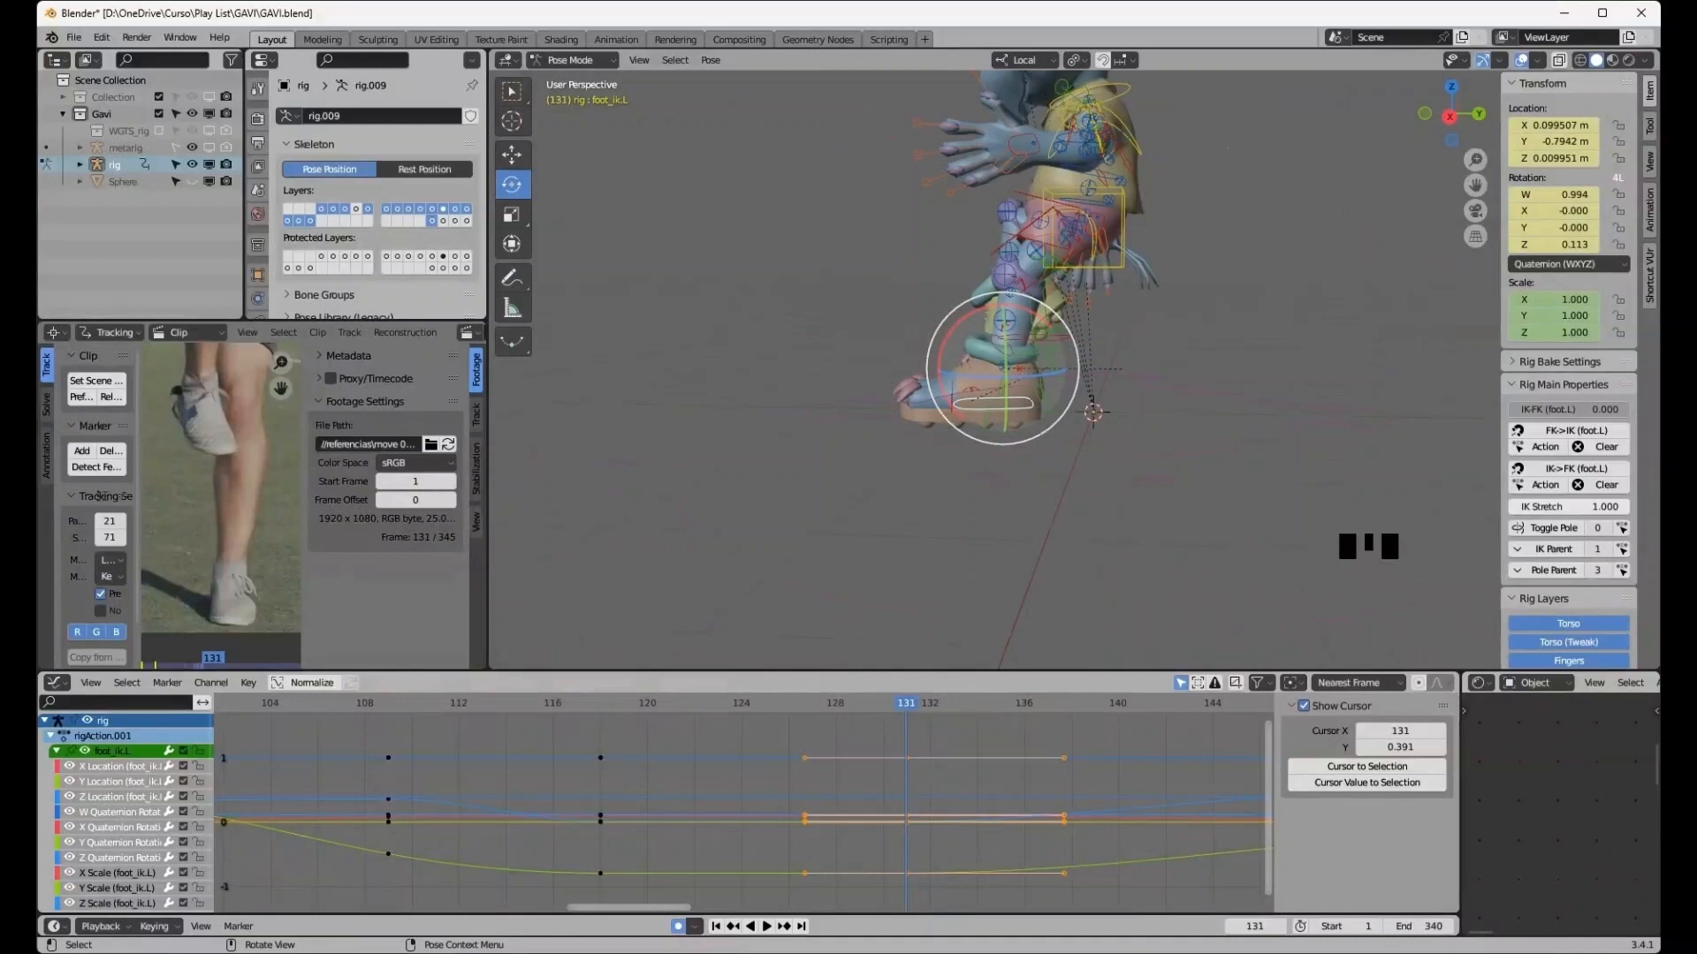
- Set the left foot heel control's X rotation to 0 at frame 131
click(1018, 370)
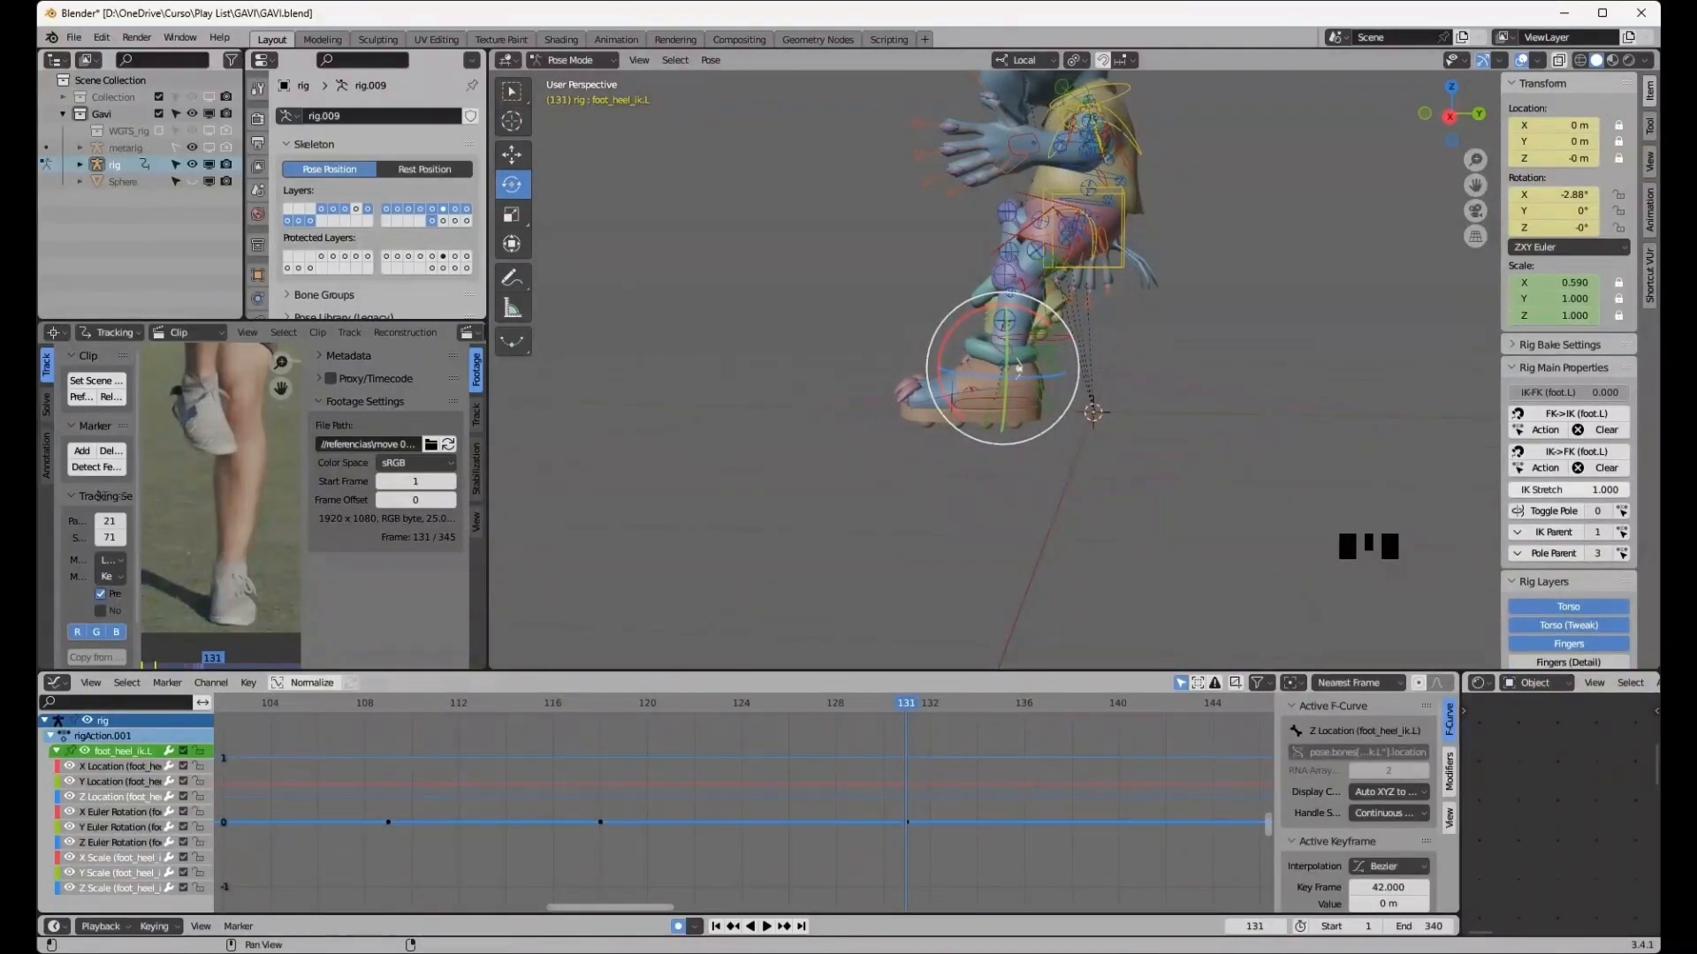
click(1553, 193)
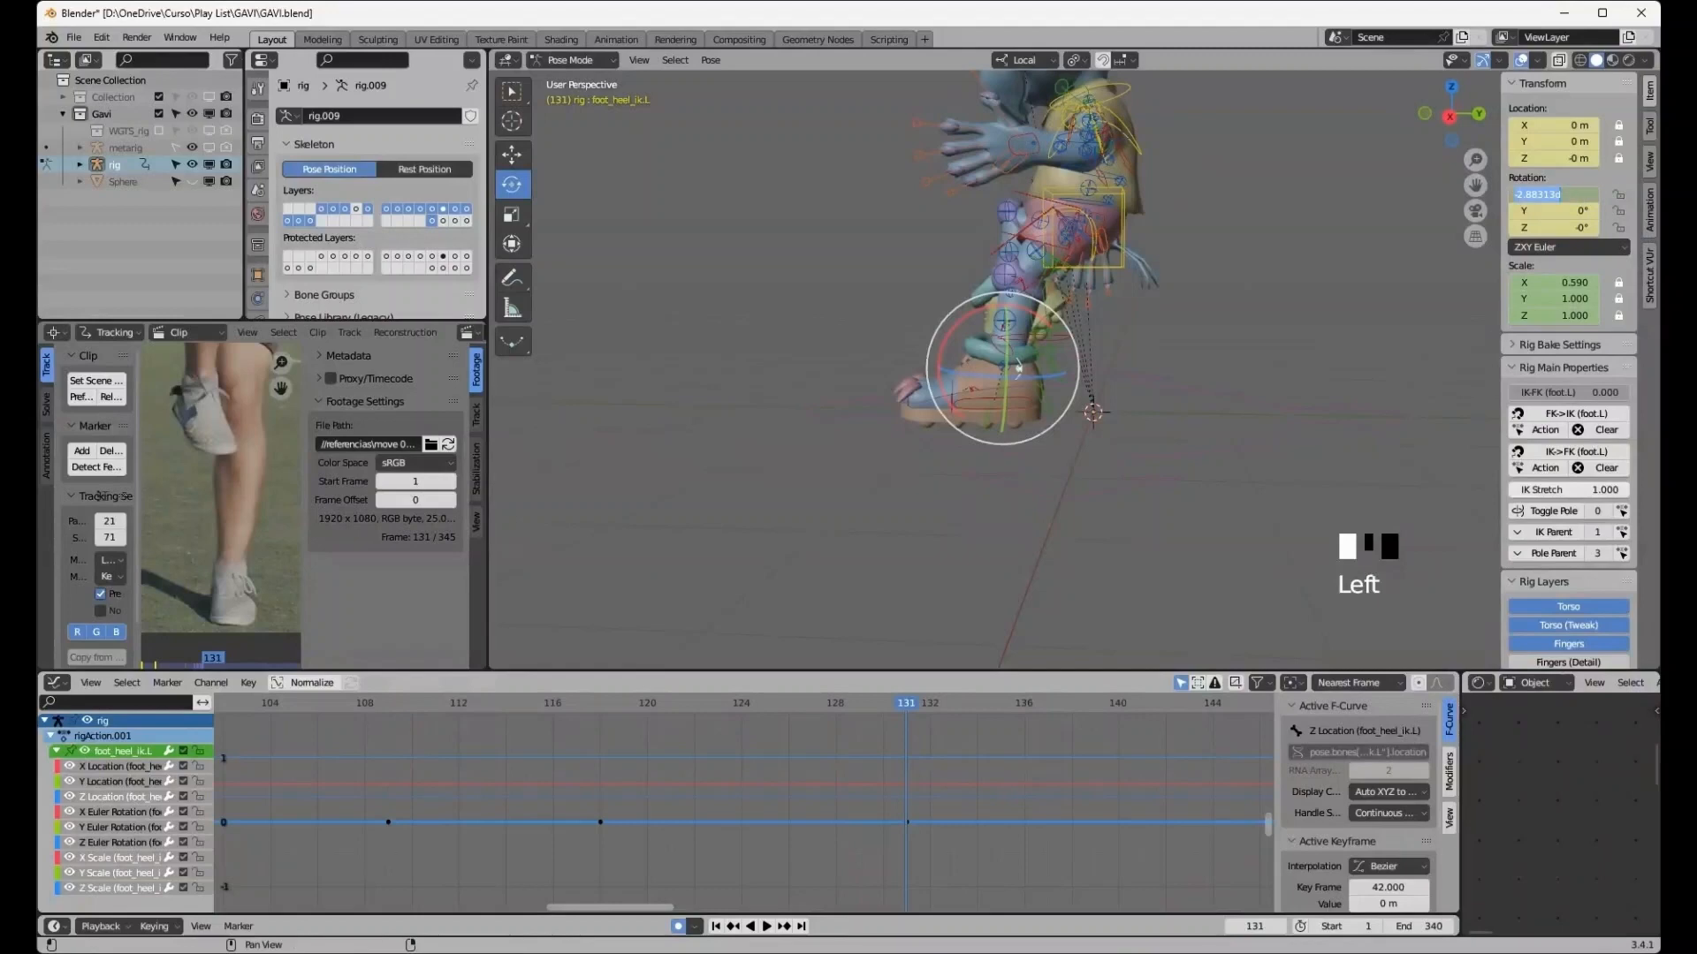
key(Escape)
key(KP_Decimal)
scroll(998, 371, down, 5)
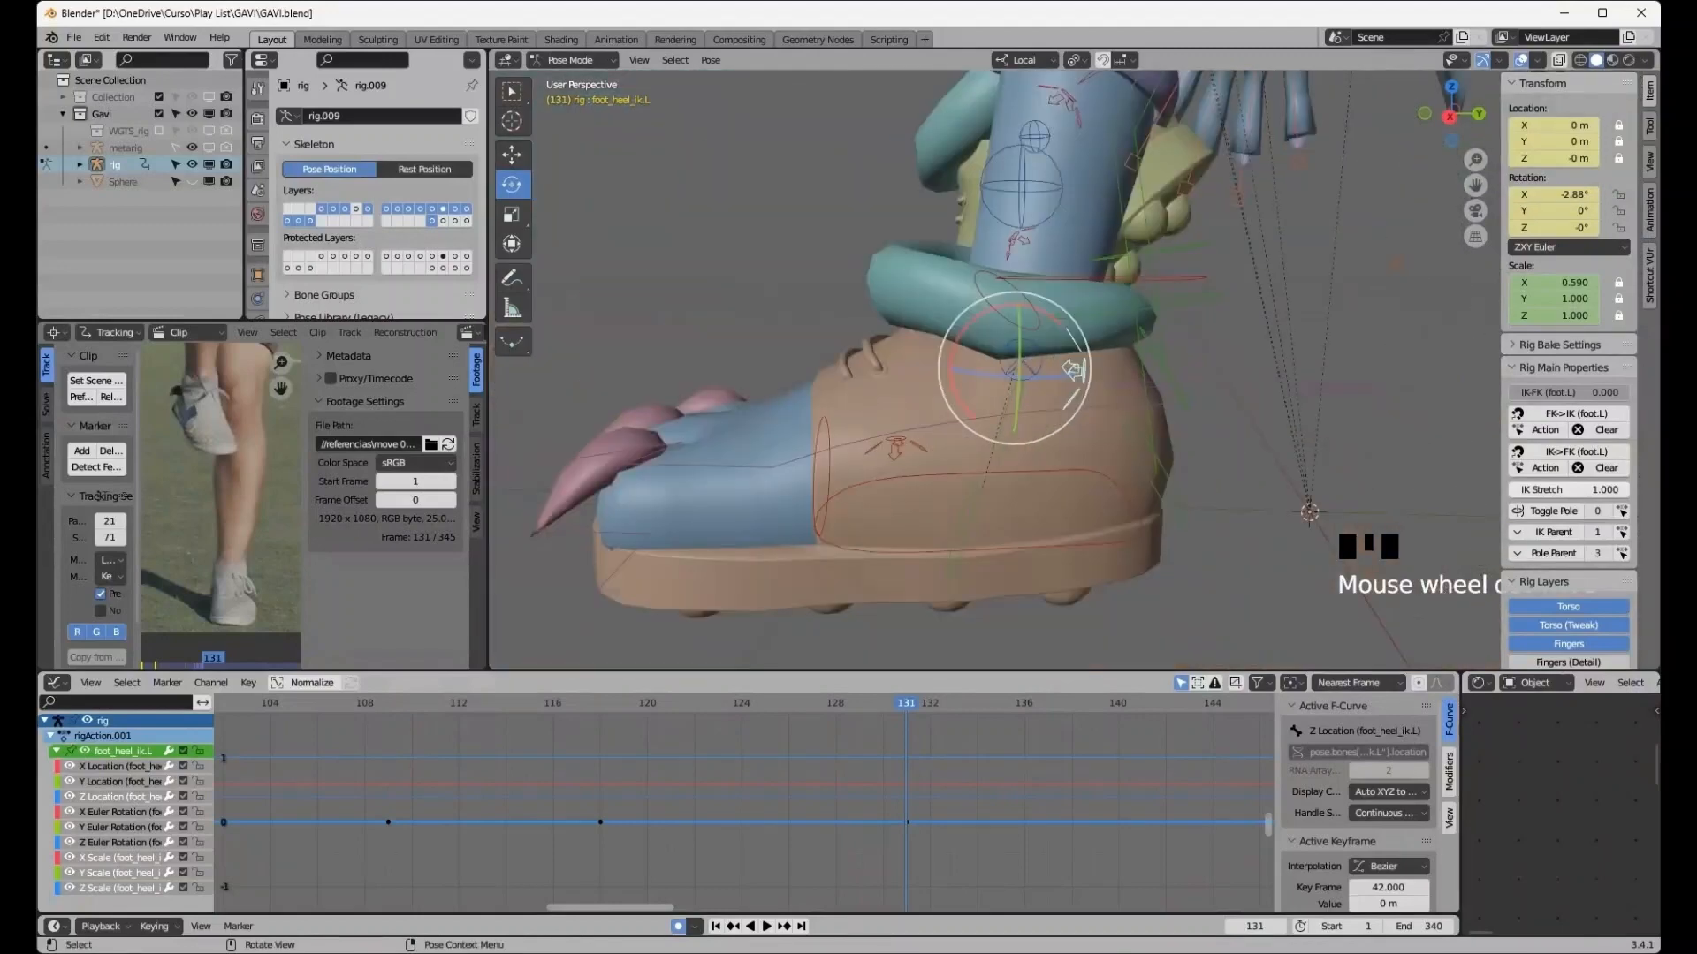
click(1552, 194)
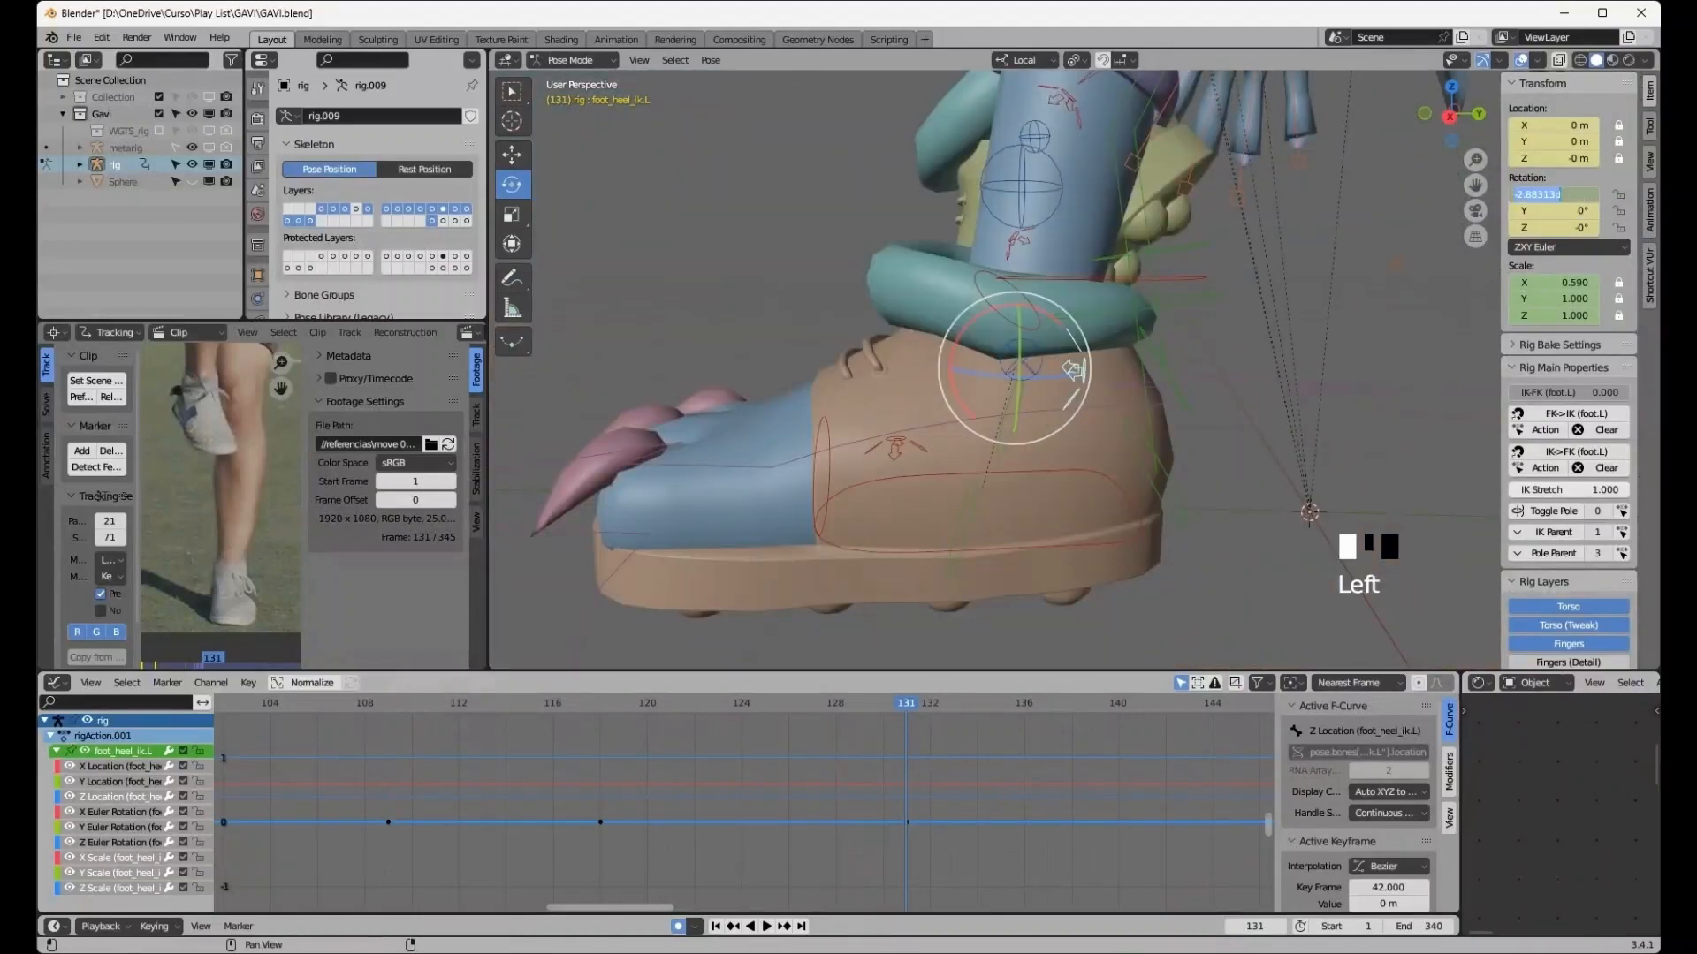
text(0)
key(Return)
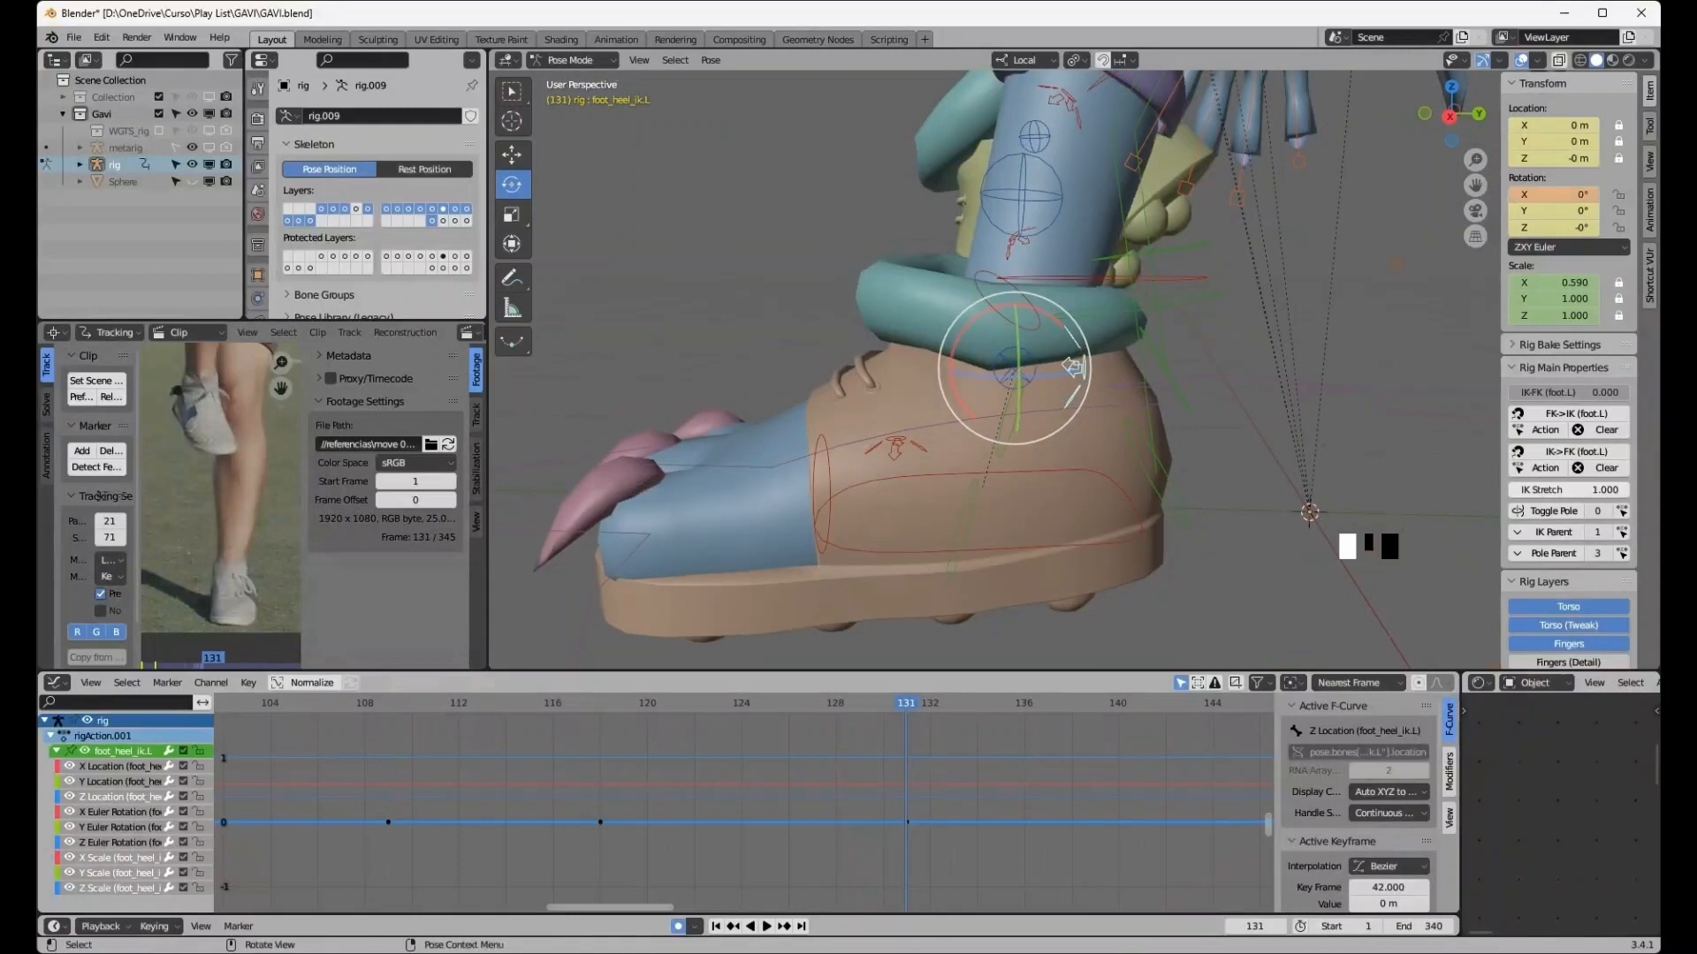
- Inspect the left foot spin control and reselect the left foot IK control
click(895, 448)
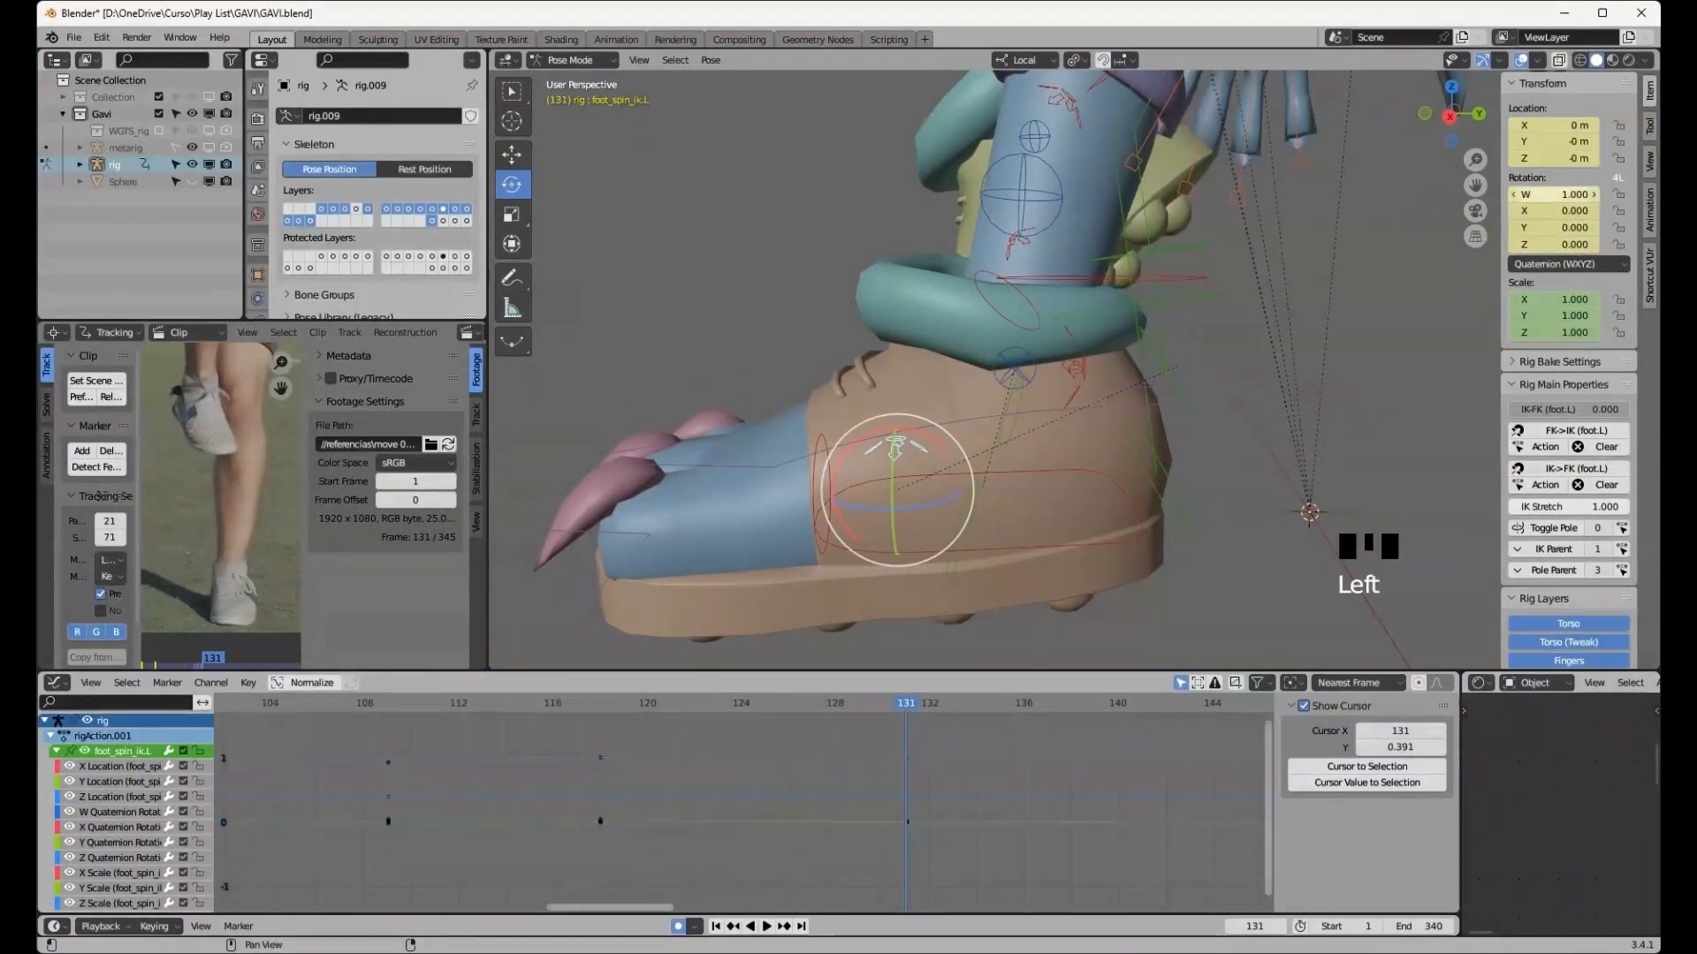
middle_drag(1431, 261, 1458, 255)
click(1334, 548)
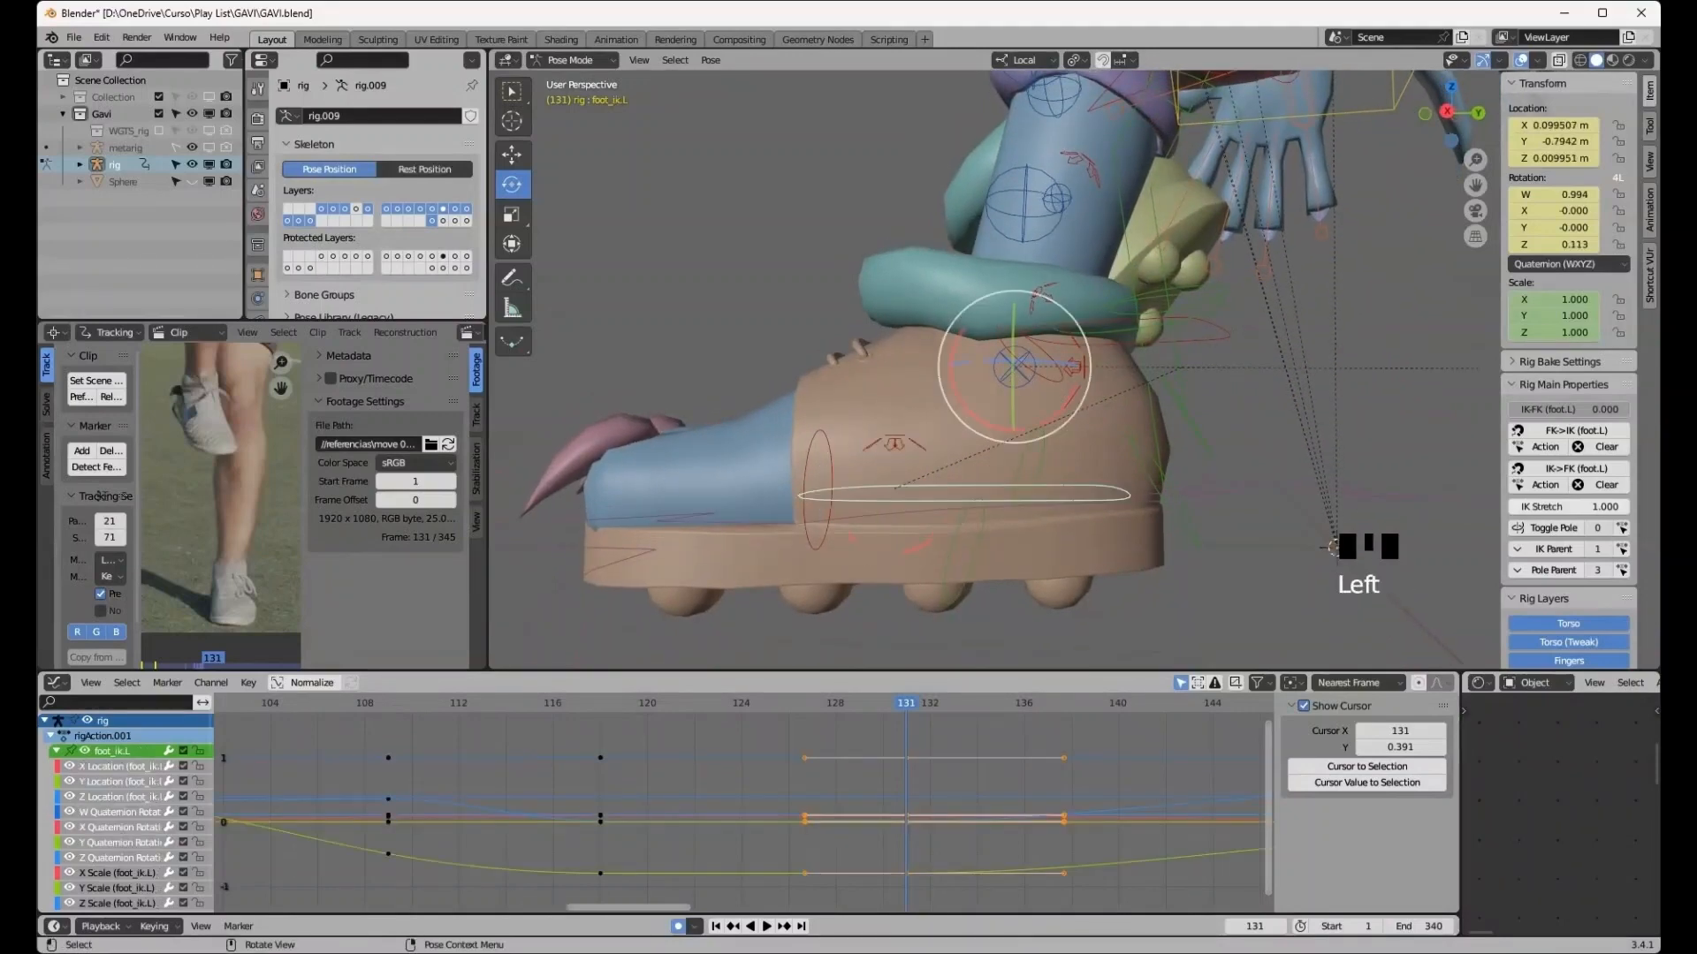